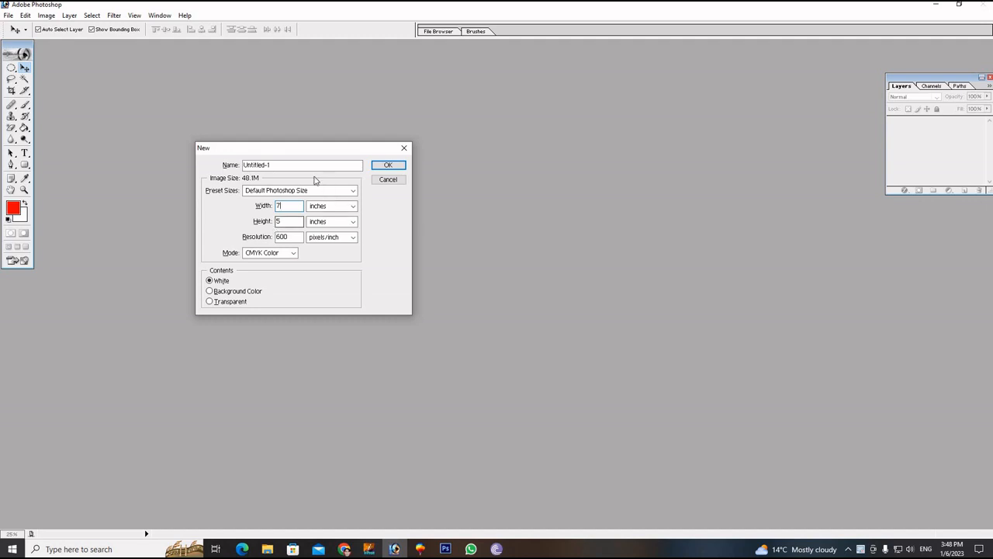
- Create a 7 by 5 inch CMYK document at 600 pixels/inch with white contents and maximize its window
{"action": "left_click", "coordinate": [384, 166]}
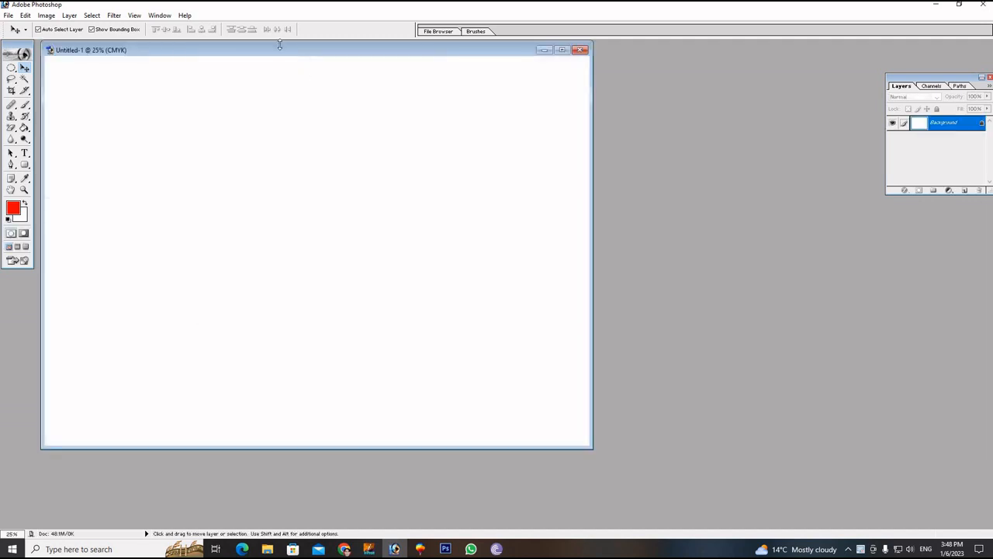
{"action": "left_click", "coordinate": [562, 50]}
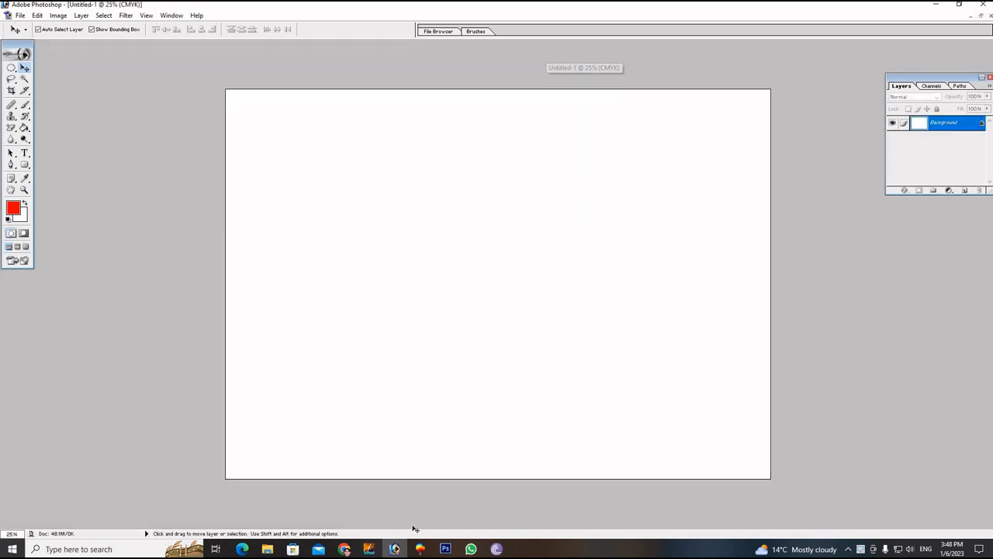
{"action": "left_click", "coordinate": [370, 551]}
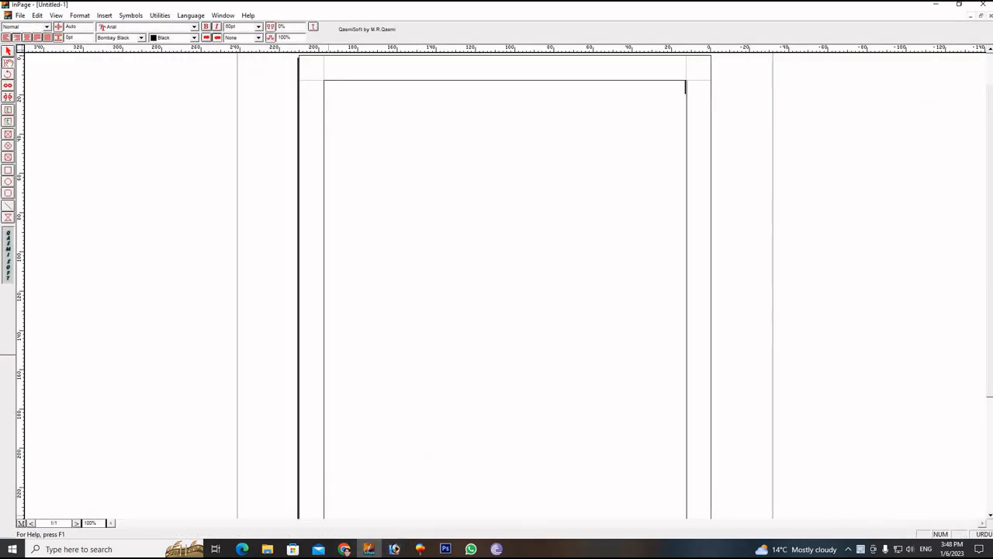
{"action": "left_click", "coordinate": [395, 549]}
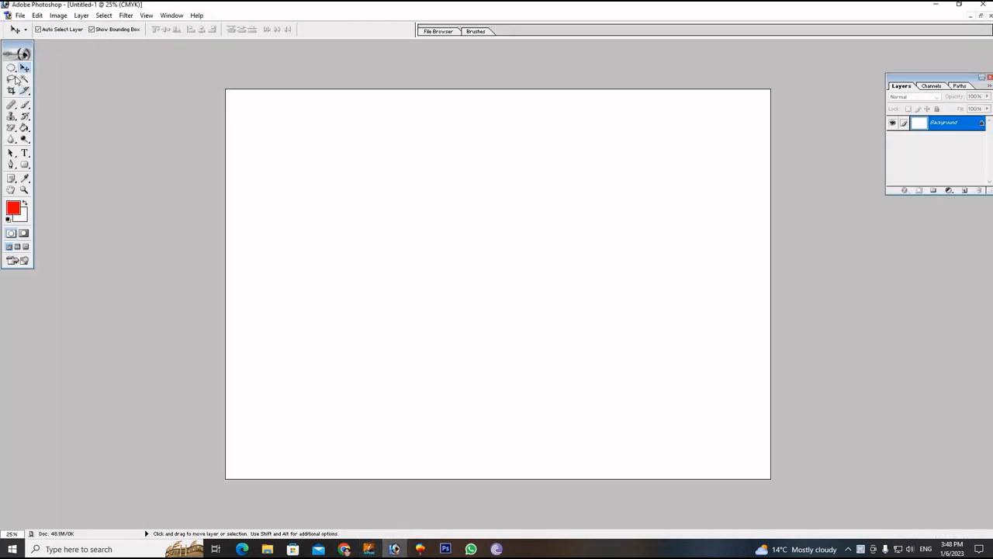
- Add a new layer and draw a wide elliptical selection spanning the full page width from the top edge
{"action": "left_click", "coordinate": [963, 191]}
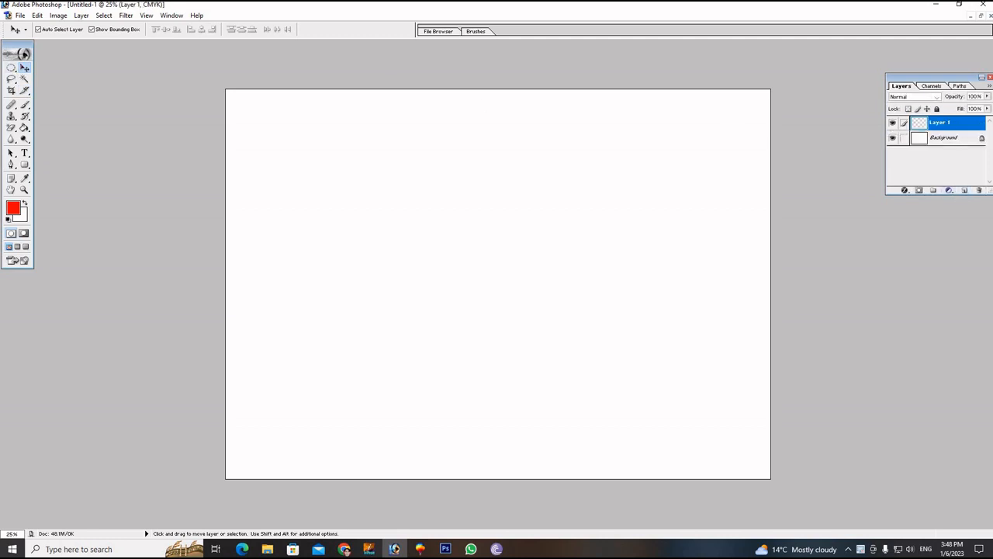
{"action": "left_click", "coordinate": [12, 67]}
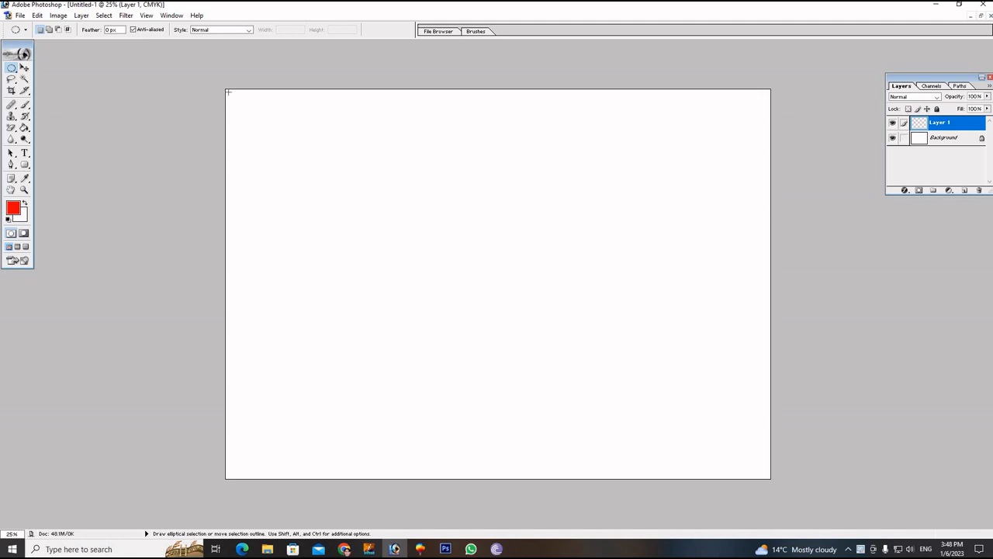
{"action": "left_click_drag", "start_coordinate": [339, 209], "coordinate": [773, 378]}
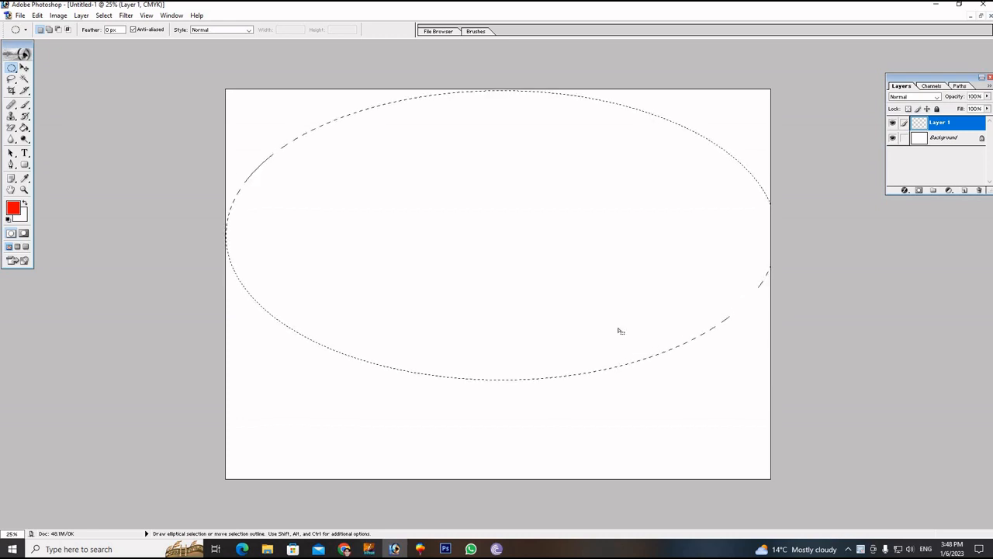
- Move the elliptical selection up until only its lower half covers the page's upper part, and shift it slightly right
{"action": "left_click_drag", "start_coordinate": [575, 315], "coordinate": [575, 313]}
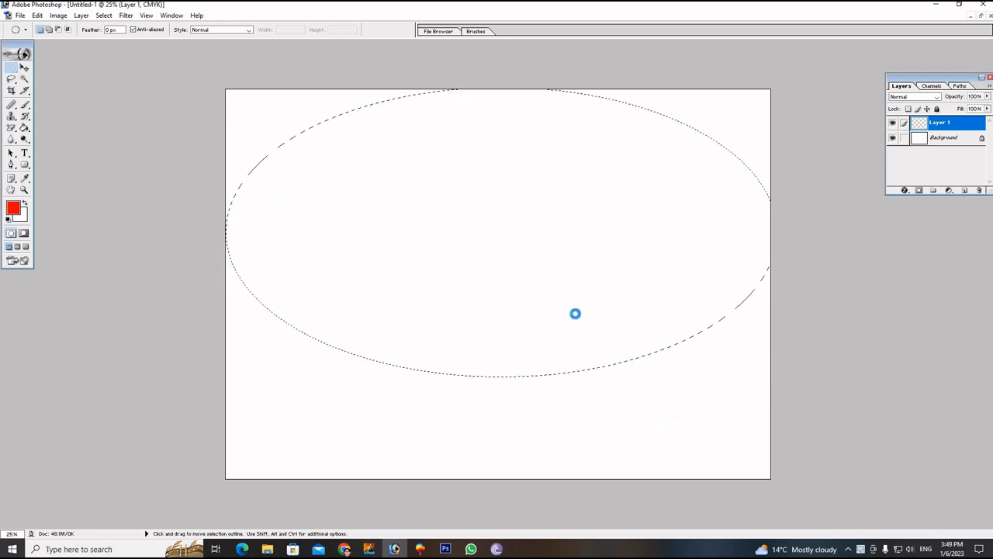
{"action": "key", "text": "shift+Up"}
{"action": "key", "text": "shift+Up"}
{"action": "key", "text": "shift+Up"}
{"action": "key", "text": "shift+Up"}
{"action": "key", "text": "shift+Up"}
{"action": "key", "text": "shift+Up"}
{"action": "key", "text": "shift+Up"}
{"action": "key", "text": "shift+Up"}
{"action": "key", "text": "shift+Up"}
{"action": "key", "text": "shift+Up"}
{"action": "key", "text": "shift+Up"}
{"action": "key", "text": "shift+Up"}
{"action": "key", "text": "shift+Up"}
{"action": "key", "text": "shift+Up"}
{"action": "key", "text": "shift+Up"}
{"action": "key", "text": "shift+Up"}
{"action": "key", "text": "shift+Up"}
{"action": "key", "text": "shift+Up"}
{"action": "key", "text": "shift+Up"}
{"action": "key", "text": "shift+Up"}
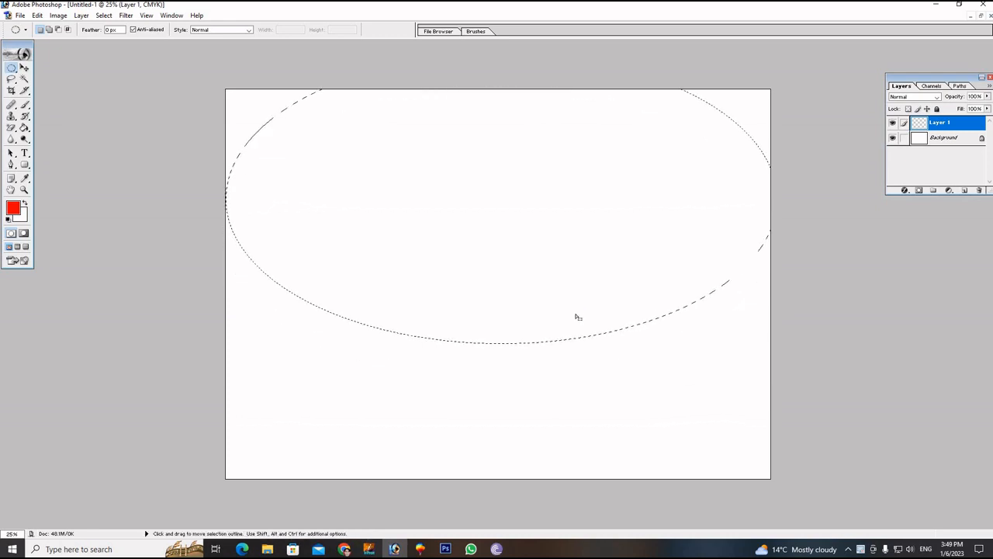
{"action": "key", "text": "Up"}
{"action": "key", "text": "Up"}
{"action": "key", "text": "Up"}
{"action": "key", "text": "Up"}
{"action": "key", "text": "Up"}
{"action": "key", "text": "Up"}
{"action": "key", "text": "Up"}
{"action": "key", "text": "Up"}
{"action": "key", "text": "Up"}
{"action": "key", "text": "Up"}
{"action": "key", "text": "Up"}
{"action": "key", "text": "Up"}
{"action": "key", "text": "Up"}
{"action": "key", "text": "Up"}
{"action": "key", "text": "Up"}
{"action": "key", "text": "Up"}
{"action": "key", "text": "Up"}
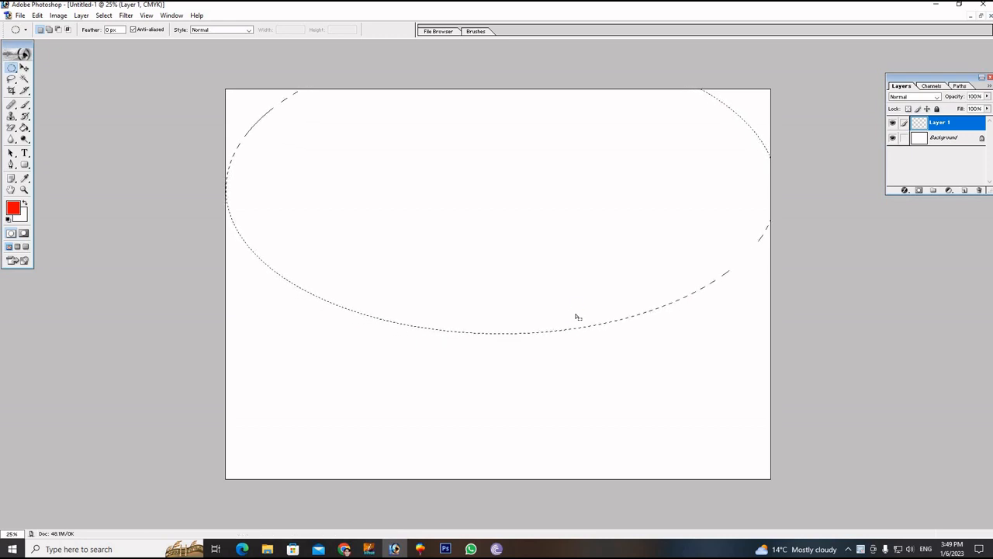
{"action": "key", "text": "shift+Up"}
{"action": "key", "text": "shift+Up"}
{"action": "key", "text": "shift+Up"}
{"action": "key", "text": "shift+Up"}
{"action": "key", "text": "shift+Up"}
{"action": "key", "text": "shift+Up"}
{"action": "key", "text": "shift+Up"}
{"action": "key", "text": "shift+Up"}
{"action": "key", "text": "shift+Up"}
{"action": "key", "text": "shift+Up"}
{"action": "key", "text": "shift+Up"}
{"action": "key", "text": "shift+Up"}
{"action": "key", "text": "shift+Up"}
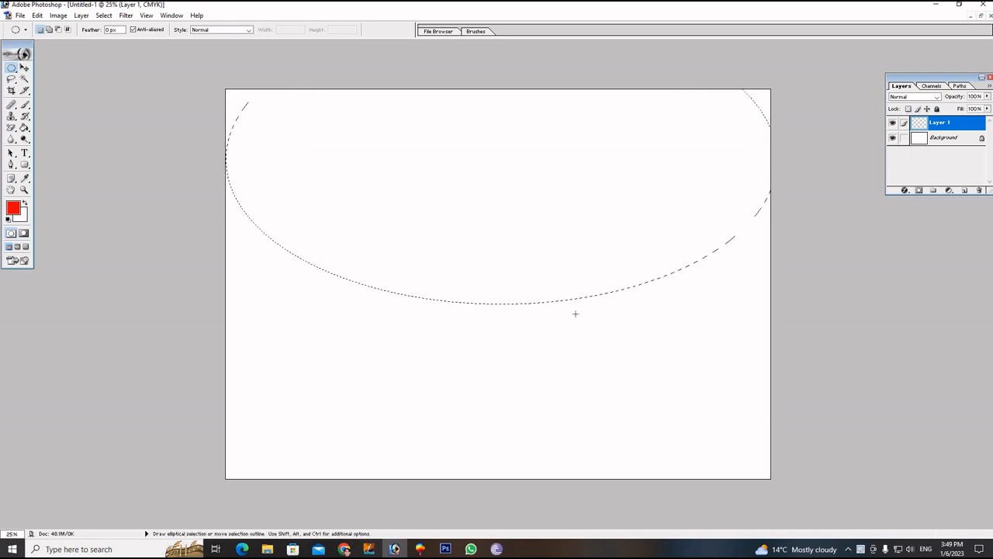
{"action": "key", "text": "shift+Up"}
{"action": "key", "text": "shift+Up"}
{"action": "key", "text": "shift+Up"}
{"action": "key", "text": "shift+Up"}
{"action": "key", "text": "shift+Up"}
{"action": "key", "text": "shift+Up"}
{"action": "key", "text": "shift+Up"}
{"action": "key", "text": "shift+Up"}
{"action": "key", "text": "shift+Up"}
{"action": "key", "text": "shift+Up"}
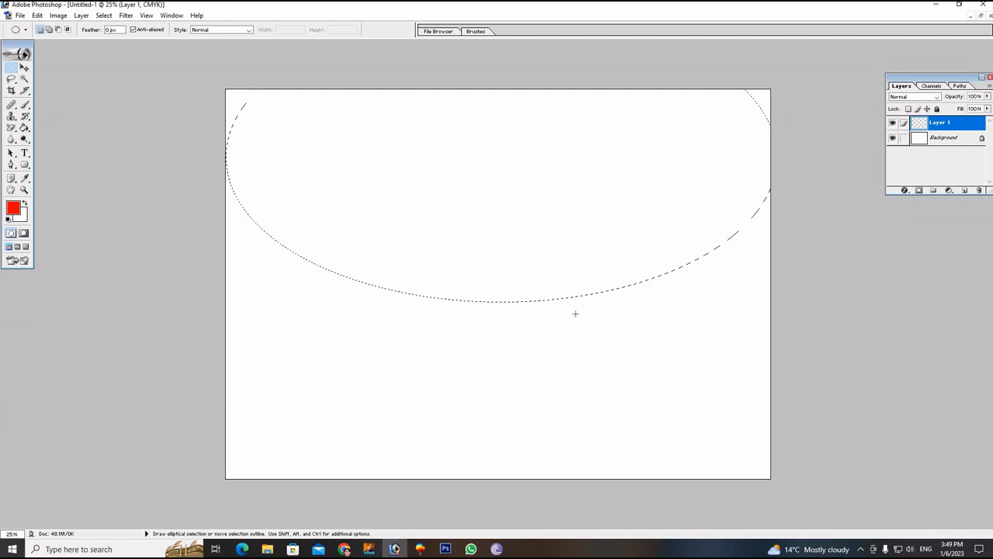
{"action": "key", "text": "shift+Up"}
{"action": "key", "text": "shift+Up"}
{"action": "key", "text": "shift+Up"}
{"action": "key", "text": "shift+Up"}
{"action": "key", "text": "shift+Up"}
{"action": "key", "text": "shift+Up"}
{"action": "key", "text": "shift+Up"}
{"action": "key", "text": "shift+Up"}
{"action": "key", "text": "shift+Up"}
{"action": "key", "text": "shift+Up"}
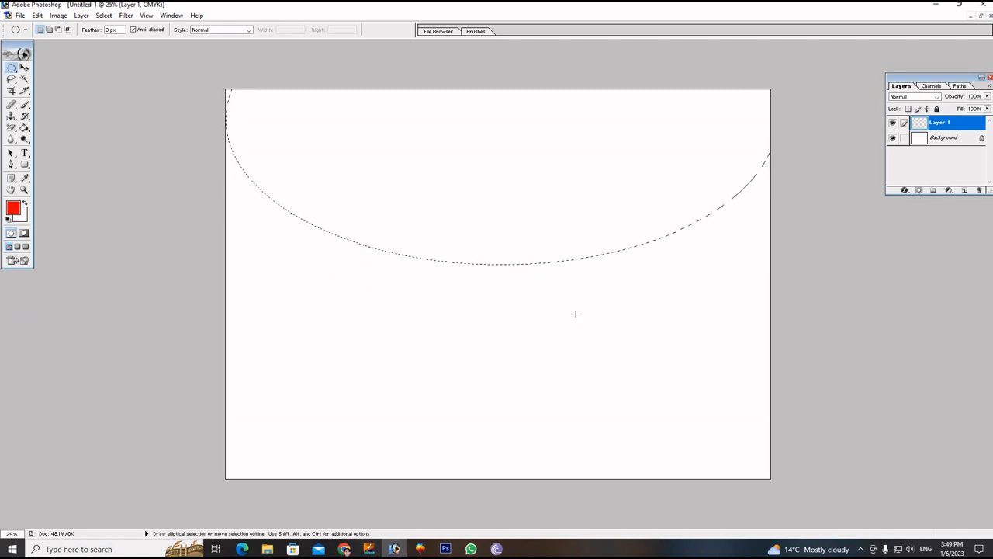
{"action": "key", "text": "shift+Up"}
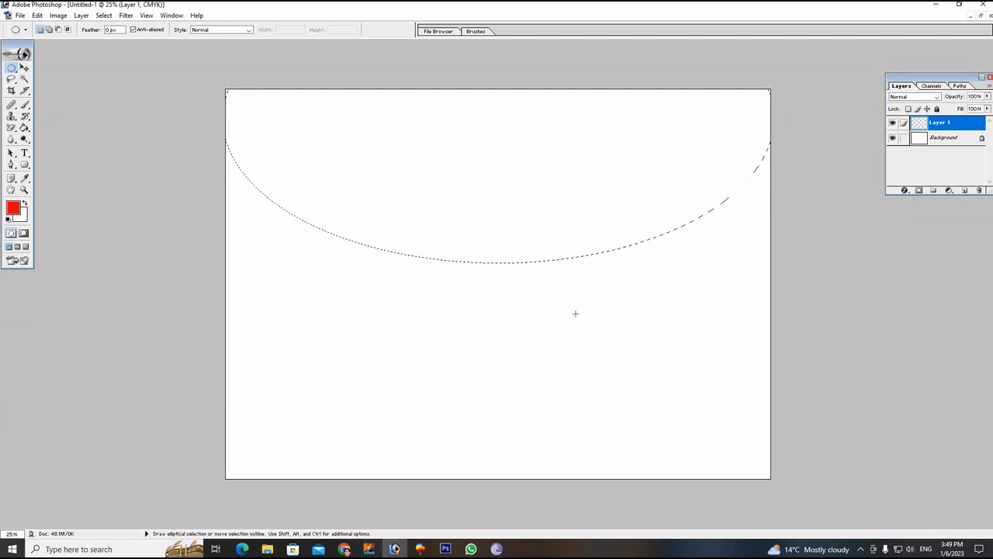
{"action": "key", "text": "shift+Up"}
{"action": "key", "text": "shift+Up"}
{"action": "key", "text": "shift+Up"}
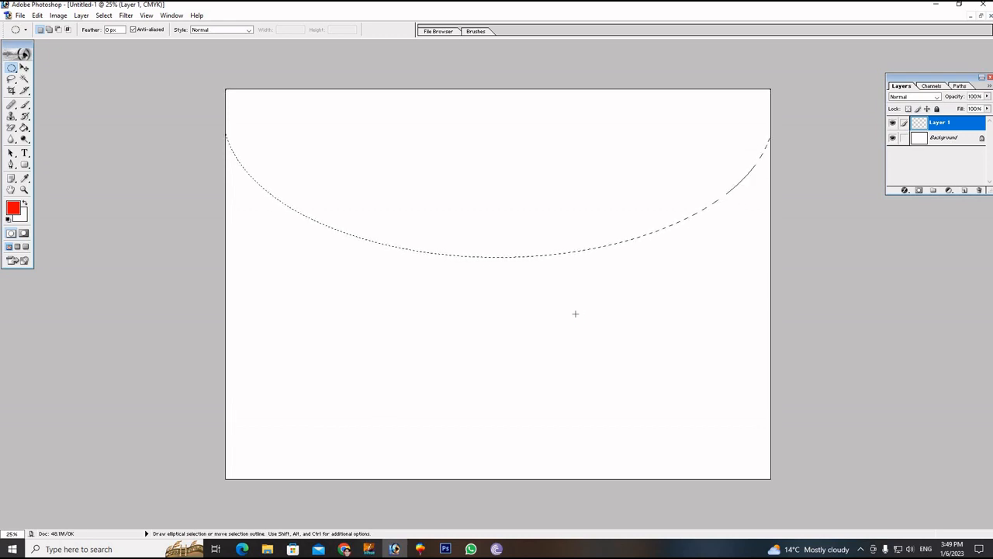
{"action": "key", "text": "shift+Right"}
{"action": "key", "text": "shift+Right"}
{"action": "key", "text": "shift+Right"}
{"action": "key", "text": "shift+Right"}
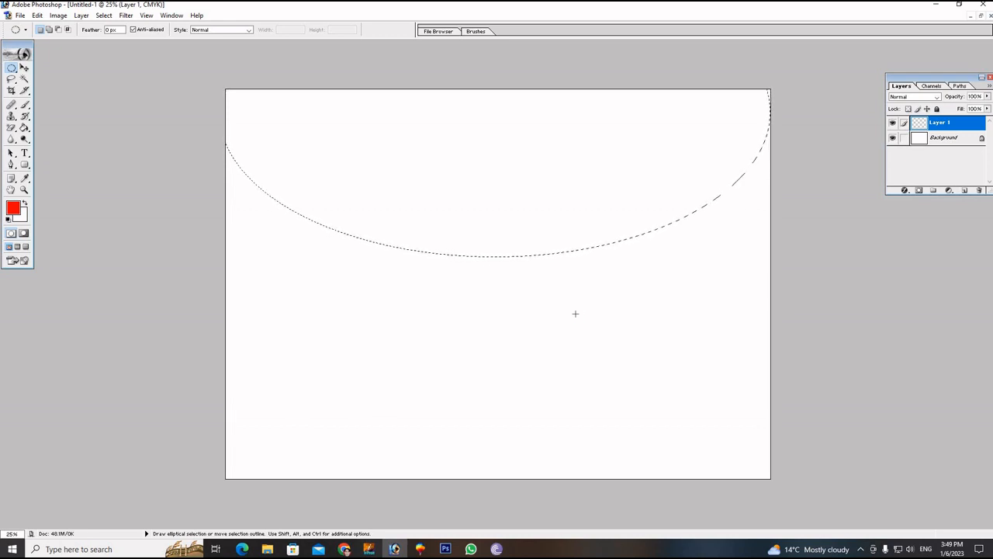
- Fill the elliptical selection with the red foreground color and deselect it
{"action": "key", "text": "g"}
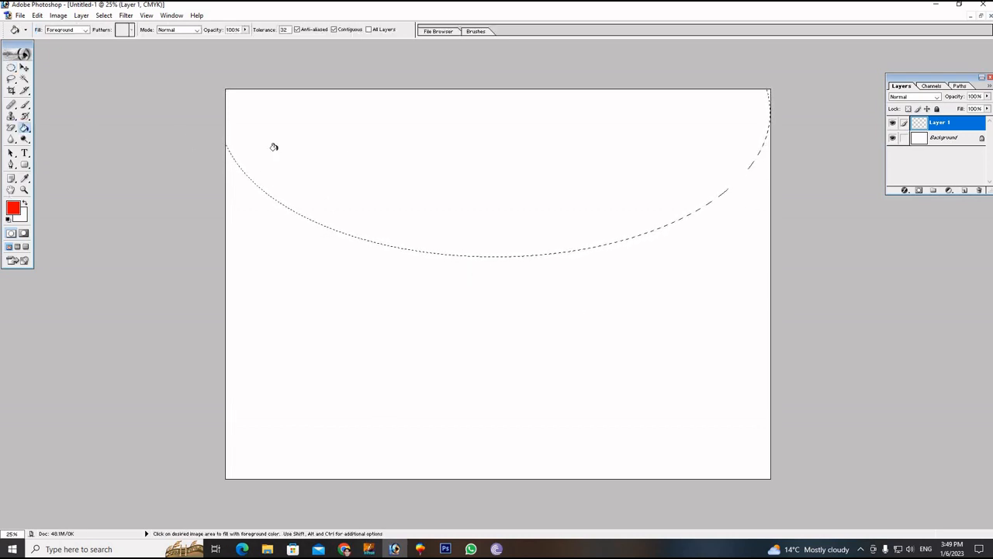
{"action": "left_click", "coordinate": [344, 146]}
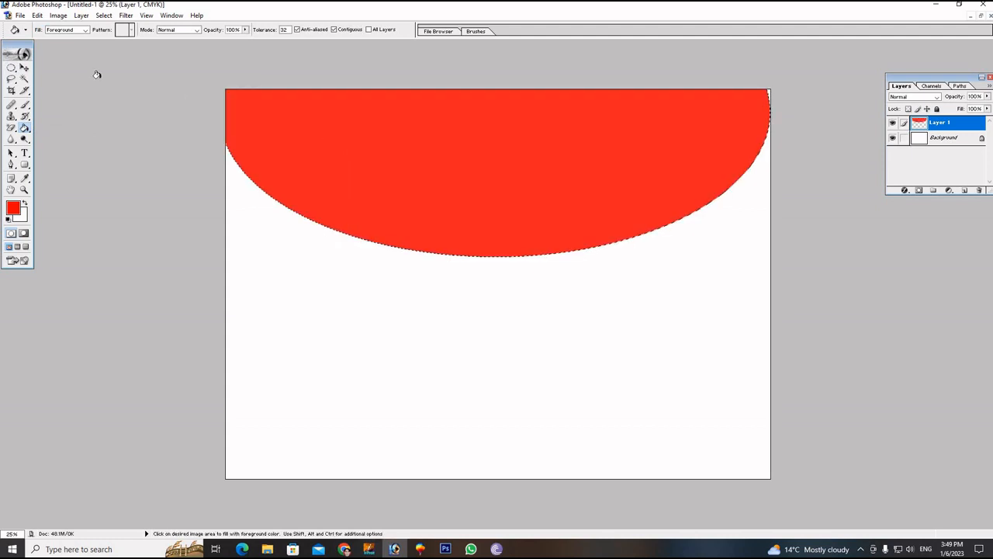
{"action": "left_click", "coordinate": [24, 69]}
{"action": "left_click", "coordinate": [9, 68]}
{"action": "left_click", "coordinate": [312, 259]}
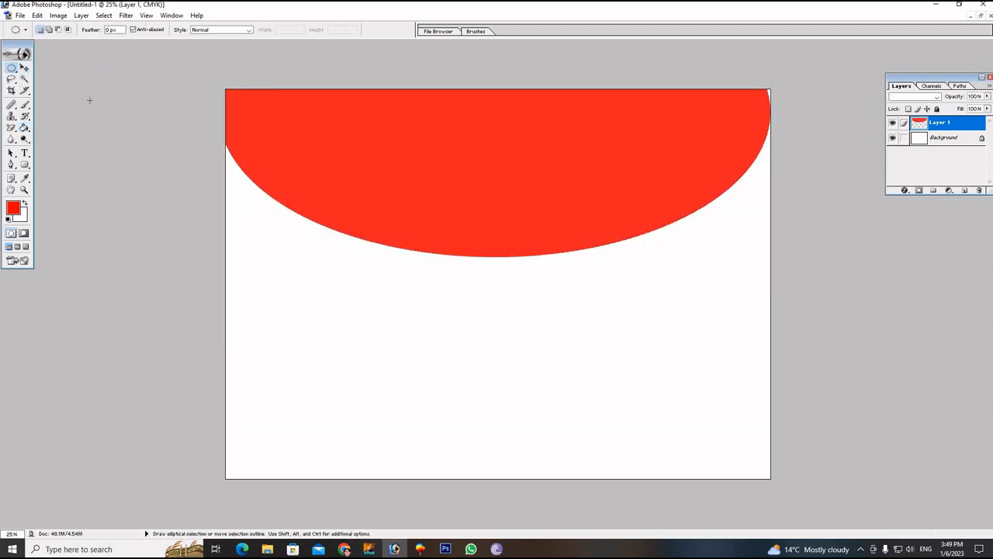
- Stretch the red shape horizontally to about 103.2% so it extends past both side edges of the page
{"action": "left_click", "coordinate": [24, 68]}
{"action": "left_click_drag", "start_coordinate": [395, 196], "coordinate": [391, 194]}
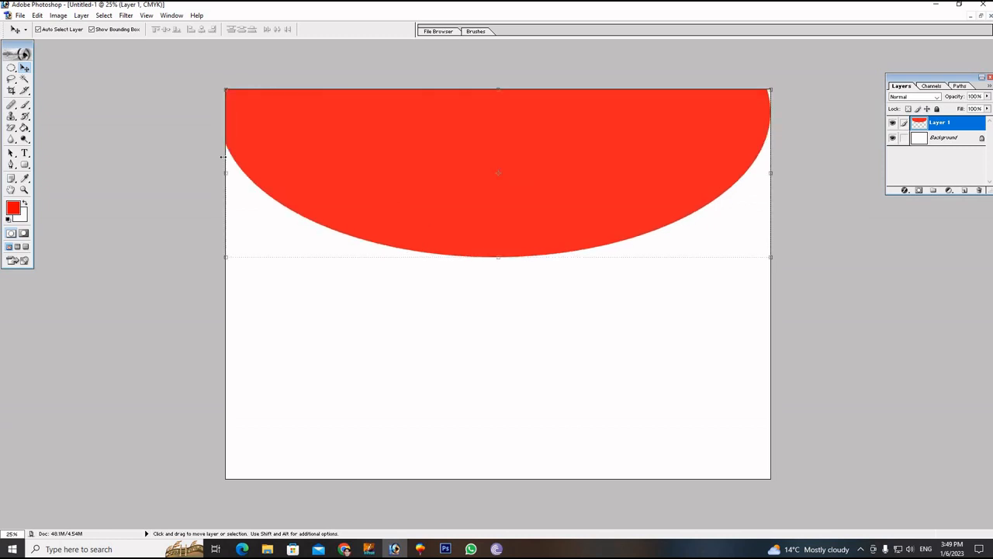
{"action": "left_click_drag", "start_coordinate": [224, 157], "coordinate": [216, 156]}
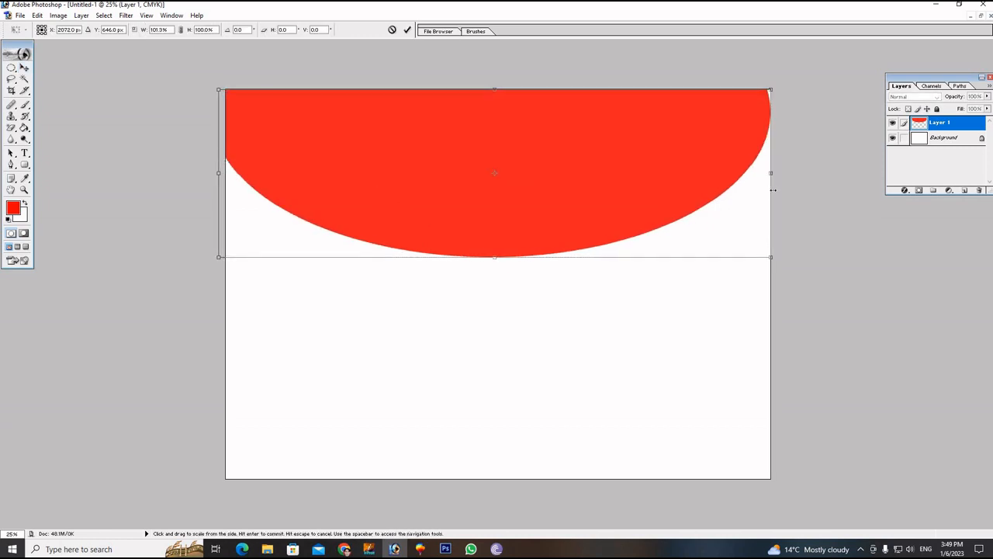
{"action": "left_click_drag", "start_coordinate": [773, 190], "coordinate": [780, 189]}
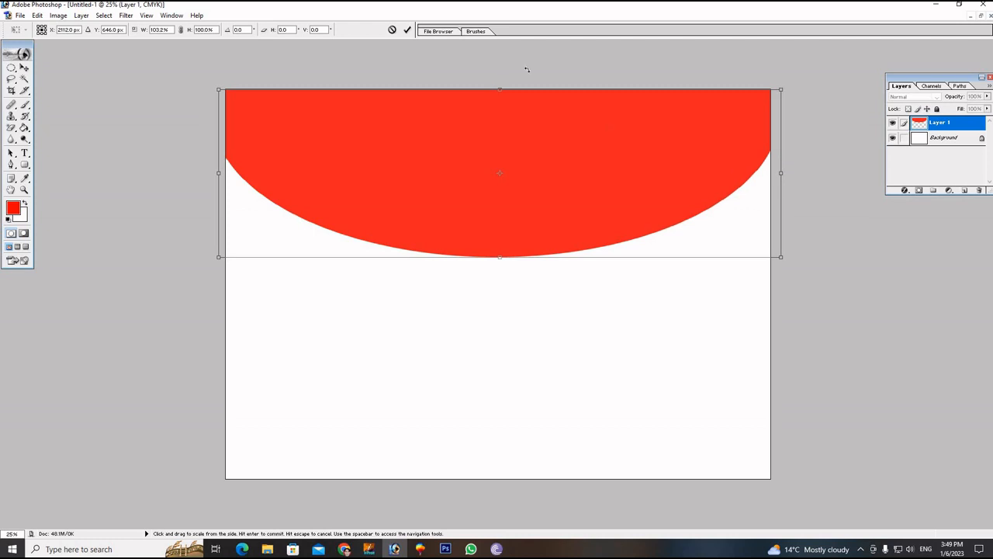
{"action": "left_click", "coordinate": [408, 29]}
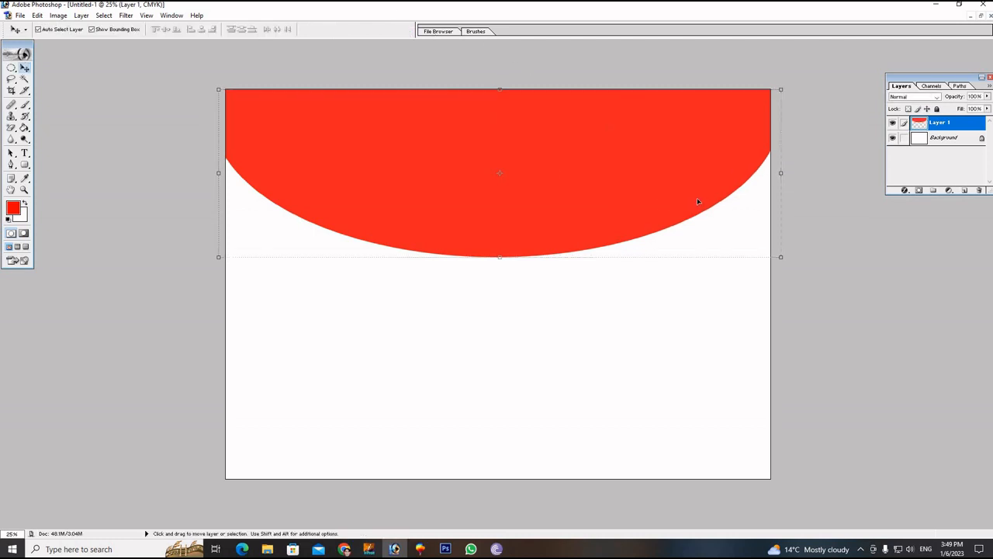
- Duplicate the red shape slightly lower and give the copy a black (000000) Color Overlay
{"action": "left_click_drag", "start_coordinate": [627, 186], "coordinate": [631, 213]}
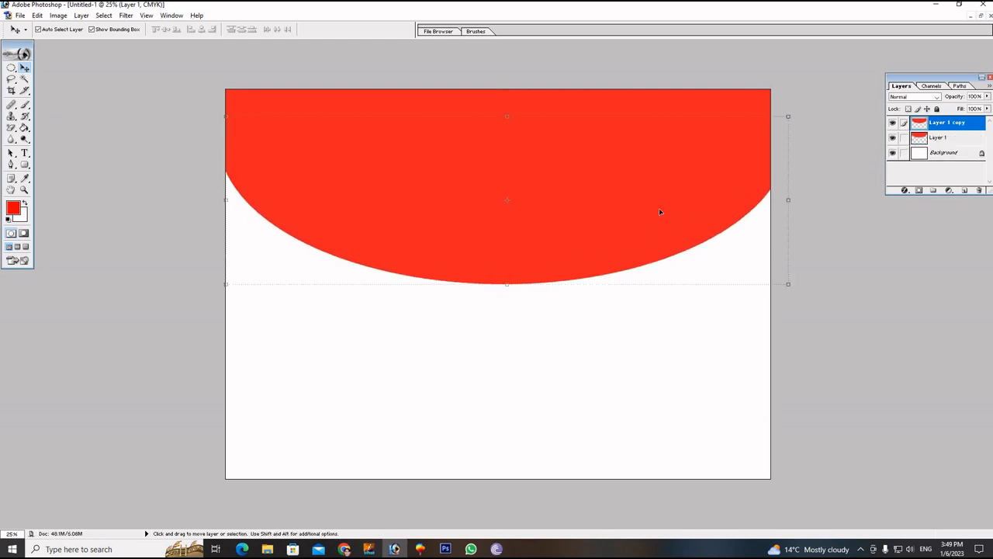
{"action": "left_click", "coordinate": [905, 191]}
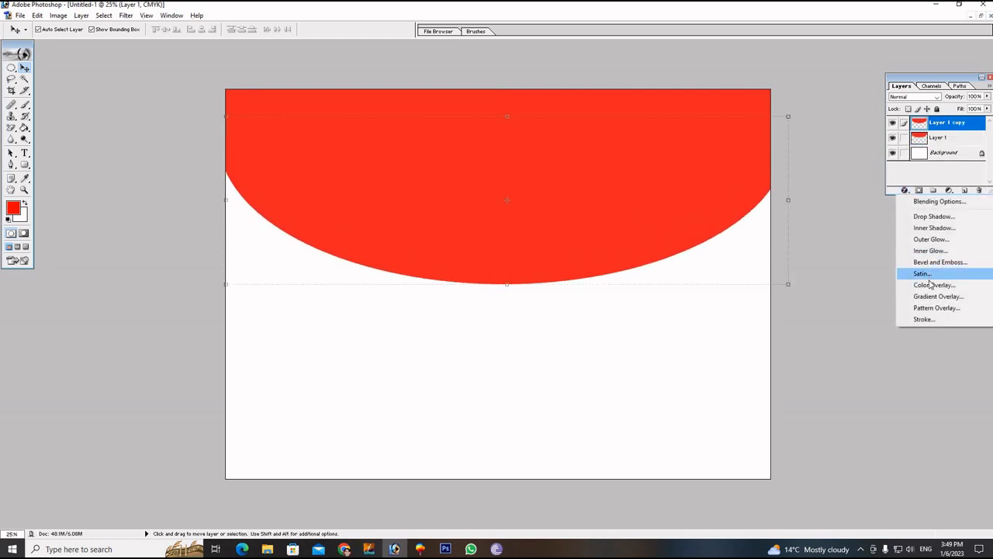
{"action": "left_click", "coordinate": [636, 272]}
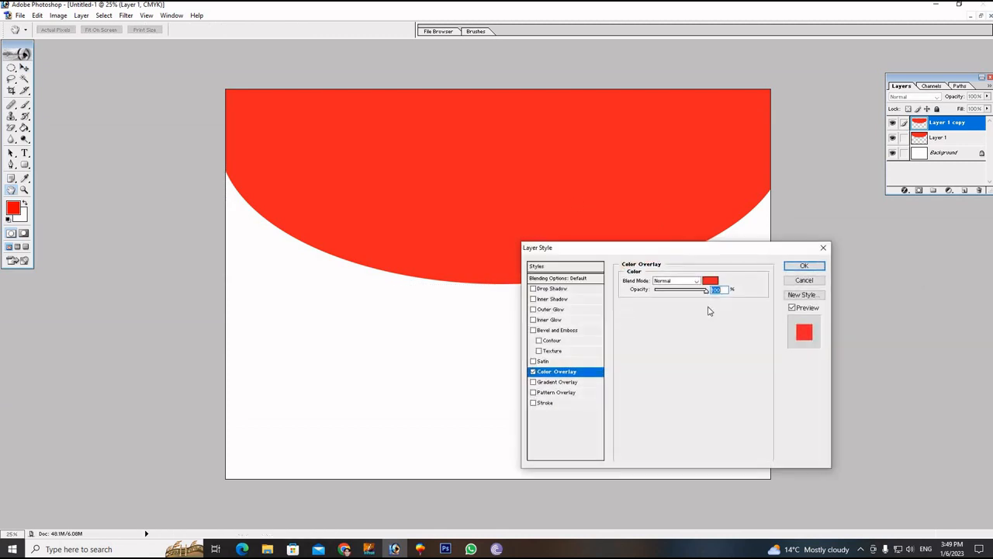
{"action": "left_click", "coordinate": [712, 281]}
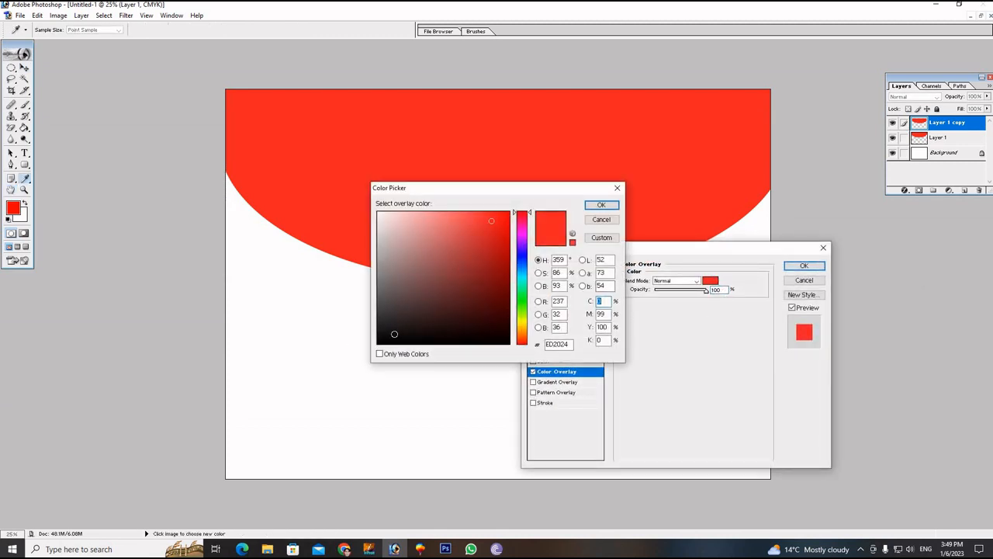
{"action": "left_click", "coordinate": [399, 342]}
{"action": "left_click", "coordinate": [599, 207]}
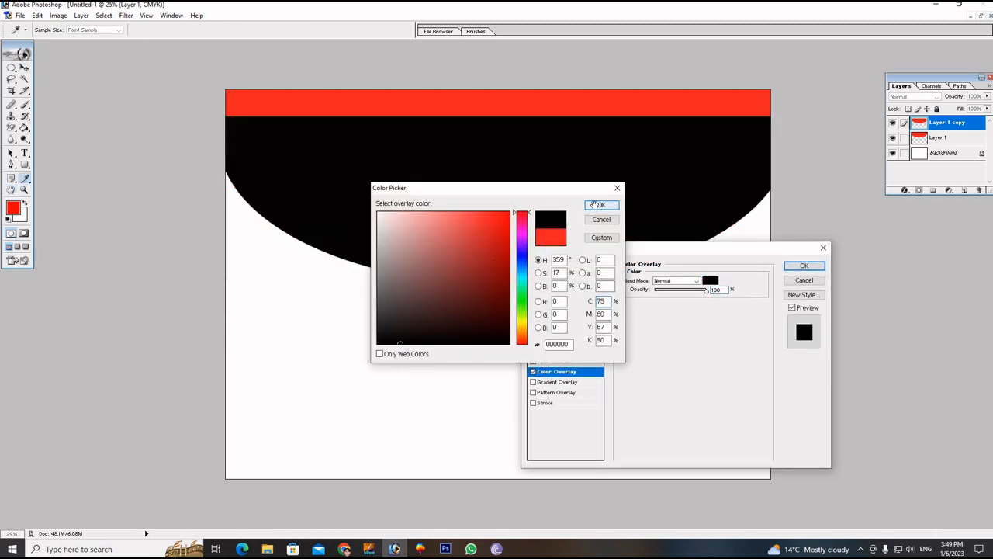
{"action": "left_click", "coordinate": [805, 266]}
{"action": "key", "text": "v"}
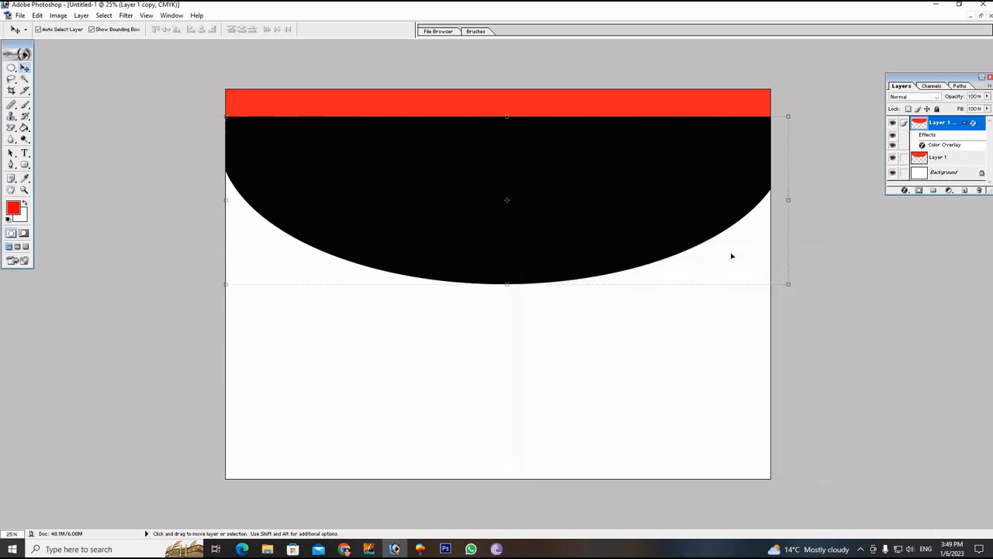
- Send the black copy behind the red shape and move it up to leave a thin black band along the curve
{"action": "key", "text": "ctrl+bracketleft"}
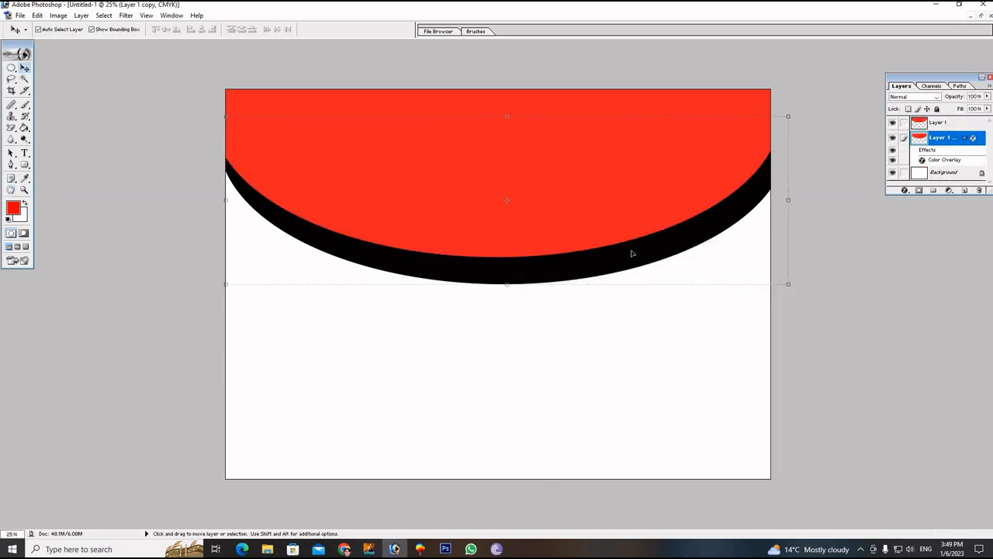
{"action": "left_click_drag", "start_coordinate": [632, 253], "coordinate": [626, 231]}
- Give the red shape a white (FFFFFF) outside Stroke slightly wider than 10 px and move the shape up a little
{"action": "left_click", "coordinate": [599, 215]}
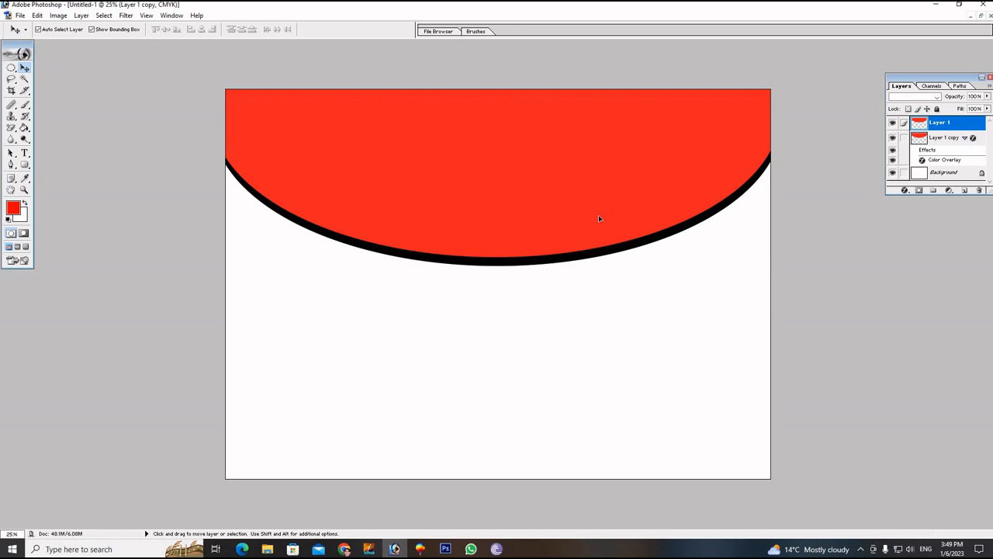
{"action": "left_click", "coordinate": [902, 192]}
{"action": "left_click", "coordinate": [947, 322]}
{"action": "left_click", "coordinate": [647, 340]}
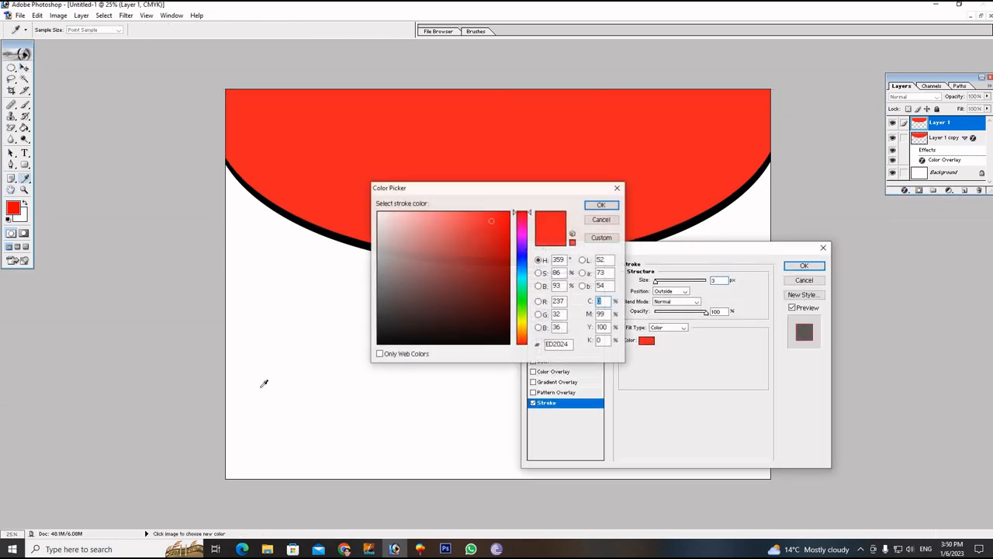
{"action": "left_click", "coordinate": [380, 216]}
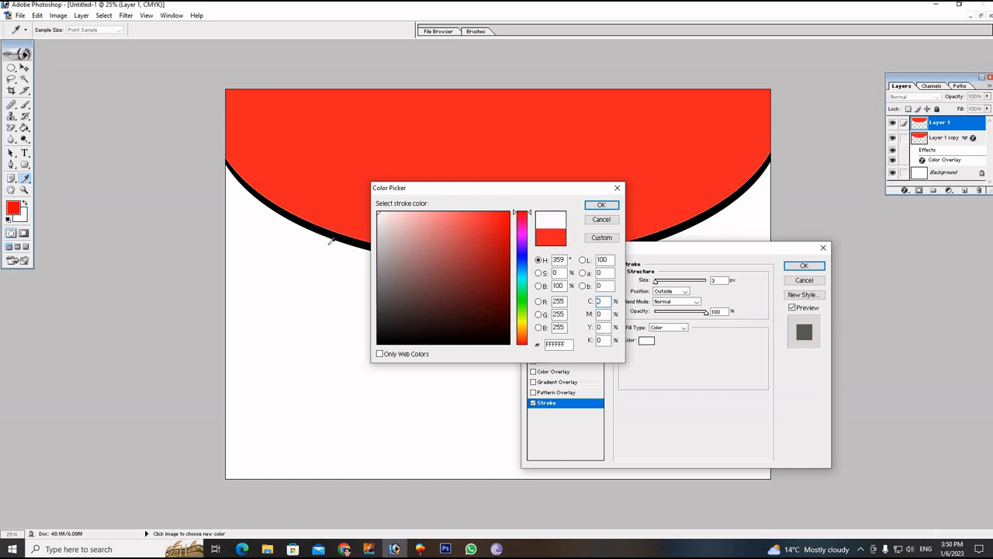
{"action": "left_click", "coordinate": [601, 205]}
{"action": "double_click", "coordinate": [719, 280]}
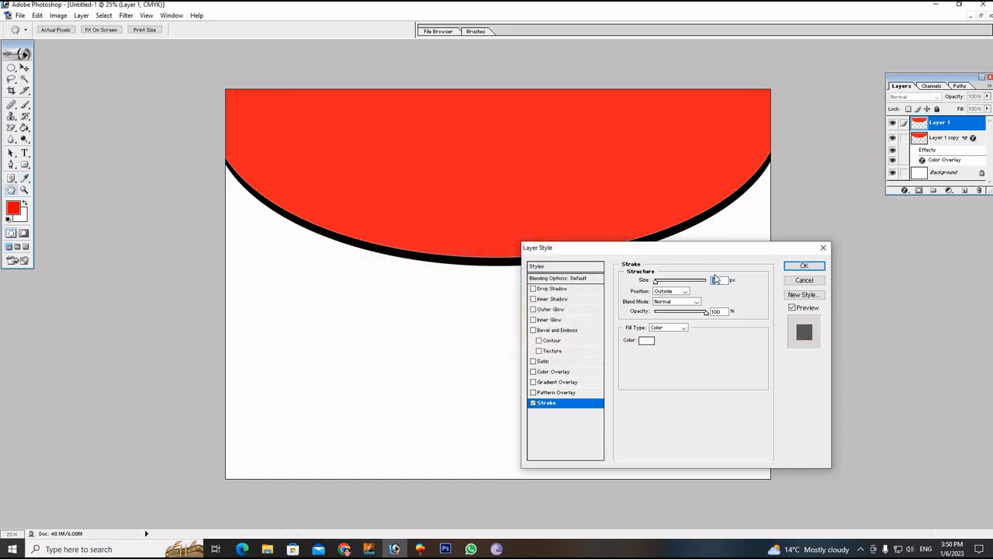
{"action": "type", "text": "8"}
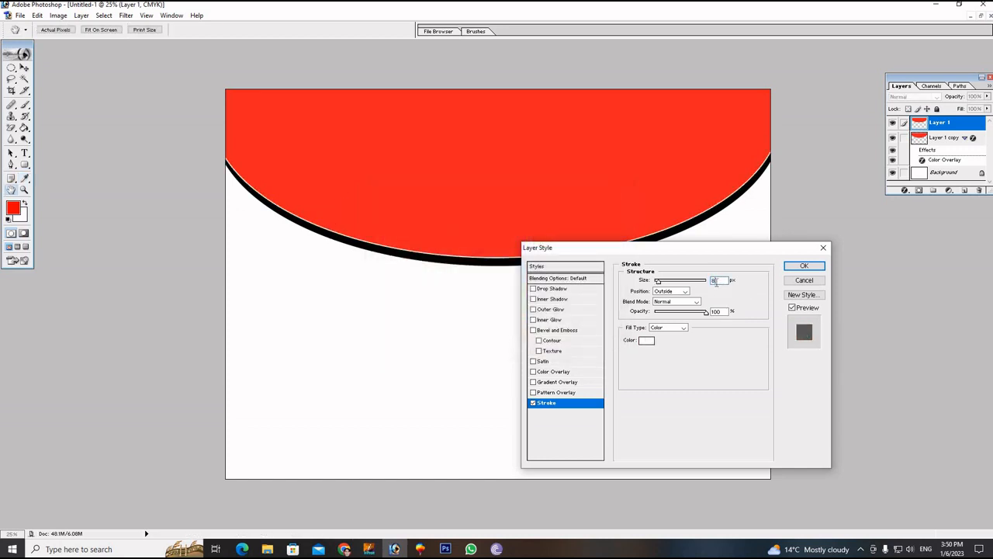
{"action": "type", "text": "10"}
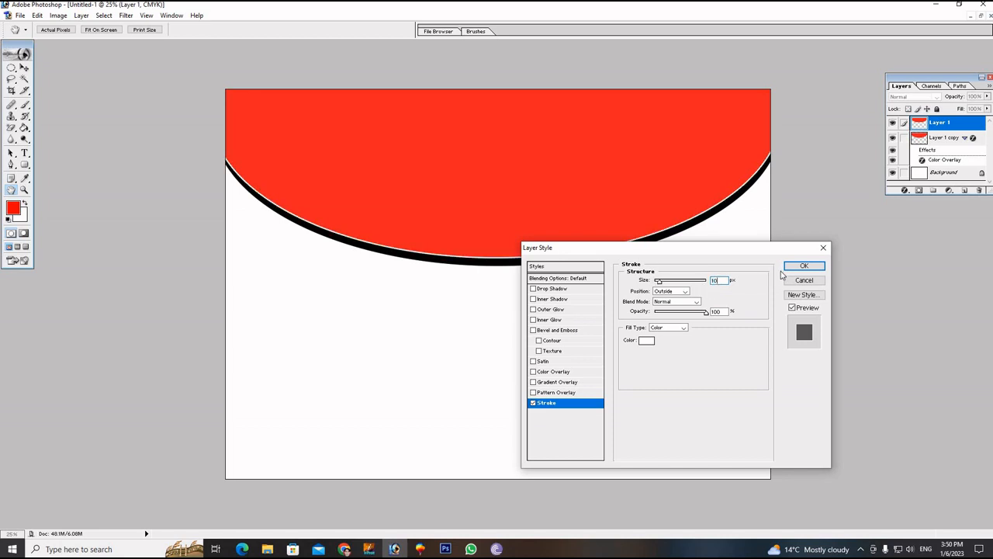
{"action": "double_click", "coordinate": [721, 280]}
{"action": "left_click", "coordinate": [804, 266]}
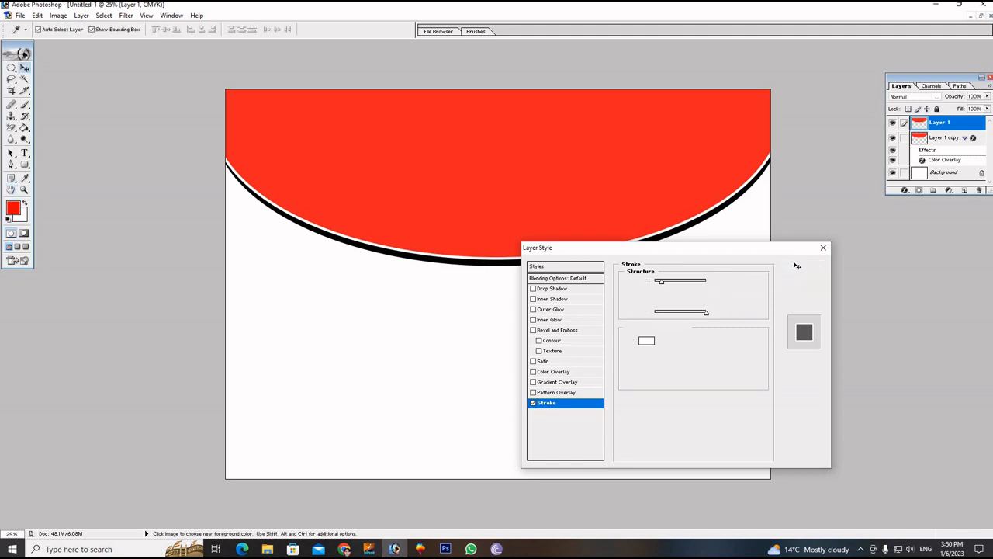
{"action": "left_click_drag", "start_coordinate": [612, 213], "coordinate": [610, 212]}
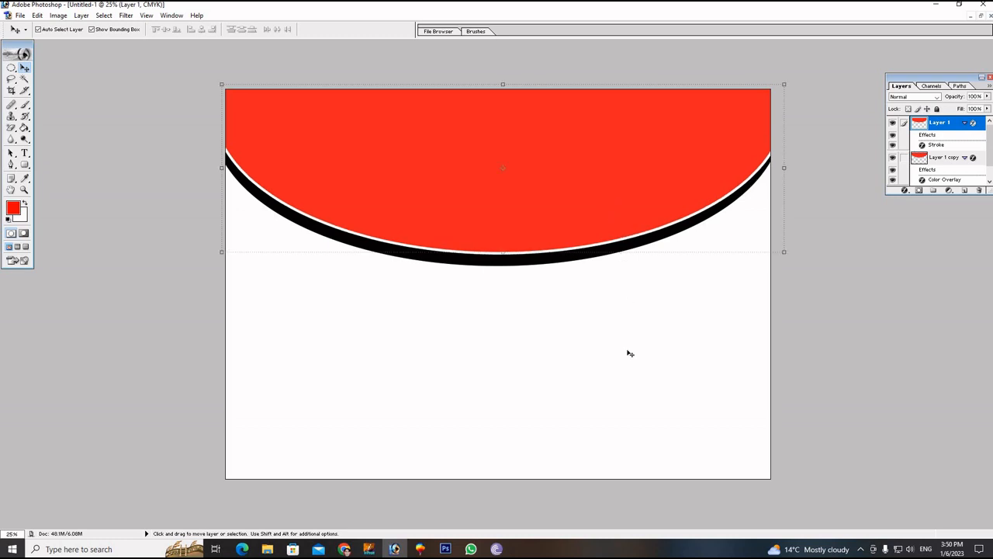
{"action": "left_click", "coordinate": [626, 351]}
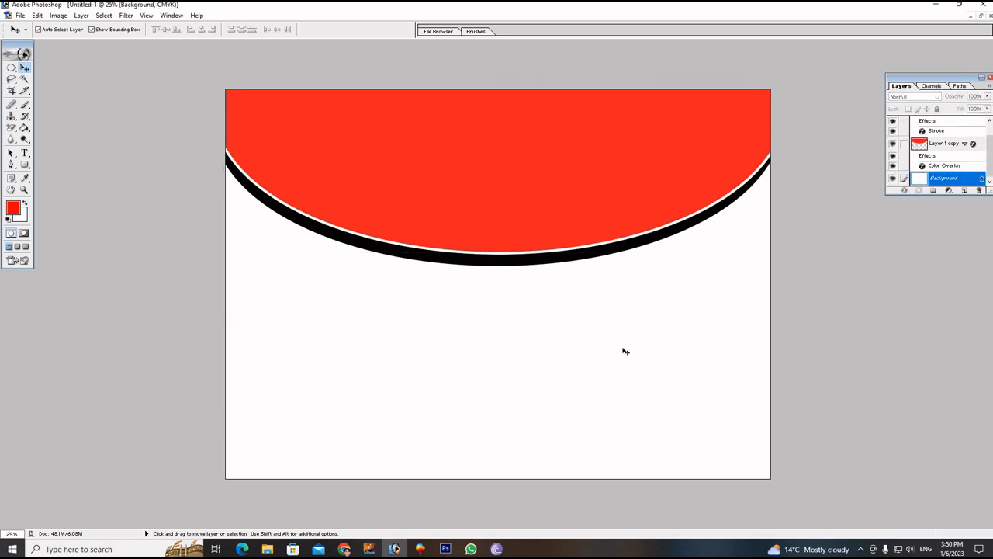
- Nudge the black copy in small increments to fine-tune the black band's alignment under the red shape's white edge
{"action": "left_click", "coordinate": [469, 265]}
{"action": "key", "text": "Right"}
{"action": "key", "text": "Right"}
{"action": "key", "text": "Right"}
{"action": "key", "text": "Right"}
{"action": "key", "text": "Right"}
{"action": "key", "text": "Right"}
{"action": "key", "text": "Right"}
{"action": "key", "text": "Right"}
{"action": "key", "text": "Right"}
{"action": "key", "text": "Right"}
{"action": "key", "text": "Right"}
{"action": "key", "text": "Right"}
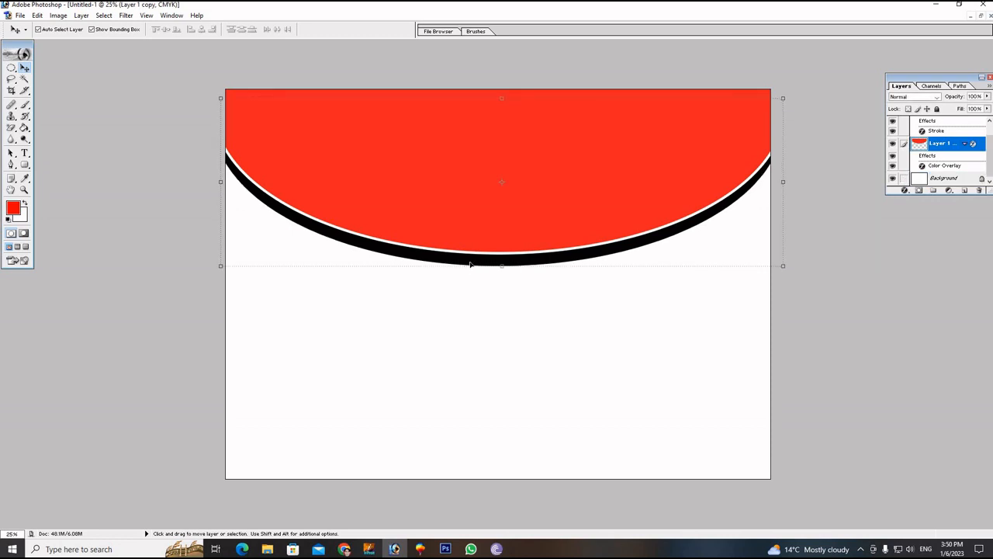
{"action": "key", "text": "Down"}
{"action": "key", "text": "Down"}
{"action": "key", "text": "Down"}
{"action": "key", "text": "Down"}
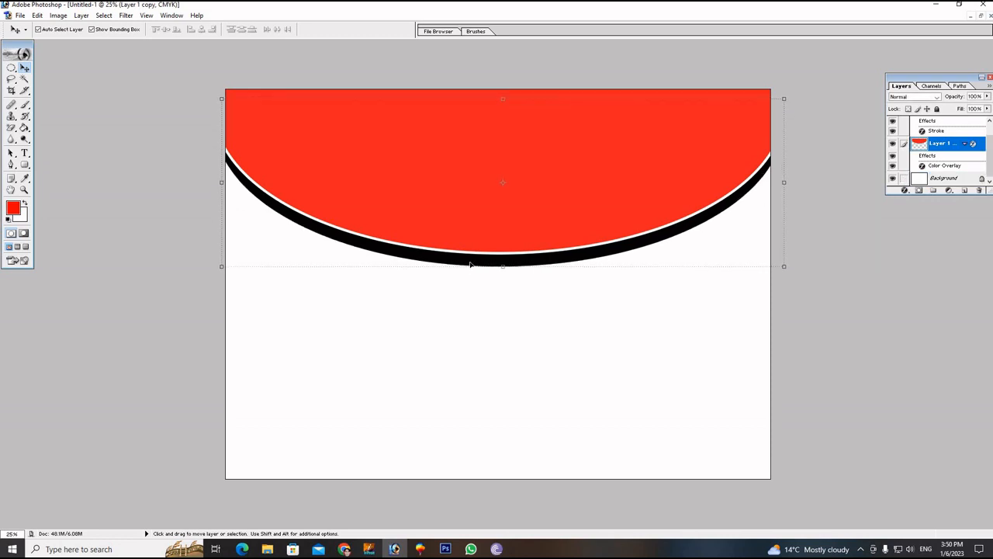
{"action": "key", "text": "Left"}
{"action": "key", "text": "Left"}
{"action": "key", "text": "Up"}
{"action": "key", "text": "Up"}
{"action": "key", "text": "Left"}
{"action": "key", "text": "Left"}
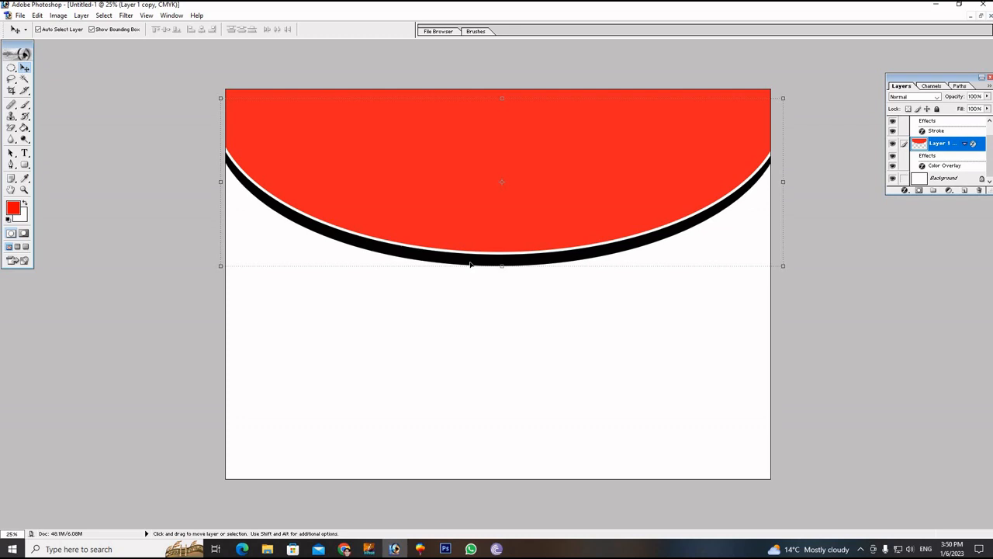
{"action": "key", "text": "Up"}
{"action": "key", "text": "Up"}
{"action": "key", "text": "Up"}
{"action": "key", "text": "Up"}
{"action": "key", "text": "Up"}
{"action": "key", "text": "Up"}
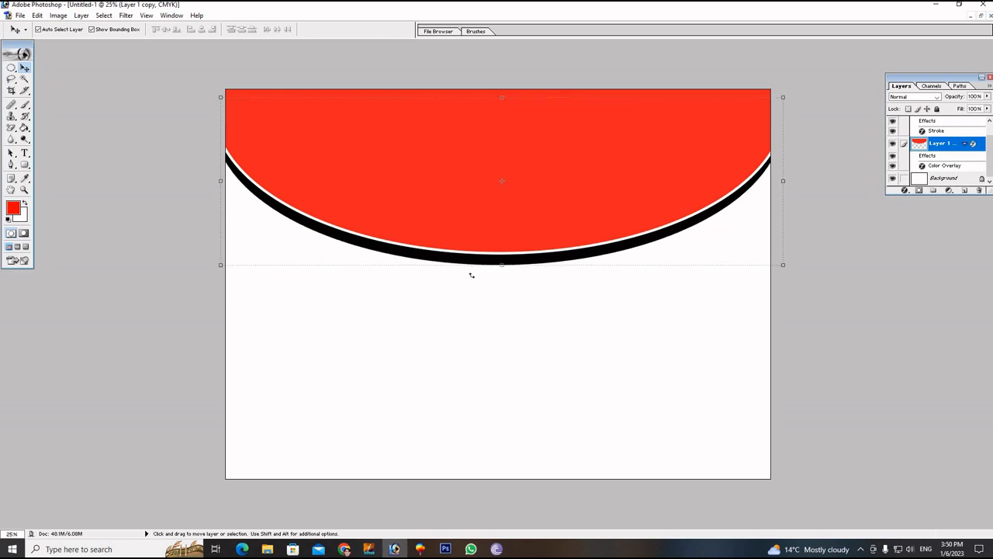
{"action": "left_click", "coordinate": [393, 344]}
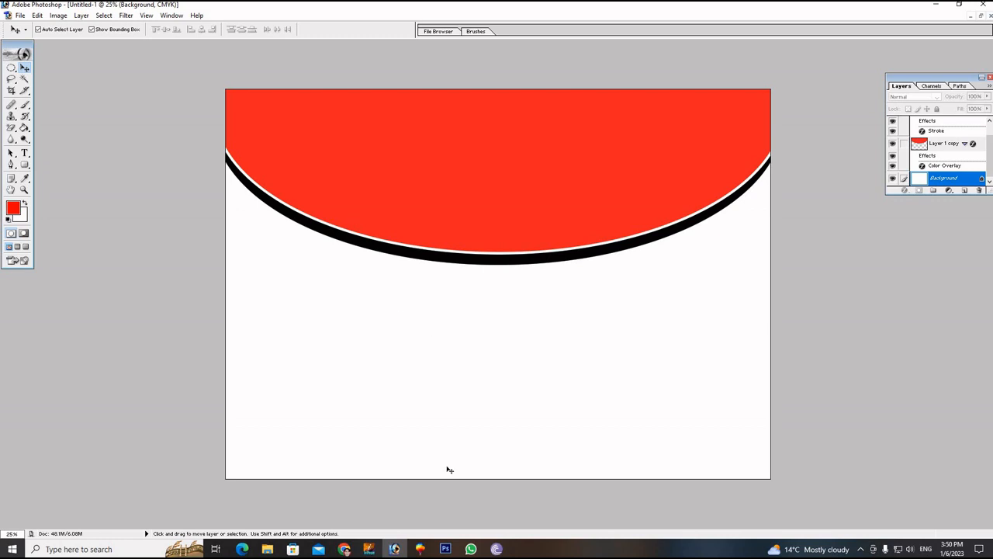
- Switch to InPage, write نور گرافکس on the blank page and set the text to 48 pt
{"action": "left_click", "coordinate": [368, 549]}
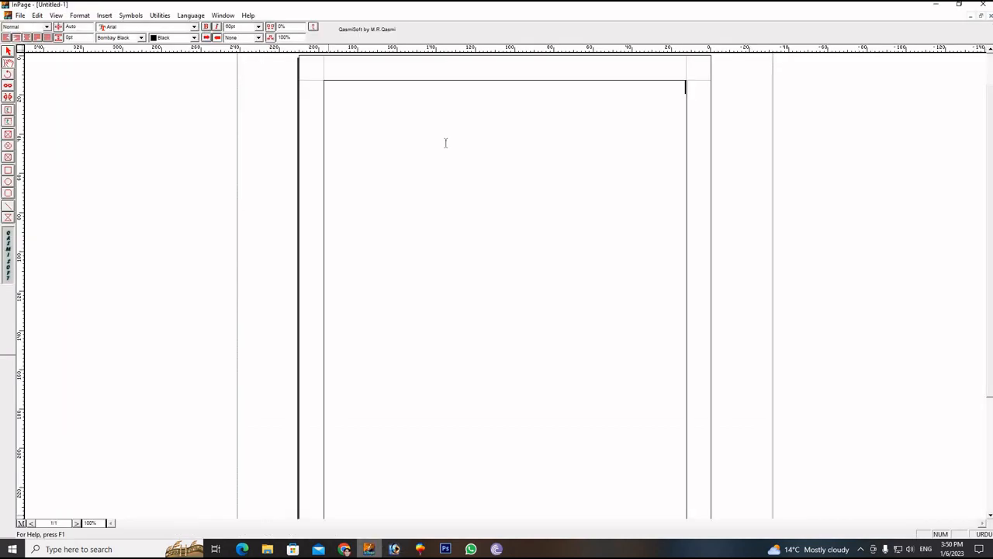
{"action": "left_click", "coordinate": [643, 94]}
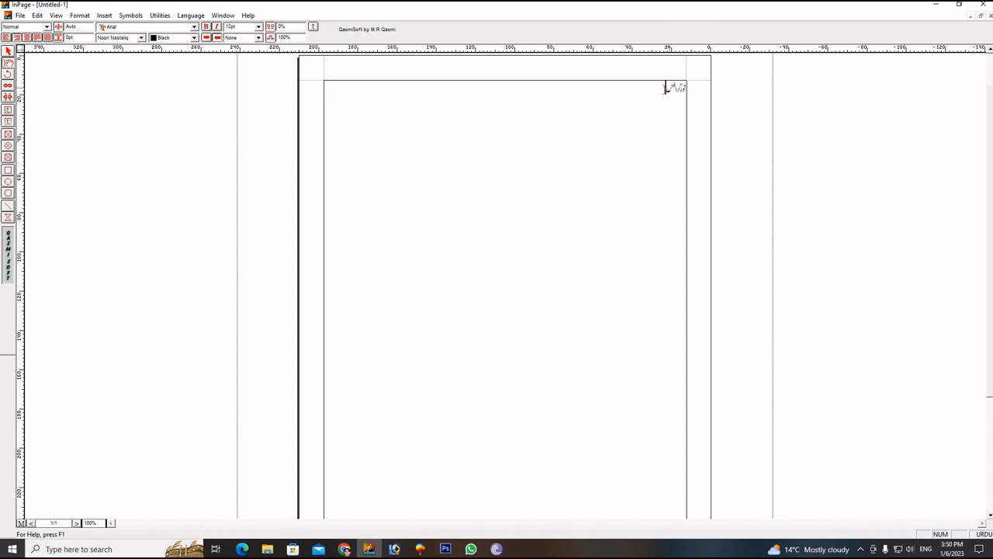
{"action": "left_click_drag", "start_coordinate": [699, 91], "coordinate": [662, 89]}
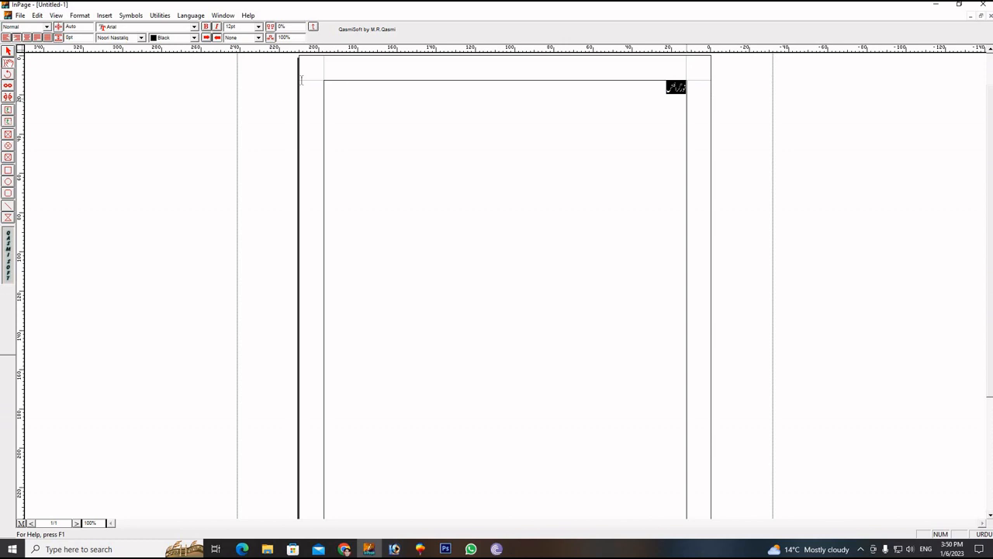
{"action": "left_click", "coordinate": [259, 26]}
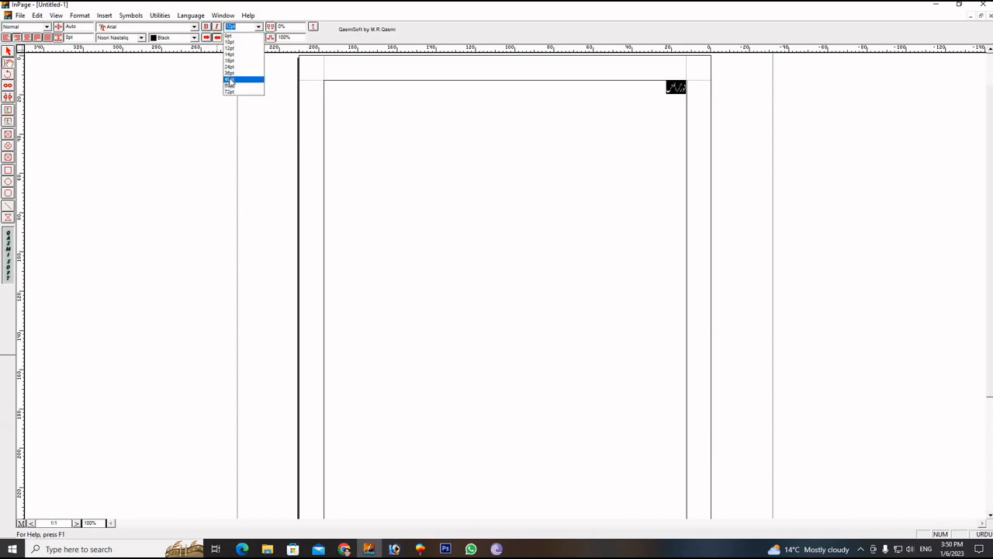
{"action": "left_click", "coordinate": [240, 80]}
{"action": "left_click", "coordinate": [580, 123]}
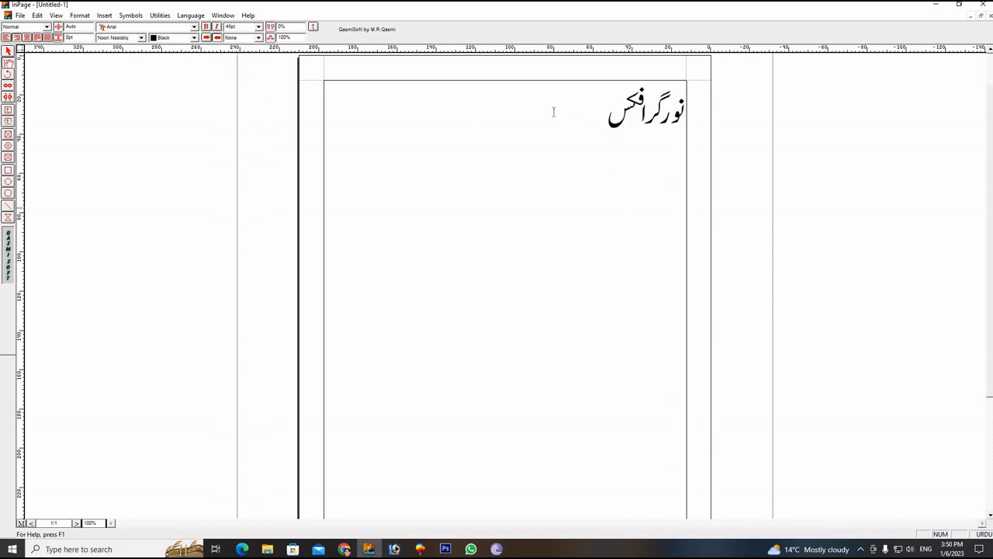
- Change the font of the whole نور گرافکس text to Bombay Black
{"action": "key", "text": "ctrl+a"}
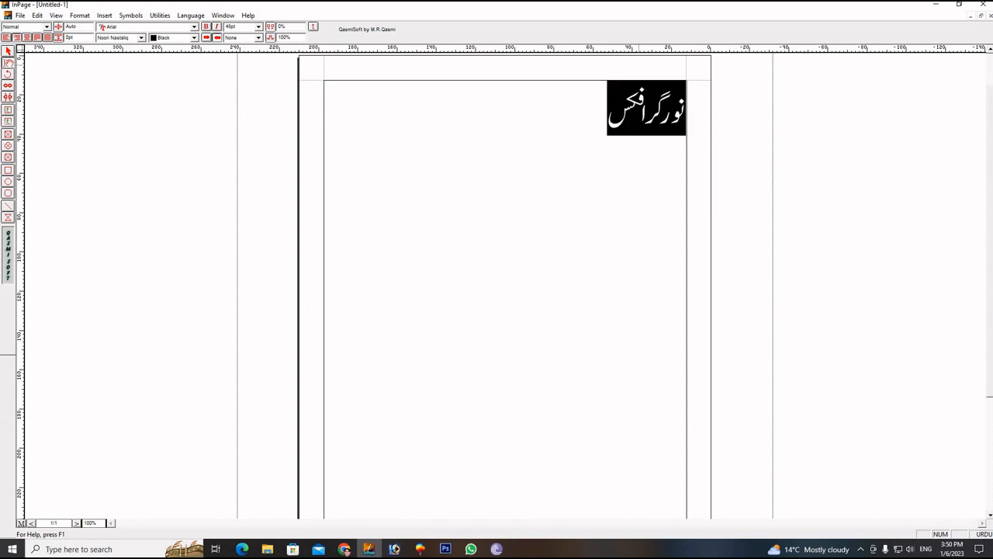
{"action": "left_click", "coordinate": [141, 37]}
{"action": "scroll", "coordinate": [138, 78], "scroll_direction": "down", "scroll_amount": 3}
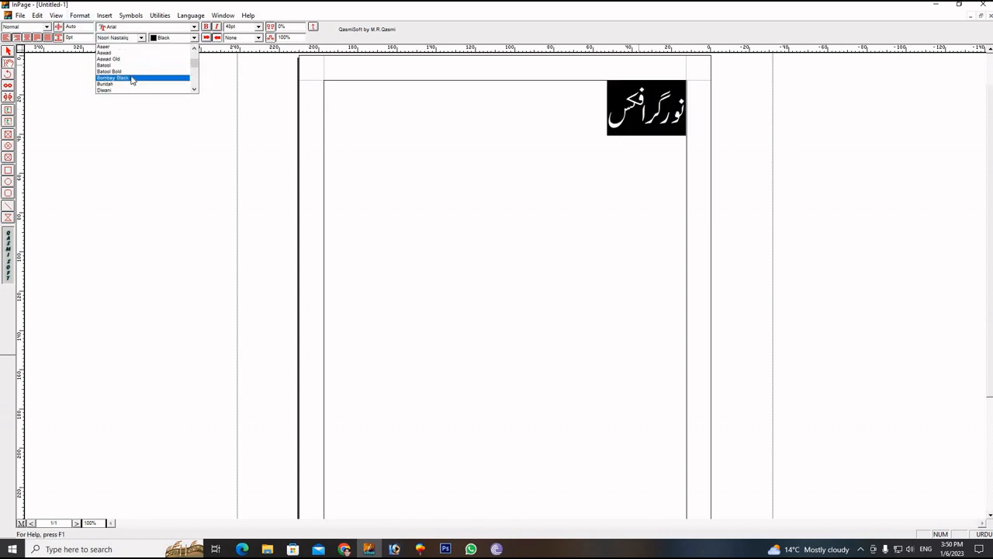
{"action": "left_click", "coordinate": [127, 78]}
{"action": "left_click", "coordinate": [543, 130]}
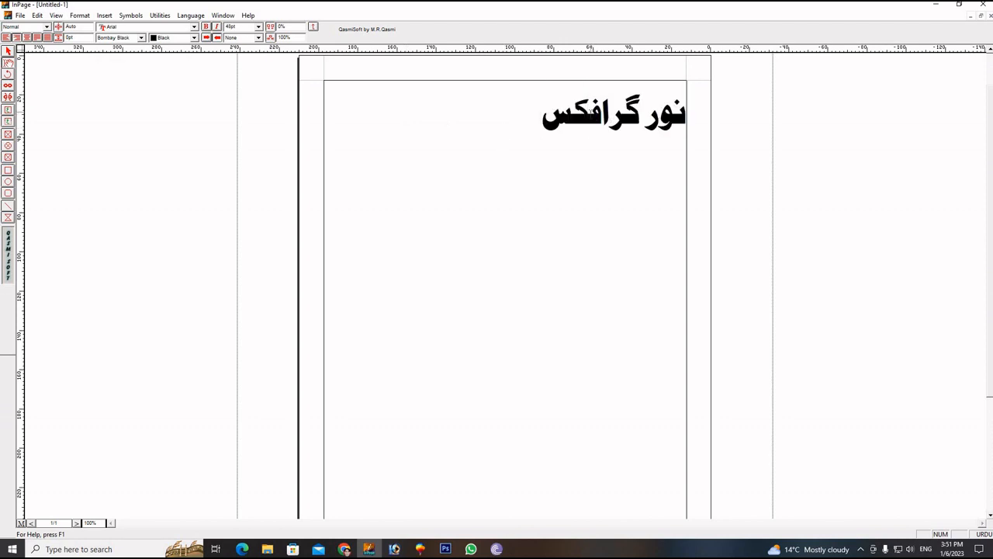
- Stretch the نور گرافکس title with kashidas after the letters ف, گ and ن
{"action": "type", "text": "ــــ"}
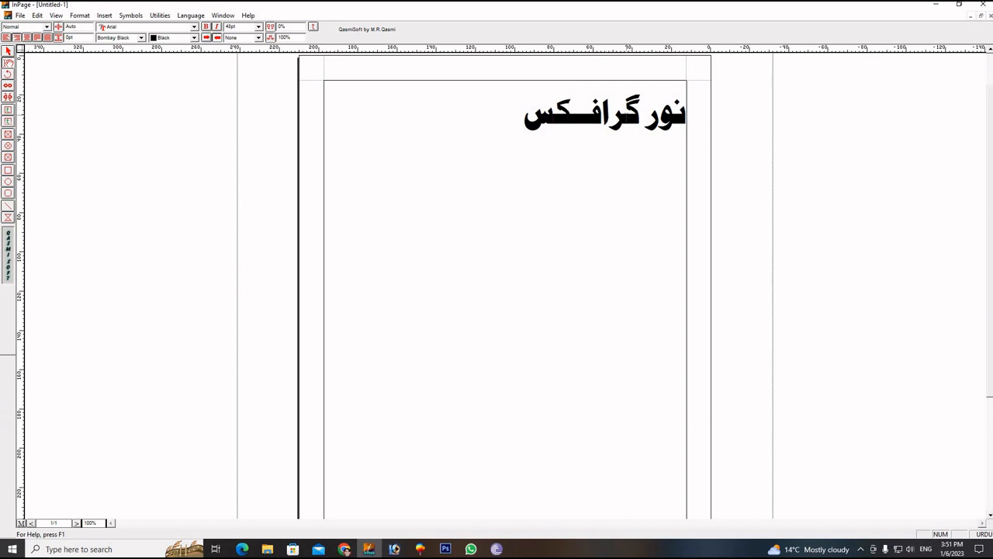
{"action": "left_click", "coordinate": [626, 115]}
{"action": "type", "text": "ــ"}
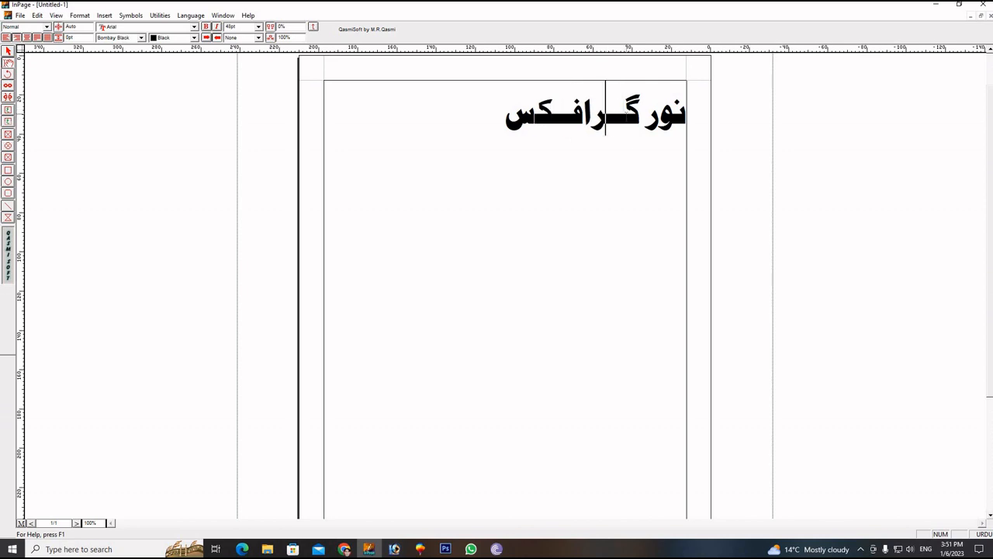
{"action": "key", "text": "BackSpace"}
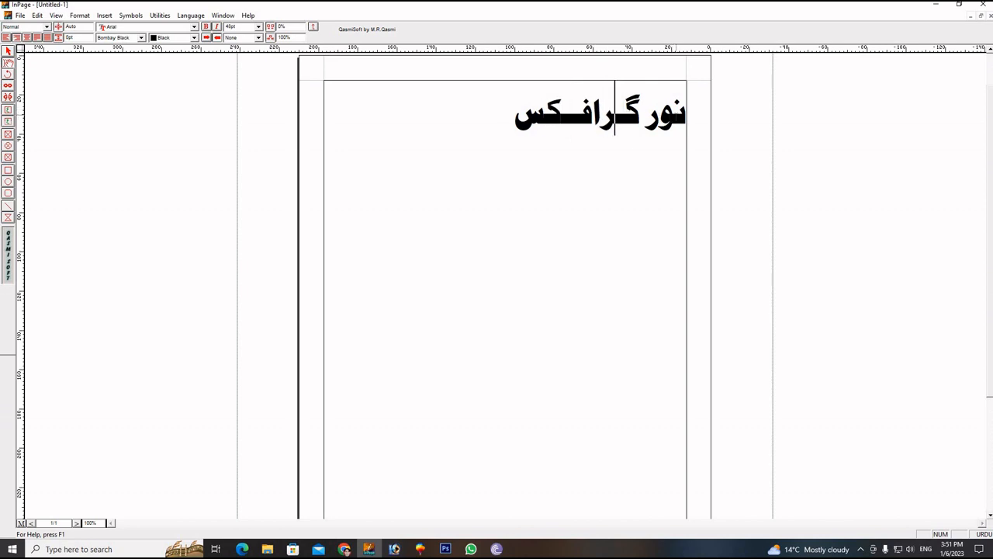
{"action": "left_click", "coordinate": [673, 115]}
{"action": "type", "text": "ــ"}
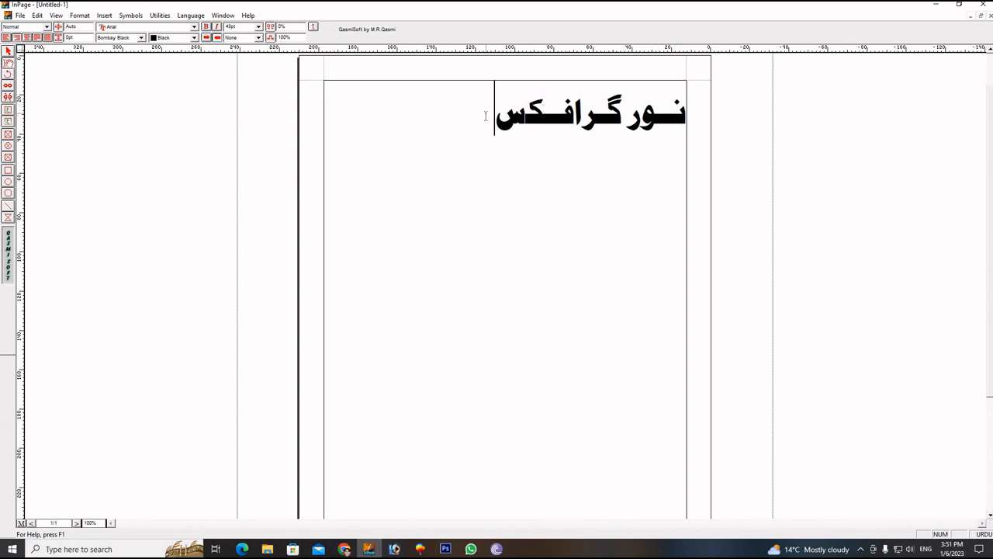
- Append ہرمز آڈہ to the end of the title line and remove the space between the two added words
{"action": "left_click", "coordinate": [7, 51]}
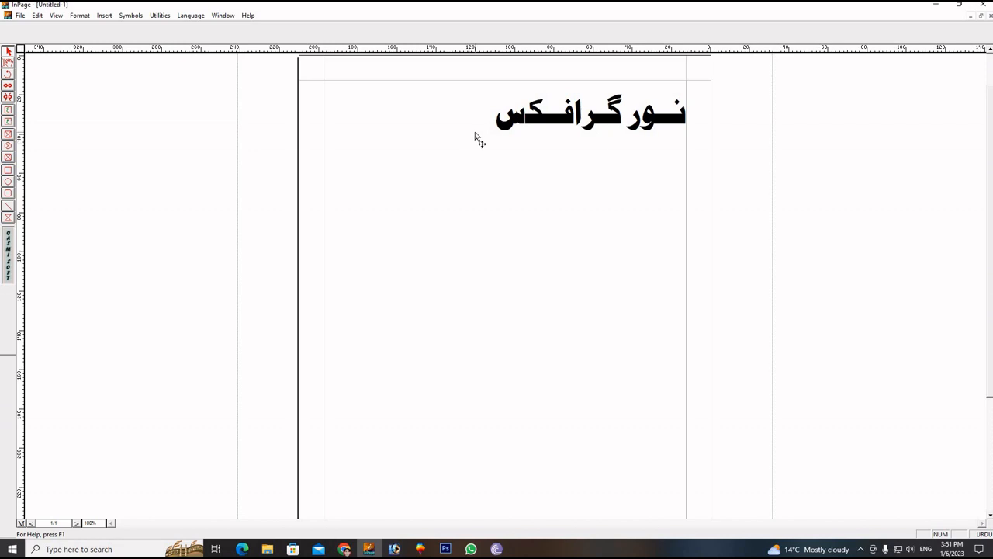
{"action": "left_click", "coordinate": [7, 62]}
{"action": "left_click", "coordinate": [488, 115]}
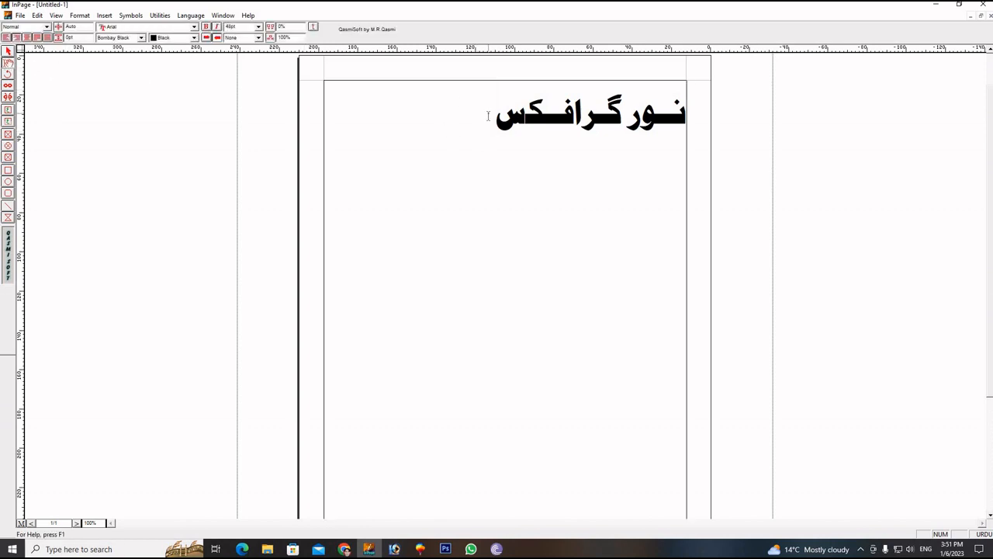
{"action": "type", "text": "ہرمز"}
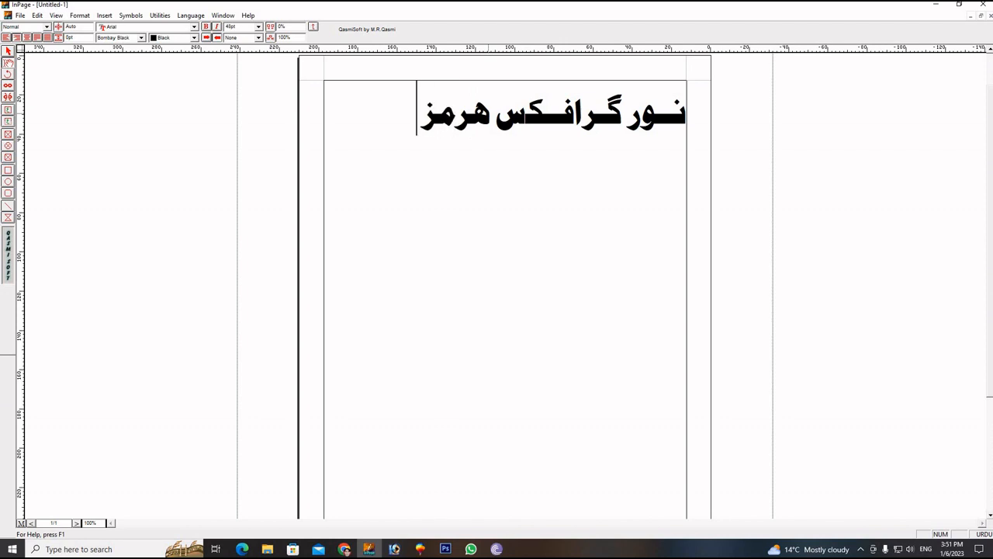
{"action": "type", "text": " آڈ"}
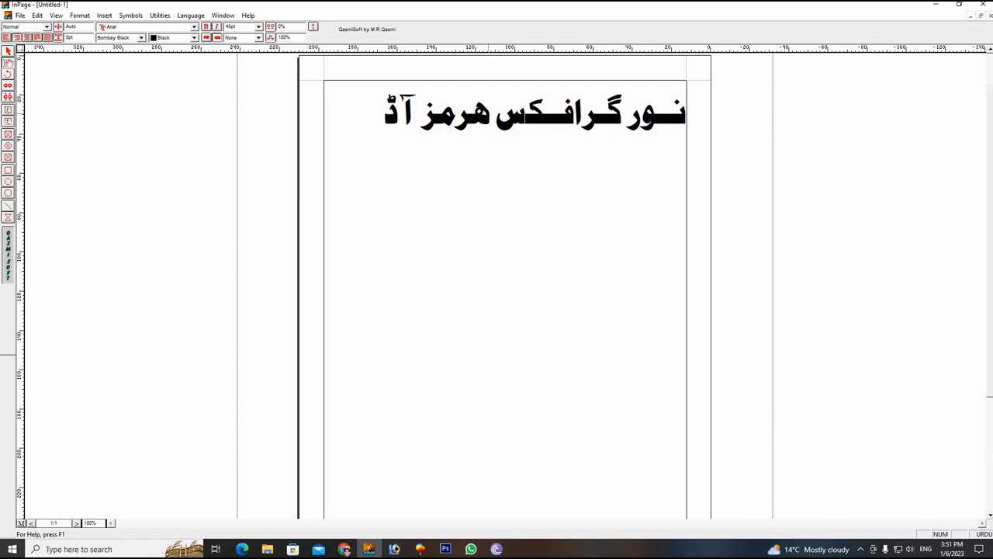
{"action": "type", "text": "ہ"}
{"action": "left_click", "coordinate": [417, 114]}
{"action": "key", "text": "Delete"}
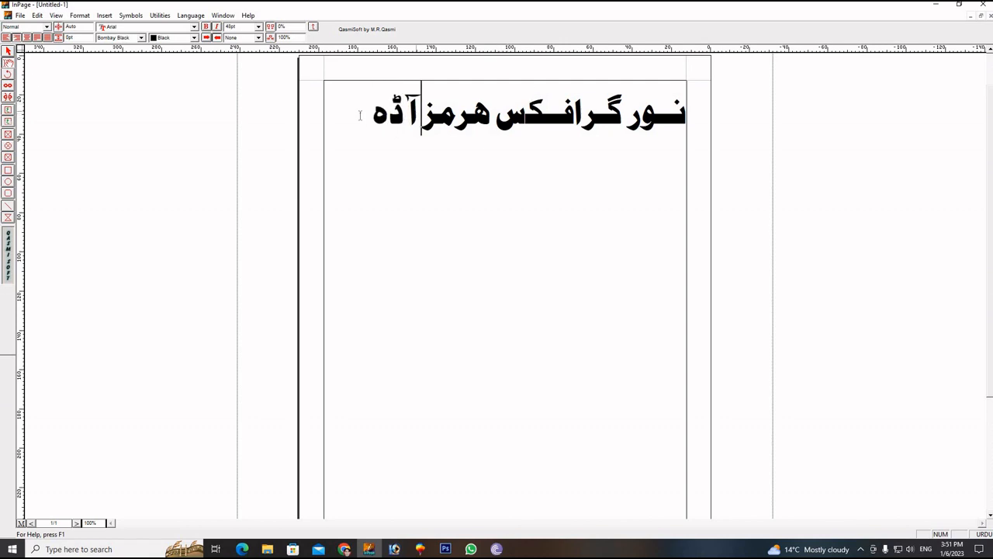
- Add a second line reading الیکشن پبلسٹی below the نور گرافکس title
{"action": "left_click", "coordinate": [363, 117]}
{"action": "key", "text": "Return"}
{"action": "type", "text": "ال"}
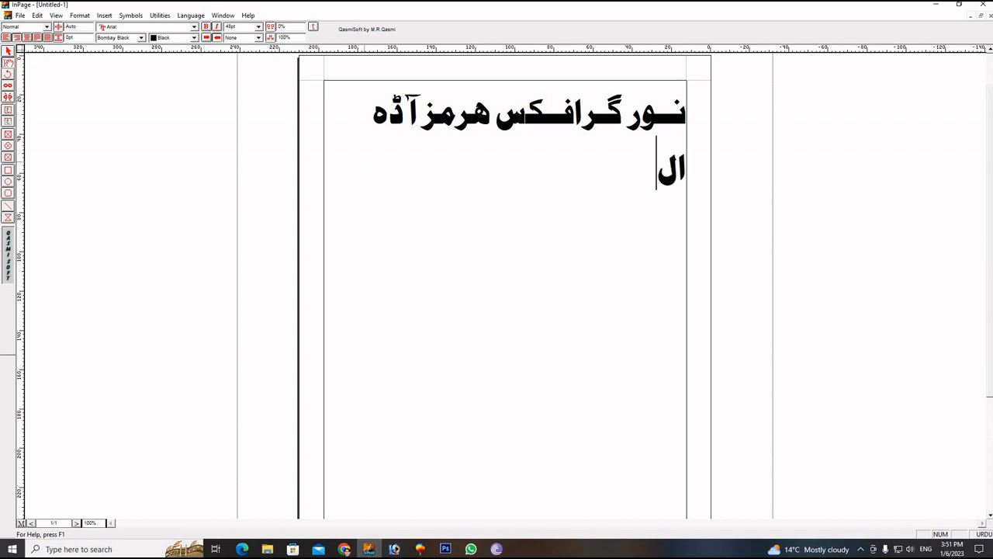
{"action": "type", "text": "یکشن"}
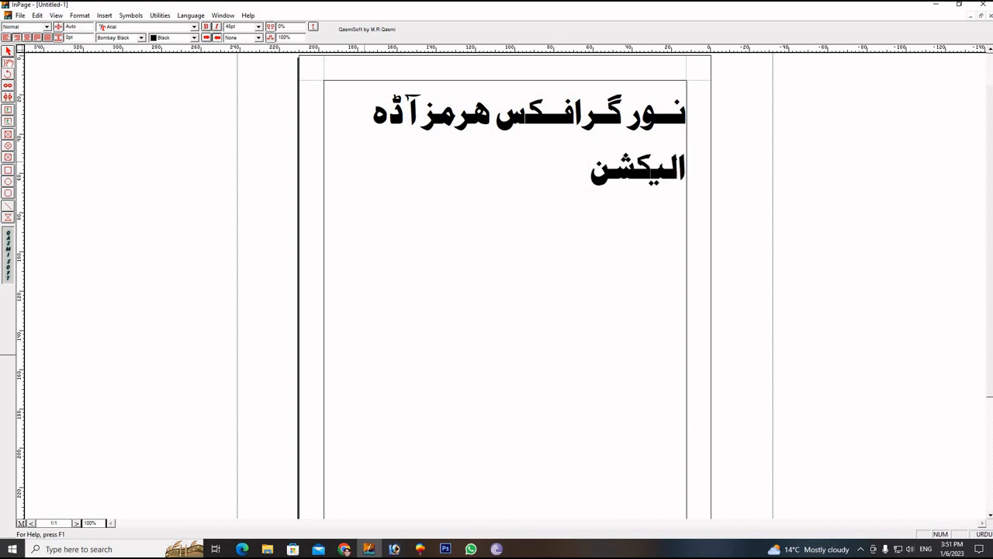
{"action": "type", "text": " پب"}
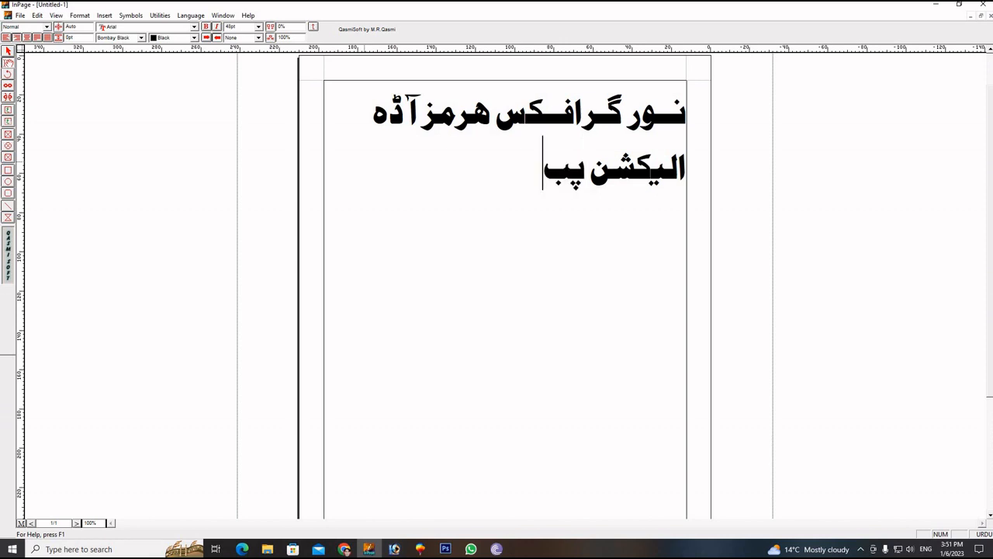
{"action": "type", "text": "لستی"}
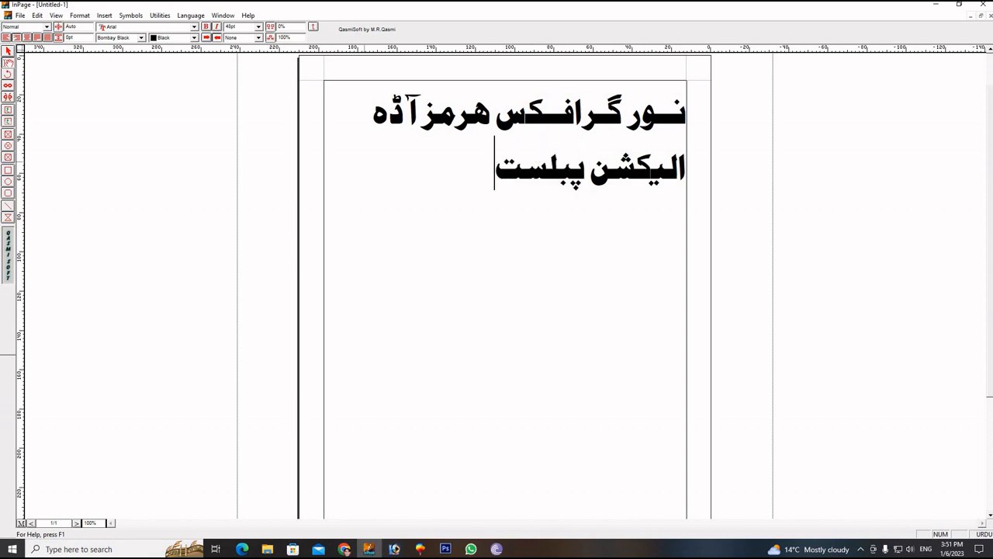
{"action": "key", "text": "BackSpace"}
{"action": "key", "text": "BackSpace"}
{"action": "type", "text": "ٹی"}
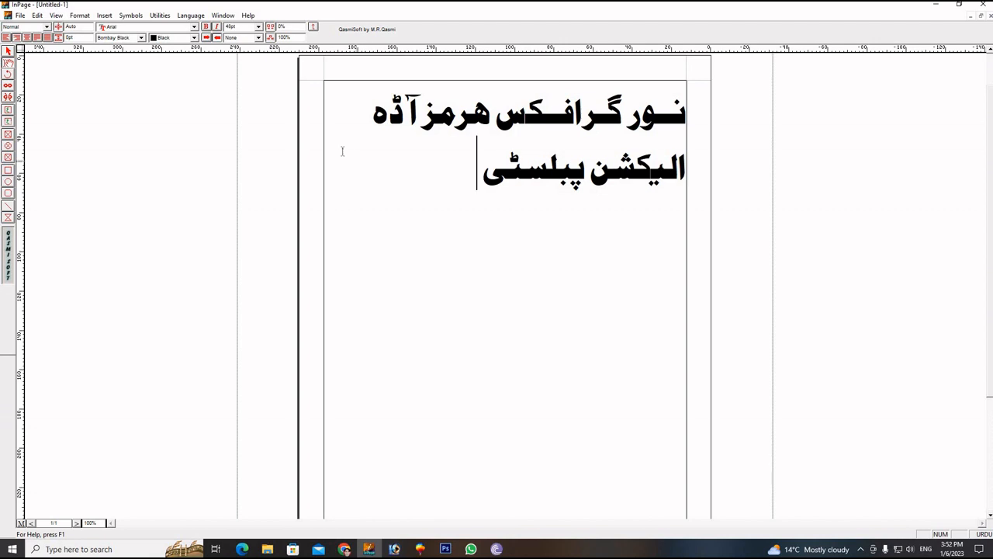
- Set the الیکشن پبلسٹی line to 18 pt in the Noori Nastaliq font
{"action": "left_click_drag", "start_coordinate": [443, 173], "coordinate": [802, 191]}
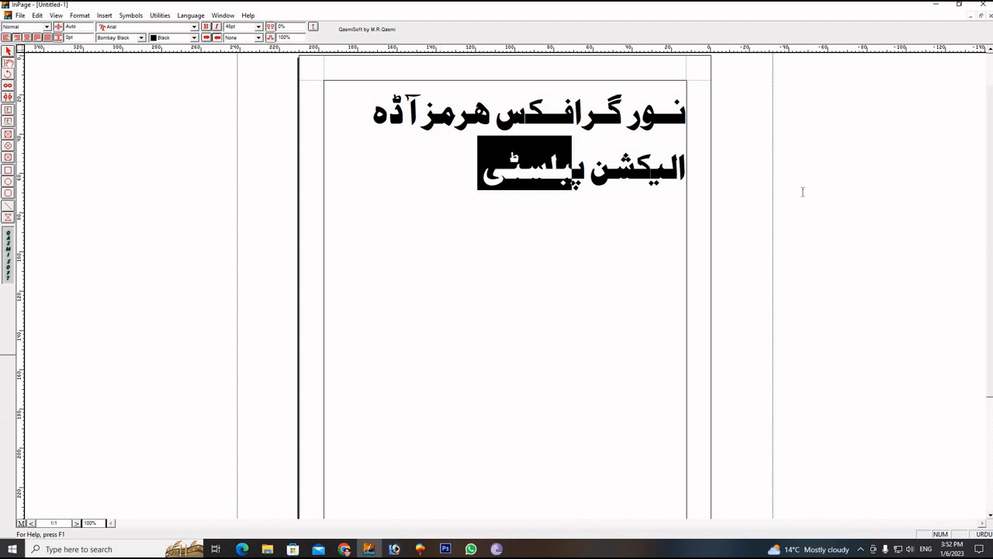
{"action": "left_click", "coordinate": [260, 27]}
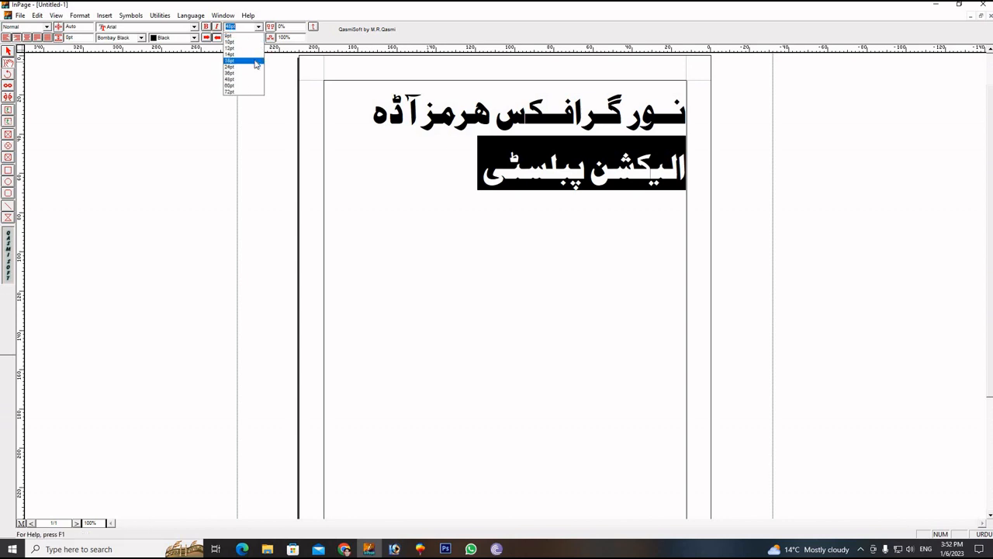
{"action": "left_click", "coordinate": [256, 60]}
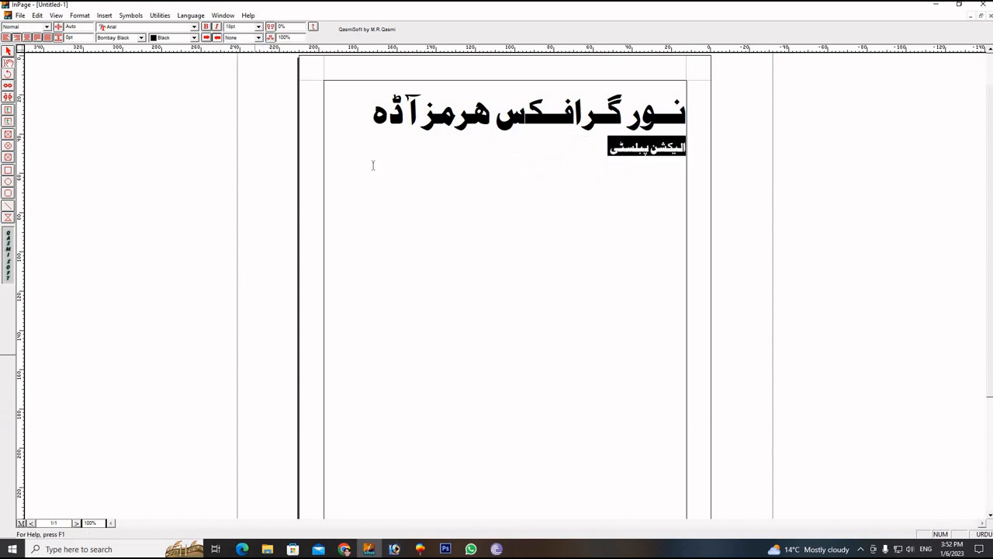
{"action": "left_click", "coordinate": [141, 37]}
{"action": "scroll", "coordinate": [138, 58], "scroll_direction": "up", "scroll_amount": 5}
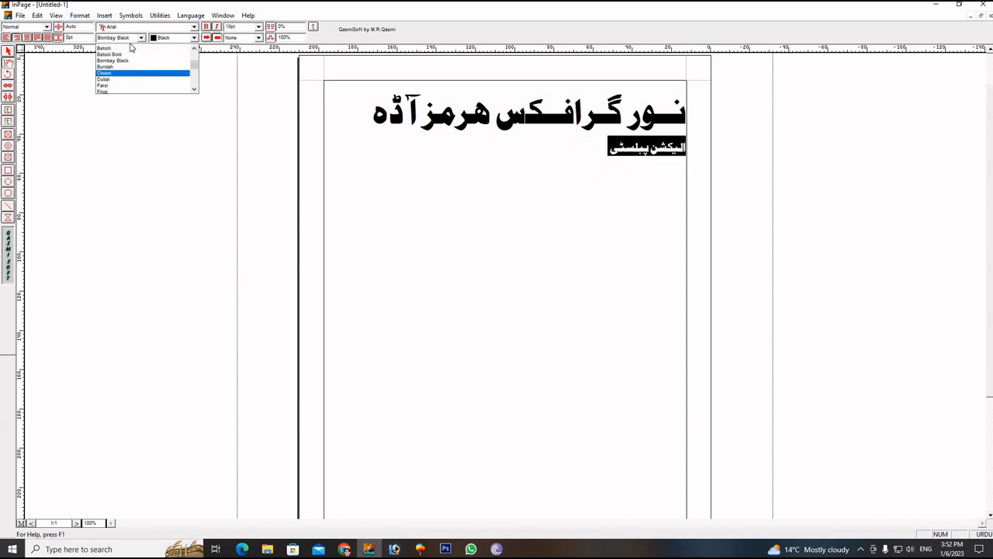
{"action": "left_click", "coordinate": [126, 45]}
{"action": "left_click", "coordinate": [619, 154]}
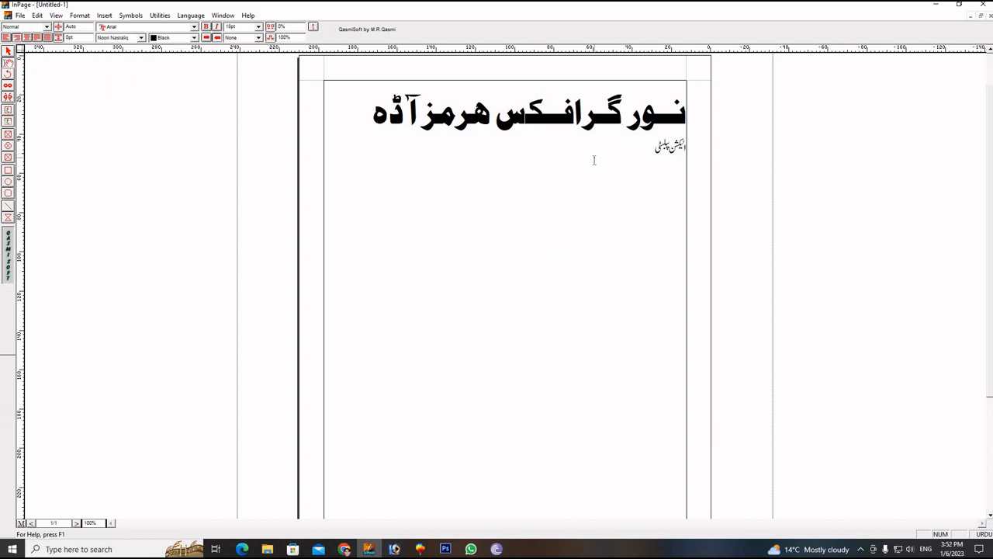
- Continue the second line after الیکشن پبلسٹی with کیلئے ہماری خدمت حاصل کریں
{"action": "type", "text": "ک"}
{"action": "type", "text": "مل"}
{"action": "type", "text": "ئے"}
{"action": "key", "text": "BackSpace"}
{"action": "key", "text": "BackSpace"}
{"action": "key", "text": "BackSpace"}
{"action": "key", "text": "BackSpace"}
{"action": "type", "text": "ی"}
{"action": "type", "text": "لئے"}
{"action": "type", "text": "،"}
{"action": "type", "text": "ار"}
{"action": "type", "text": "ے"}
{"action": "key", "text": "BackSpace"}
{"action": "type", "text": "ی"}
{"action": "type", "text": " خدم"}
{"action": "type", "text": "ت"}
{"action": "type", "text": " ح"}
{"action": "type", "text": "اس"}
{"action": "key", "text": "BackSpace"}
{"action": "type", "text": "صل کریں"}
- Append معیاری اور کوالٹی کا ضامن فرنٹ لائٹ بیک لائٹ ون ویژن ونائل to the end of the second line
{"action": "type", "text": "معیاریاورکوالٹی"}
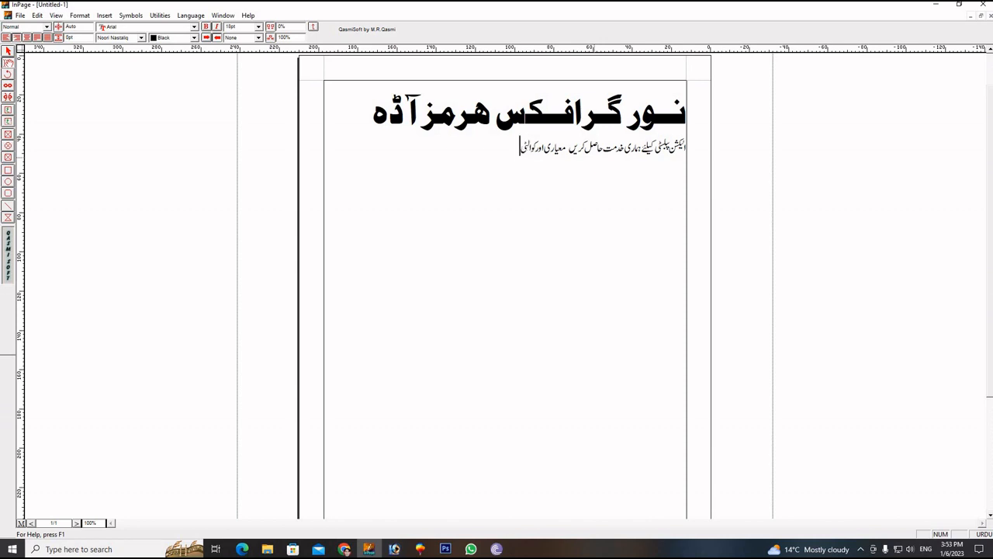
{"action": "type", "text": " کا ضامن فرنٹلائٹ بیک لائٹ"}
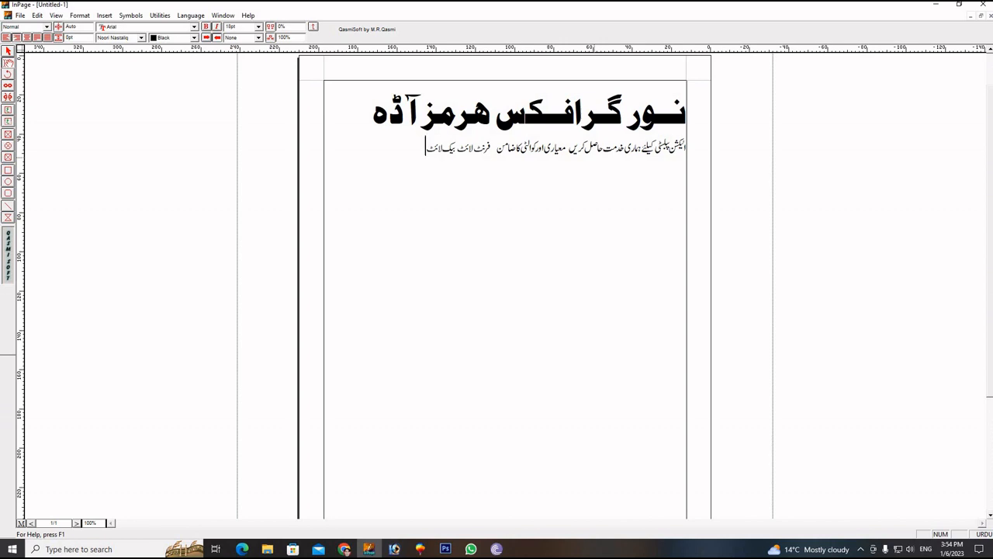
{"action": "type", "text": " ون ویشن"}
{"action": "key", "text": "BackSpace"}
{"action": "key", "text": "BackSpace"}
{"action": "type", "text": "ڈ"}
{"action": "key", "text": "BackSpace"}
{"action": "type", "text": "شن"}
{"action": "type", "text": "وائل"}
- Copy the whole Urdu text box, switch to CorelDRAW and paste it onto the blank page
{"action": "left_click", "coordinate": [355, 198]}
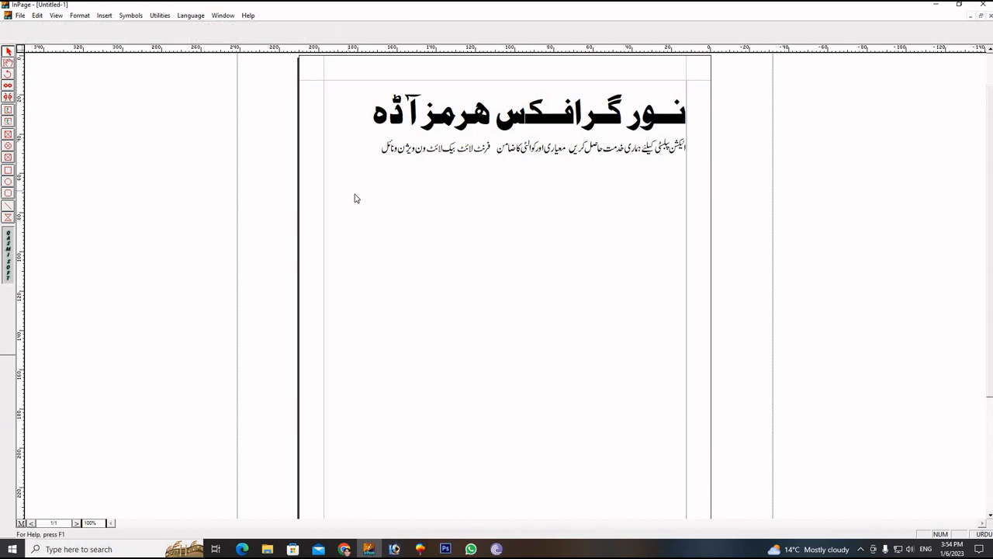
{"action": "right_click", "coordinate": [354, 198]}
{"action": "left_click", "coordinate": [361, 208]}
{"action": "right_click", "coordinate": [361, 207]}
{"action": "left_click", "coordinate": [384, 253]}
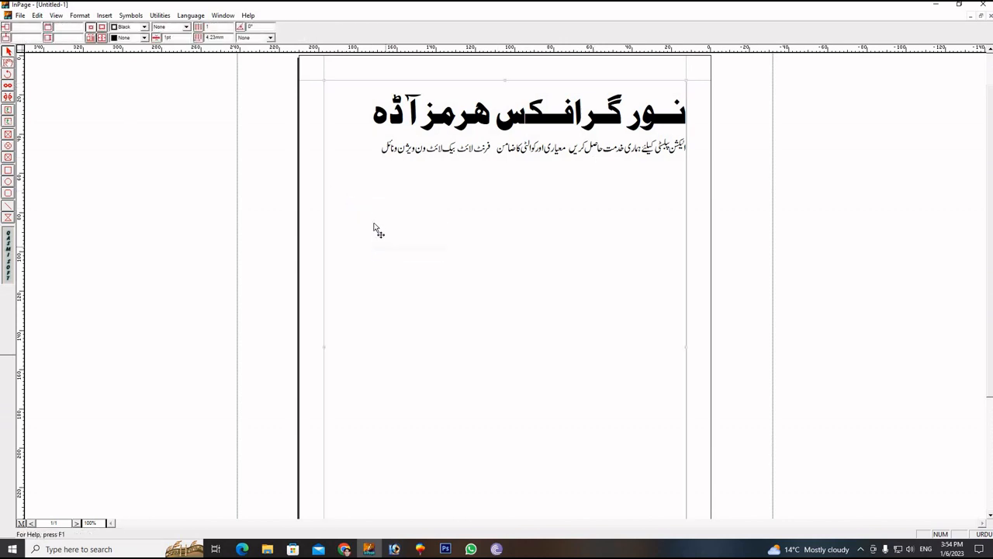
{"action": "left_click", "coordinate": [420, 548]}
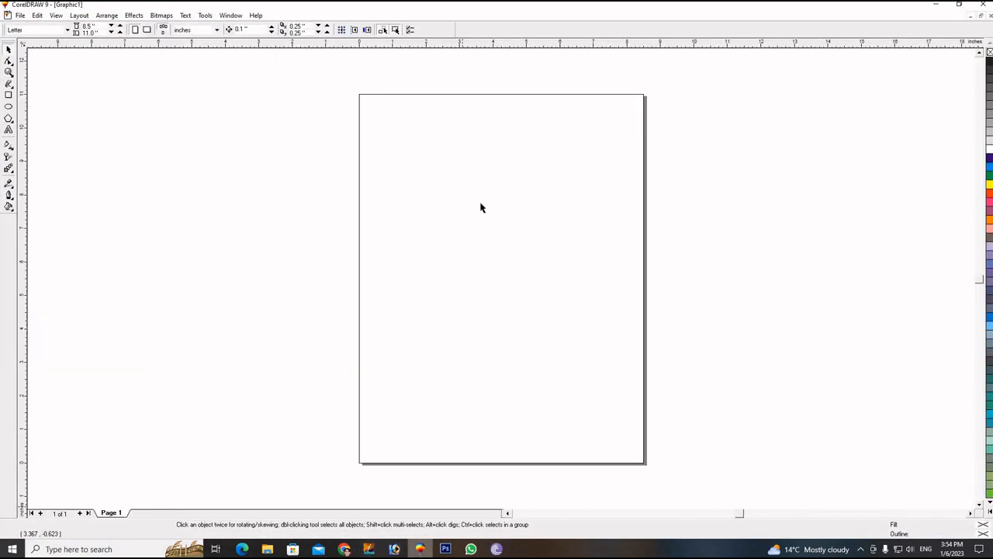
{"action": "right_click", "coordinate": [482, 202]}
{"action": "left_click", "coordinate": [499, 267]}
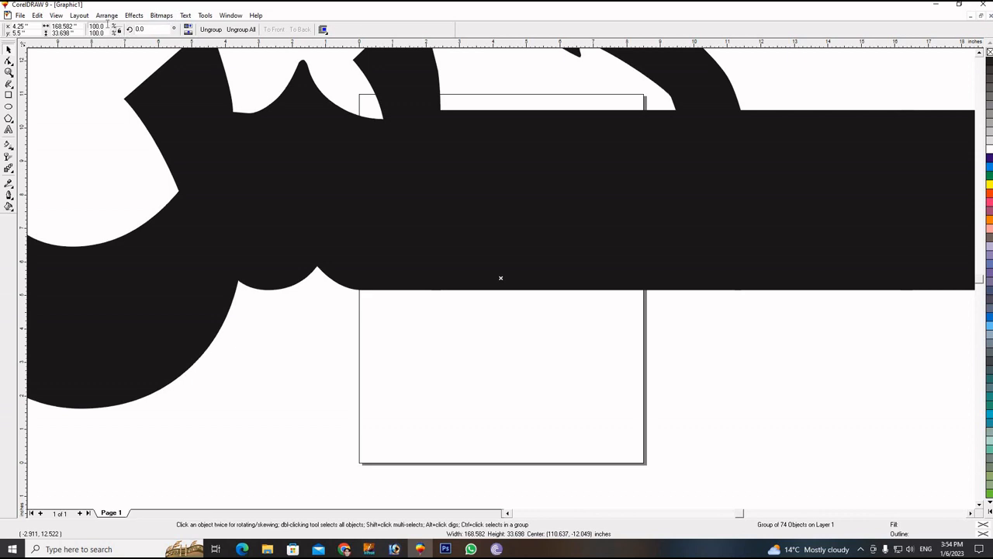
- Scale the oversized pasted text group to 9% both horizontally and vertically
{"action": "double_click", "coordinate": [98, 25]}
{"action": "type", "text": "65"}
{"action": "key", "text": "BackSpace"}
{"action": "key", "text": "BackSpace"}
{"action": "type", "text": "9"}
{"action": "key", "text": "Tab"}
{"action": "type", "text": "9"}
{"action": "key", "text": "Return"}
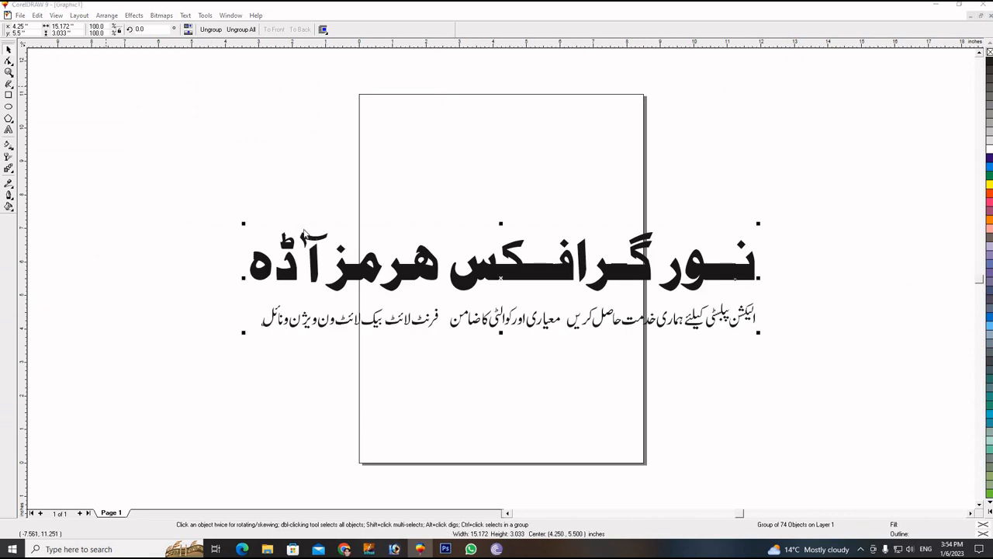
- Export the scaled text to the EPS folder as an Encapsulated PostScript file named midia for, keeping the default EPS export settings
{"action": "key", "text": "ctrl+e"}
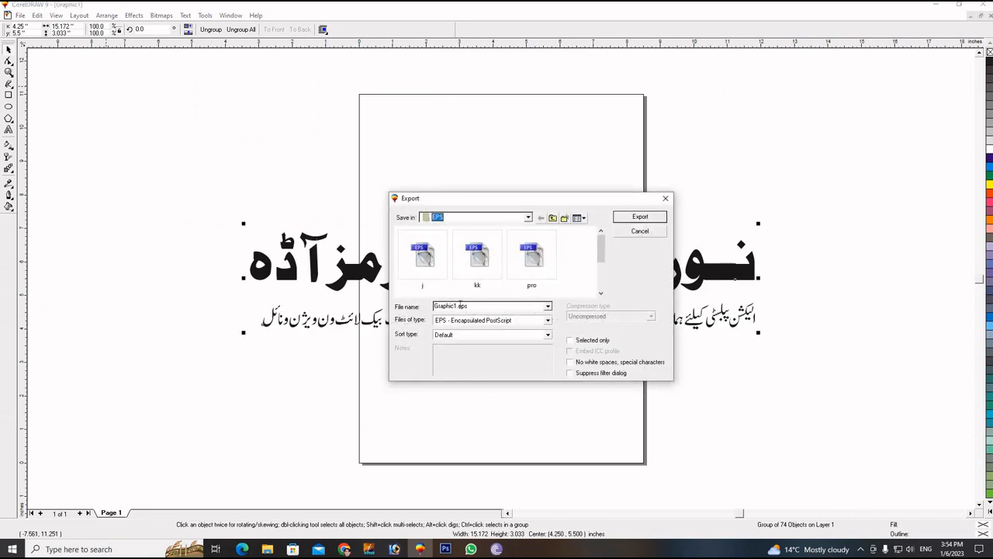
{"action": "double_click", "coordinate": [460, 305]}
{"action": "type", "text": "m"}
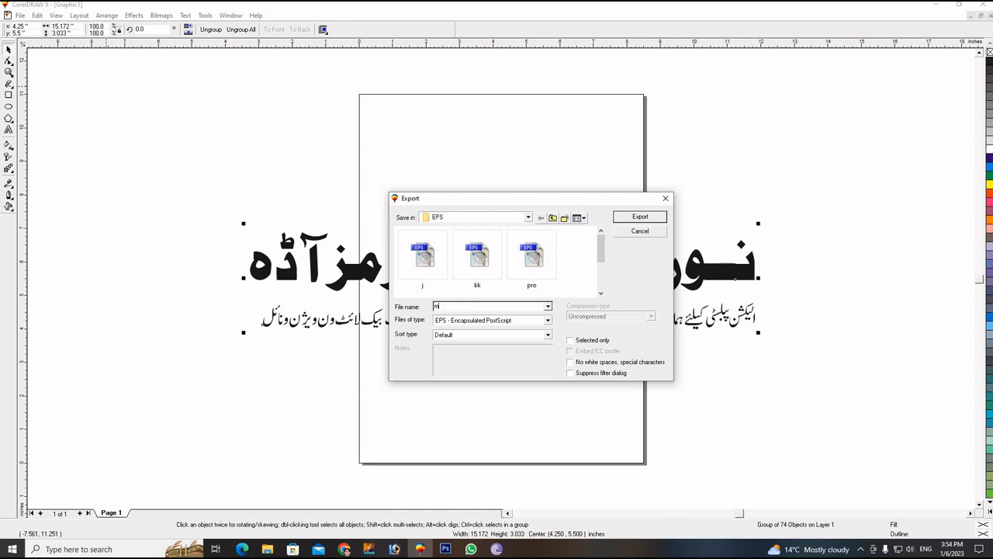
{"action": "type", "text": "idia for"}
{"action": "left_click", "coordinate": [640, 217]}
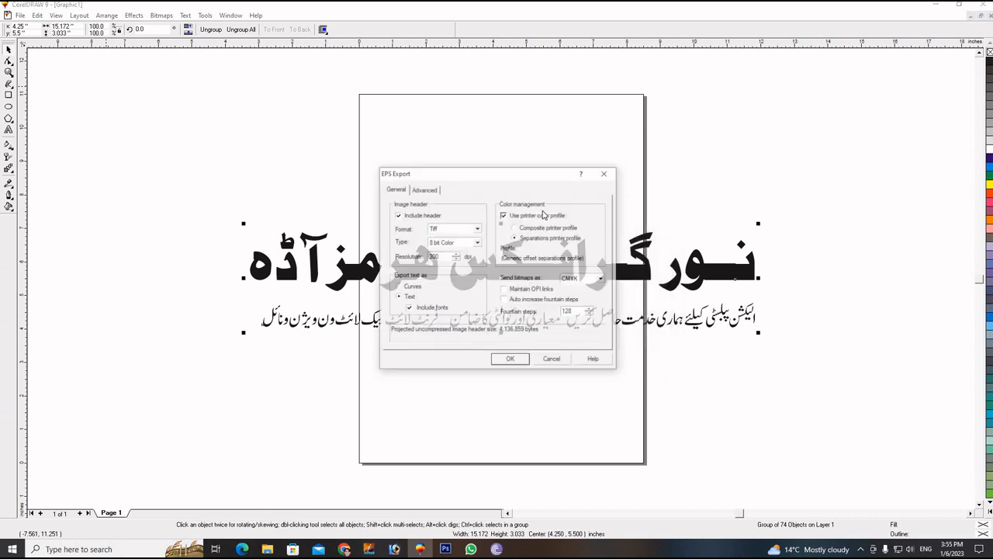
{"action": "left_click", "coordinate": [510, 359]}
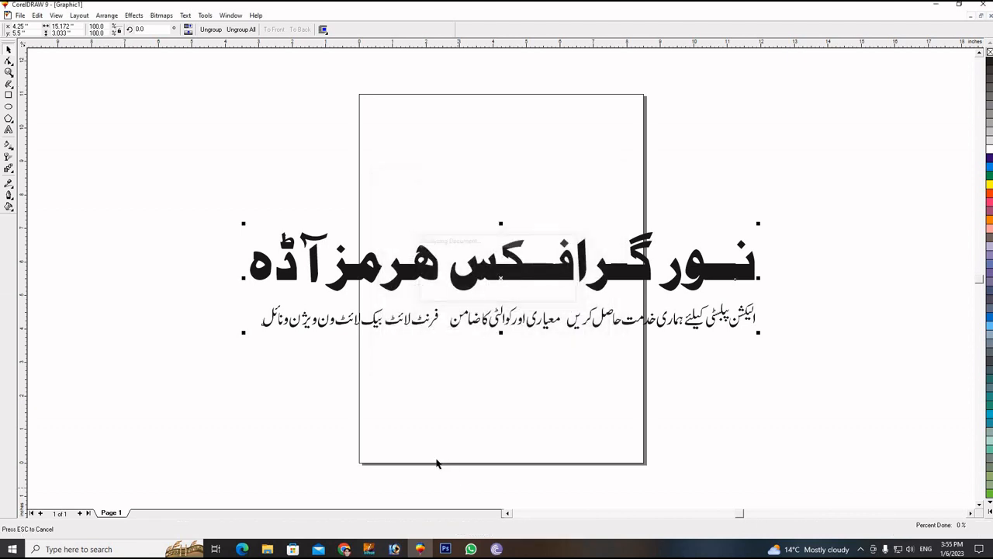
- Switch to Photoshop, restore the layout window and open midia for from the EPS folder, rasterized at 300 pixels/inch in CMYK Color
{"action": "left_click", "coordinate": [394, 549]}
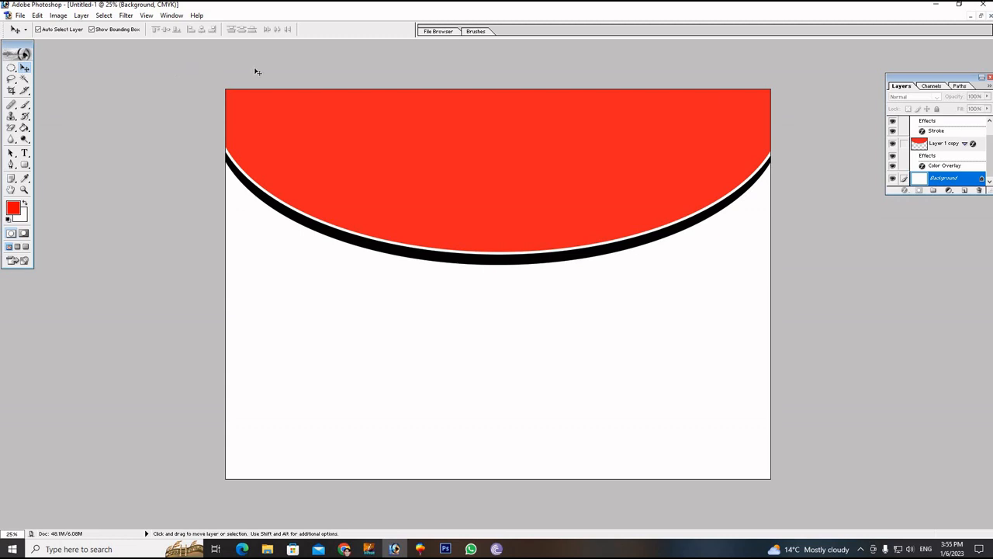
{"action": "left_click", "coordinate": [983, 17]}
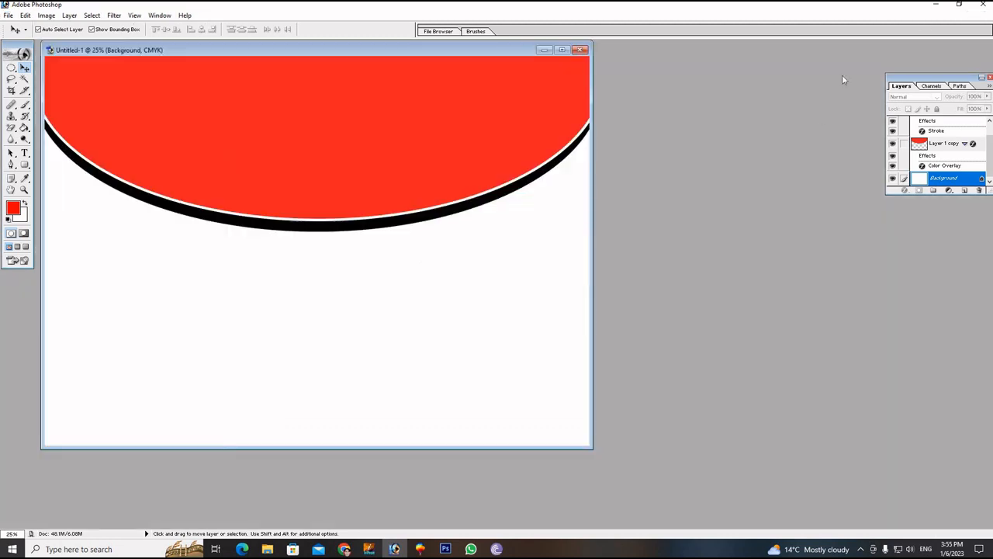
{"action": "double_click", "coordinate": [821, 130]}
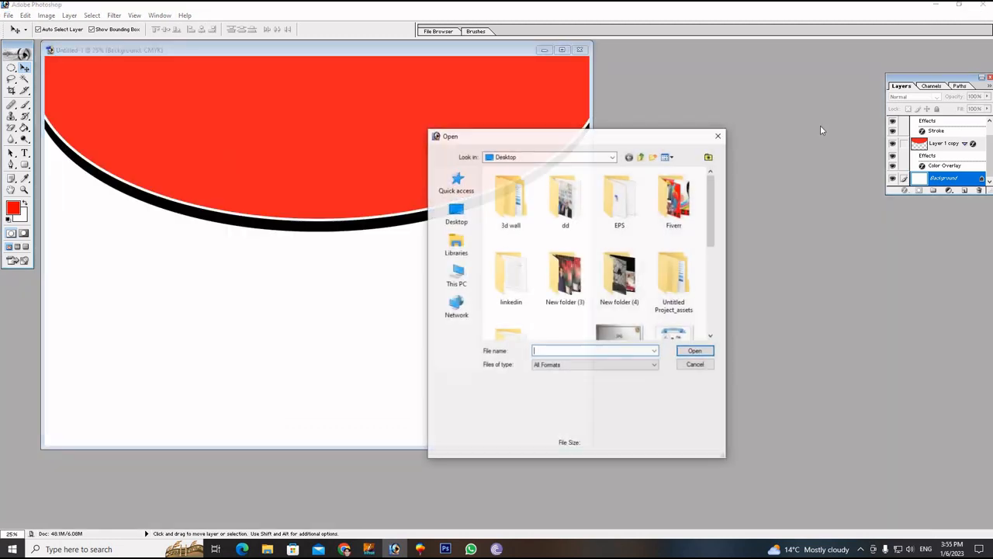
{"action": "double_click", "coordinate": [621, 209]}
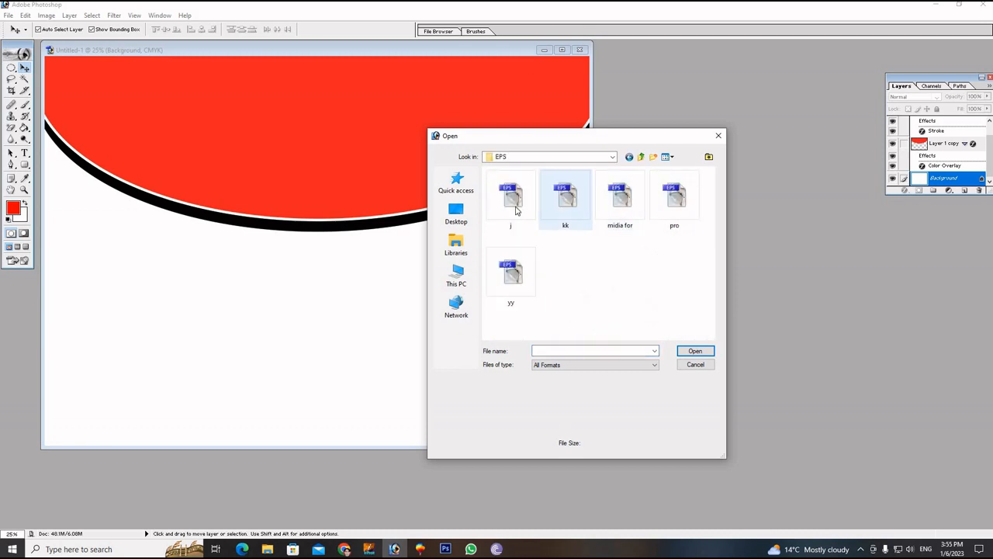
{"action": "left_click", "coordinate": [629, 214]}
{"action": "left_click", "coordinate": [696, 352]}
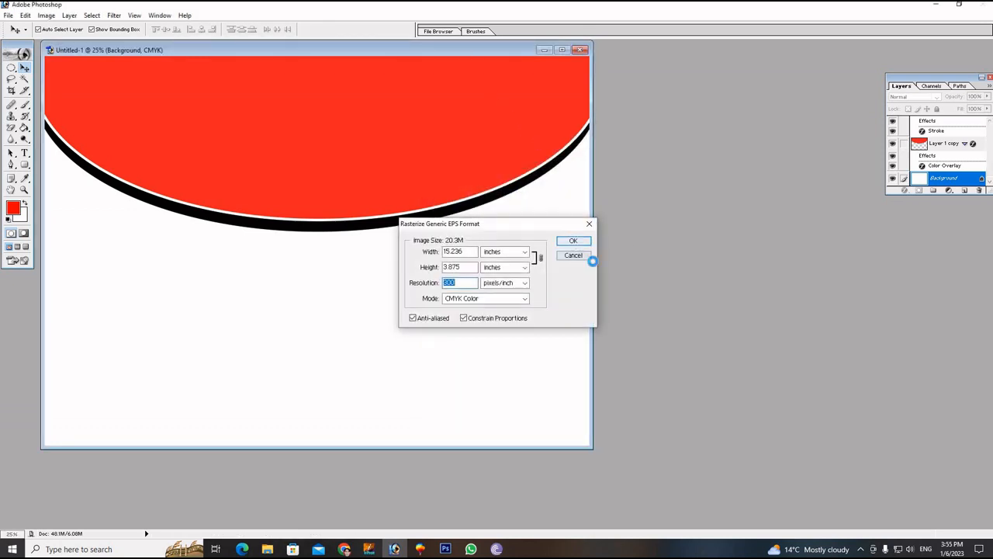
{"action": "left_click", "coordinate": [573, 241]}
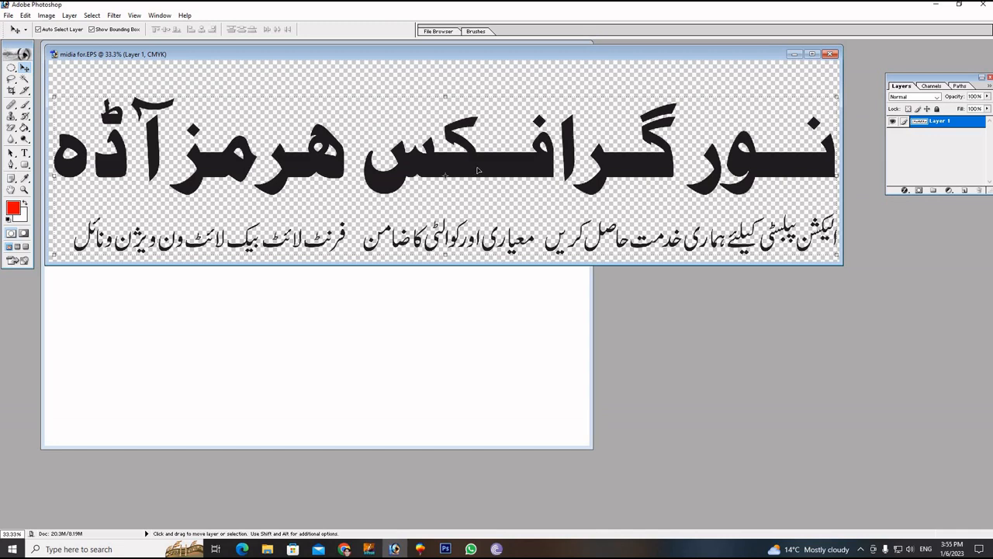
- Select the large title line with the Rectangular Marquee and copy it onto its own layer
{"action": "left_click_drag", "start_coordinate": [478, 170], "coordinate": [483, 172]}
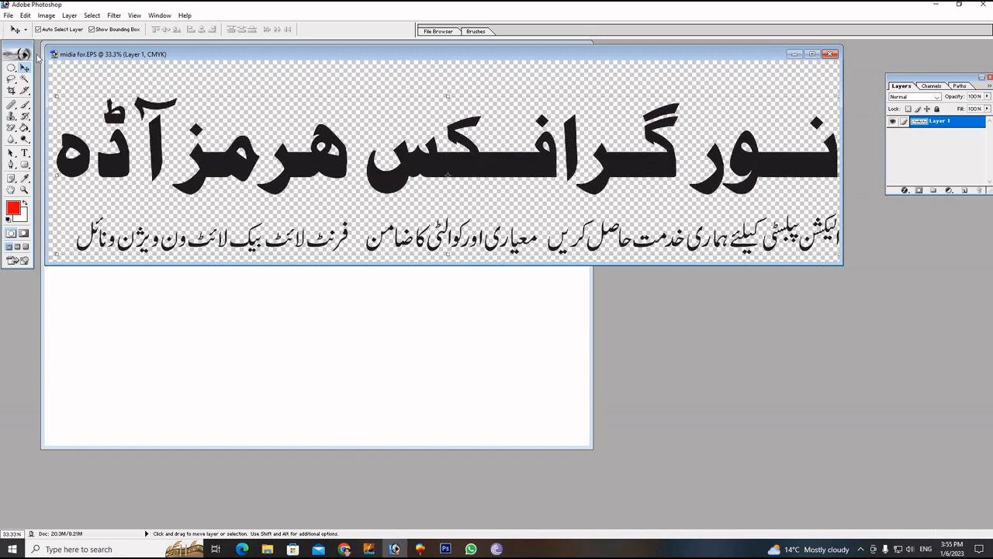
{"action": "left_click_drag", "start_coordinate": [11, 67], "coordinate": [54, 78]}
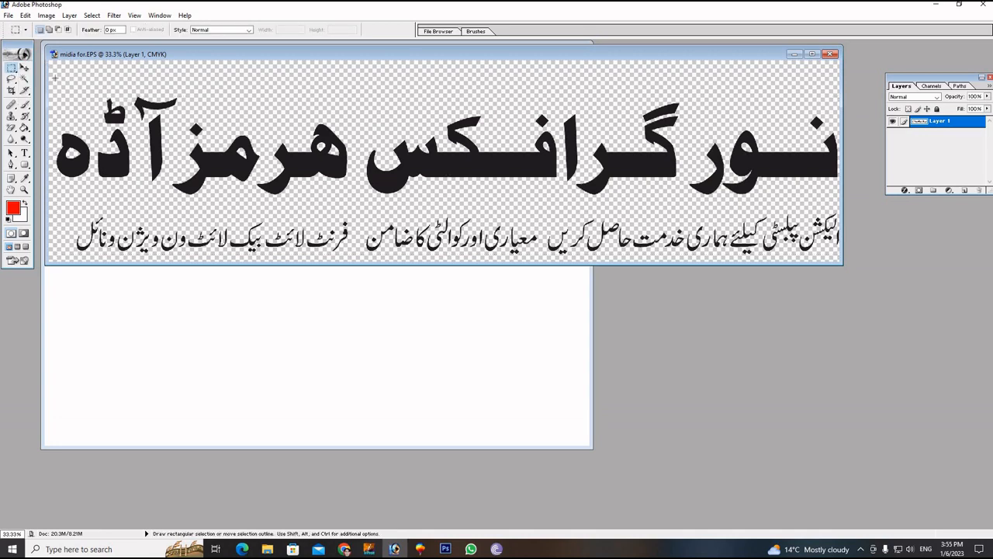
{"action": "left_click_drag", "start_coordinate": [177, 173], "coordinate": [840, 197]}
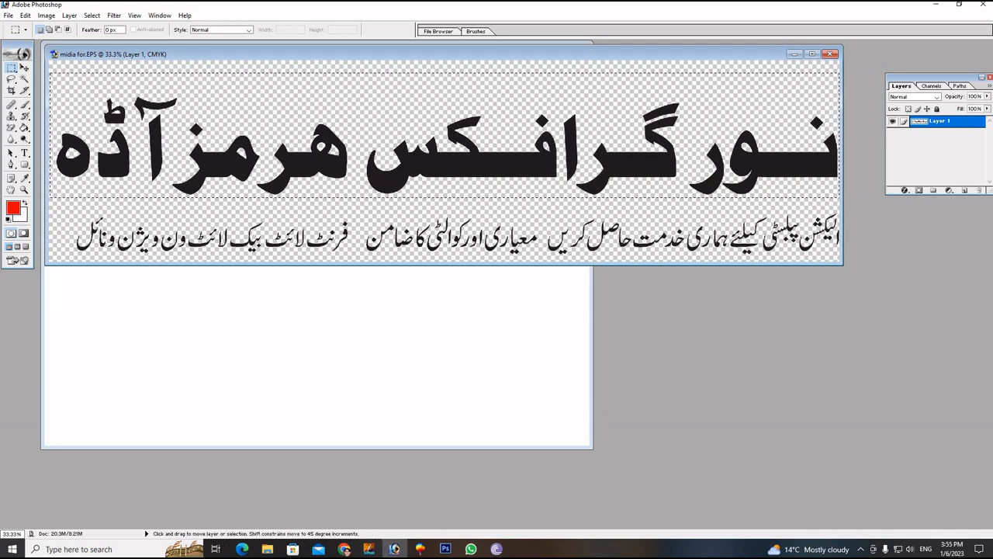
{"action": "key", "text": "shift+j"}
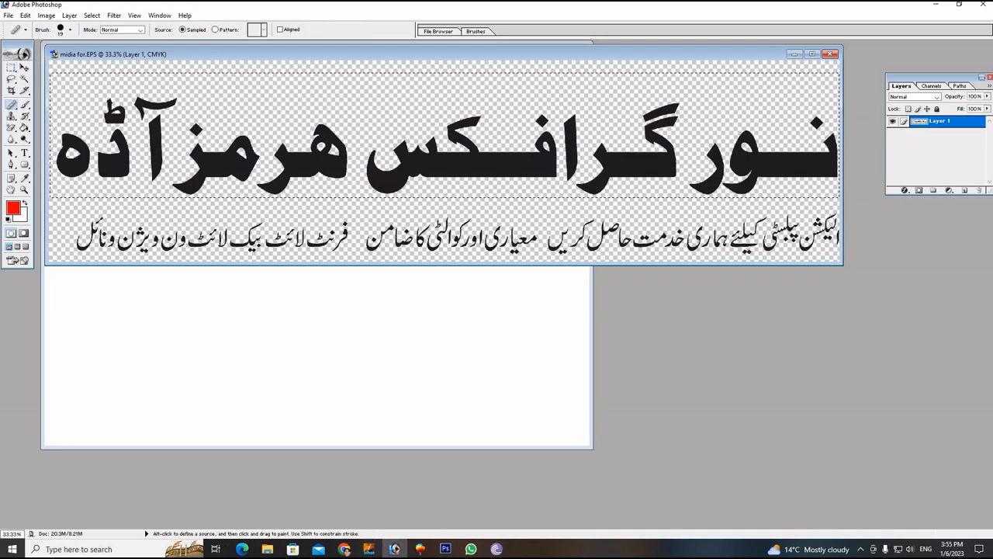
{"action": "key", "text": "ctrl+j"}
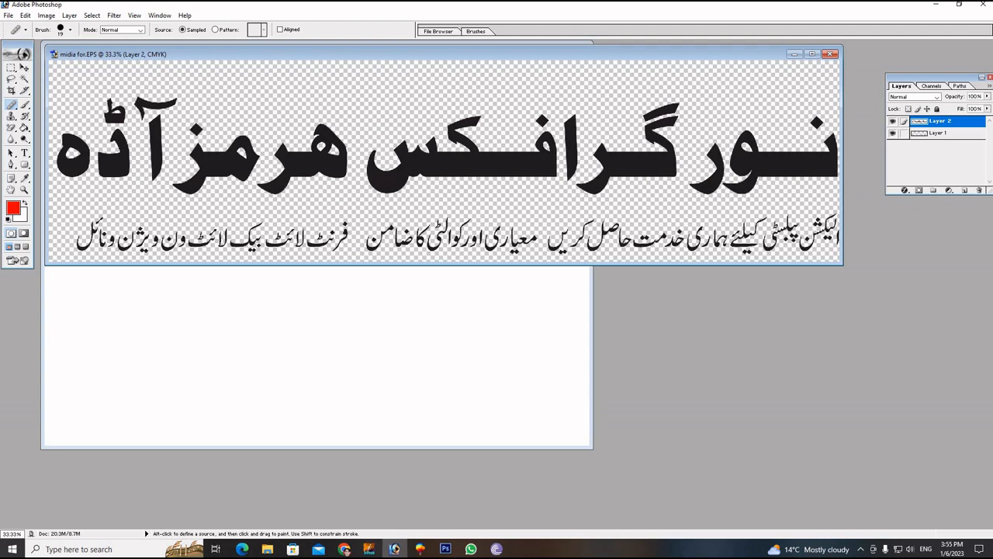
- Bring the title layer into the Untitled-1 layout and move it up over the red header area
{"action": "left_click", "coordinate": [25, 67]}
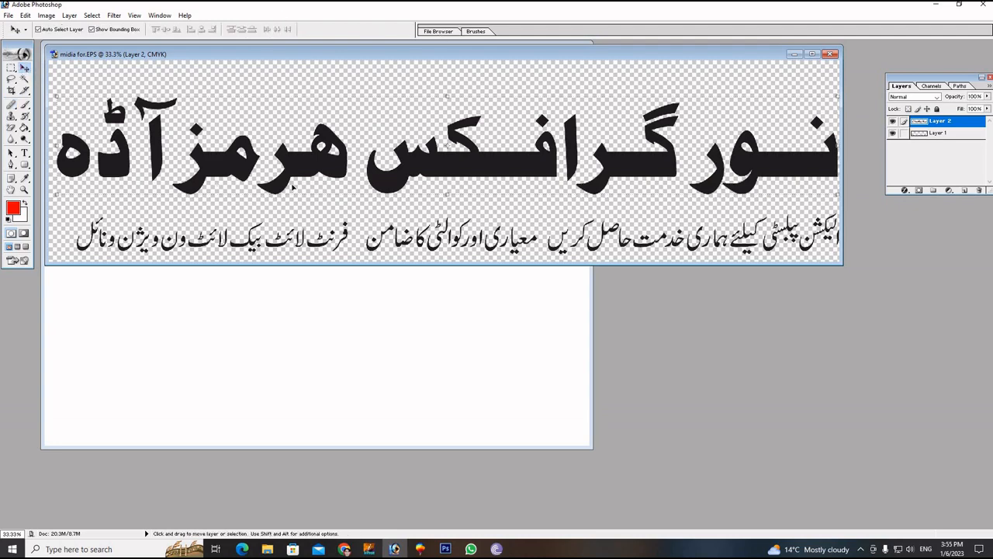
{"action": "left_click_drag", "start_coordinate": [628, 171], "coordinate": [312, 310]}
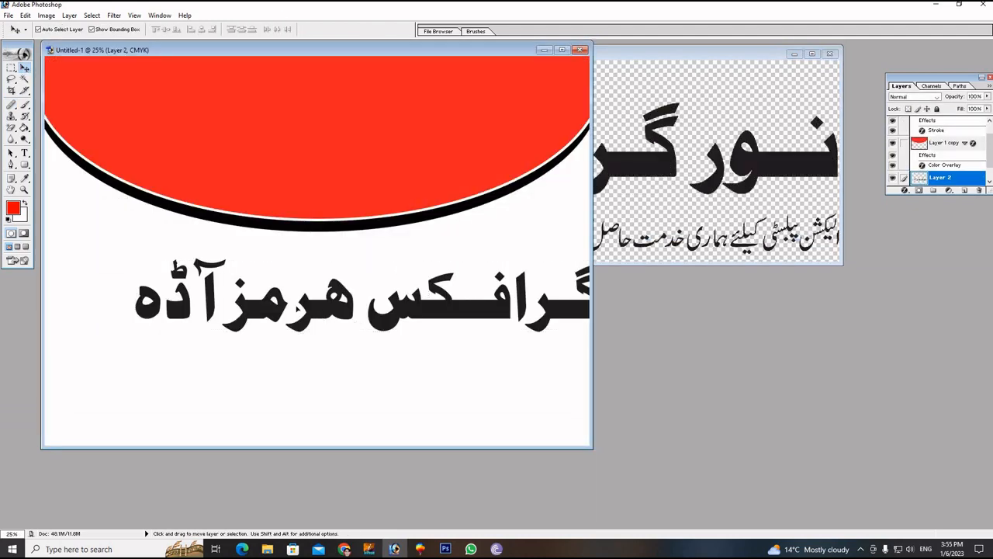
{"action": "left_click_drag", "start_coordinate": [280, 225], "coordinate": [281, 137]}
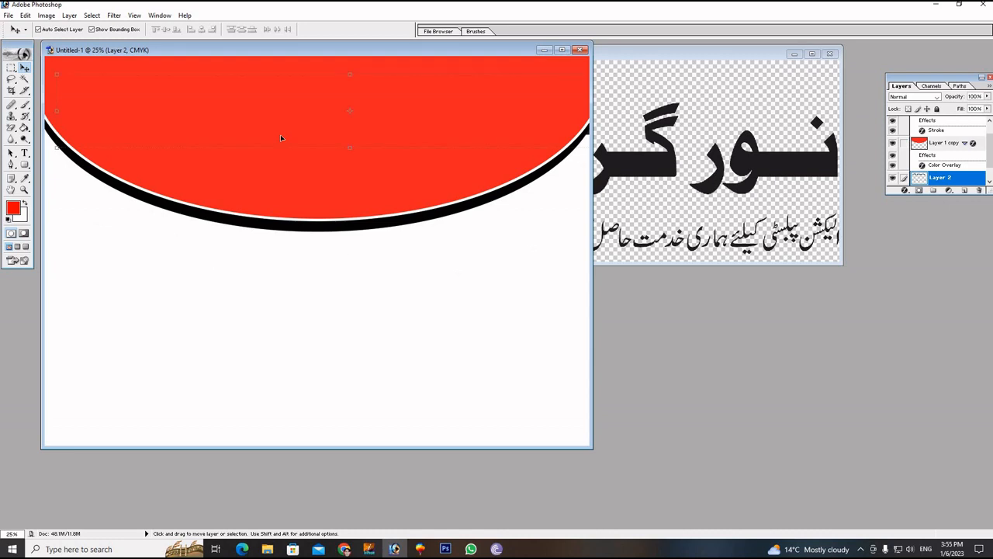
- Bring the title layer to the front, scale it proportionally to about 78.7%, and place it inside the upper red header
{"action": "key", "text": "ctrl+shift+bracketright"}
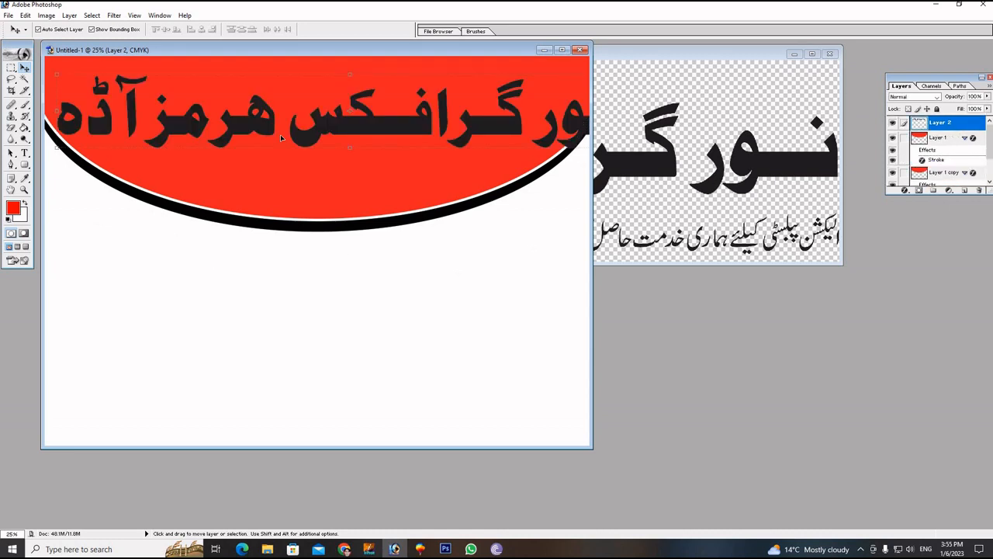
{"action": "key", "text": "shift"}
{"action": "left_click_drag", "start_coordinate": [58, 76], "coordinate": [181, 91]}
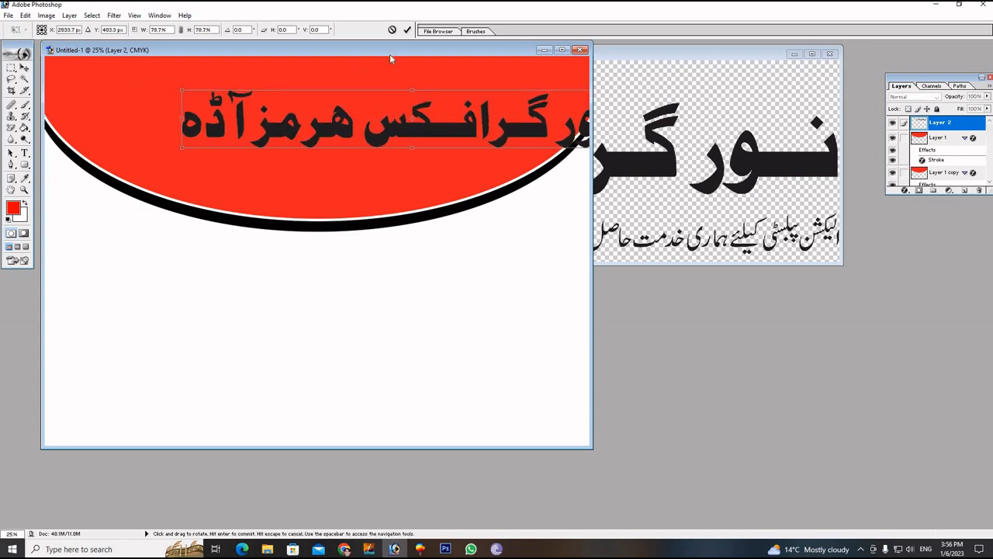
{"action": "left_click", "coordinate": [407, 33]}
{"action": "left_click_drag", "start_coordinate": [436, 135], "coordinate": [350, 111]}
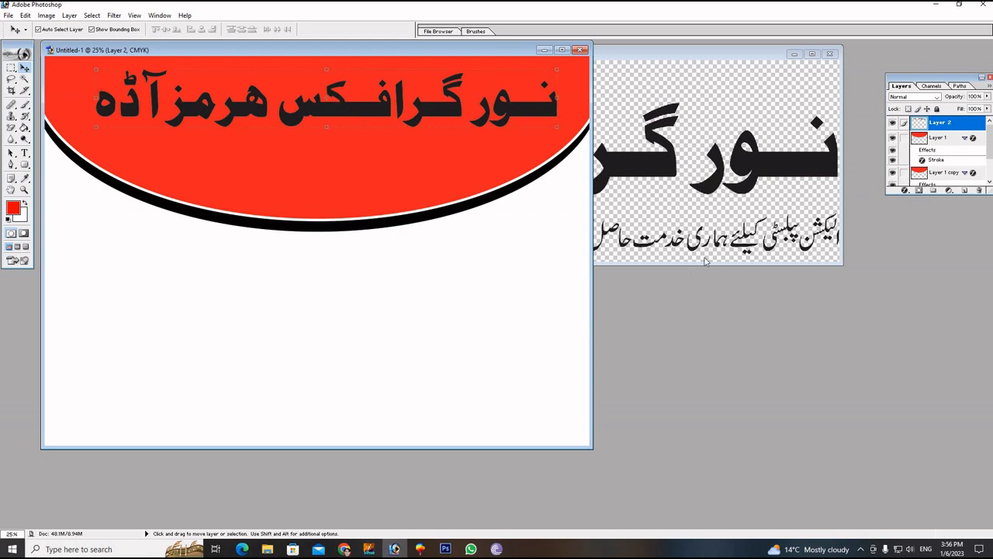
- Bring the small text line from midia for.EPS into Untitled-1 and position it on the white area below the curve
{"action": "left_click", "coordinate": [661, 228]}
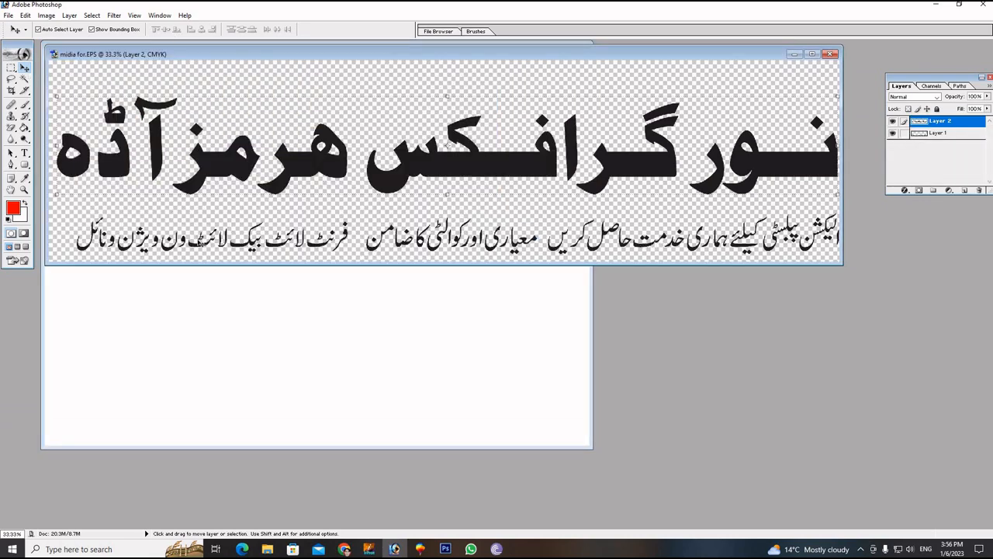
{"action": "left_click_drag", "start_coordinate": [199, 243], "coordinate": [224, 303]}
{"action": "key", "text": "ctrl+t"}
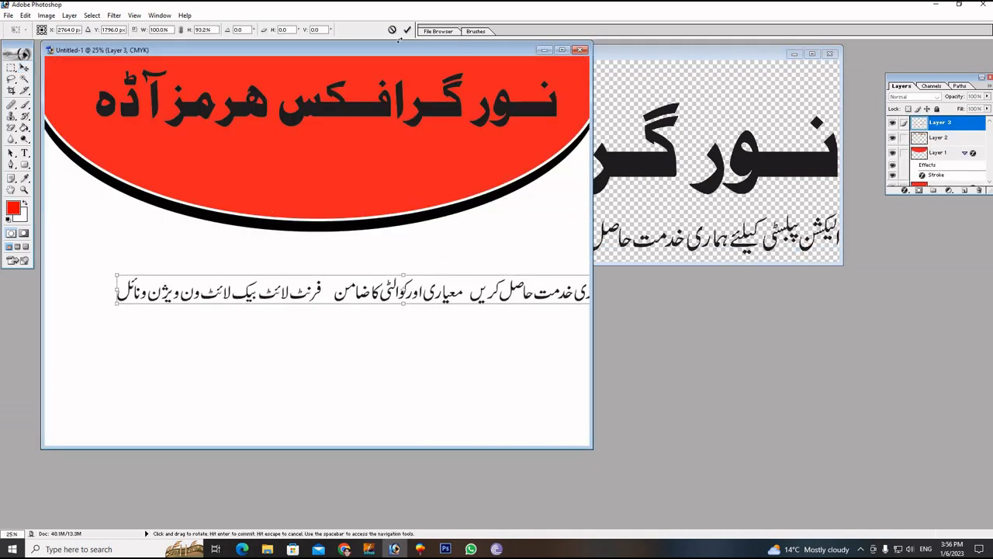
{"action": "left_click", "coordinate": [392, 30]}
{"action": "left_click_drag", "start_coordinate": [358, 293], "coordinate": [318, 303]}
- Cut the phrase الیکشن پبلسٹی کیلئے ہماری خدمت حاصل کریں onto its own layer and move it beneath the title in the red header
{"action": "left_click", "coordinate": [11, 67]}
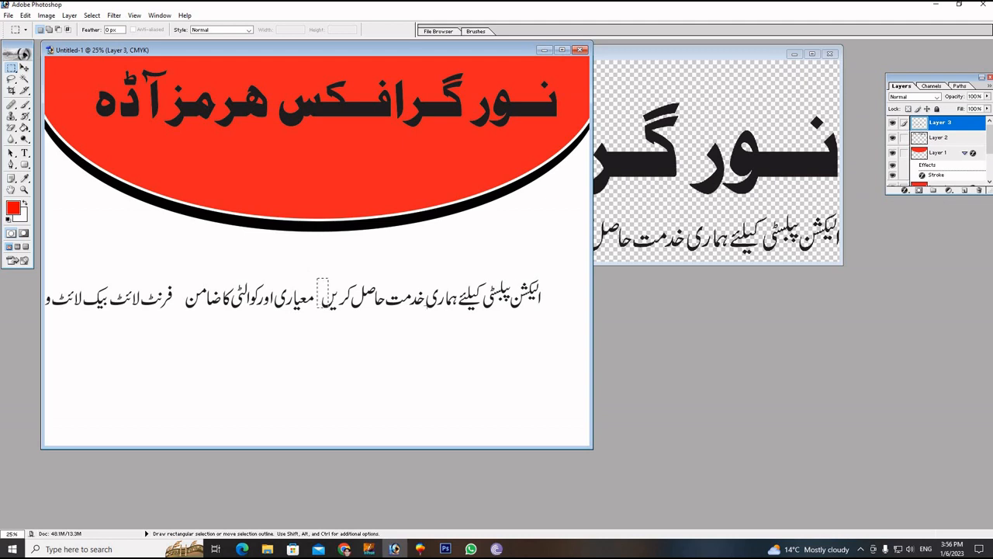
{"action": "left_click_drag", "start_coordinate": [327, 309], "coordinate": [552, 327]}
{"action": "key", "text": "ctrl+j"}
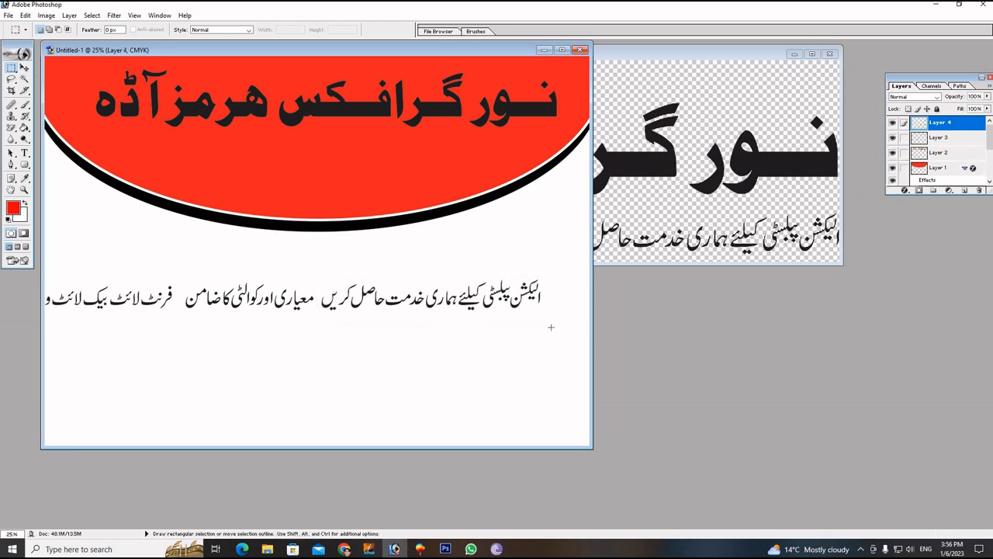
{"action": "left_click", "coordinate": [25, 68]}
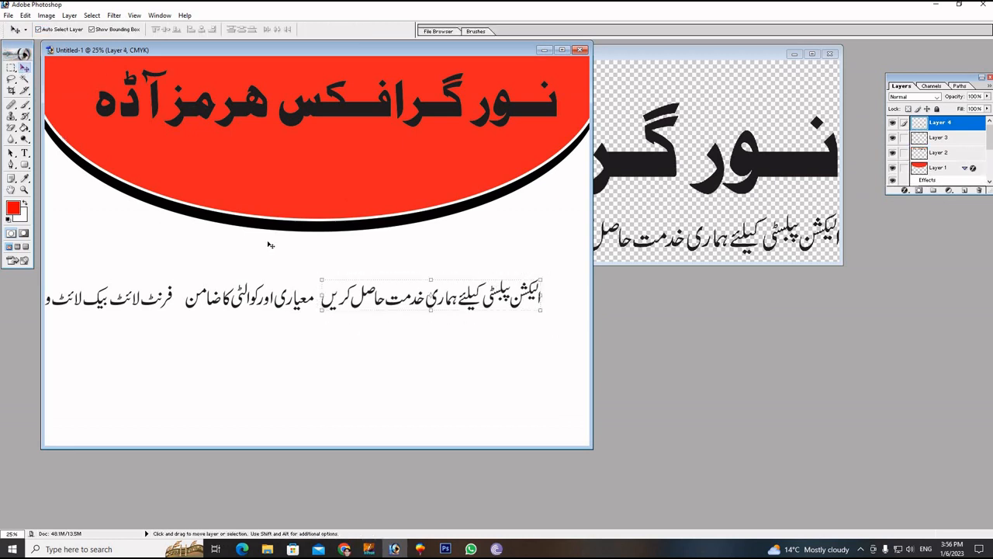
{"action": "left_click_drag", "start_coordinate": [384, 300], "coordinate": [289, 184]}
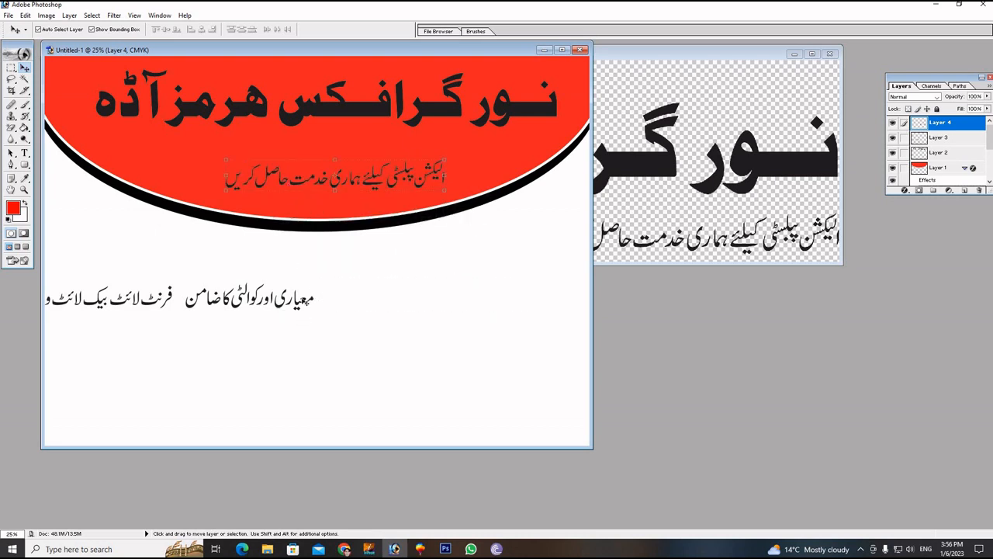
- Cut the phrase معیاری اور کوالٹی کا ضامن from the remaining line onto its own layer and move it just below the curve's left part
{"action": "left_click_drag", "start_coordinate": [306, 301], "coordinate": [469, 316]}
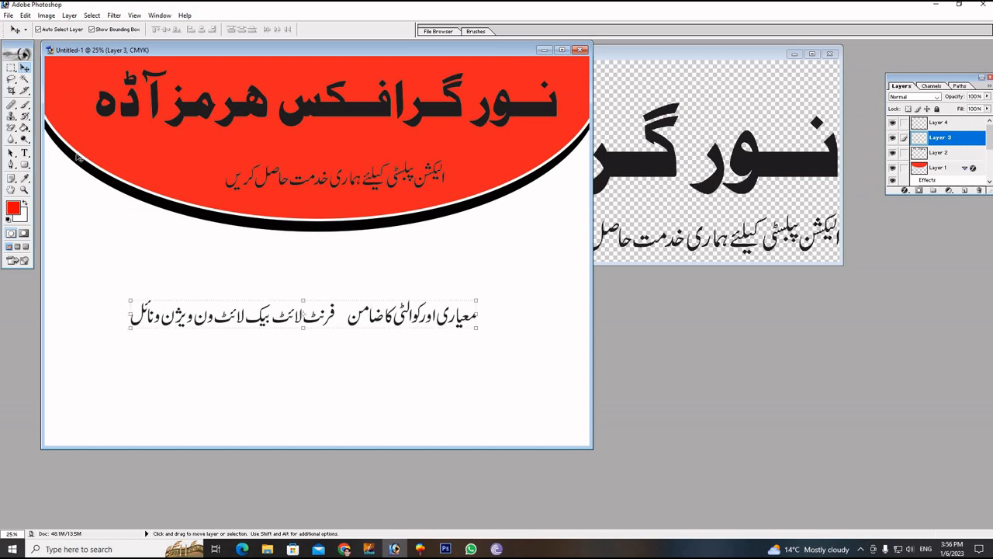
{"action": "left_click", "coordinate": [11, 68]}
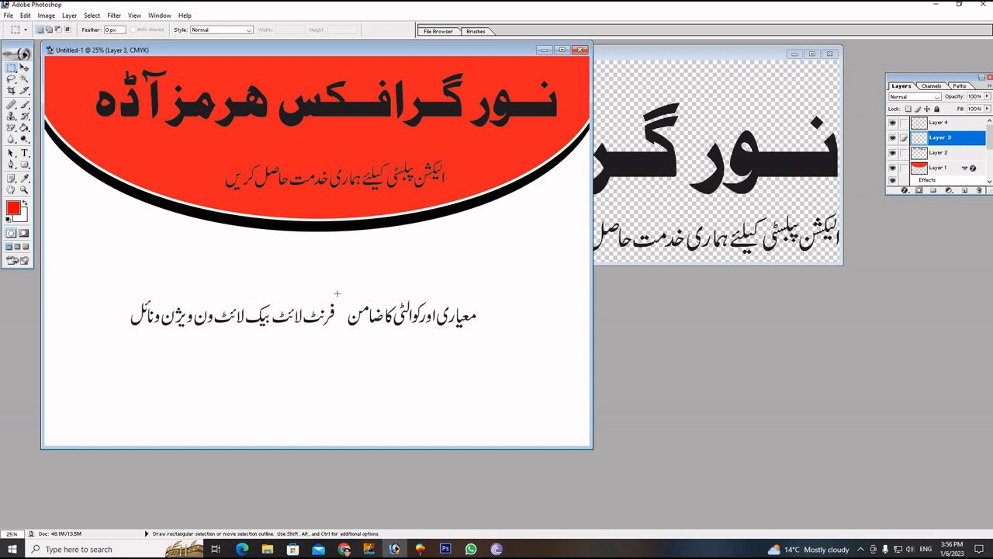
{"action": "left_click_drag", "start_coordinate": [339, 288], "coordinate": [499, 346]}
{"action": "key", "text": "ctrl+j"}
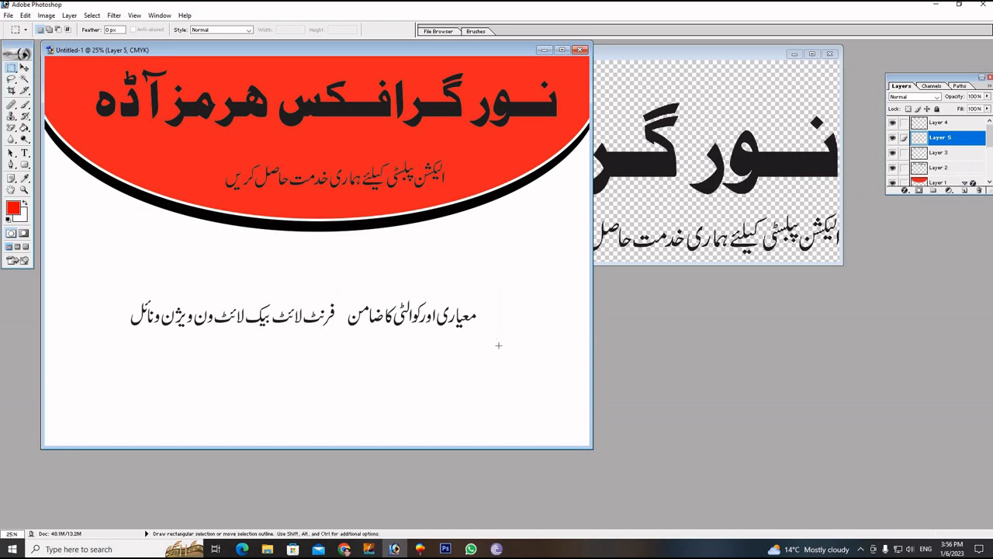
{"action": "left_click", "coordinate": [24, 69]}
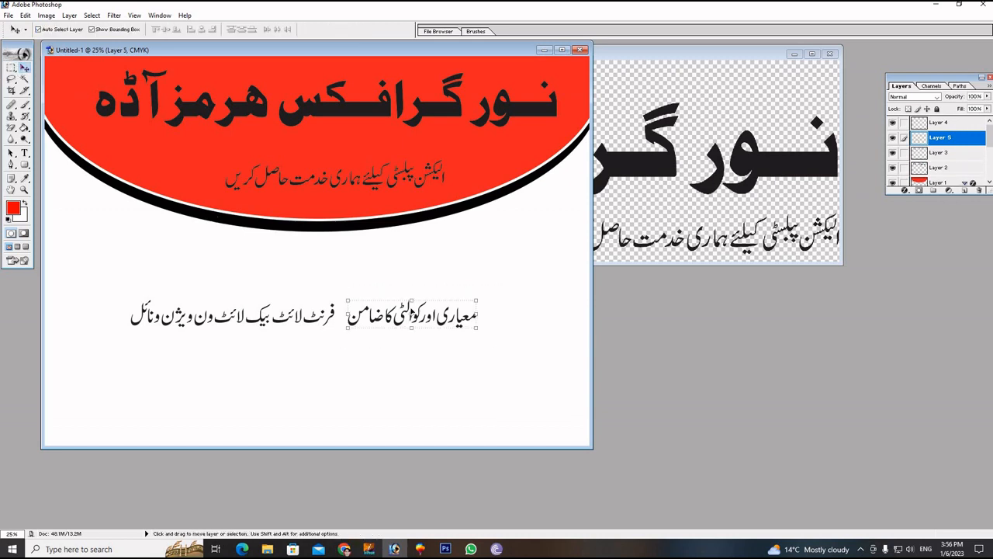
{"action": "left_click_drag", "start_coordinate": [400, 324], "coordinate": [181, 260]}
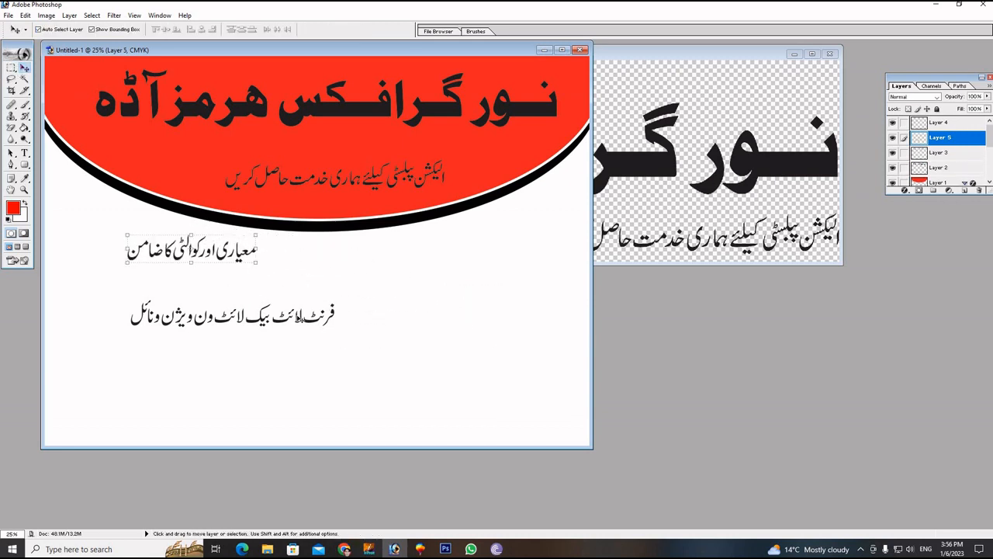
- Lasso the words فرنٹ لائٹ, cut them onto their own layer, and move them to the right of the remaining text
{"action": "left_click_drag", "start_coordinate": [308, 320], "coordinate": [347, 327]}
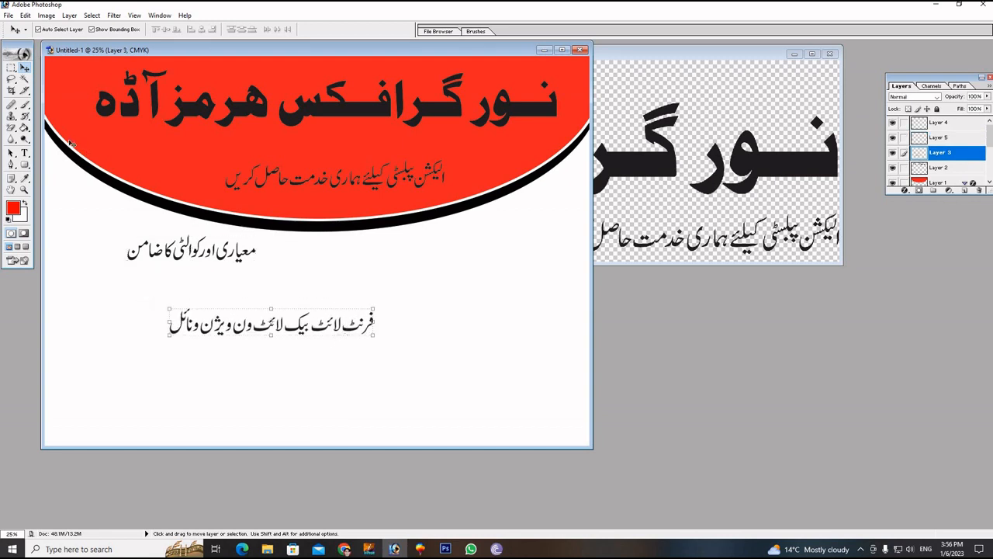
{"action": "left_click", "coordinate": [11, 79]}
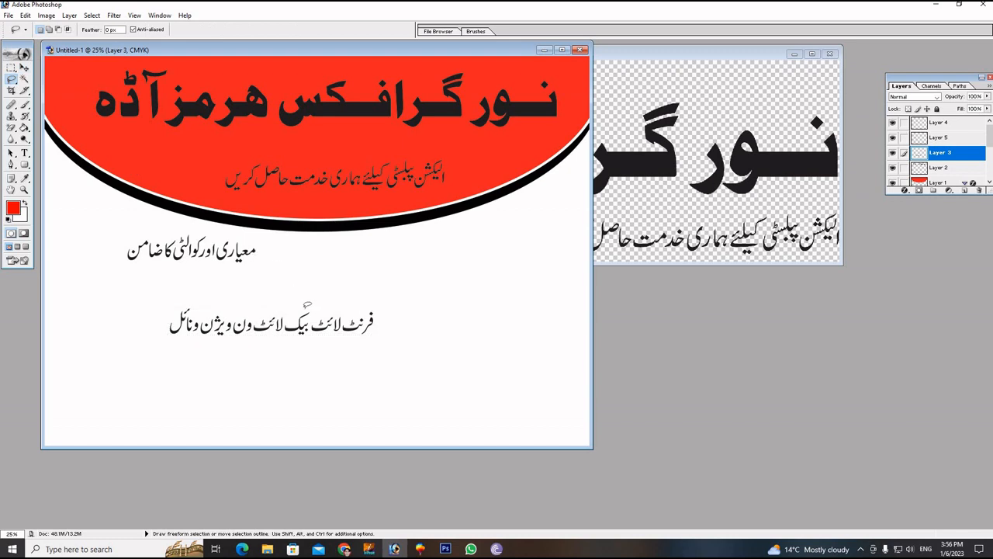
{"action": "mouse_move", "coordinate": [318, 306]}
{"action": "left_mouse_down"}
{"action": "mouse_move", "coordinate": [375, 301]}
{"action": "mouse_move", "coordinate": [387, 311]}
{"action": "mouse_move", "coordinate": [378, 354]}
{"action": "mouse_move", "coordinate": [347, 362]}
{"action": "mouse_move", "coordinate": [319, 332]}
{"action": "left_mouse_up"}
{"action": "left_click_drag", "start_coordinate": [318, 312], "coordinate": [318, 309]}
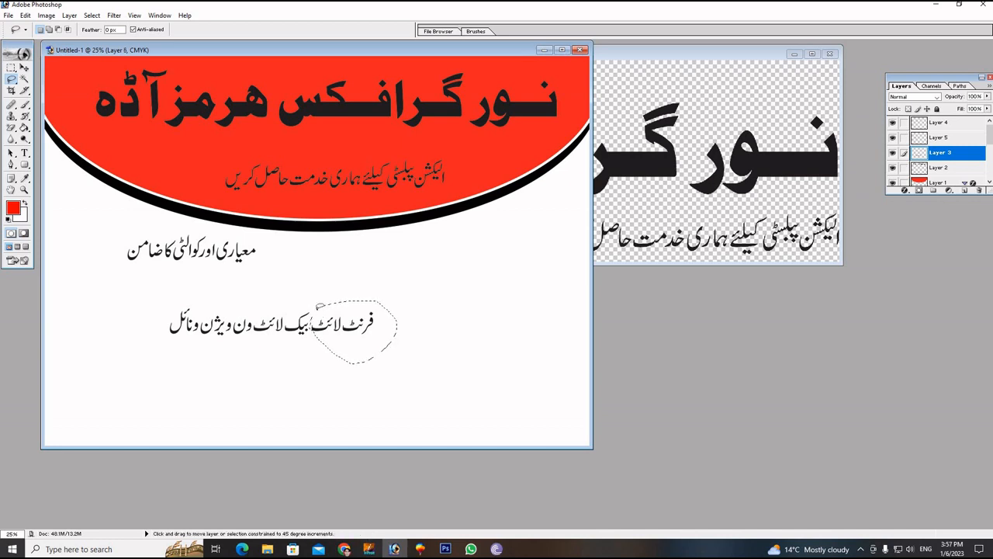
{"action": "key", "text": "ctrl+j"}
{"action": "left_click", "coordinate": [24, 68]}
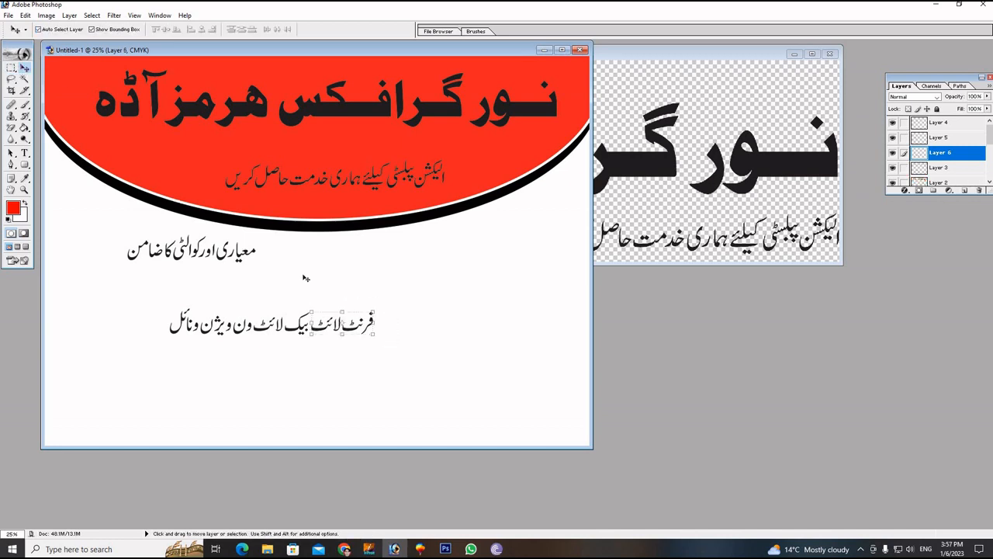
{"action": "left_click_drag", "start_coordinate": [342, 322], "coordinate": [401, 320]}
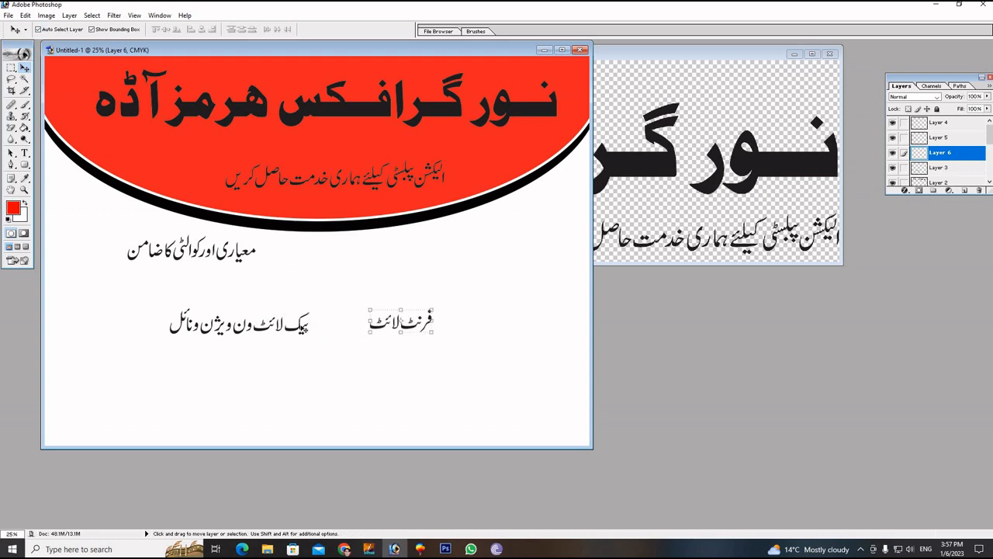
- Lasso the words بیک لائٹ, cut them onto their own layer, and move them up and right of the remaining text
{"action": "left_click", "coordinate": [303, 329]}
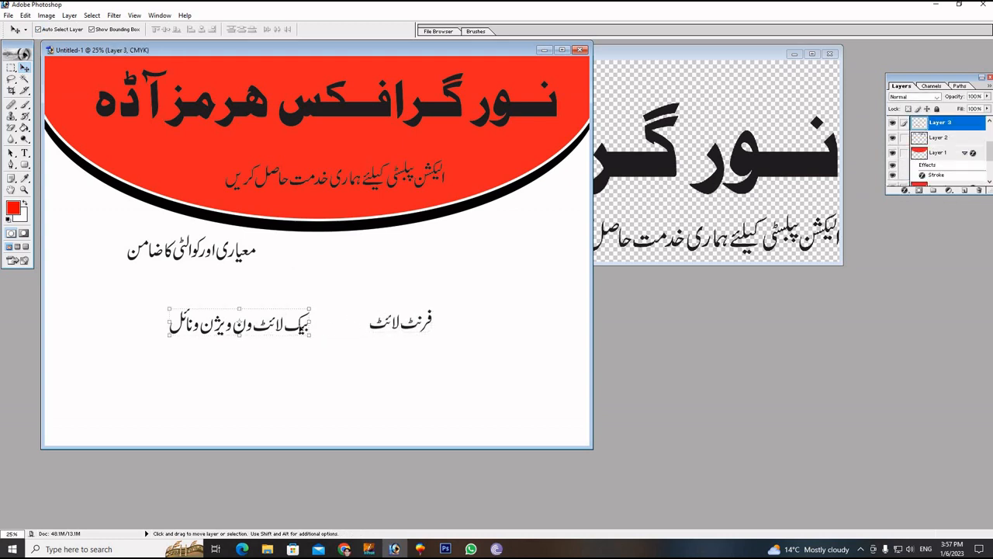
{"action": "left_click", "coordinate": [10, 79]}
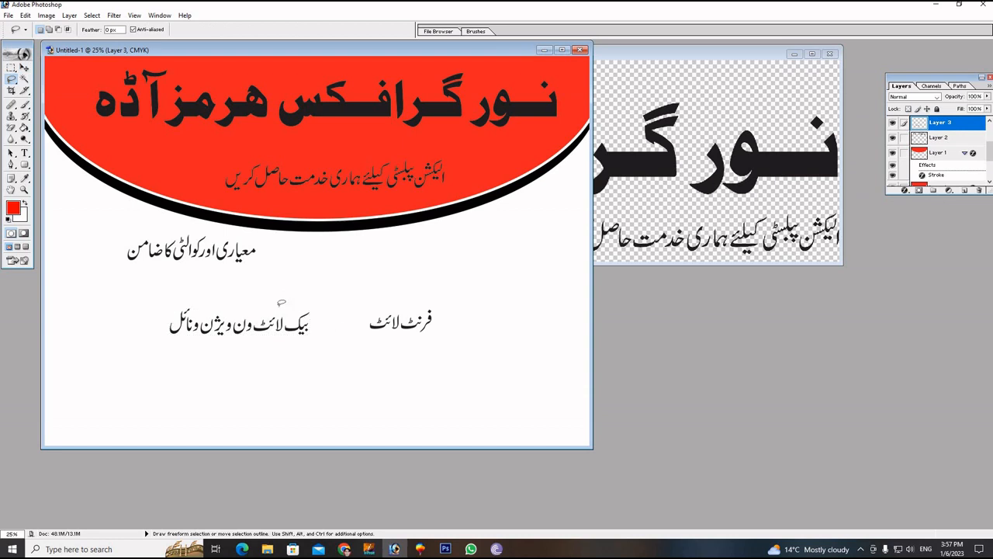
{"action": "mouse_move", "coordinate": [278, 301]}
{"action": "left_mouse_down"}
{"action": "mouse_move", "coordinate": [325, 327]}
{"action": "mouse_move", "coordinate": [304, 355]}
{"action": "mouse_move", "coordinate": [253, 341]}
{"action": "left_mouse_up"}
{"action": "left_click_drag", "start_coordinate": [268, 304], "coordinate": [270, 304]}
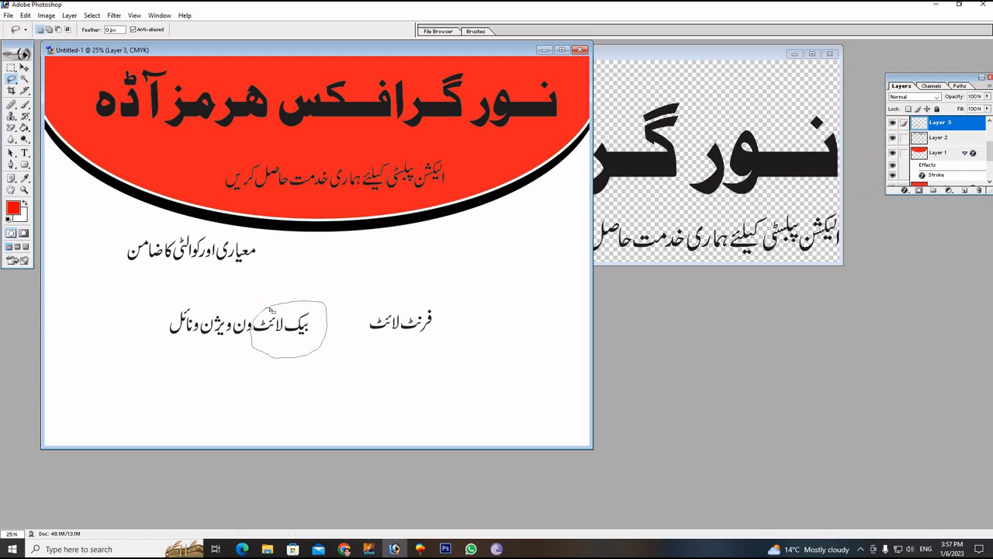
{"action": "key", "text": "ctrl+j"}
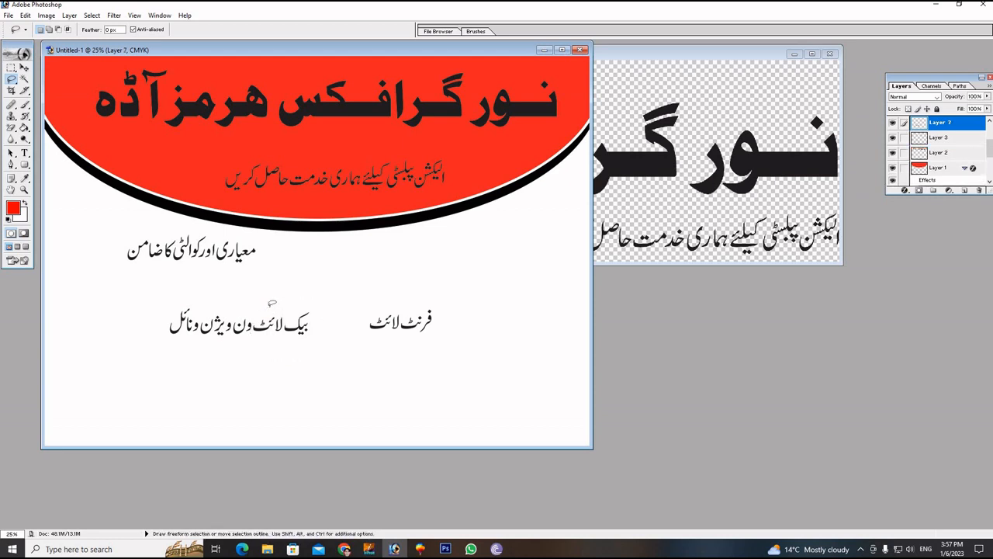
{"action": "left_click", "coordinate": [24, 68]}
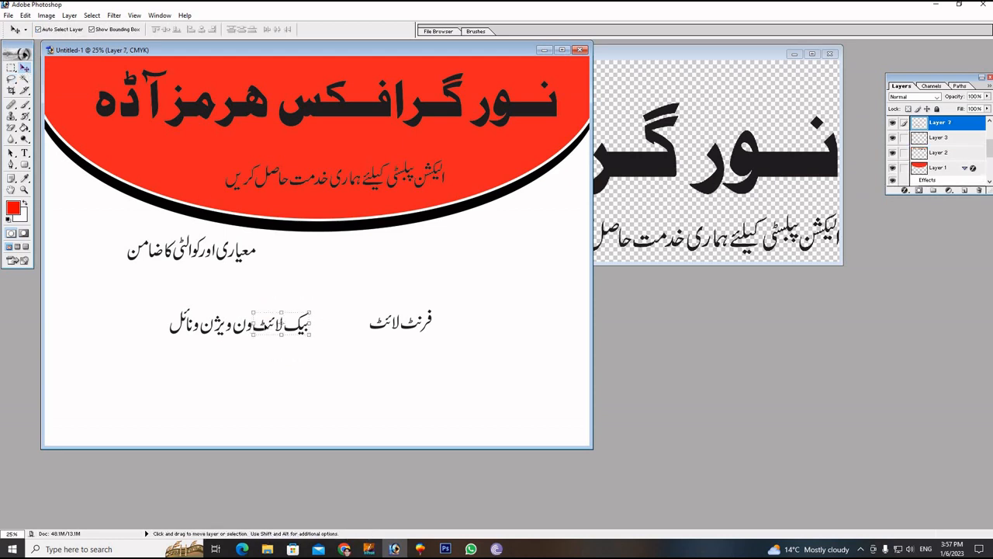
{"action": "left_click_drag", "start_coordinate": [267, 329], "coordinate": [313, 288]}
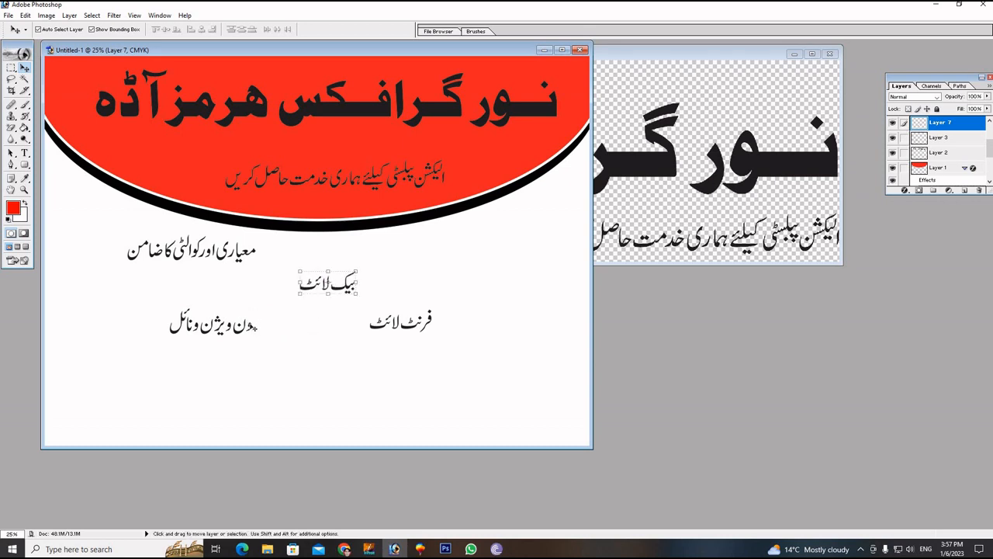
- Cut ون ویژن onto its own layer below ونائل, and move the phrase معیاری اور کوالٹی کا ضامن down to just above it
{"action": "left_click", "coordinate": [252, 327]}
{"action": "left_click", "coordinate": [11, 79]}
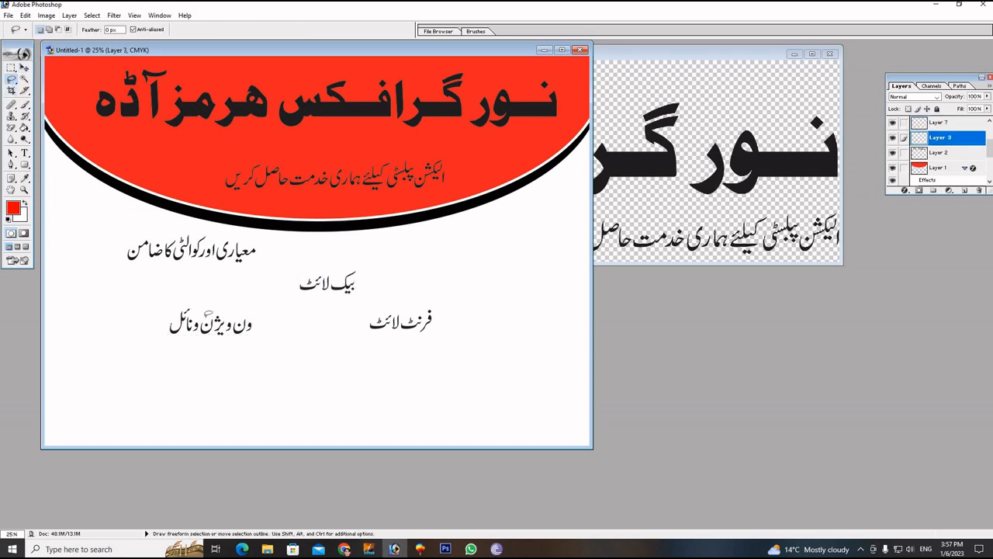
{"action": "mouse_move", "coordinate": [208, 311]}
{"action": "left_mouse_down"}
{"action": "mouse_move", "coordinate": [254, 307]}
{"action": "mouse_move", "coordinate": [267, 326]}
{"action": "mouse_move", "coordinate": [239, 354]}
{"action": "mouse_move", "coordinate": [200, 335]}
{"action": "left_mouse_up"}
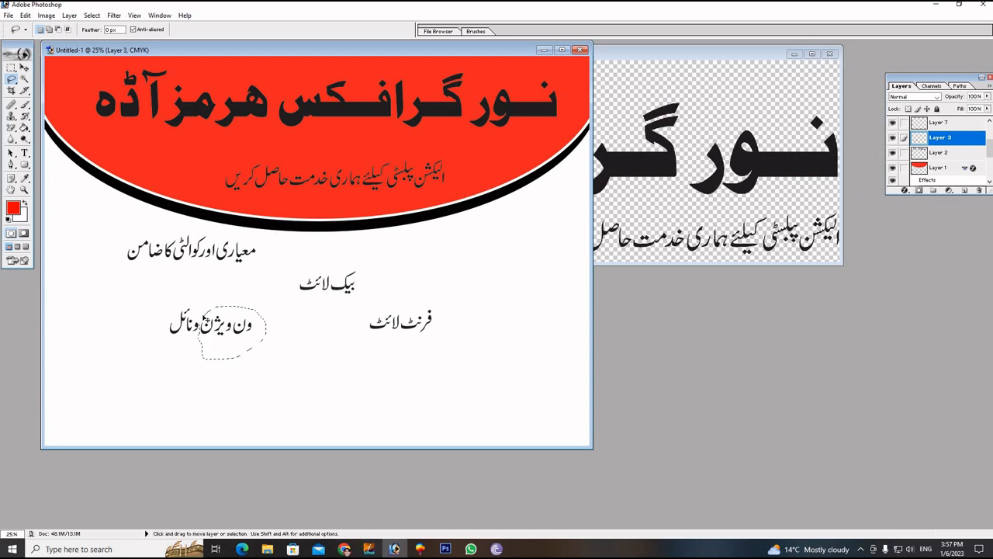
{"action": "key", "text": "ctrl+shift+j"}
{"action": "key", "text": "v"}
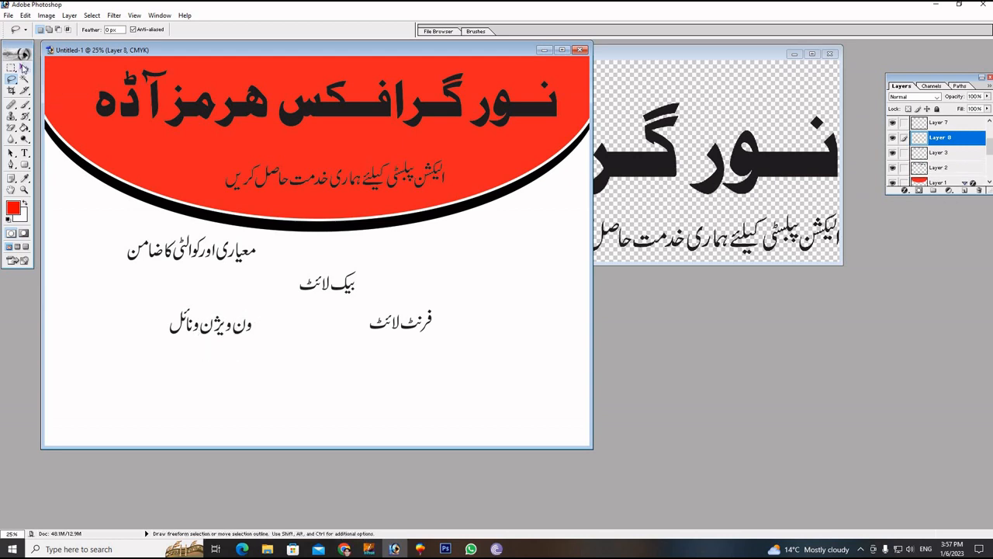
{"action": "left_click_drag", "start_coordinate": [225, 324], "coordinate": [261, 369]}
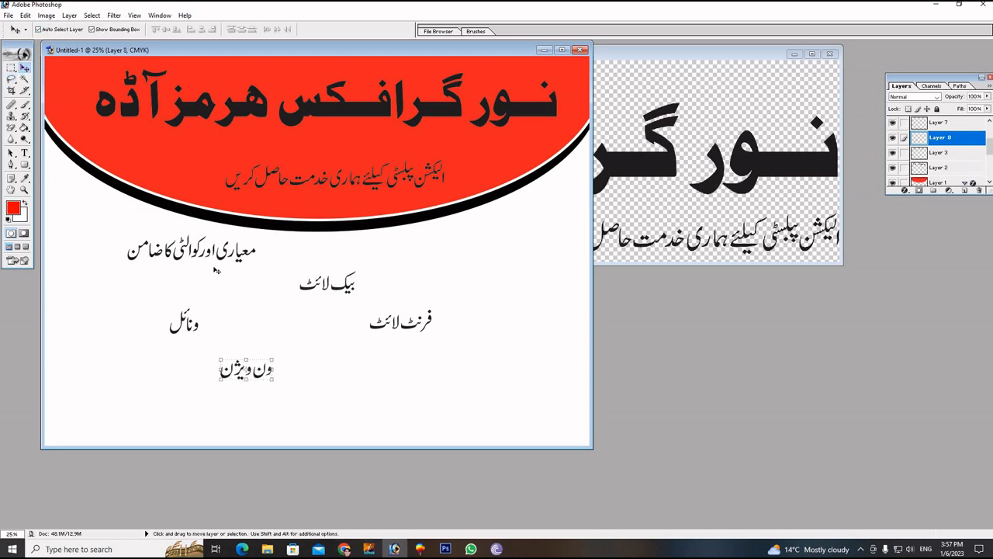
{"action": "left_click_drag", "start_coordinate": [245, 252], "coordinate": [336, 337]}
- Enlarge the title proportionally to about 112.9% so it spans nearly the full width of the red header
{"action": "left_click", "coordinate": [430, 115]}
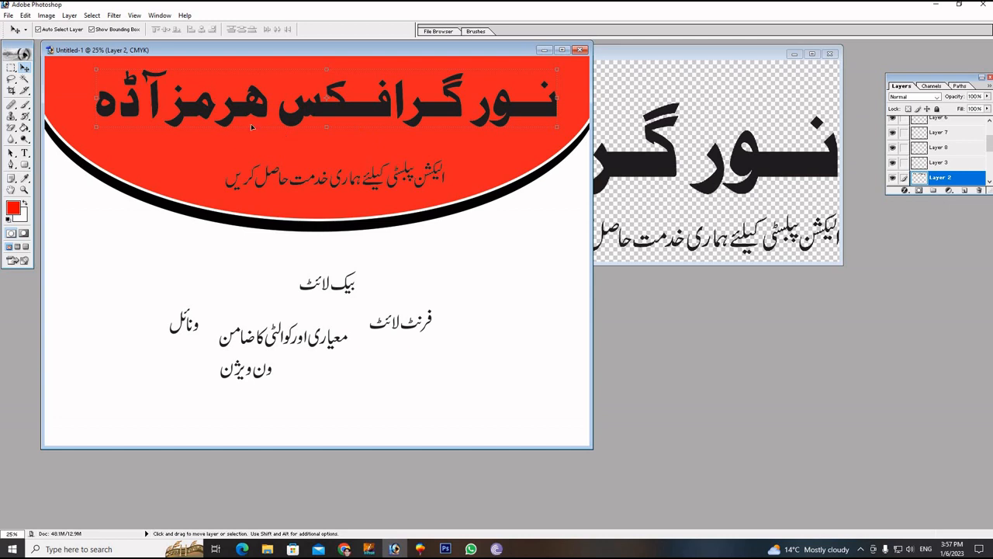
{"action": "key", "text": "shift"}
{"action": "left_click_drag", "start_coordinate": [94, 129], "coordinate": [53, 133]}
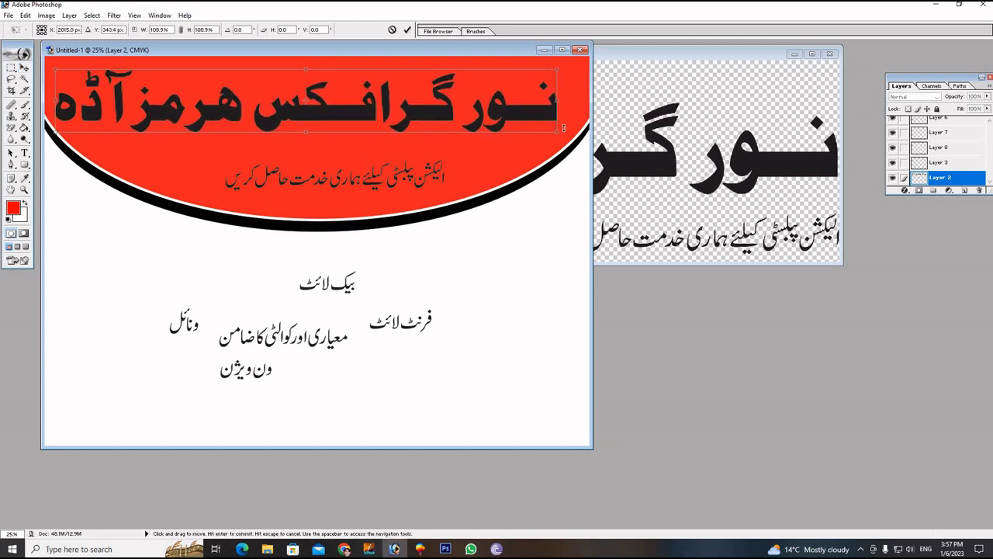
{"action": "left_click_drag", "start_coordinate": [558, 132], "coordinate": [579, 139]}
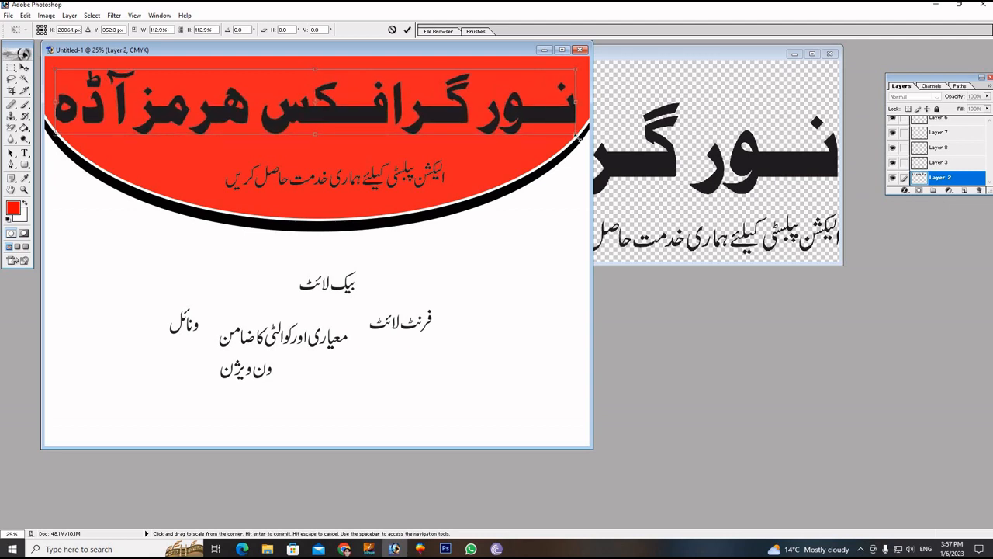
{"action": "left_click", "coordinate": [407, 30]}
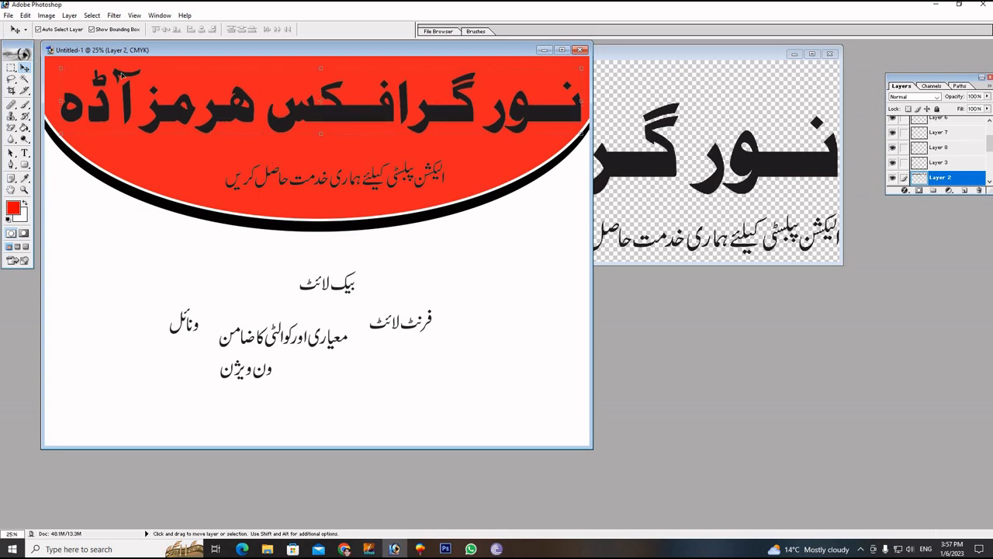
- Lasso the word آڈہ in the title and nudge it right to close the gap beside ھرمز
{"action": "left_click", "coordinate": [12, 78]}
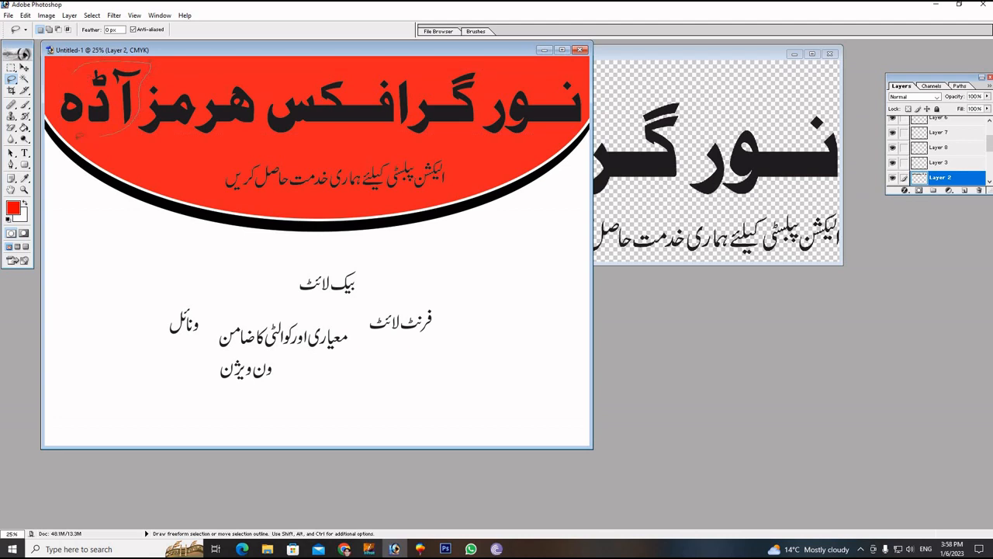
{"action": "left_click_drag", "start_coordinate": [65, 70], "coordinate": [68, 69]}
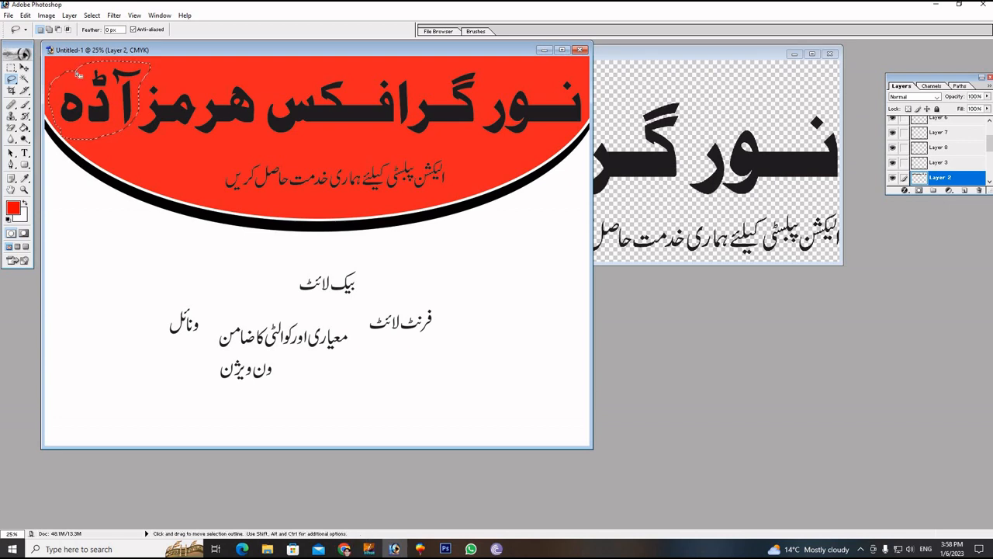
{"action": "left_click", "coordinate": [24, 68]}
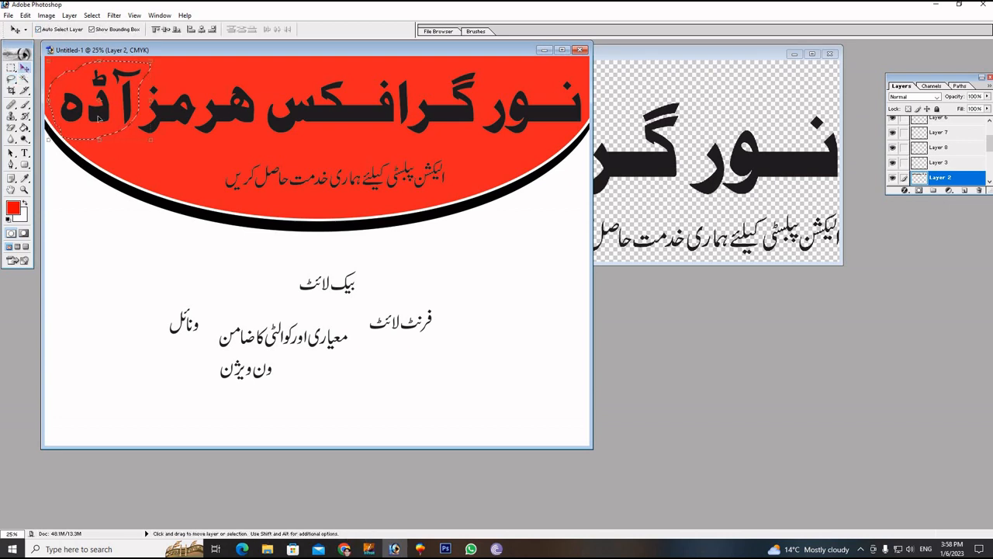
{"action": "left_click_drag", "start_coordinate": [117, 113], "coordinate": [117, 111]}
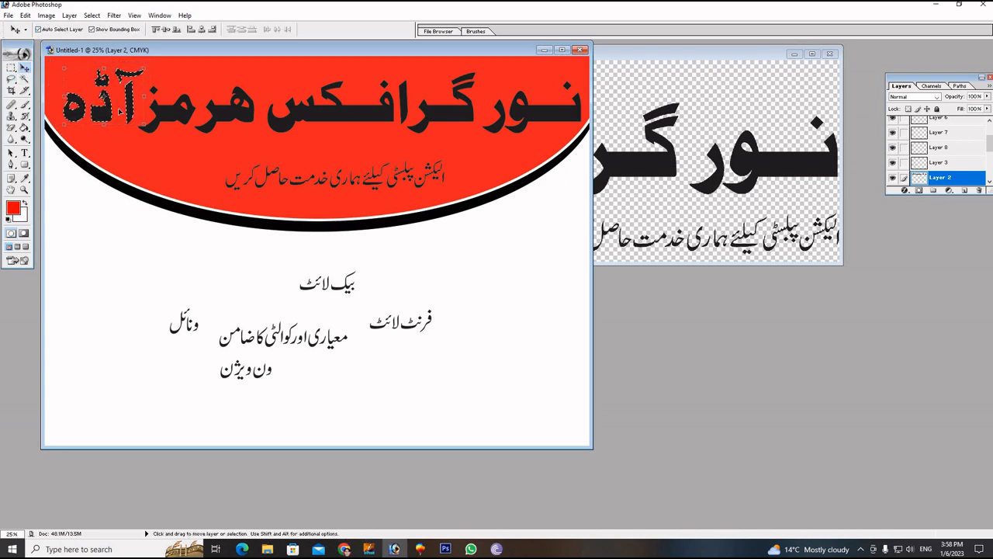
{"action": "key", "text": "Right"}
{"action": "key", "text": "Right"}
{"action": "key", "text": "Right"}
{"action": "key", "text": "Right"}
{"action": "key", "text": "Right"}
{"action": "key", "text": "Right"}
{"action": "key", "text": "Right"}
{"action": "key", "text": "Right"}
{"action": "key", "text": "Right"}
{"action": "key", "text": "Right"}
{"action": "key", "text": "Right"}
{"action": "key", "text": "Right"}
{"action": "key", "text": "Right"}
{"action": "key", "text": "Right"}
{"action": "key", "text": "Right"}
{"action": "key", "text": "Right"}
{"action": "key", "text": "Right"}
{"action": "key", "text": "Right"}
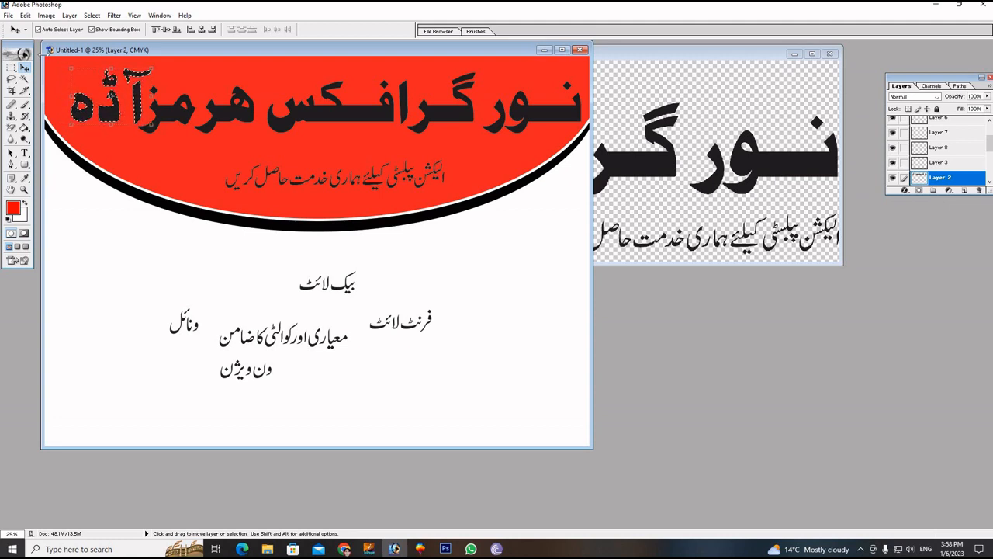
- Lasso the word ھرمز in the title, nudge it slightly right towards گرافکس, and deselect it
{"action": "left_click", "coordinate": [11, 78]}
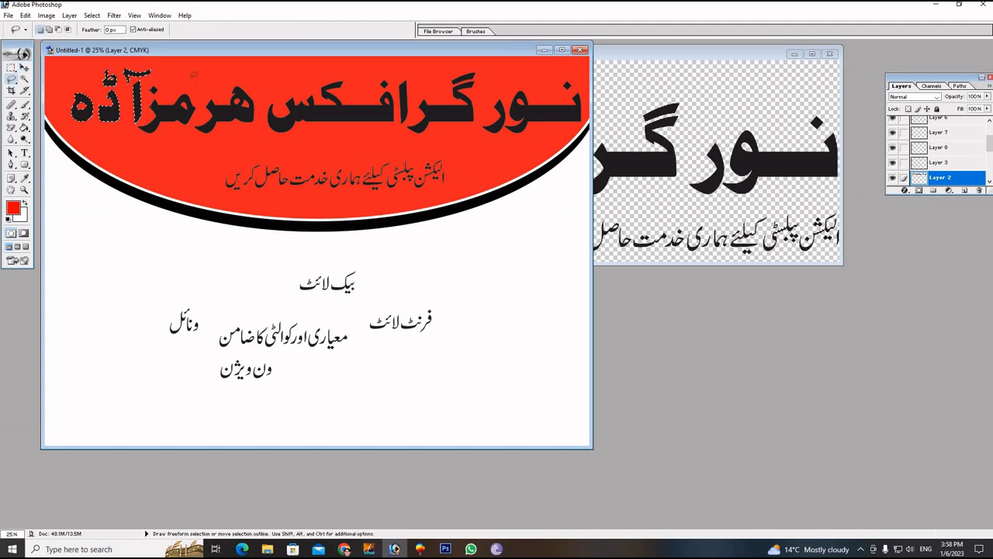
{"action": "left_click", "coordinate": [92, 67]}
{"action": "left_click_drag", "start_coordinate": [164, 75], "coordinate": [160, 79]}
{"action": "left_click", "coordinate": [23, 67]}
{"action": "left_click", "coordinate": [106, 94]}
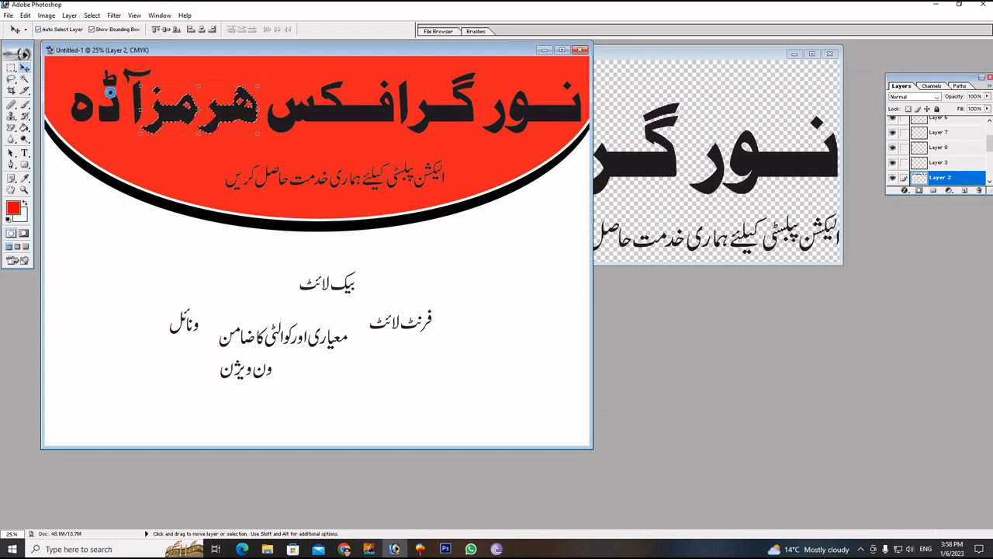
{"action": "key", "text": "Right"}
{"action": "key", "text": "Right"}
{"action": "key", "text": "Right"}
{"action": "key", "text": "Right"}
{"action": "key", "text": "Right"}
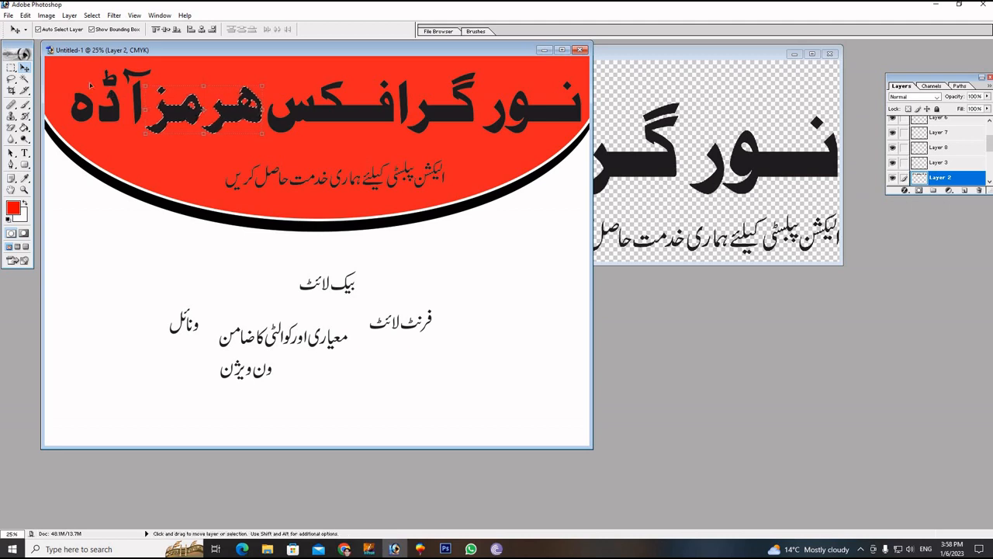
{"action": "left_click", "coordinate": [11, 68]}
{"action": "key", "text": "ctrl+d"}
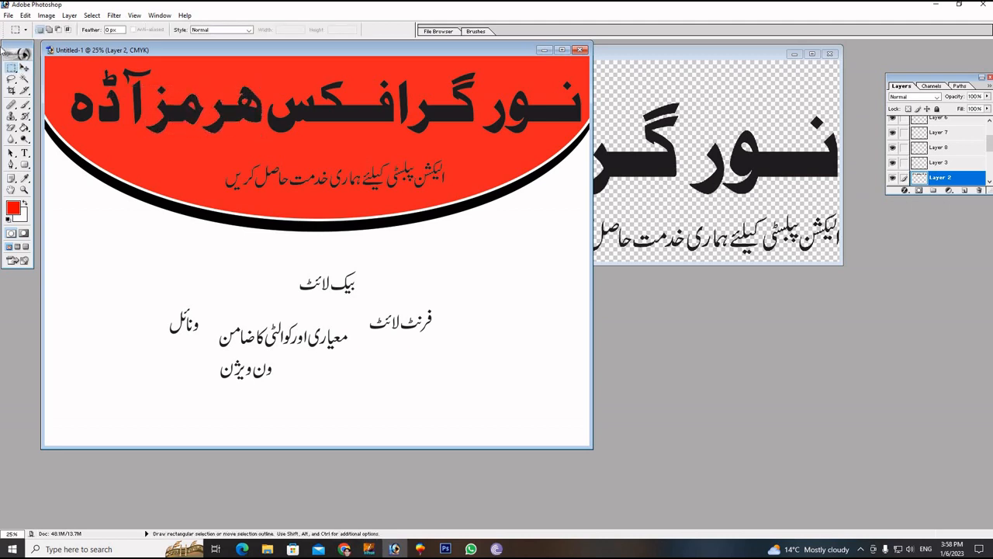
- Give the title layer a white (FFFFFF) Color Overlay at 100% opacity
{"action": "left_click", "coordinate": [24, 69]}
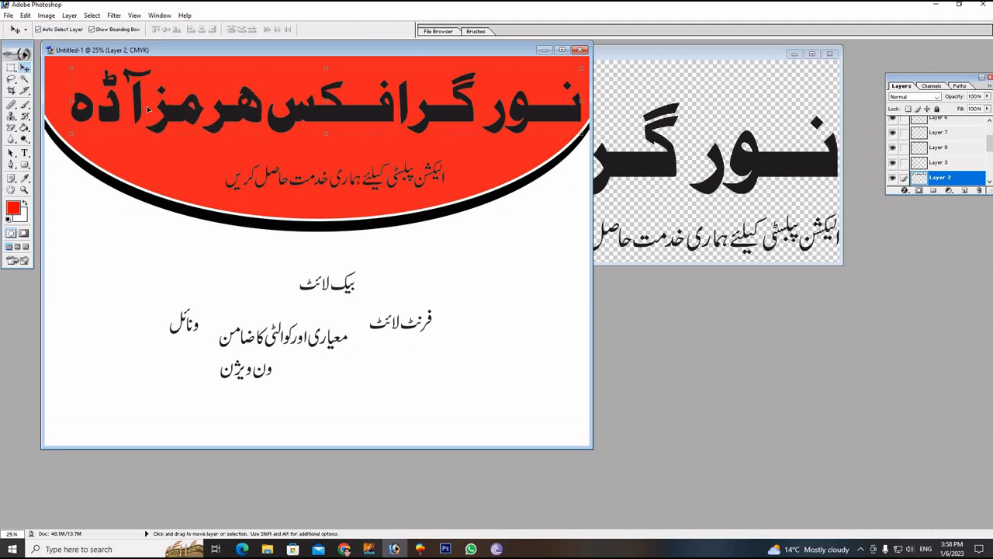
{"action": "left_click", "coordinate": [904, 190]}
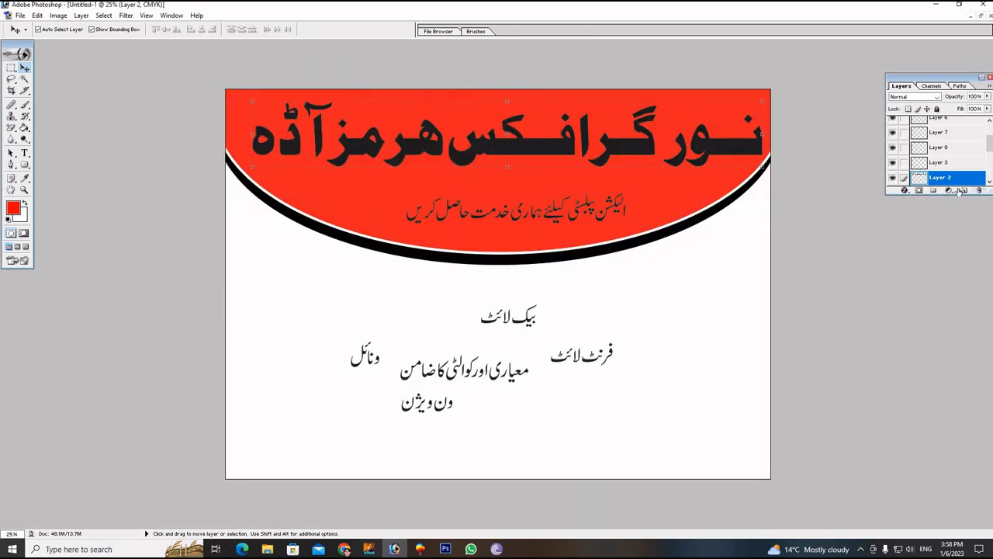
{"action": "left_click", "coordinate": [909, 189]}
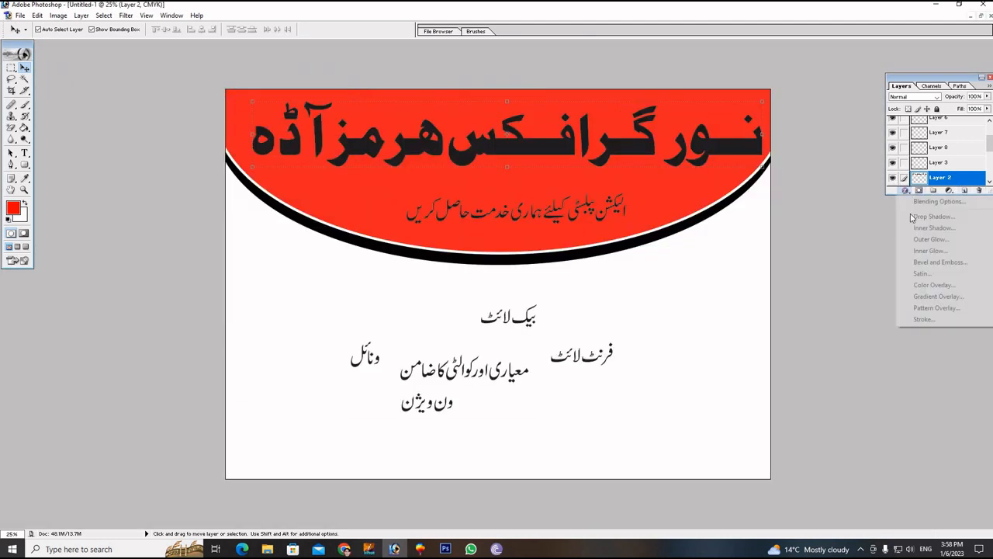
{"action": "left_click", "coordinate": [933, 284]}
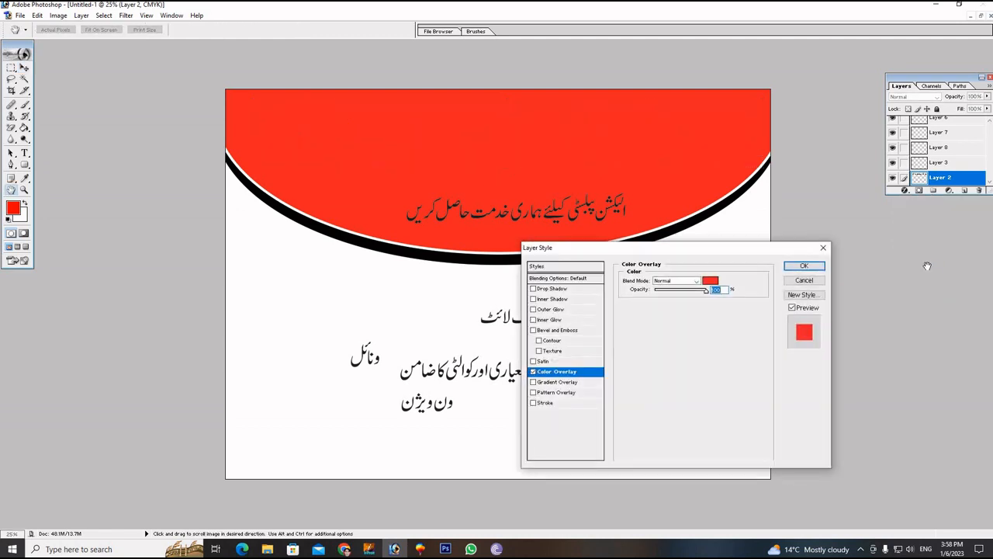
{"action": "left_click", "coordinate": [710, 280]}
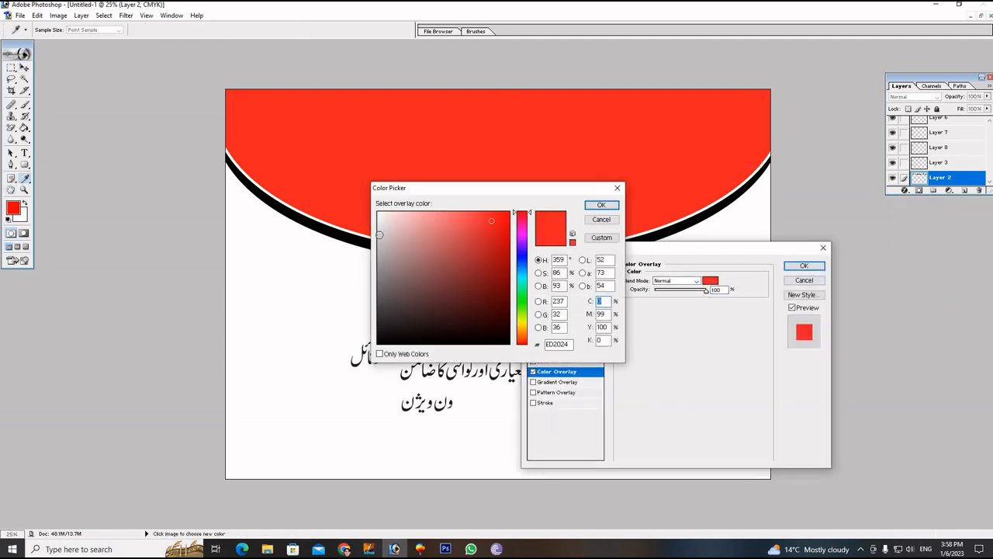
{"action": "left_click", "coordinate": [379, 215]}
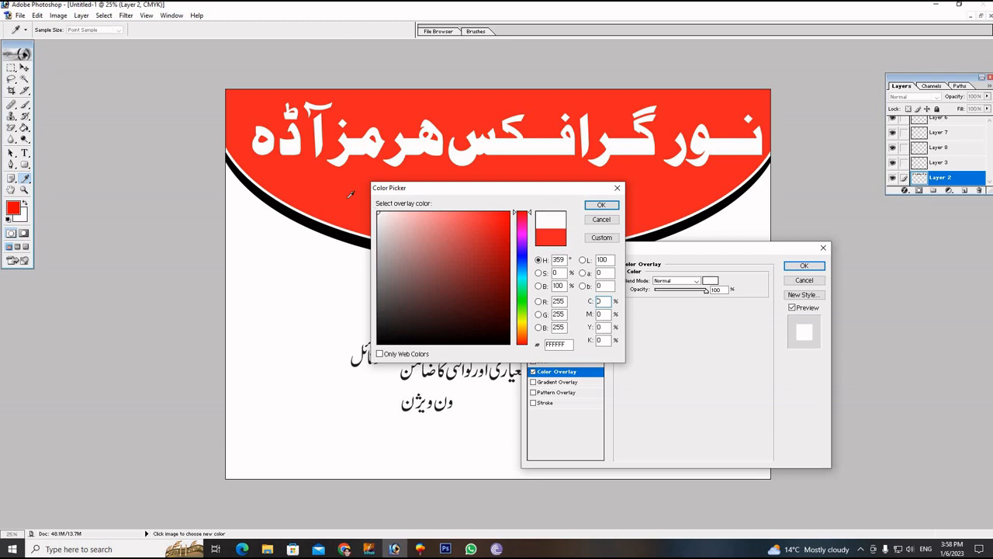
{"action": "left_click", "coordinate": [600, 206]}
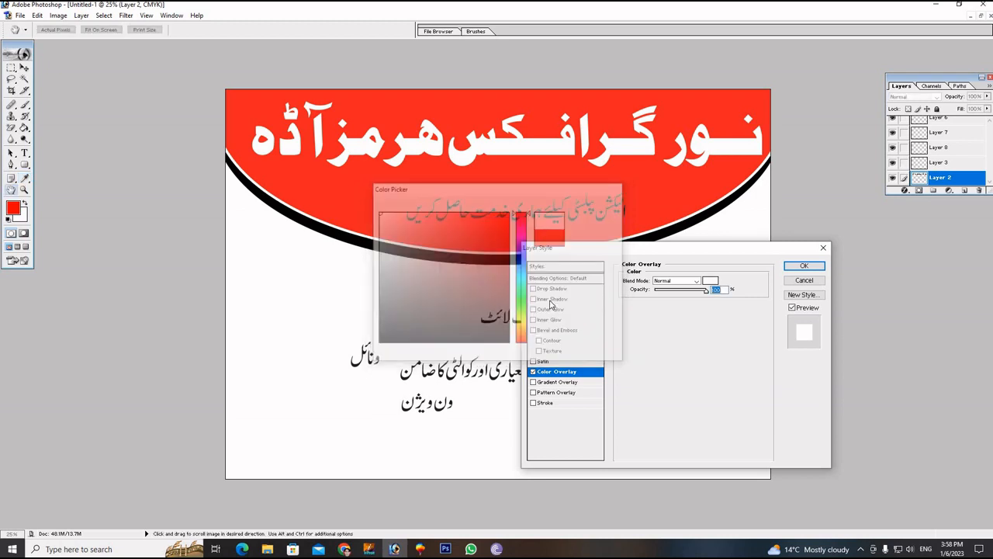
- Add a 15 px dark blue outside stroke to the title and apply the layer style
{"action": "left_click", "coordinate": [552, 403]}
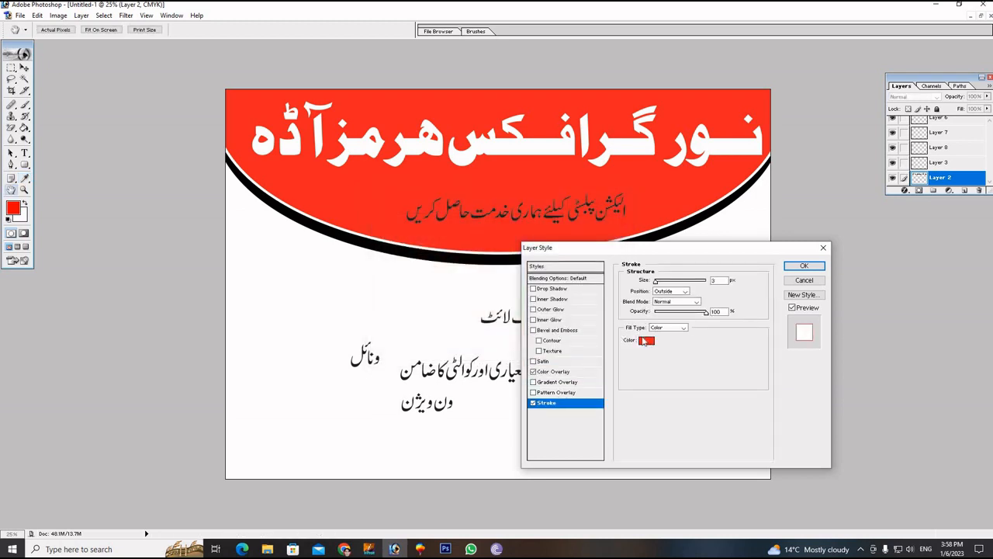
{"action": "left_click", "coordinate": [646, 341]}
{"action": "left_click", "coordinate": [522, 259]}
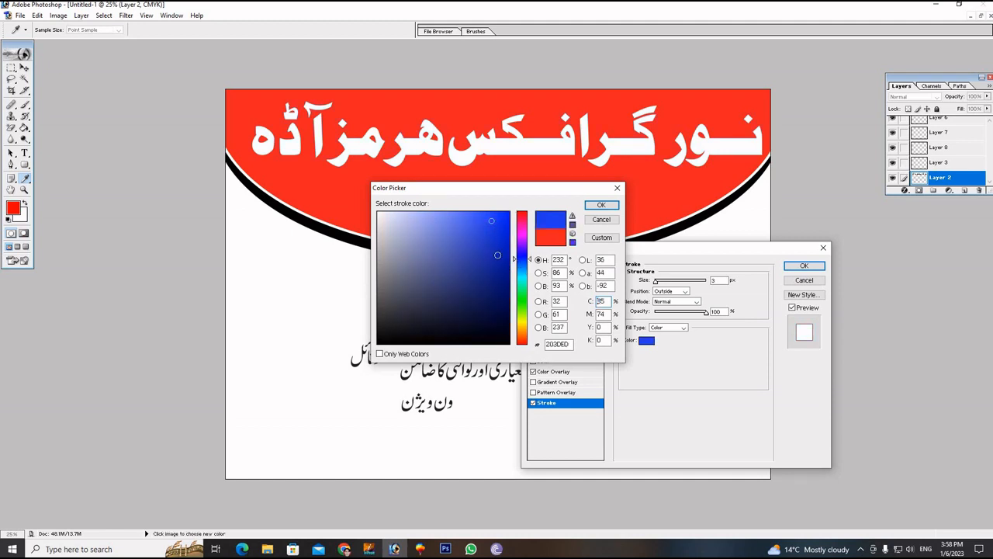
{"action": "left_click", "coordinate": [509, 256]}
{"action": "left_click", "coordinate": [601, 205]}
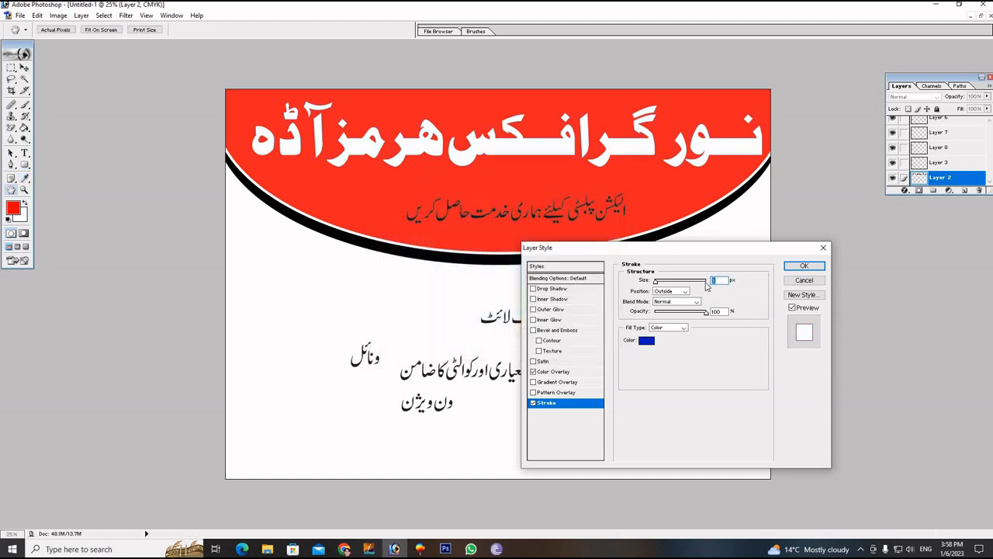
{"action": "type", "text": "7"}
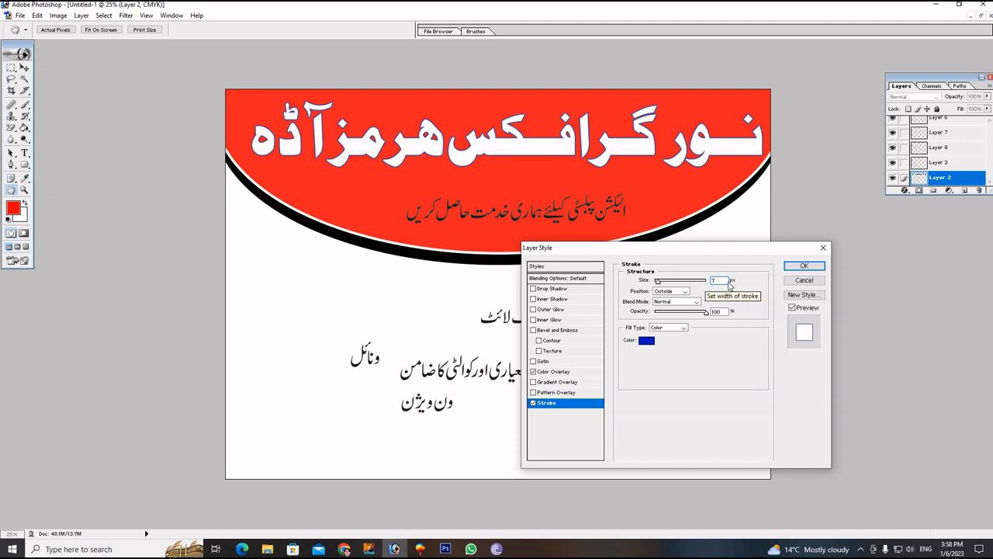
{"action": "double_click", "coordinate": [714, 280]}
{"action": "type", "text": "10"}
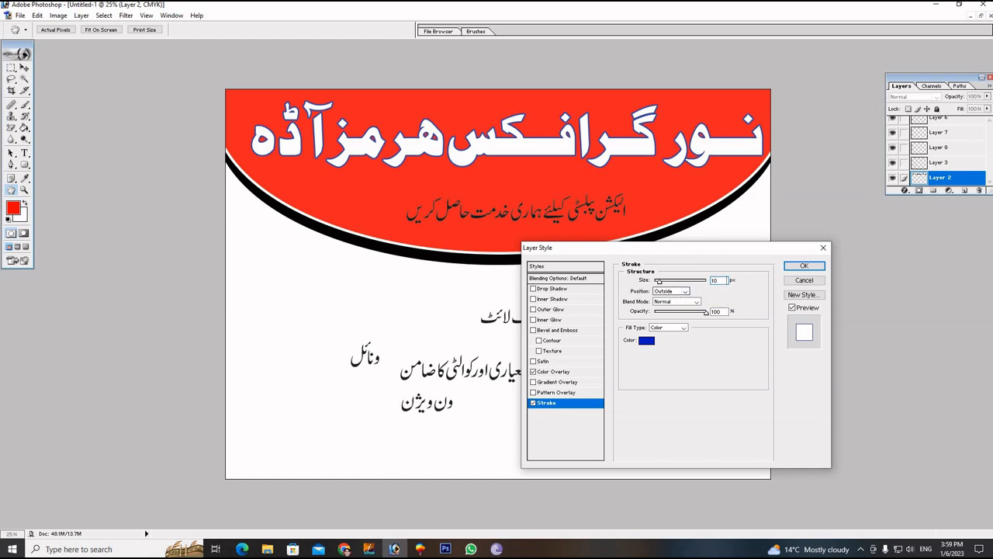
{"action": "type", "text": "15"}
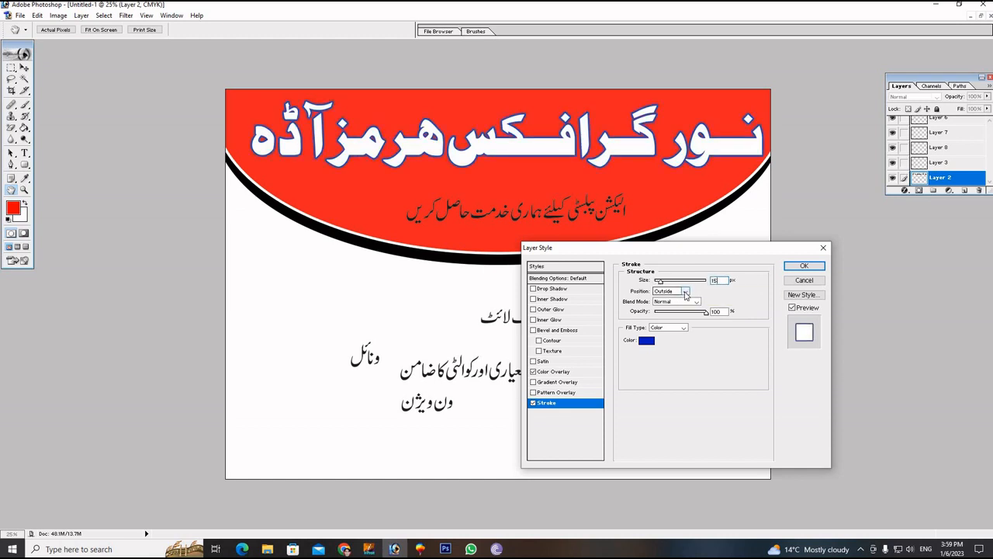
{"action": "left_click", "coordinate": [804, 265]}
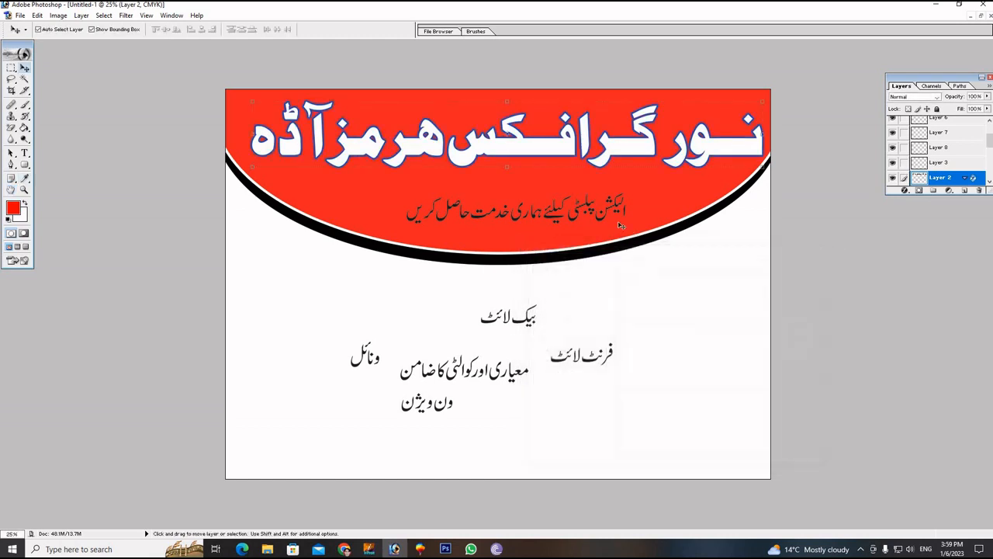
- Give the tagline الیکشن پبلسٹی کیلئے ہماری خدمت حاصل کریں a white (FFFFFF) Color Overlay
{"action": "left_click", "coordinate": [602, 221]}
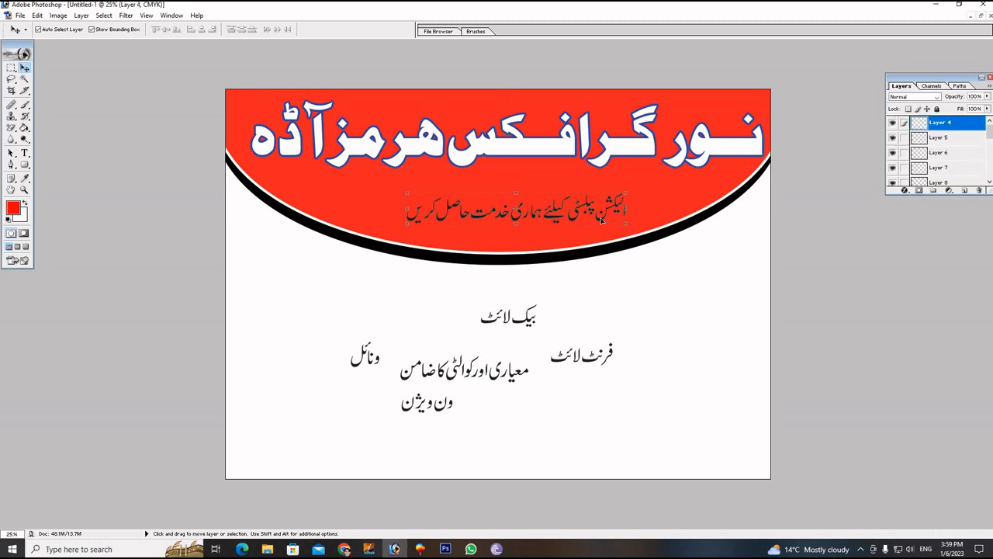
{"action": "left_click", "coordinate": [949, 189]}
{"action": "left_click", "coordinate": [919, 284]}
{"action": "left_click", "coordinate": [710, 281]}
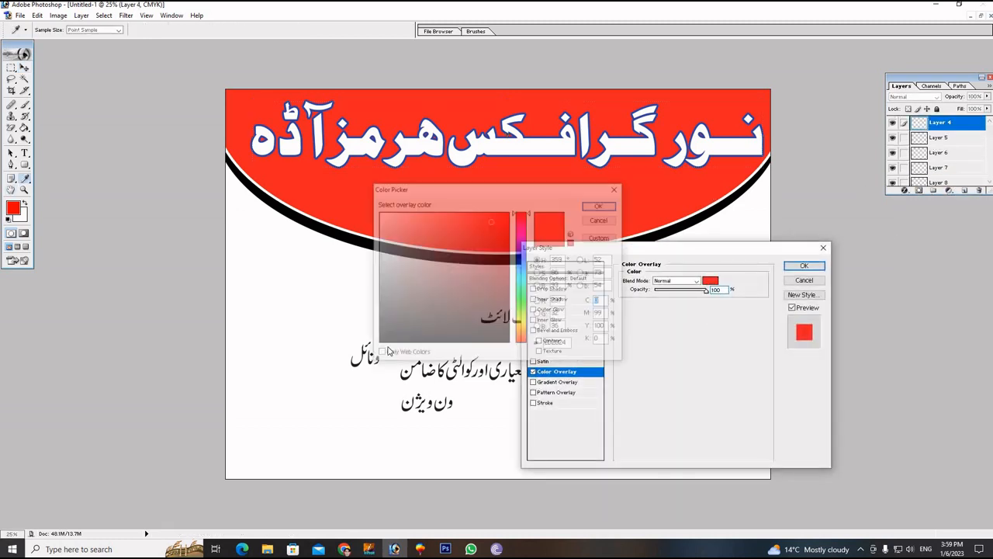
{"action": "left_click", "coordinate": [378, 213]}
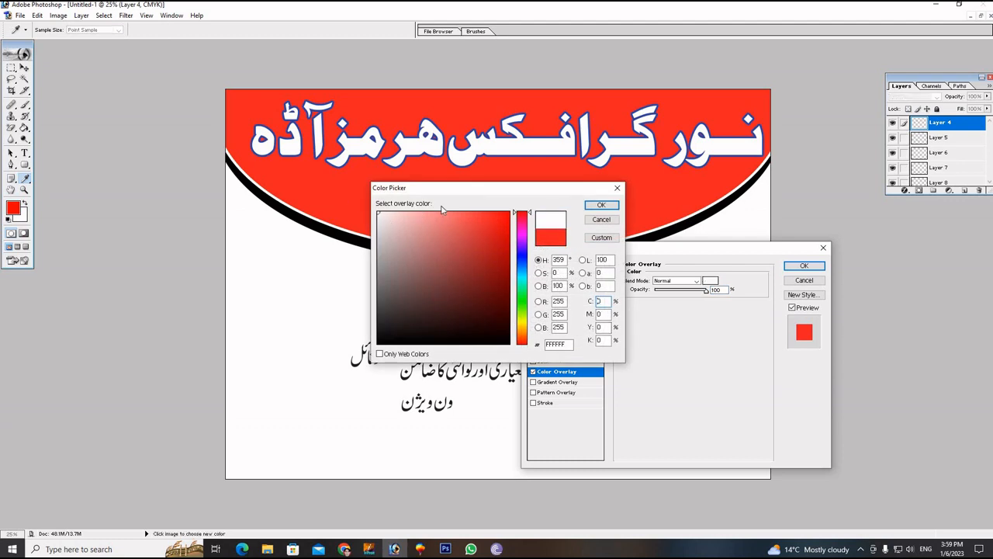
{"action": "left_click", "coordinate": [600, 205]}
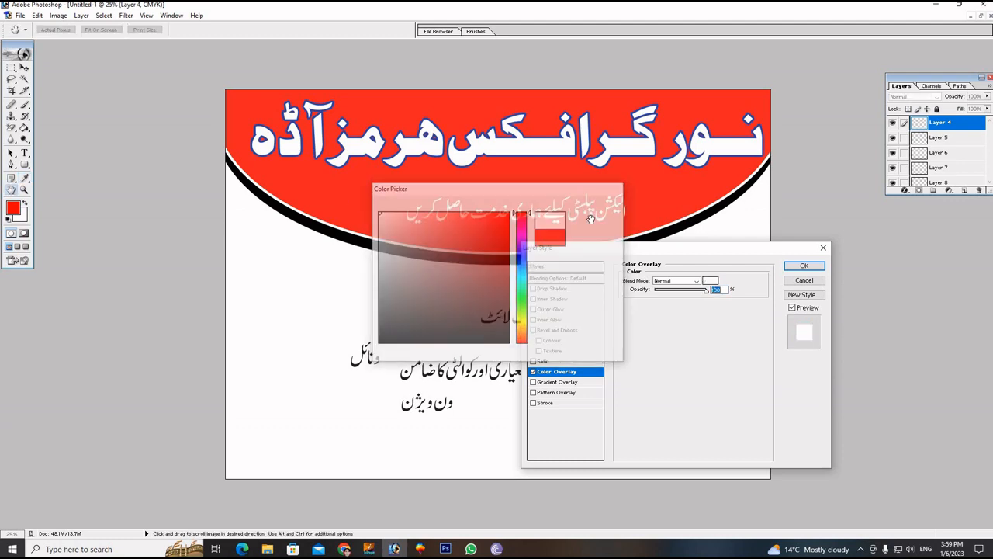
- Add a yellow (E9F704) stroke to the tagline and apply the layer style
{"action": "left_click", "coordinate": [566, 404]}
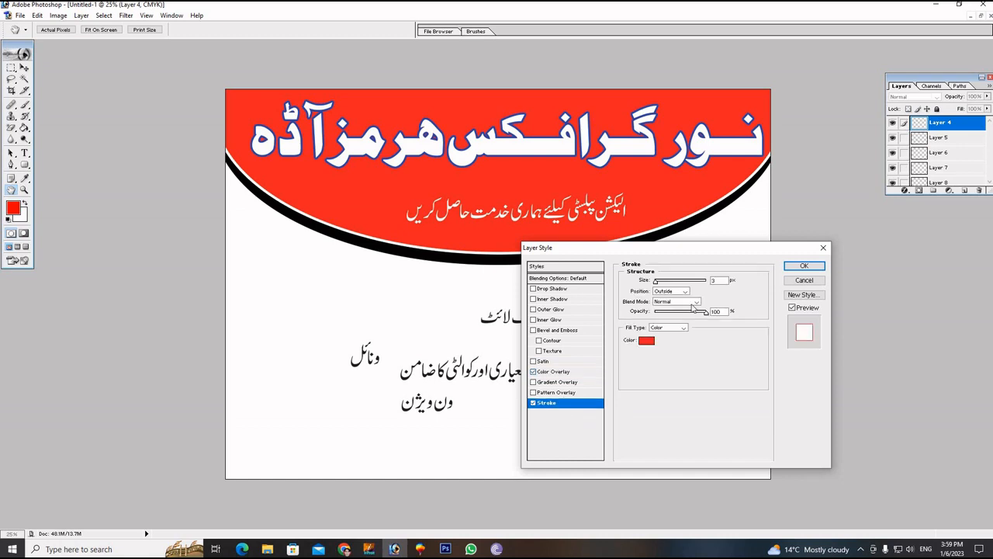
{"action": "left_click", "coordinate": [646, 340]}
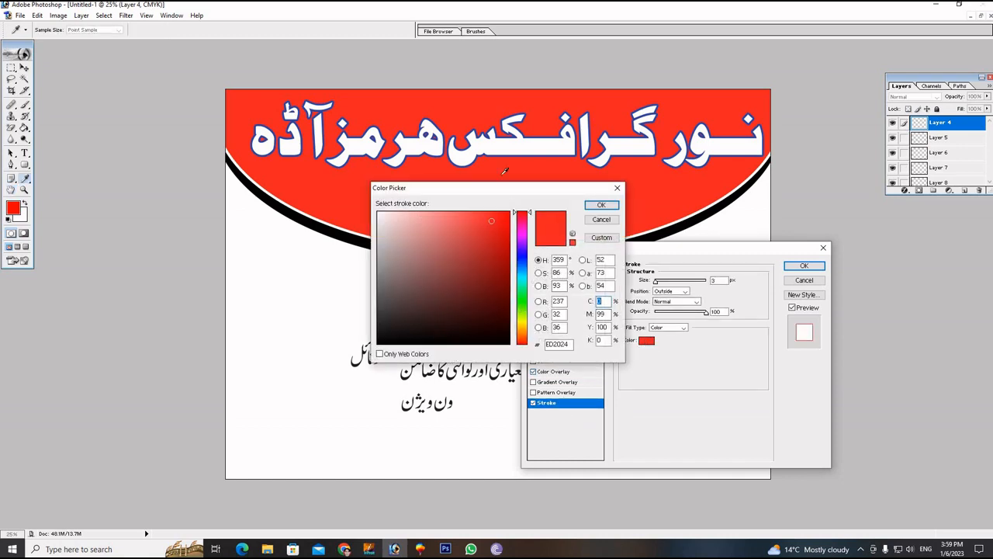
{"action": "left_click_drag", "start_coordinate": [459, 202], "coordinate": [258, 264]}
{"action": "left_click", "coordinate": [321, 384]}
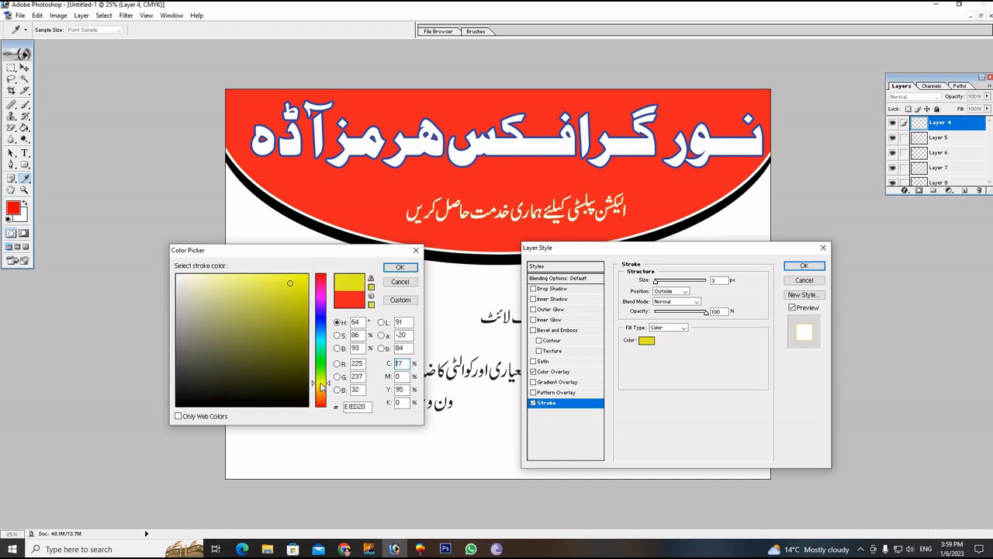
{"action": "left_click_drag", "start_coordinate": [290, 284], "coordinate": [306, 278]}
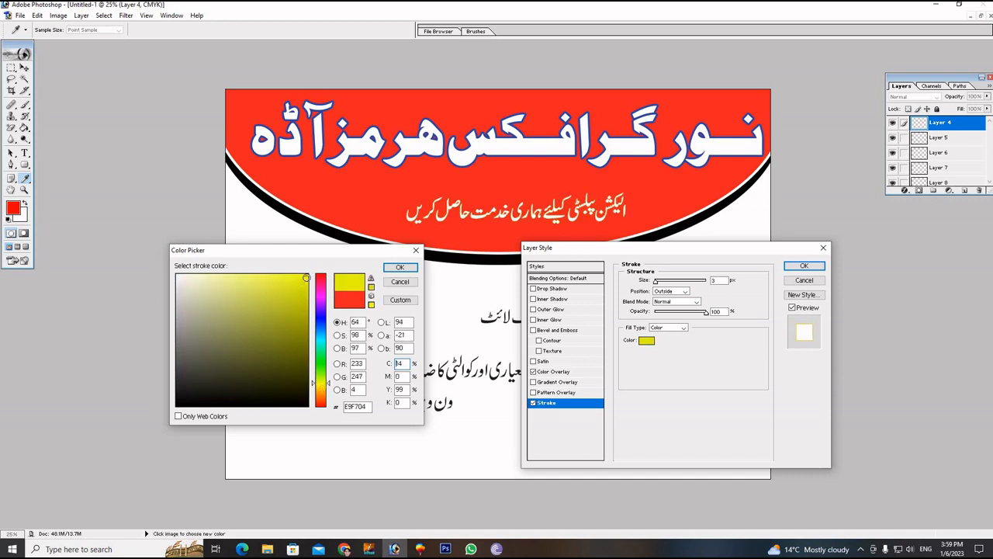
{"action": "left_click", "coordinate": [400, 267]}
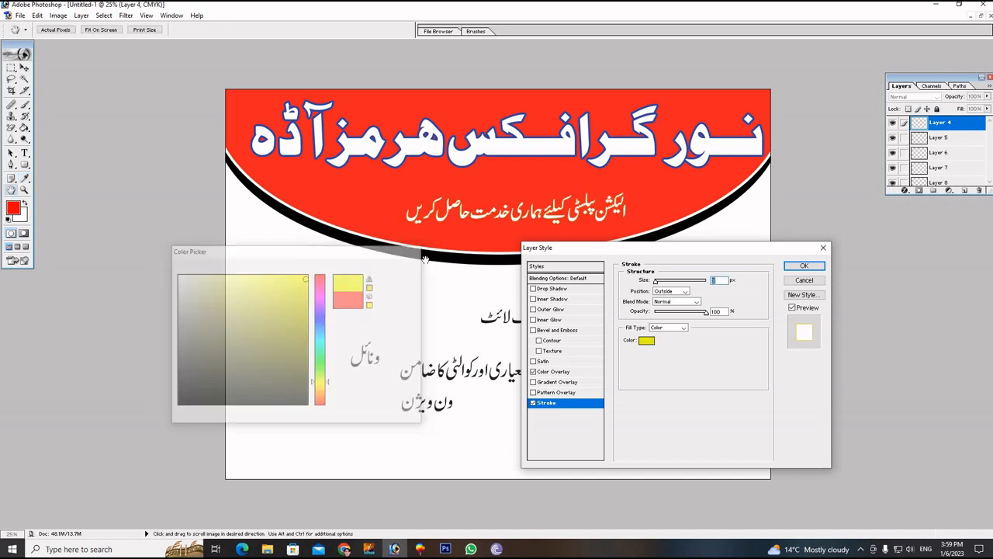
{"action": "left_click", "coordinate": [800, 265]}
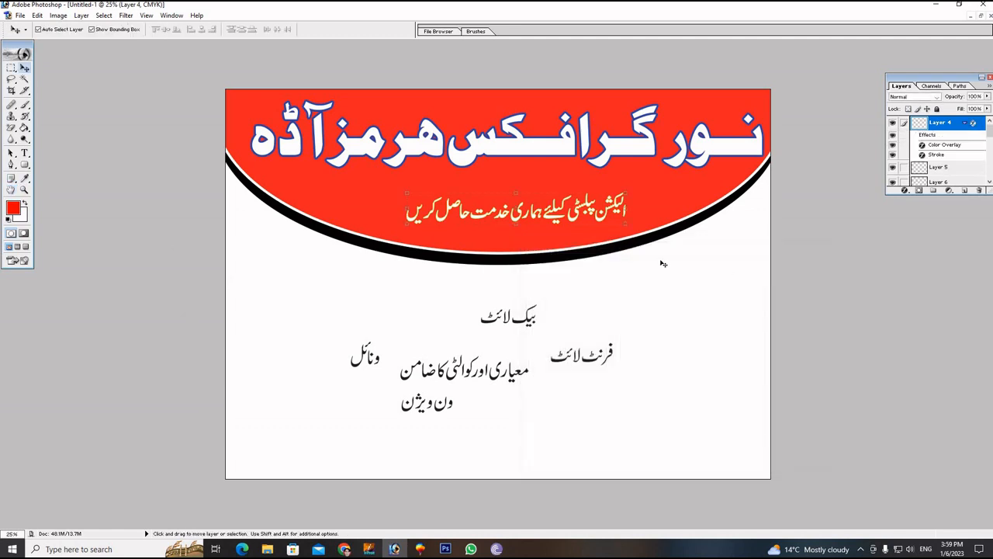
- Add an Inner Shadow to the red header shape with 9 px distance and increased choke and size, and apply it
{"action": "left_click", "coordinate": [318, 182]}
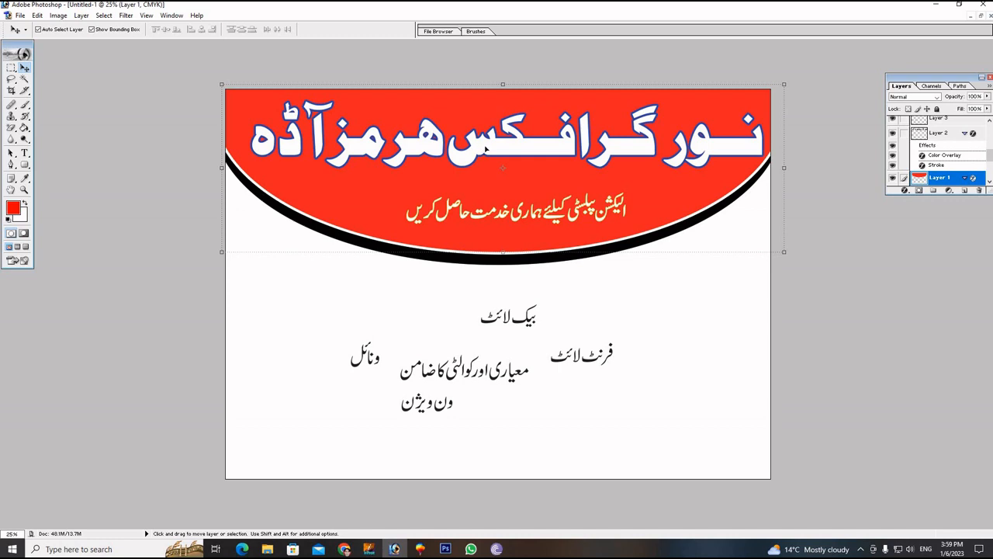
{"action": "left_click", "coordinate": [904, 191]}
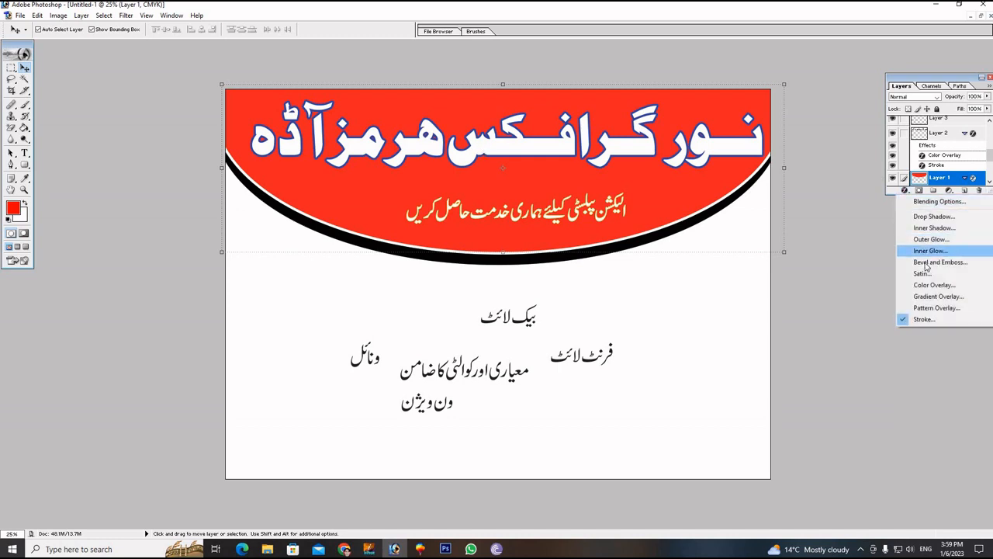
{"action": "left_click", "coordinate": [929, 285]}
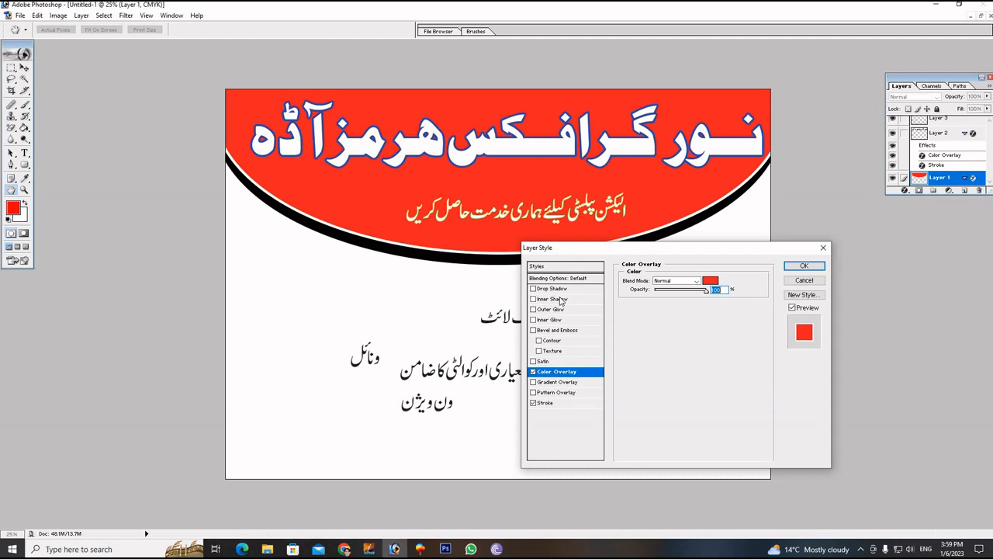
{"action": "left_click", "coordinate": [553, 299]}
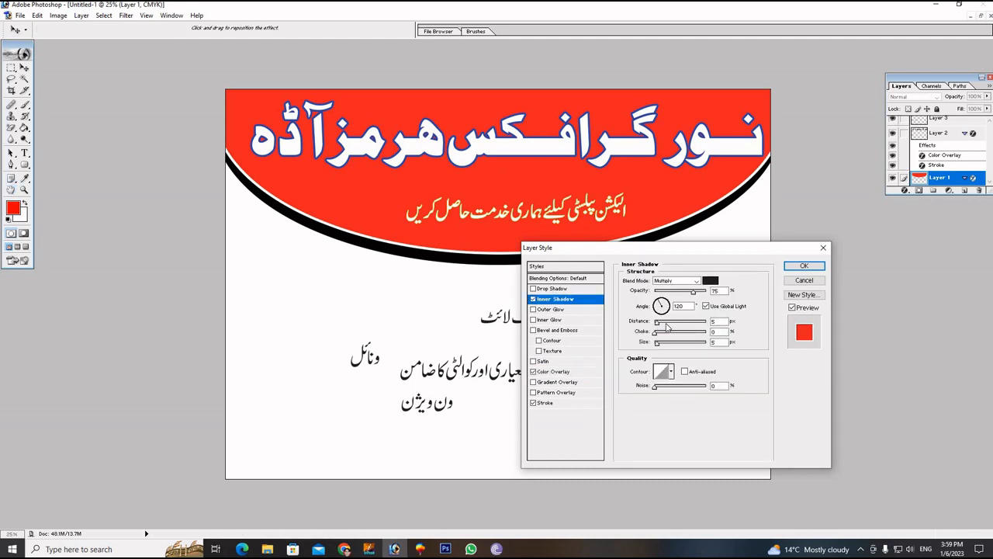
{"action": "left_click_drag", "start_coordinate": [657, 321], "coordinate": [673, 347]}
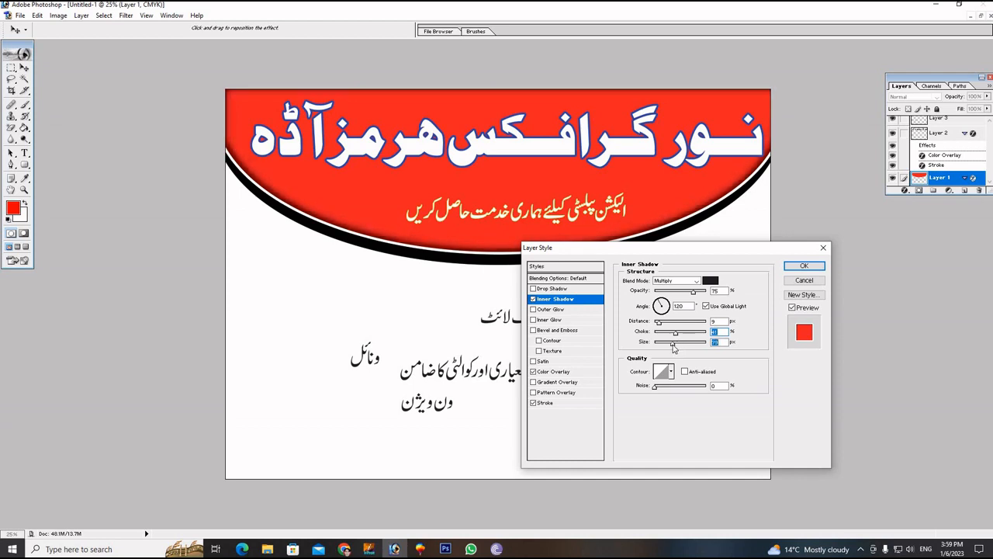
{"action": "left_click", "coordinate": [800, 268]}
- Add an Inner Shadow to the title with increased distance and choke and 5 px size, and apply it
{"action": "left_click", "coordinate": [716, 145]}
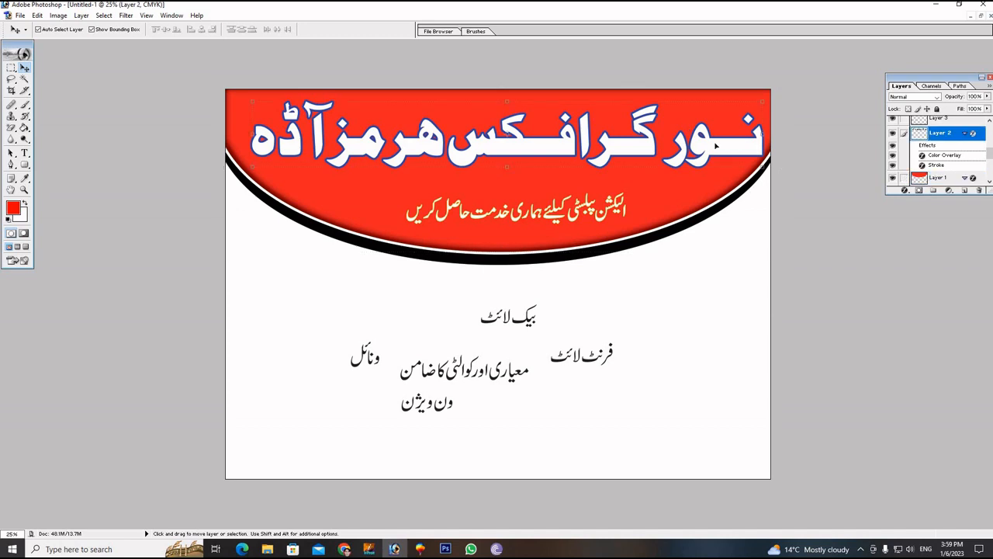
{"action": "left_click", "coordinate": [904, 190]}
{"action": "left_click", "coordinate": [934, 285]}
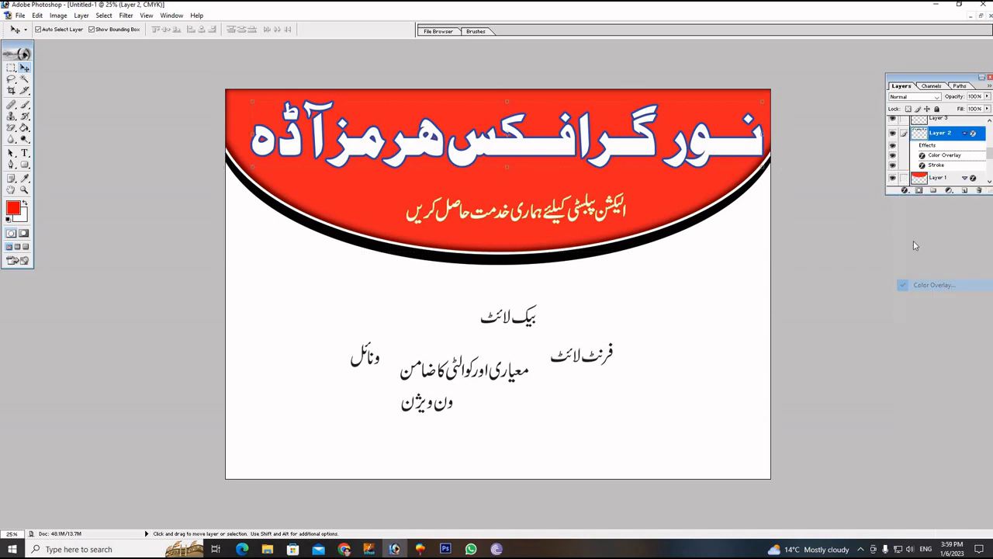
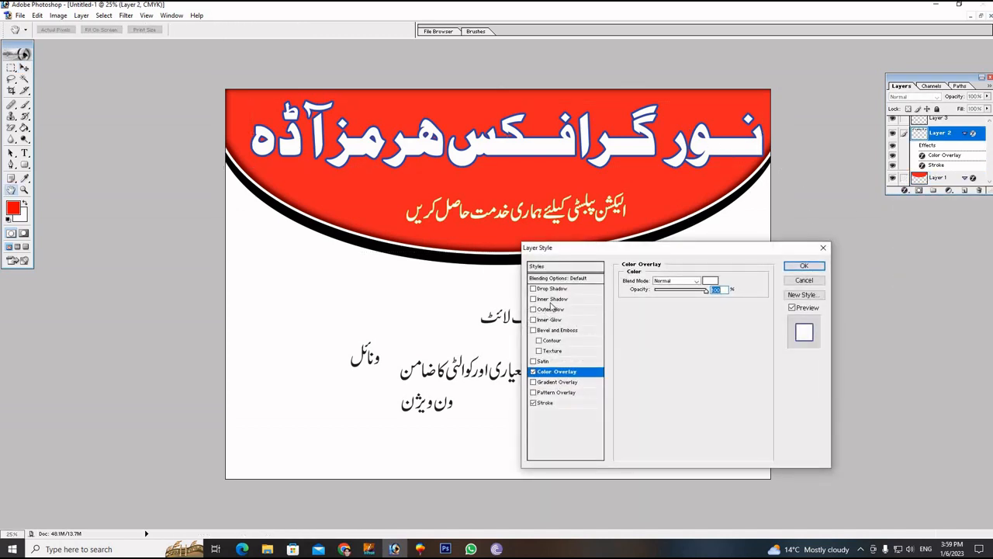
{"action": "left_click", "coordinate": [552, 299]}
{"action": "left_click_drag", "start_coordinate": [656, 334], "coordinate": [664, 326]}
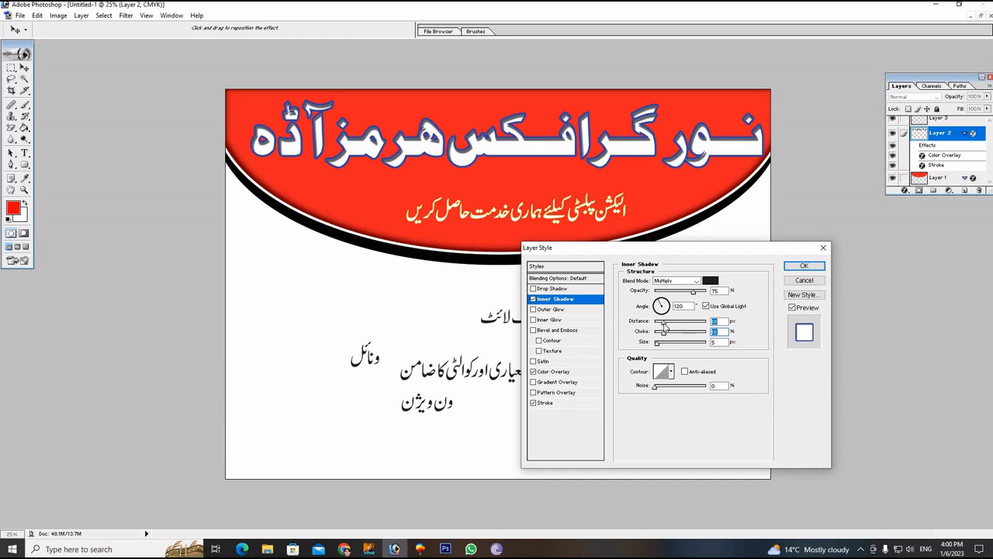
{"action": "left_click", "coordinate": [804, 265]}
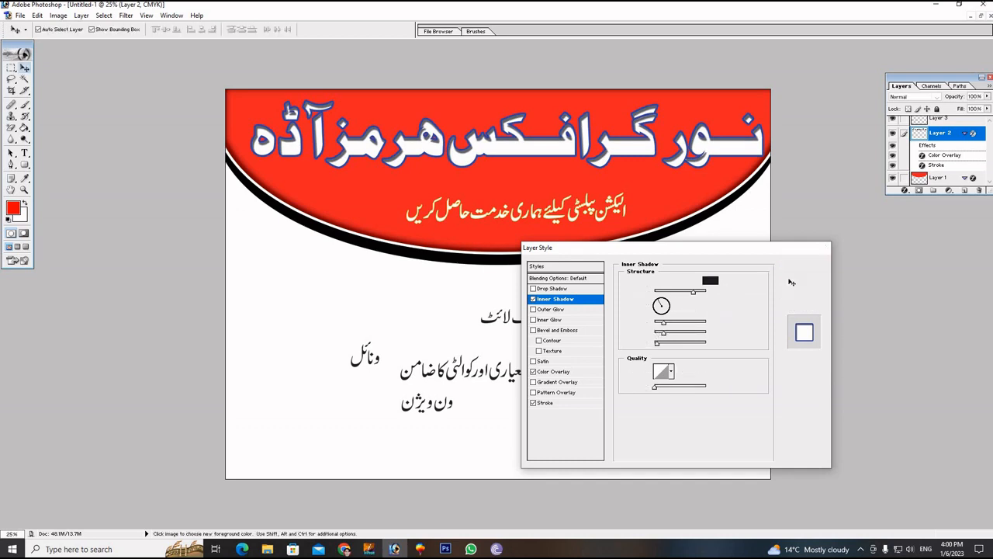
- Create a new layer directly above the background and draw a small elliptical selection in the white area below the header's curved edge
{"action": "left_click", "coordinate": [622, 281]}
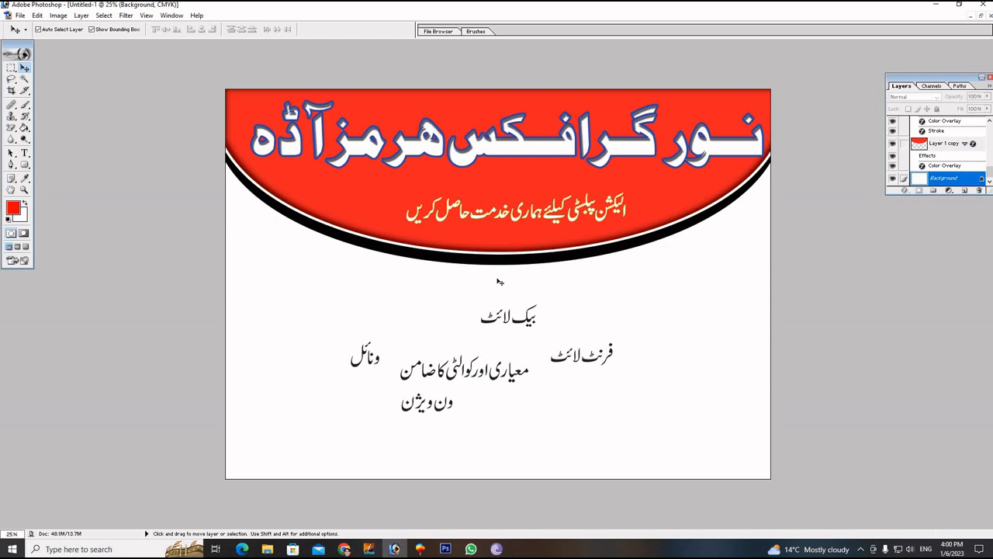
{"action": "left_click", "coordinate": [713, 221]}
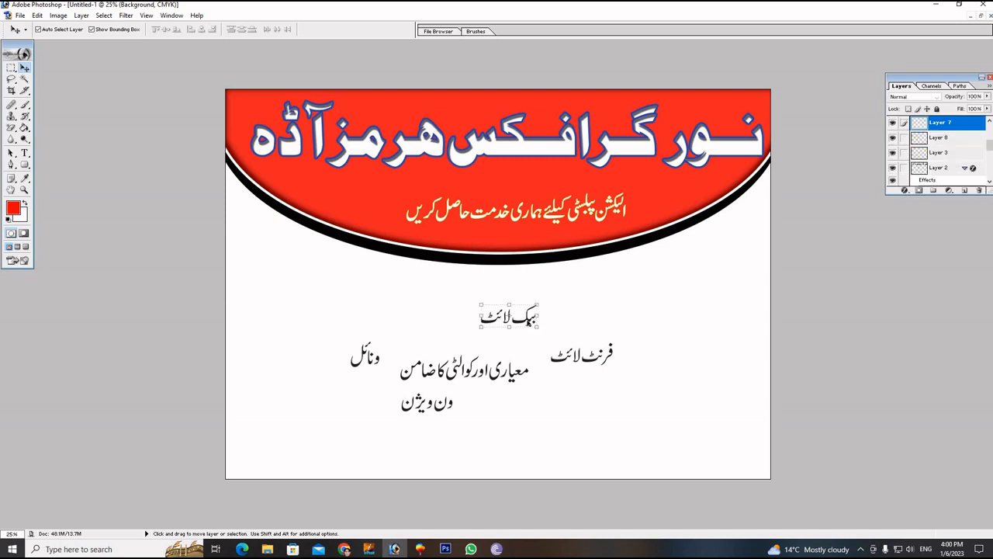
{"action": "left_click", "coordinate": [669, 299]}
{"action": "left_click", "coordinate": [965, 190]}
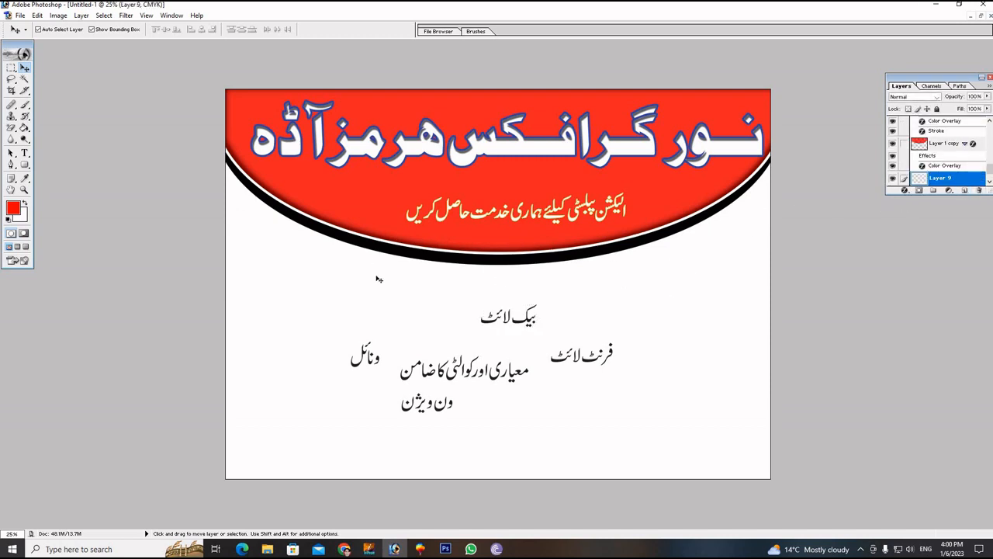
{"action": "left_click", "coordinate": [12, 68]}
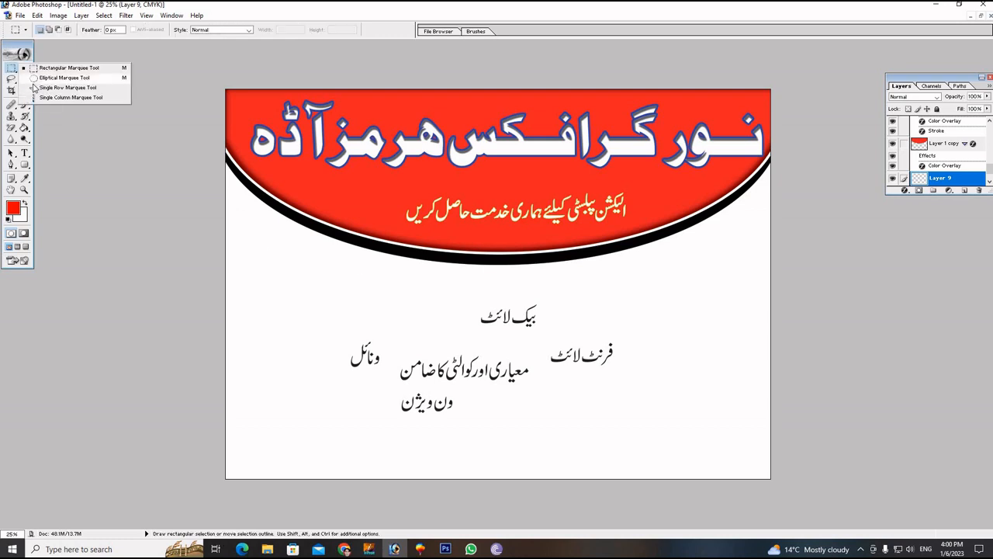
{"action": "left_click", "coordinate": [62, 78]}
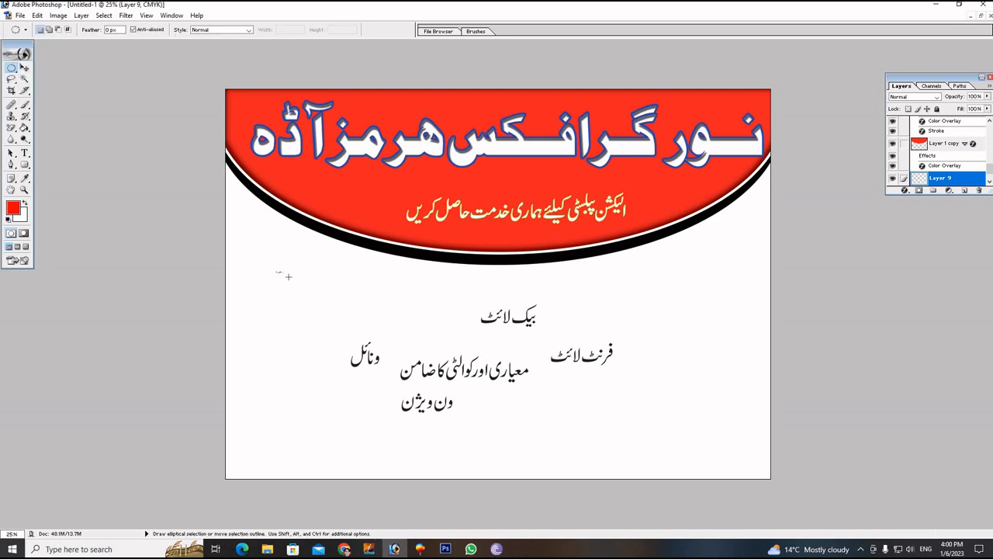
{"action": "left_click_drag", "start_coordinate": [289, 276], "coordinate": [326, 307]}
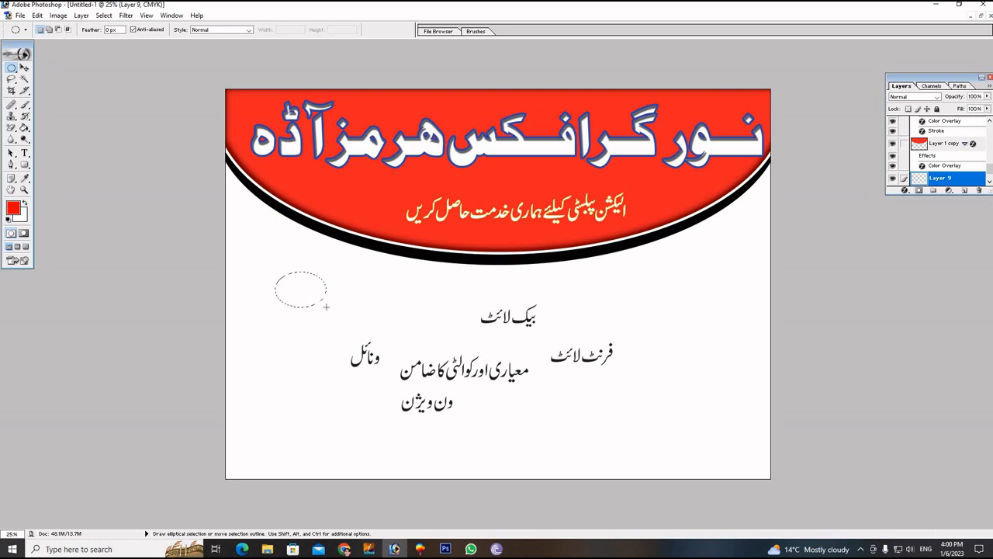
- Fill the elliptical selection with the red foreground colour and deselect it
{"action": "left_click", "coordinate": [24, 128]}
{"action": "left_click", "coordinate": [295, 285]}
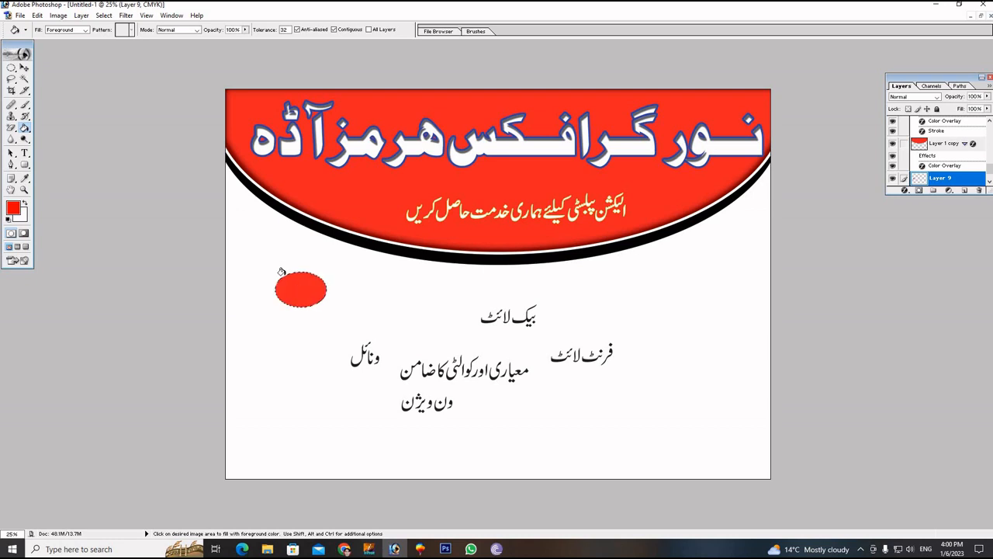
{"action": "left_click", "coordinate": [24, 68]}
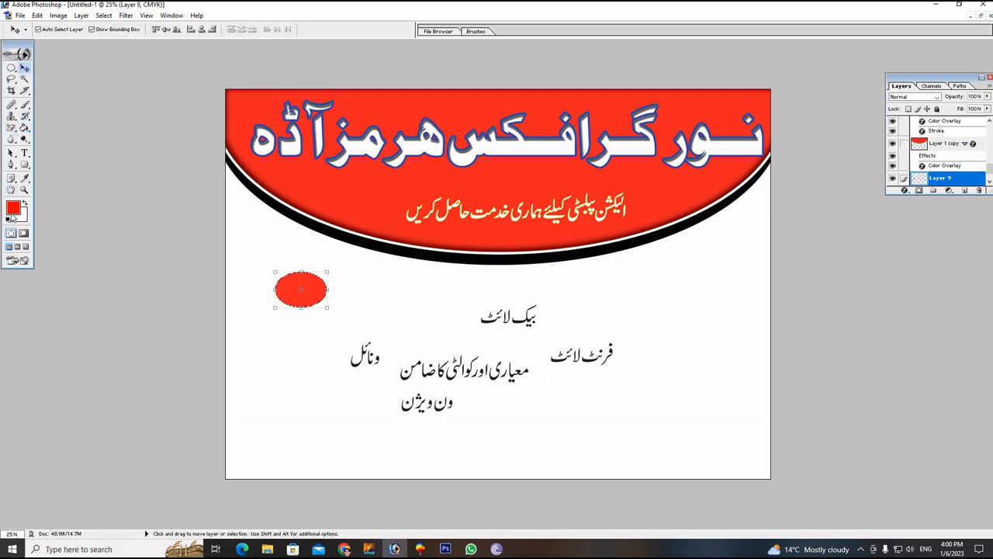
{"action": "left_click", "coordinate": [11, 69]}
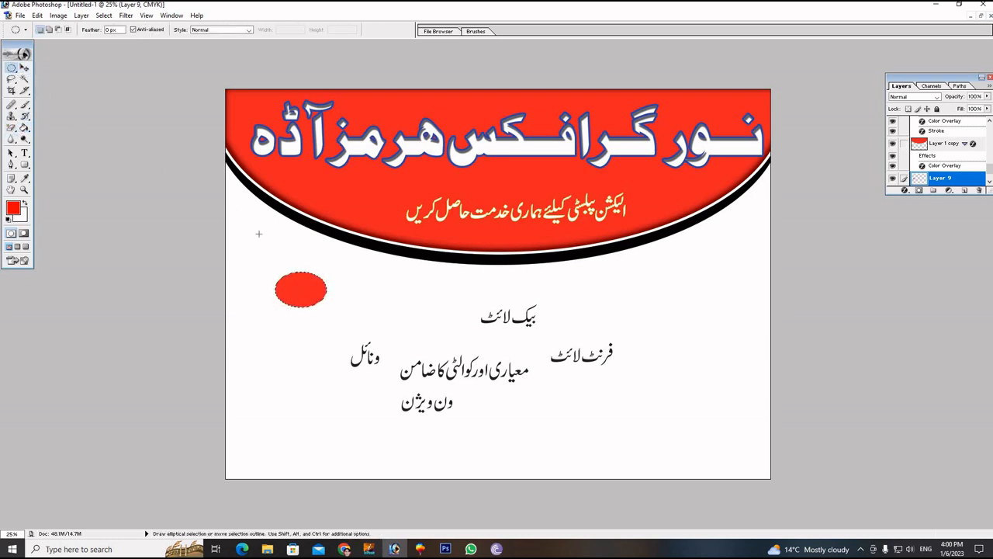
{"action": "left_click", "coordinate": [259, 234]}
{"action": "left_click", "coordinate": [24, 69]}
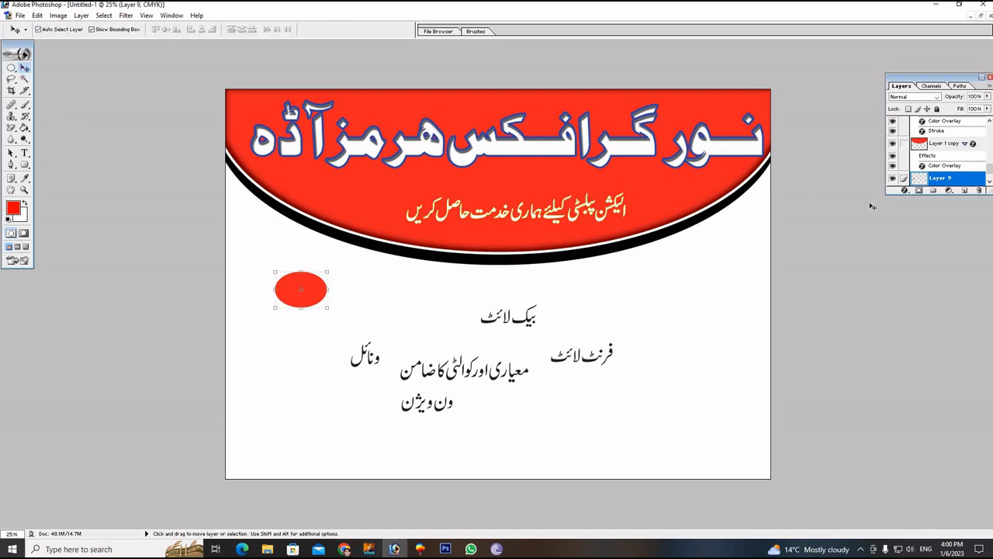
- Give the ellipse a dark blue (0F009E) Color Overlay at 100% opacity
{"action": "left_click", "coordinate": [905, 190]}
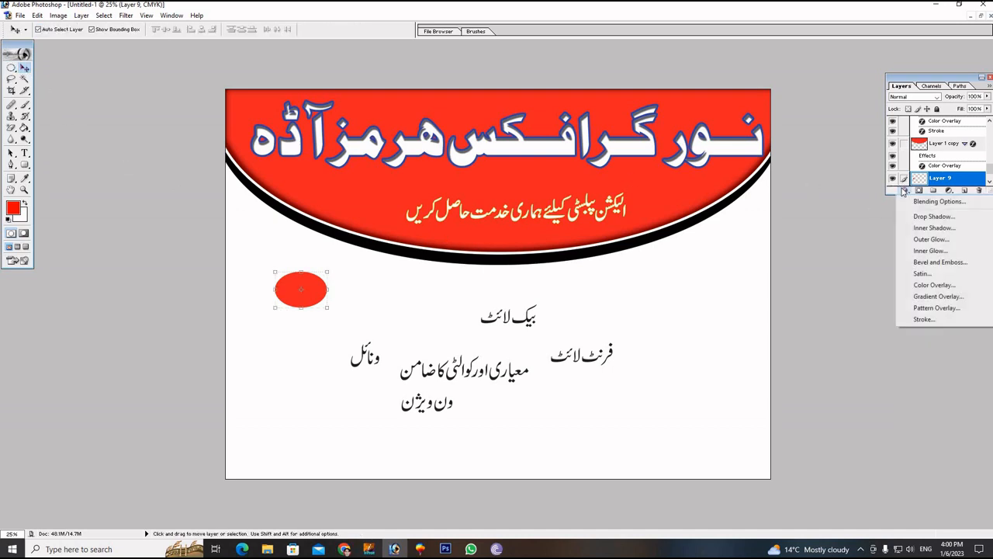
{"action": "left_click", "coordinate": [935, 285]}
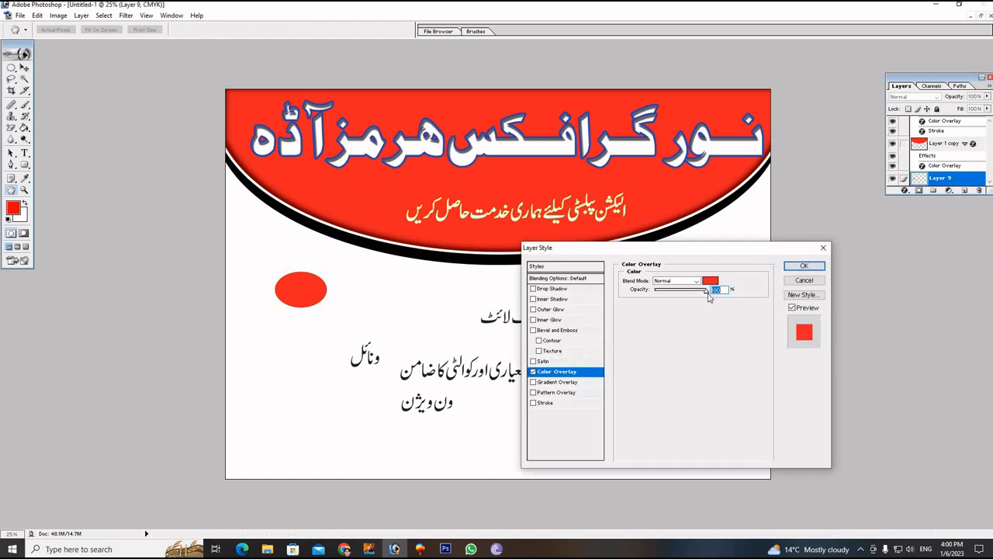
{"action": "left_click", "coordinate": [710, 279]}
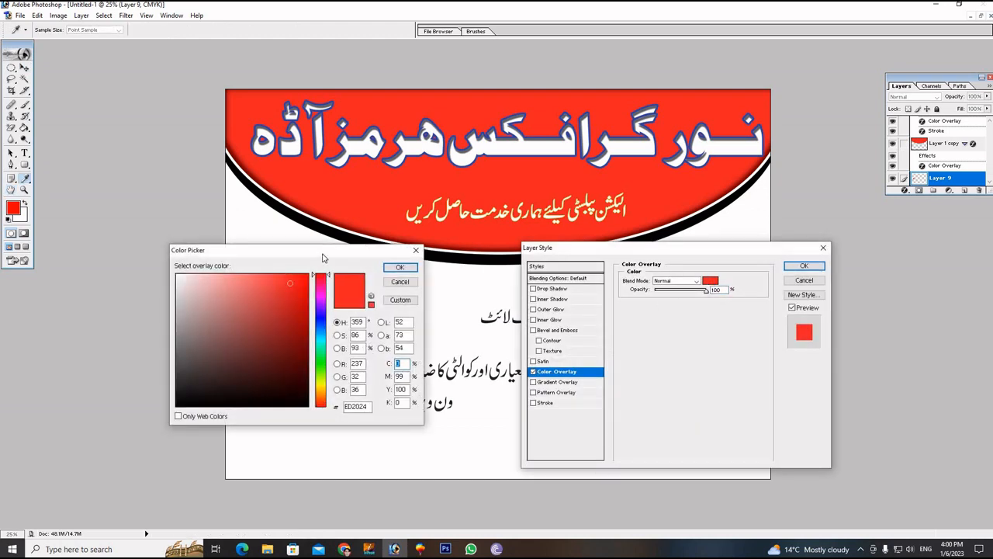
{"action": "left_click_drag", "start_coordinate": [233, 250], "coordinate": [60, 306]}
{"action": "left_click", "coordinate": [149, 372]}
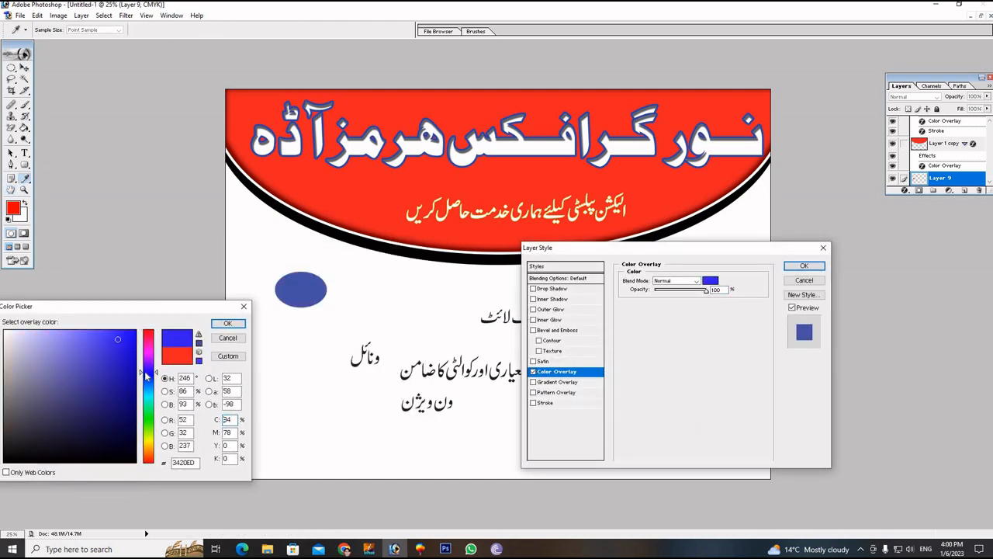
{"action": "left_click_drag", "start_coordinate": [126, 353], "coordinate": [136, 380]}
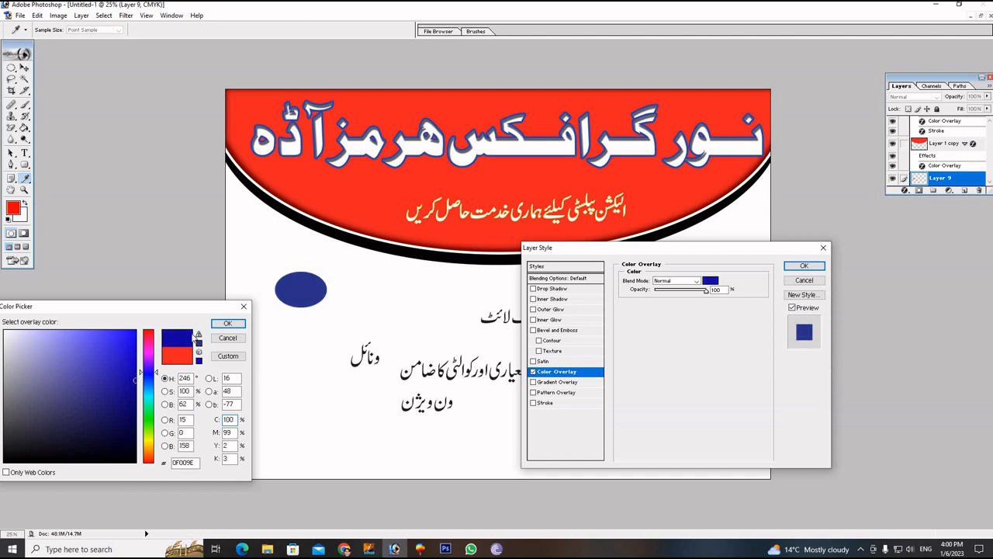
{"action": "left_click", "coordinate": [226, 325]}
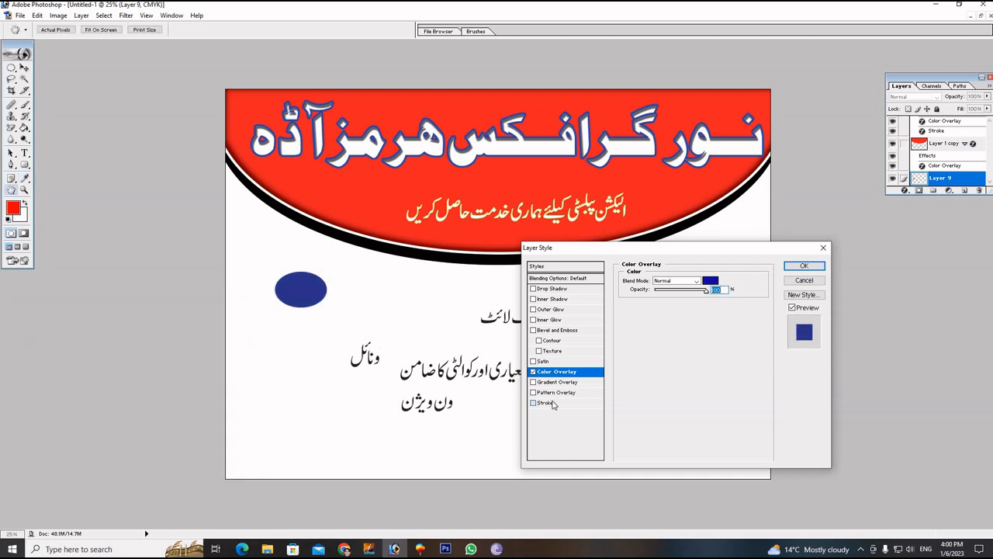
- Add a 13 px yellow (EBED20) outside stroke to the ellipse, apply the style, and move the ellipse beside ونائل
{"action": "left_click", "coordinate": [550, 403]}
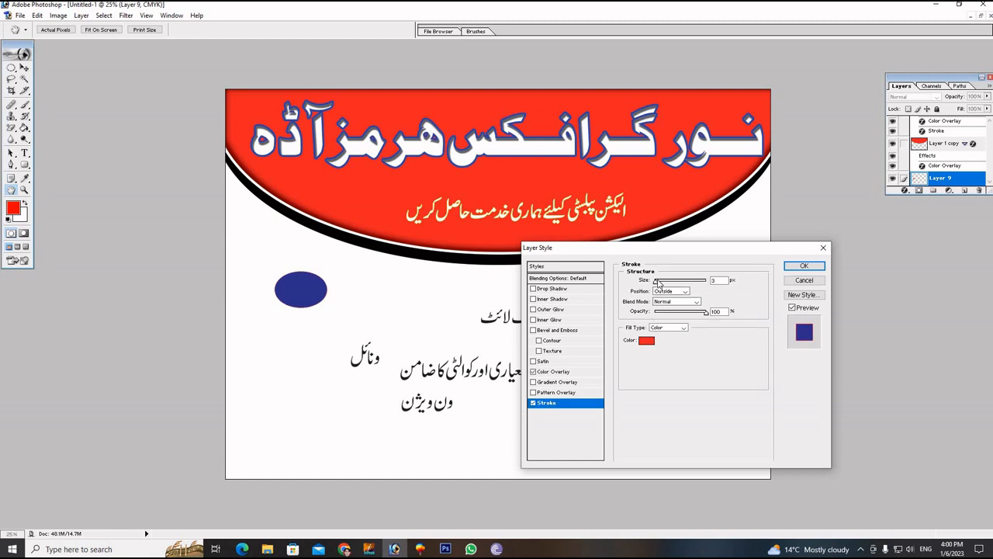
{"action": "left_click_drag", "start_coordinate": [658, 281], "coordinate": [662, 281]}
{"action": "left_click", "coordinate": [647, 342]}
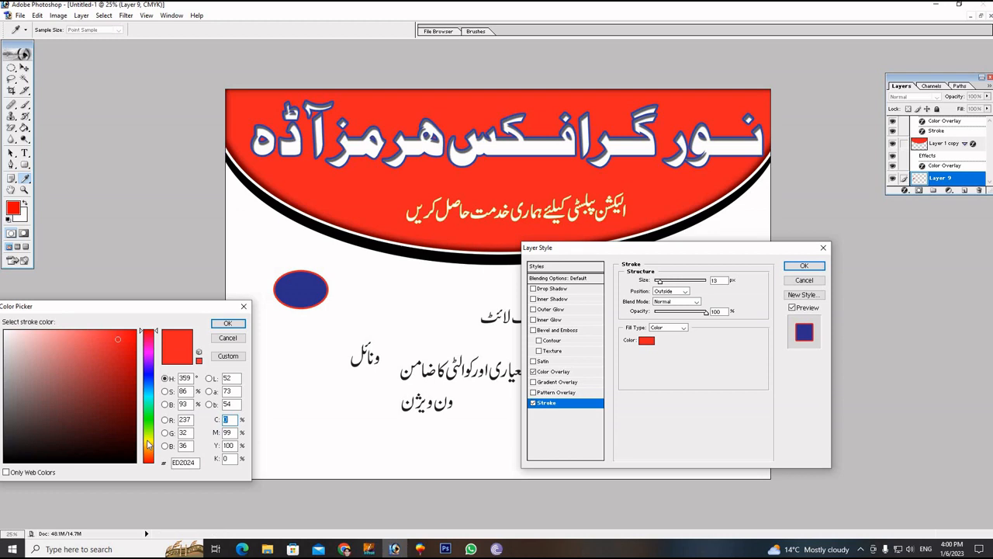
{"action": "left_click_drag", "start_coordinate": [148, 444], "coordinate": [145, 440]}
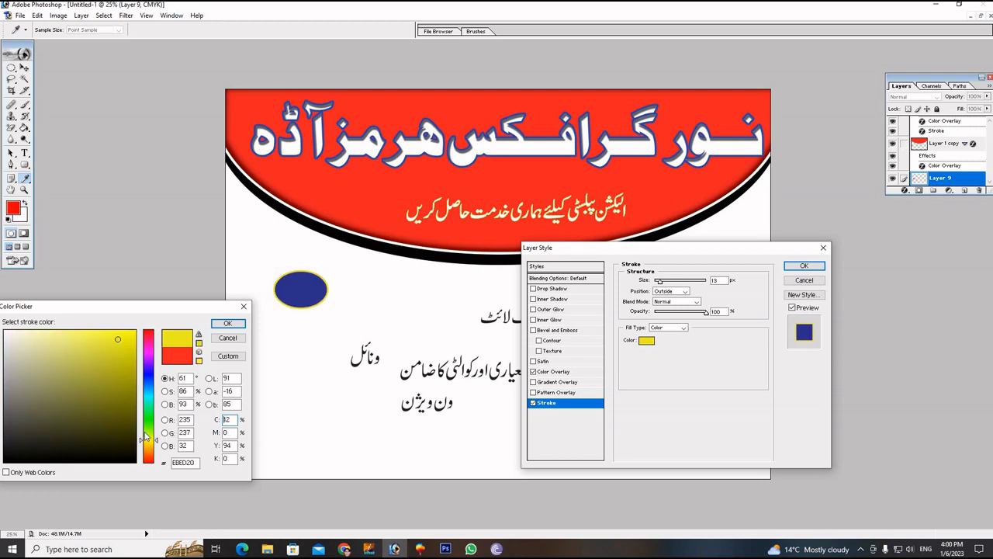
{"action": "left_click", "coordinate": [228, 323]}
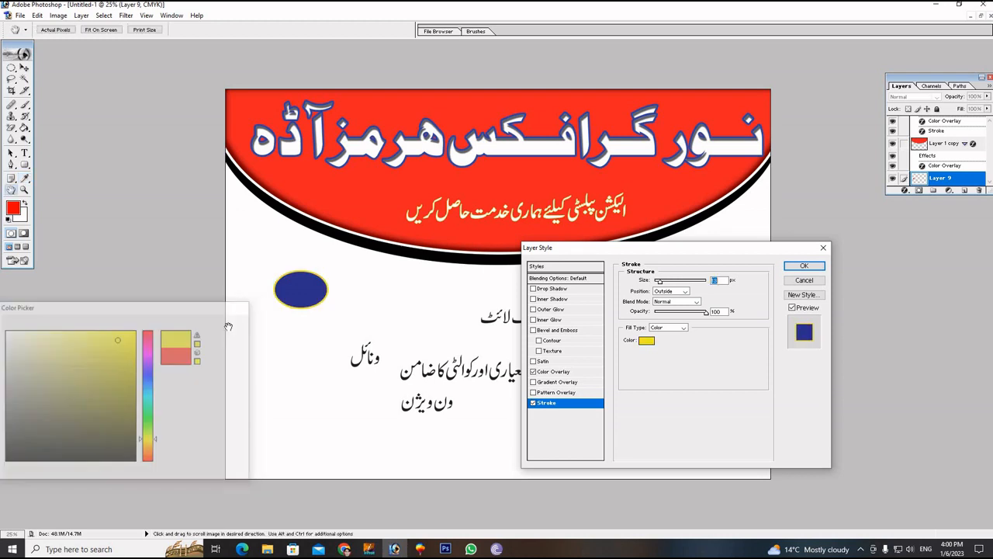
{"action": "left_click", "coordinate": [805, 266]}
{"action": "left_click_drag", "start_coordinate": [307, 294], "coordinate": [292, 350]}
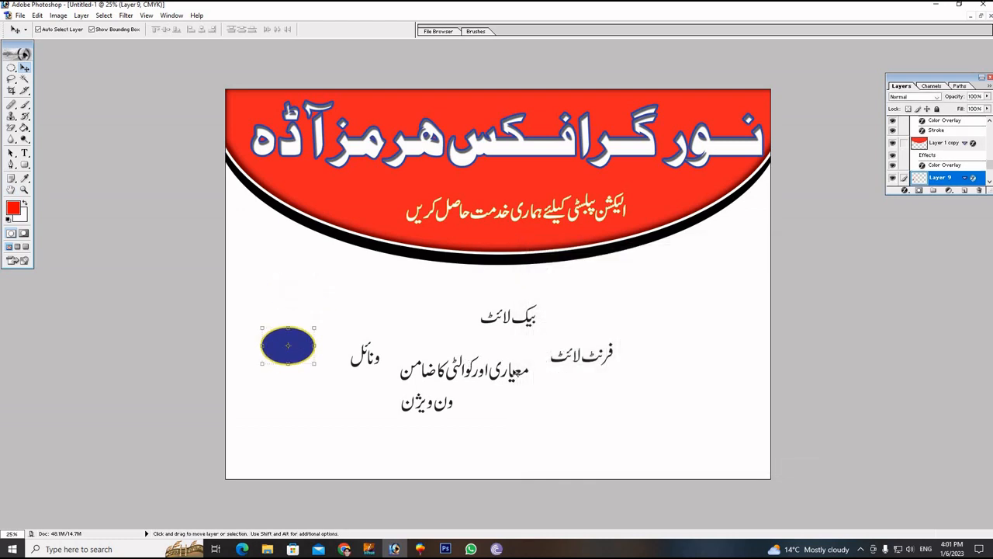
- Move the tagline higher in the red header and place the line معیاری اورکوالٹی کا ضامن beneath it
{"action": "left_click_drag", "start_coordinate": [466, 371], "coordinate": [431, 286]}
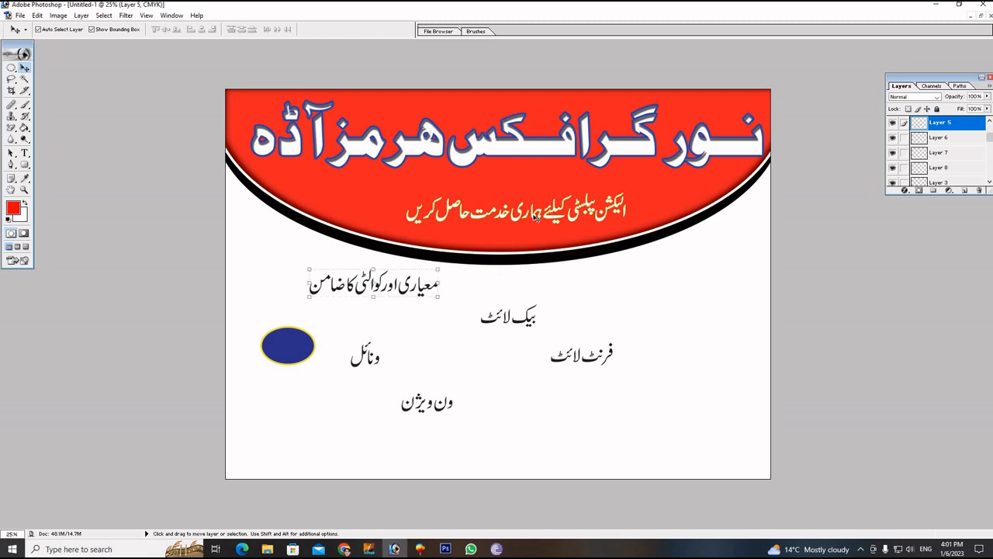
{"action": "left_click_drag", "start_coordinate": [537, 217], "coordinate": [518, 196]}
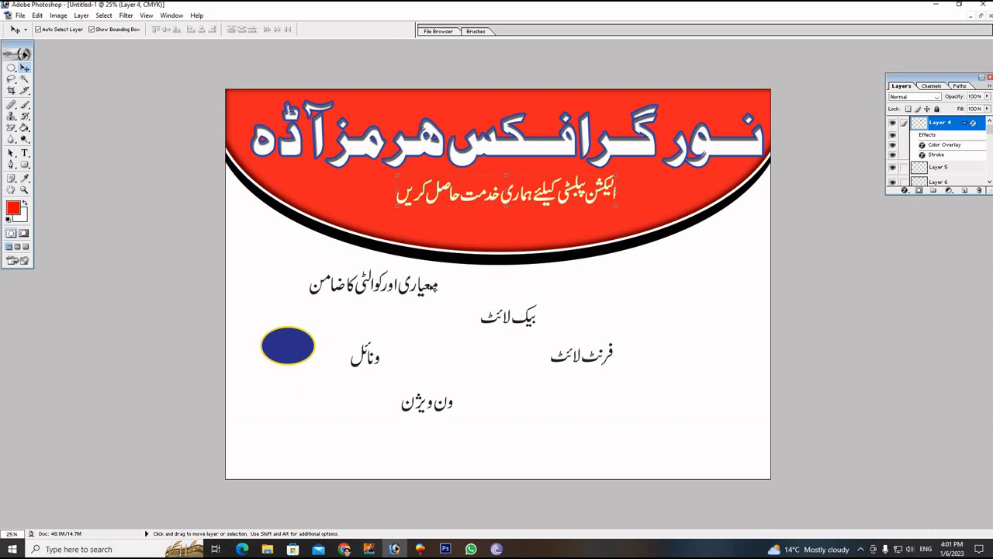
{"action": "left_click_drag", "start_coordinate": [430, 286], "coordinate": [574, 229]}
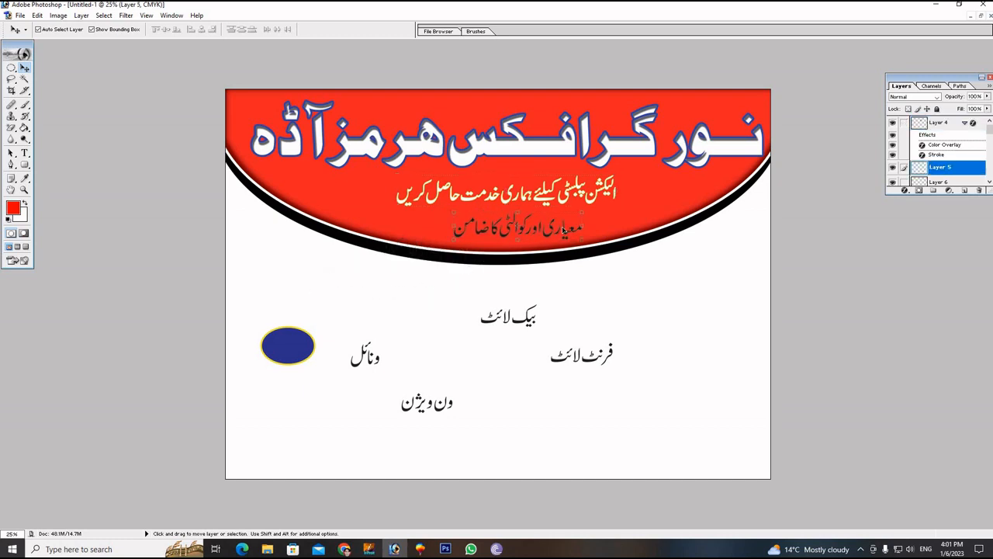
{"action": "left_click", "coordinate": [608, 189]}
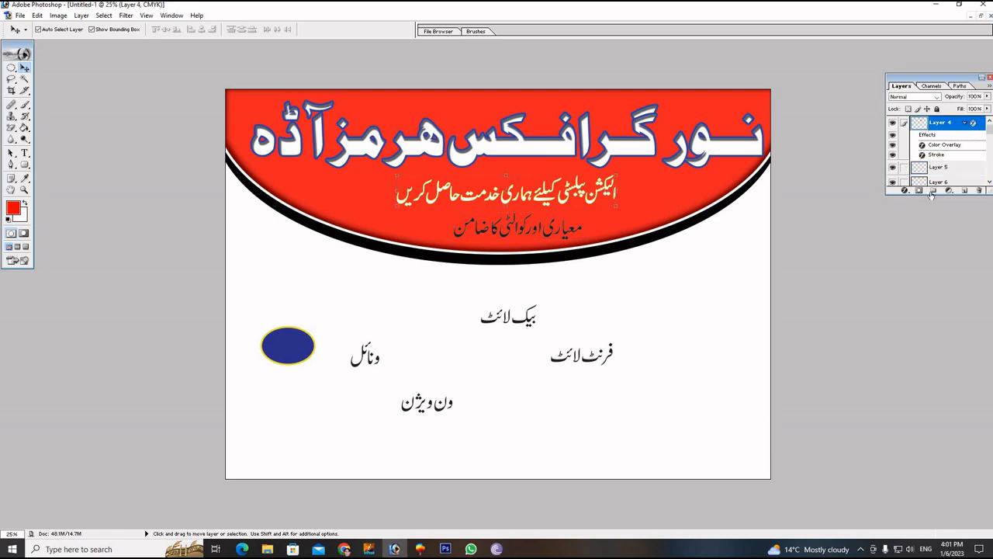
- Copy the layer style from the tagline to the line معیاری اورکوالٹی کا ضامن, and shift that line slightly left
{"action": "right_click", "coordinate": [956, 130]}
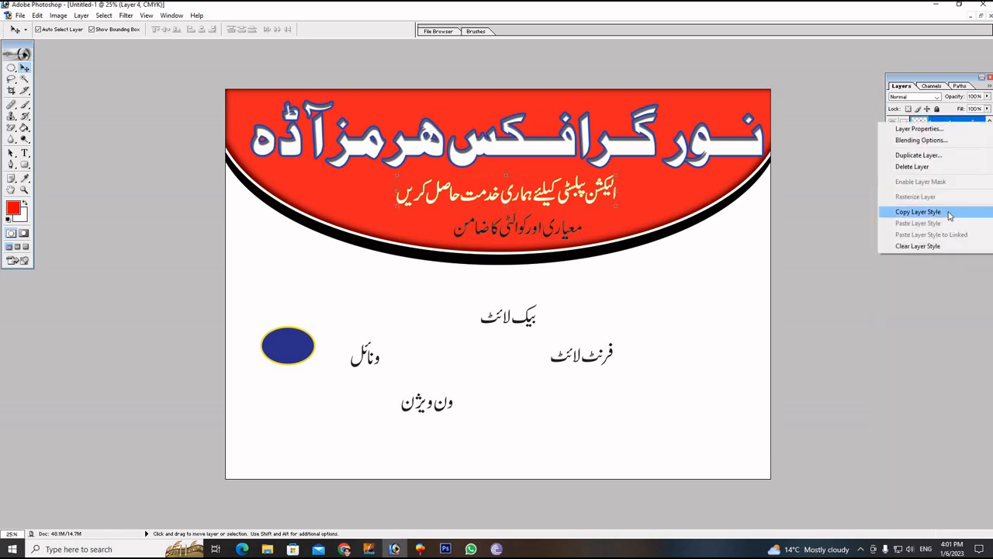
{"action": "left_click", "coordinate": [951, 216]}
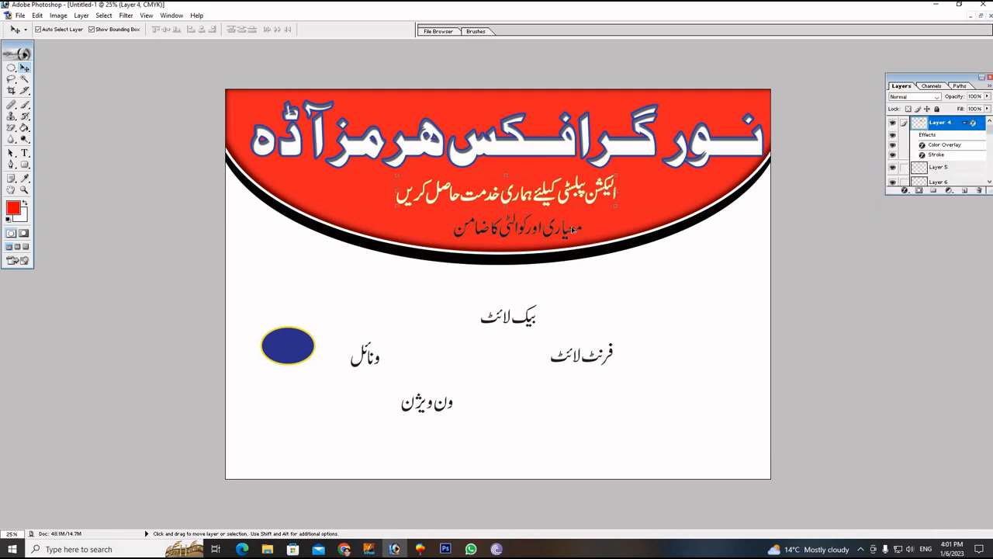
{"action": "left_click", "coordinate": [572, 229]}
{"action": "right_click", "coordinate": [941, 171]}
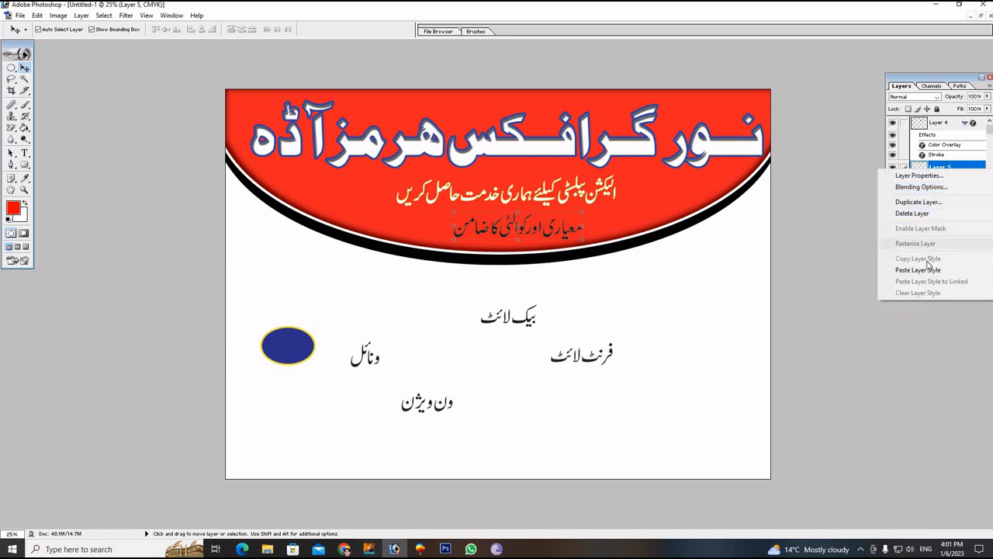
{"action": "left_click", "coordinate": [932, 257]}
{"action": "left_click_drag", "start_coordinate": [574, 230], "coordinate": [567, 230]}
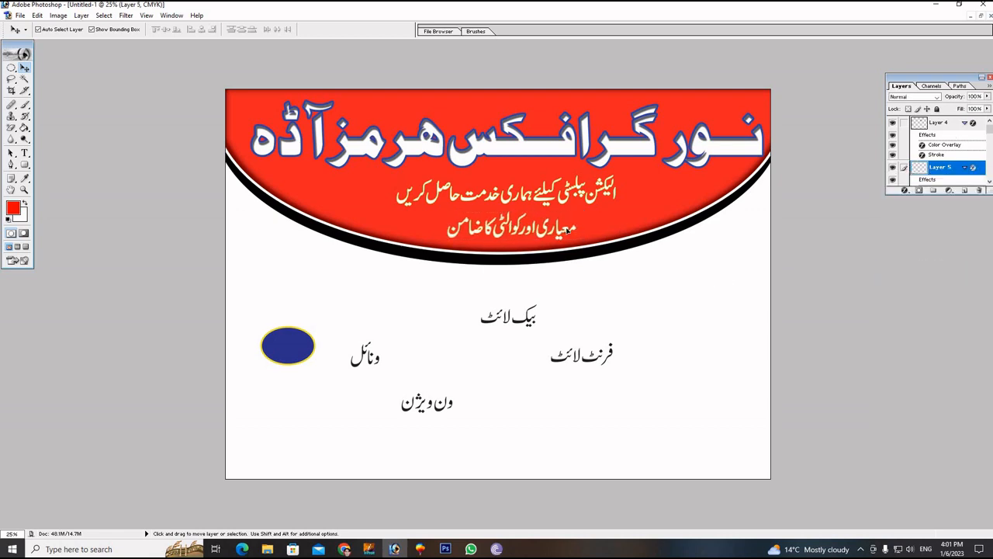
{"action": "left_click", "coordinate": [638, 299]}
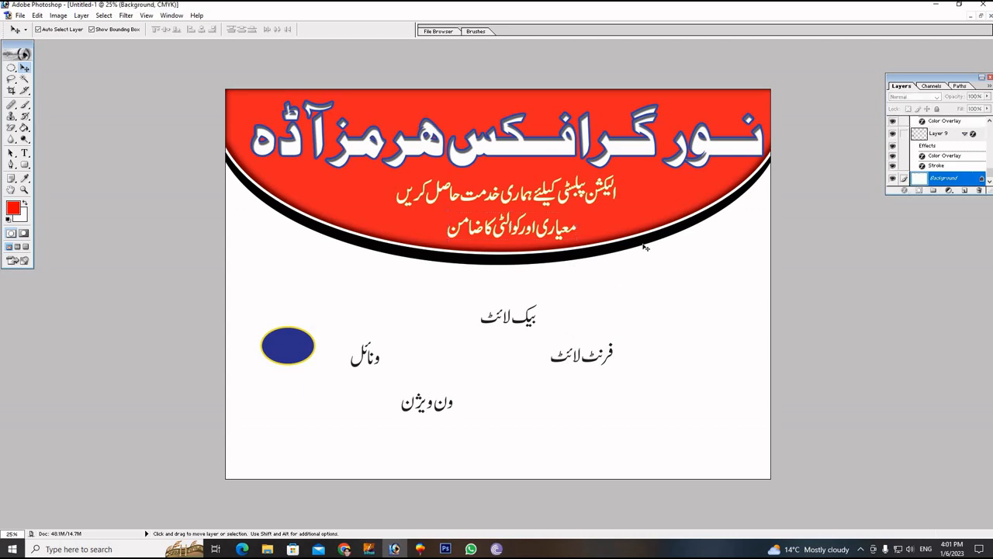
- Restore the layout to a floating window and open the printer picture images.jpg from the Desktop
{"action": "left_click", "coordinate": [980, 17]}
{"action": "double_click", "coordinate": [875, 312]}
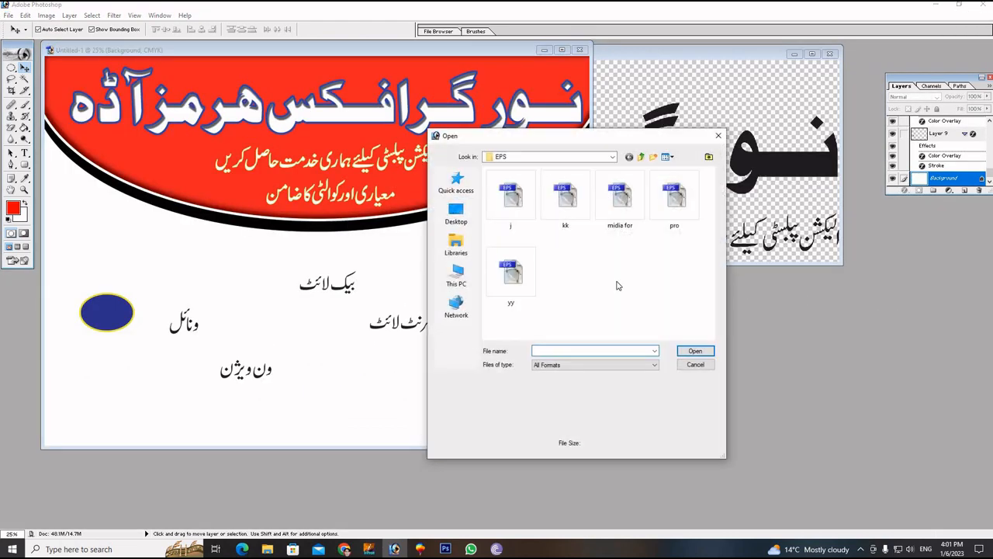
{"action": "left_click", "coordinate": [457, 211]}
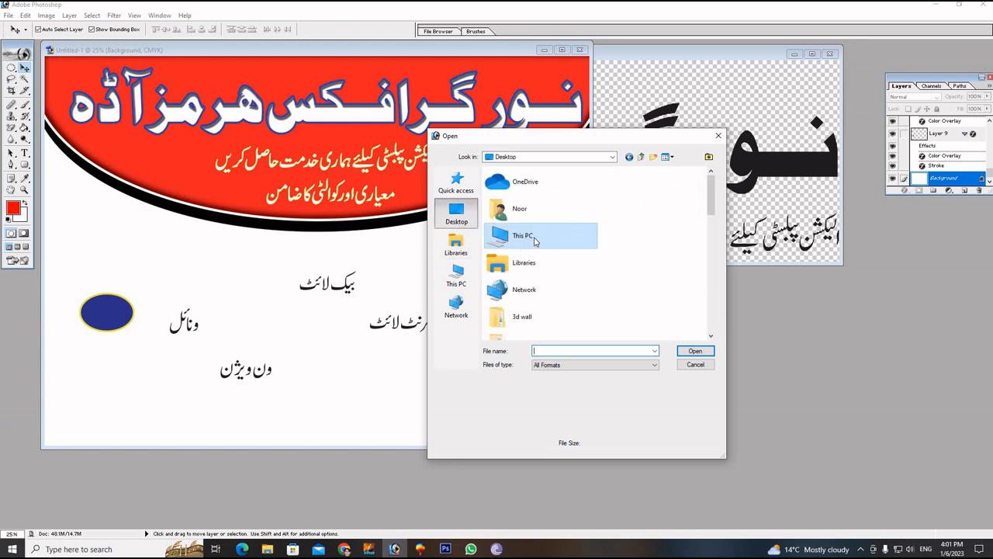
{"action": "scroll", "coordinate": [548, 239], "scroll_direction": "down", "scroll_amount": 3}
{"action": "scroll", "coordinate": [548, 239], "scroll_direction": "down", "scroll_amount": 5}
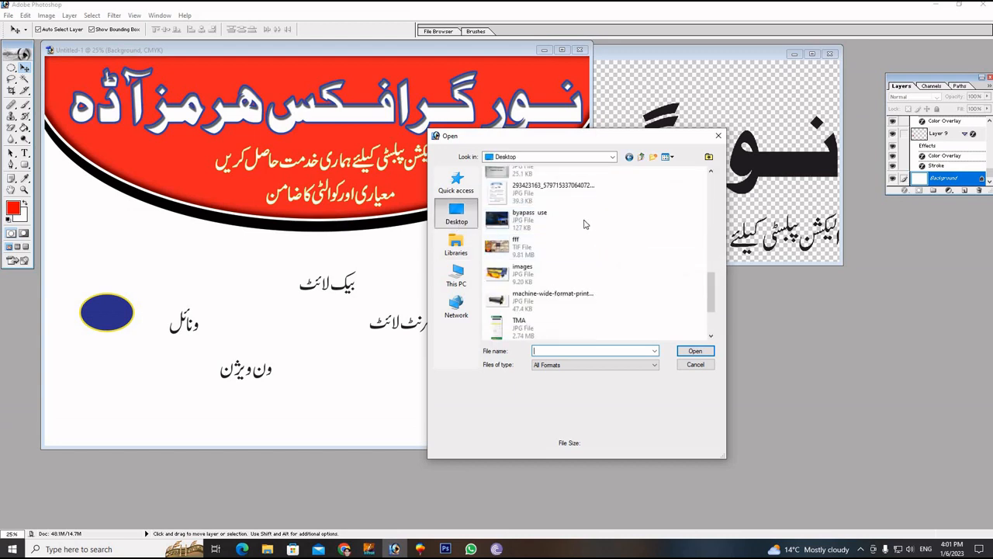
{"action": "left_click", "coordinate": [504, 278]}
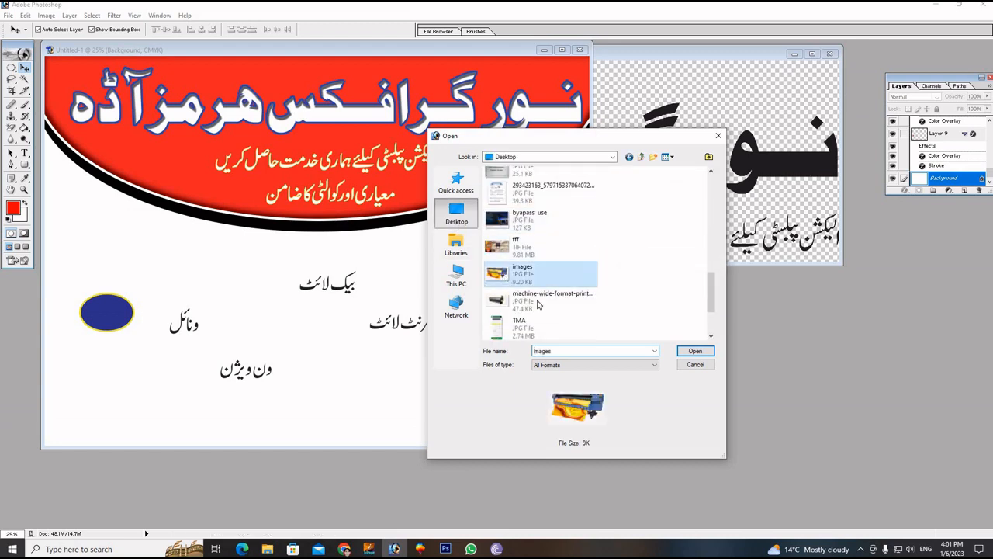
{"action": "left_click", "coordinate": [695, 351]}
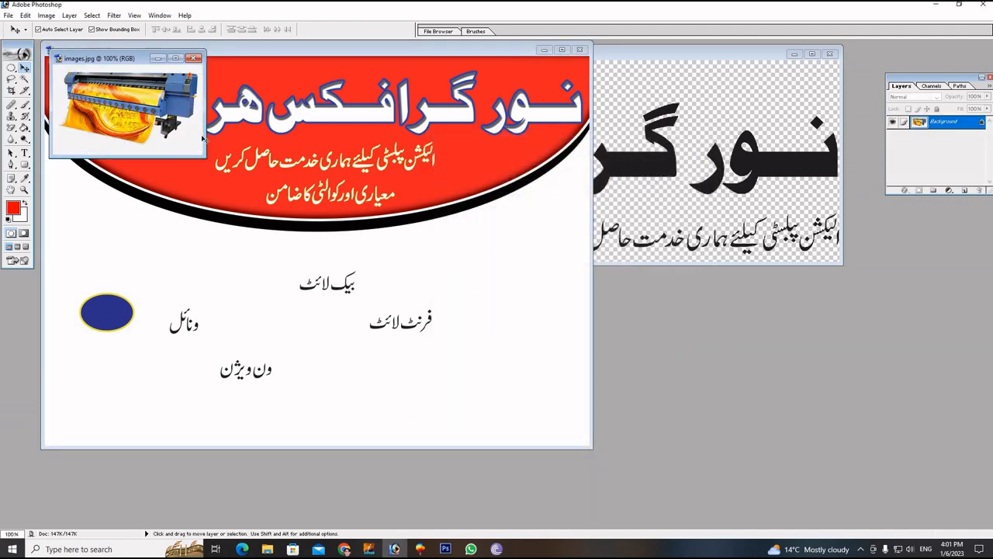
- Remove the printer picture's white background with the Magic Eraser and bring the printer into the banner layout
{"action": "left_click", "coordinate": [12, 127]}
{"action": "left_click", "coordinate": [181, 146]}
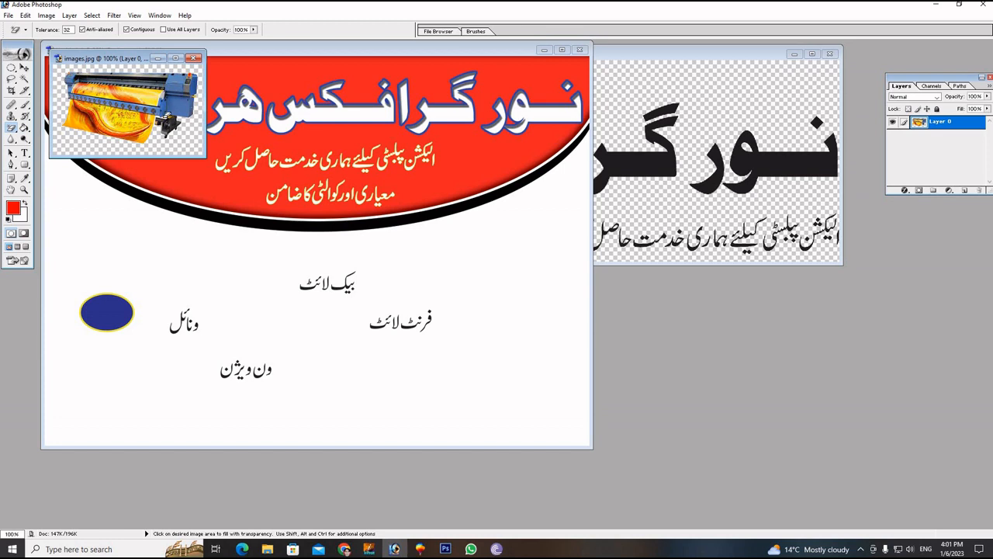
{"action": "left_click", "coordinate": [24, 69]}
{"action": "left_click_drag", "start_coordinate": [128, 111], "coordinate": [588, 293]}
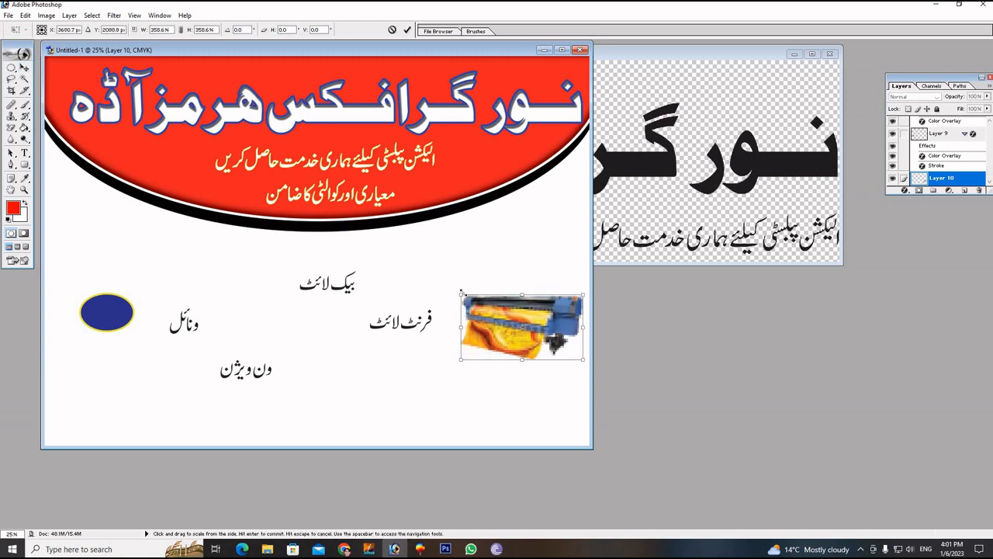
- Scale the printer image to about 613.8% and place it in the lower-right corner of the layout
{"action": "left_click_drag", "start_coordinate": [461, 293], "coordinate": [374, 249]}
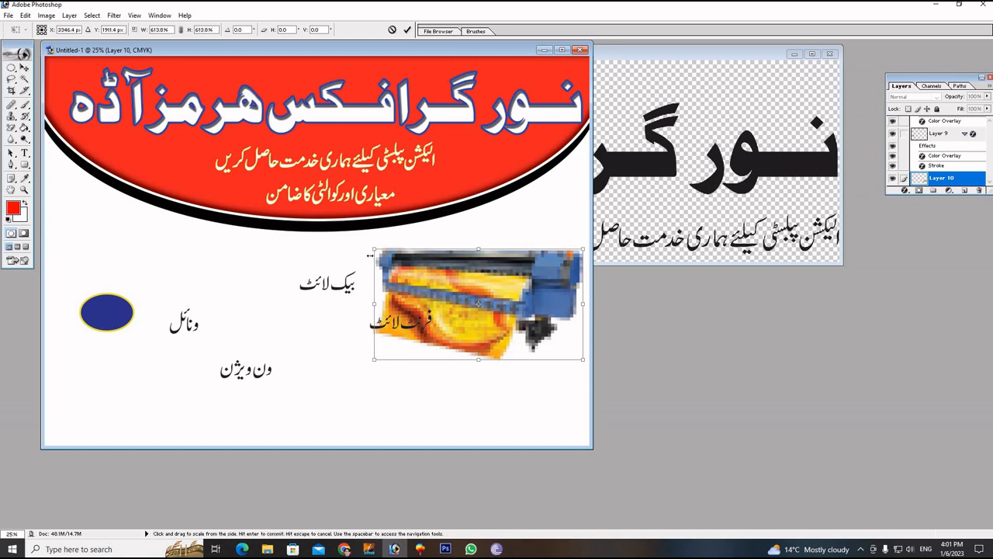
{"action": "left_click", "coordinate": [407, 29]}
{"action": "left_click_drag", "start_coordinate": [482, 299], "coordinate": [462, 386]}
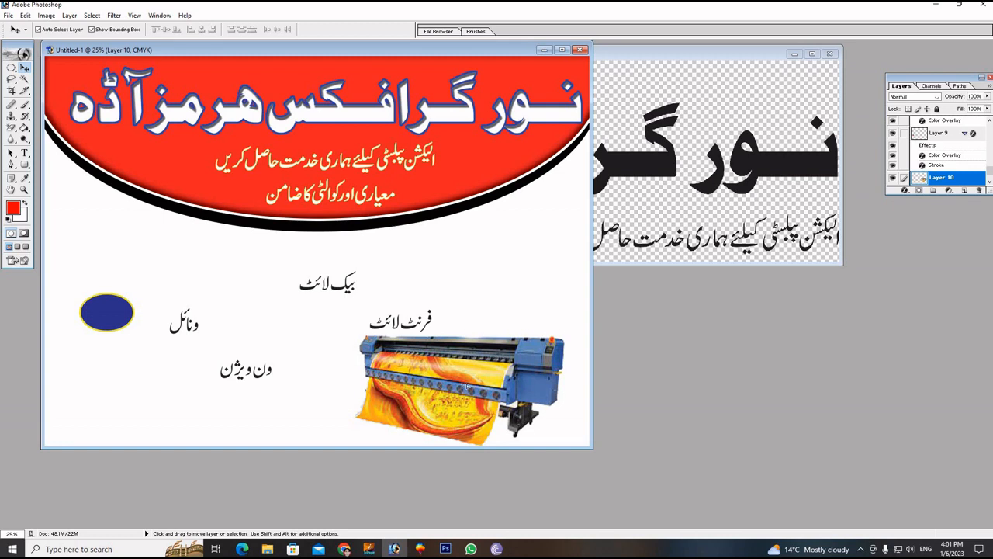
{"action": "key", "text": "shift+Right"}
{"action": "key", "text": "shift+Right"}
{"action": "key", "text": "shift+Right"}
- Move the text فرنٹ لائٹ away from the printer to a spot above ونائل
{"action": "left_click", "coordinate": [436, 317]}
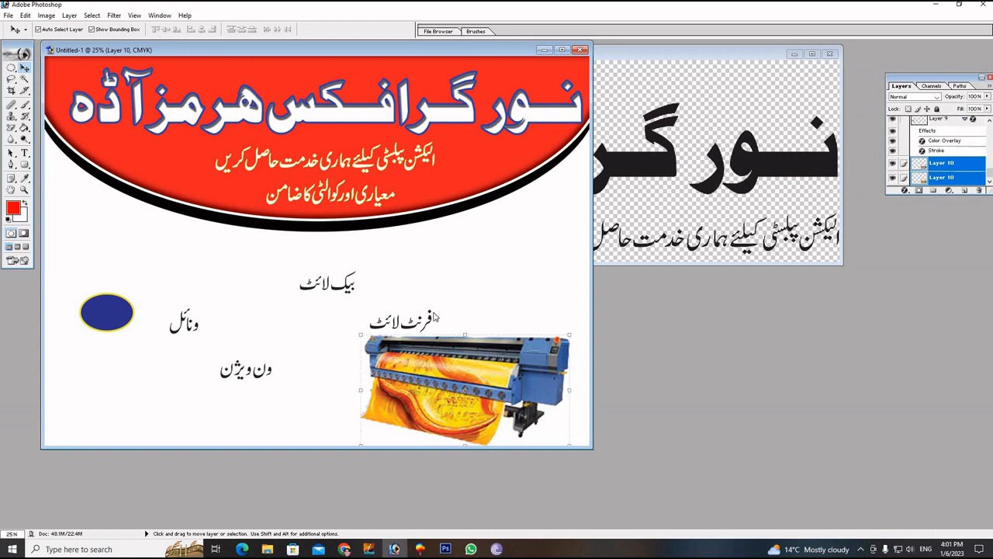
{"action": "left_click", "coordinate": [481, 206]}
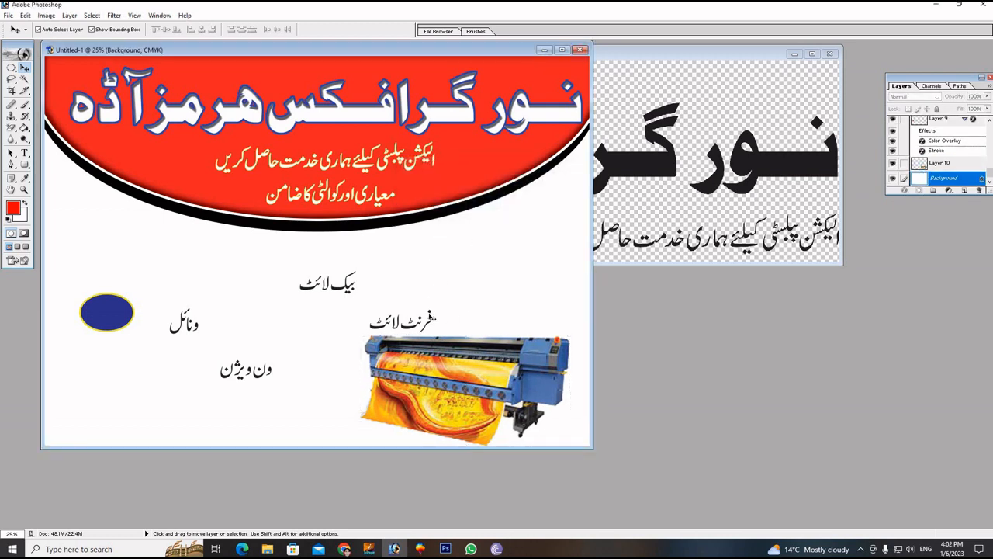
{"action": "left_click_drag", "start_coordinate": [401, 321], "coordinate": [225, 262]}
{"action": "left_click", "coordinate": [479, 373]}
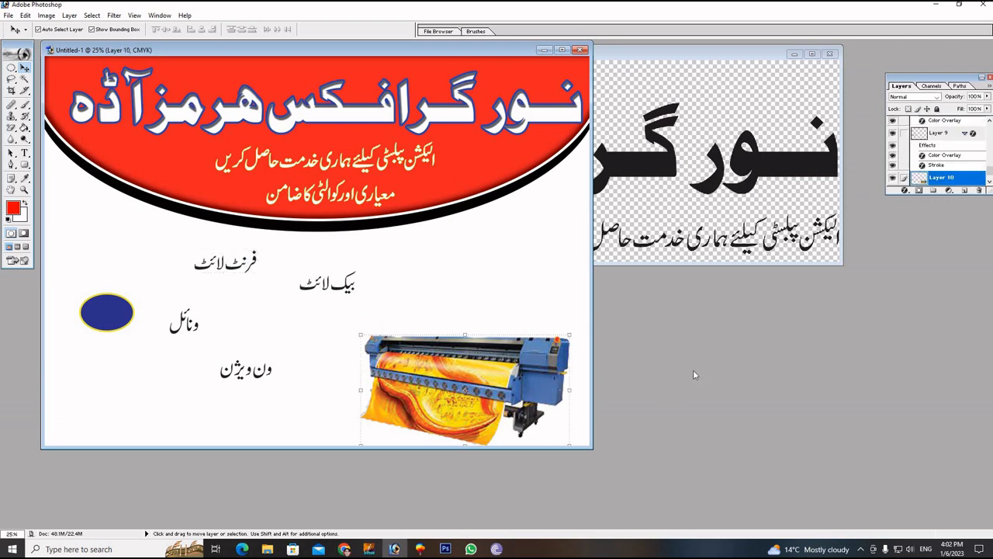
- Open the CMYK paint-bucket picture url.jpeg from the Desktop
{"action": "key", "text": "ctrl+o"}
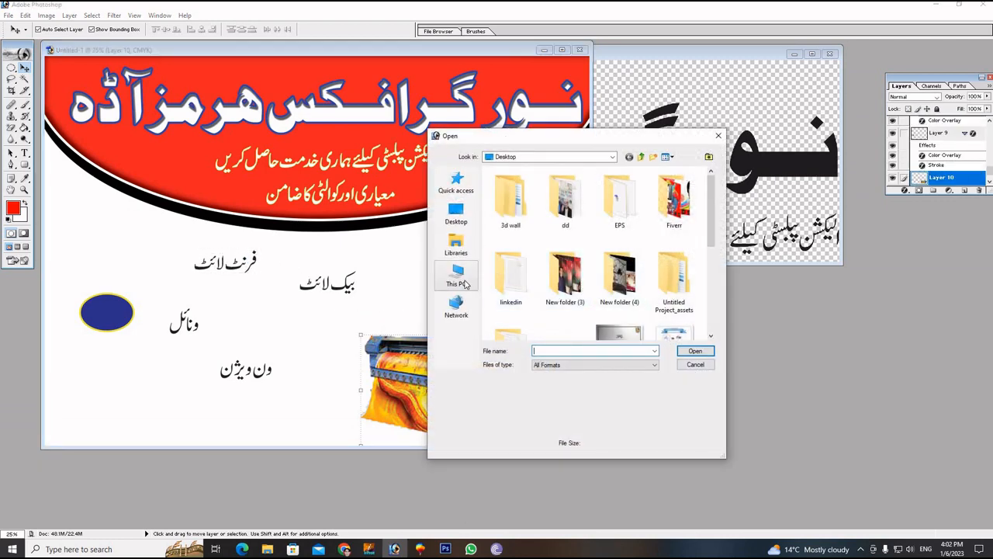
{"action": "left_click", "coordinate": [456, 217]}
{"action": "scroll", "coordinate": [539, 254], "scroll_direction": "down", "scroll_amount": 3}
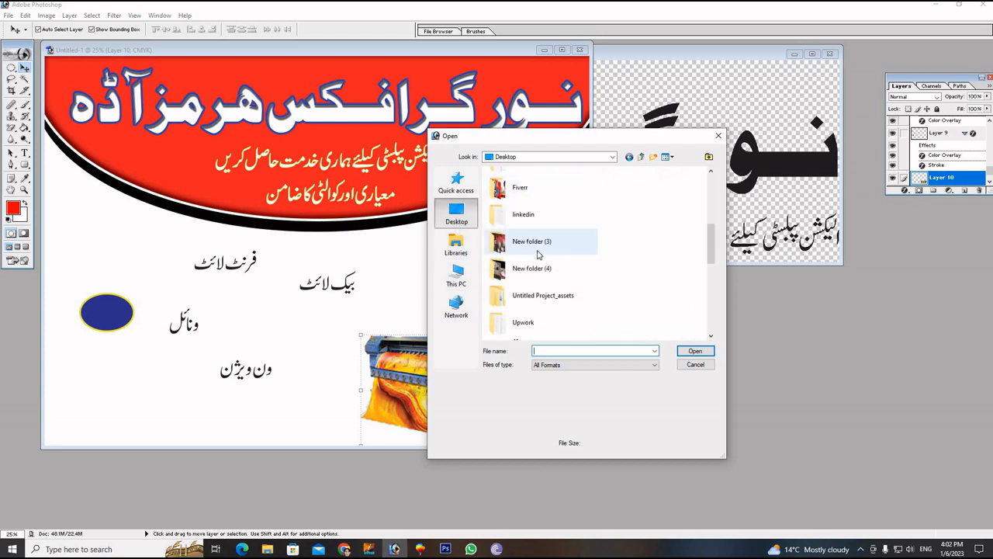
{"action": "scroll", "coordinate": [538, 254], "scroll_direction": "down", "scroll_amount": 5}
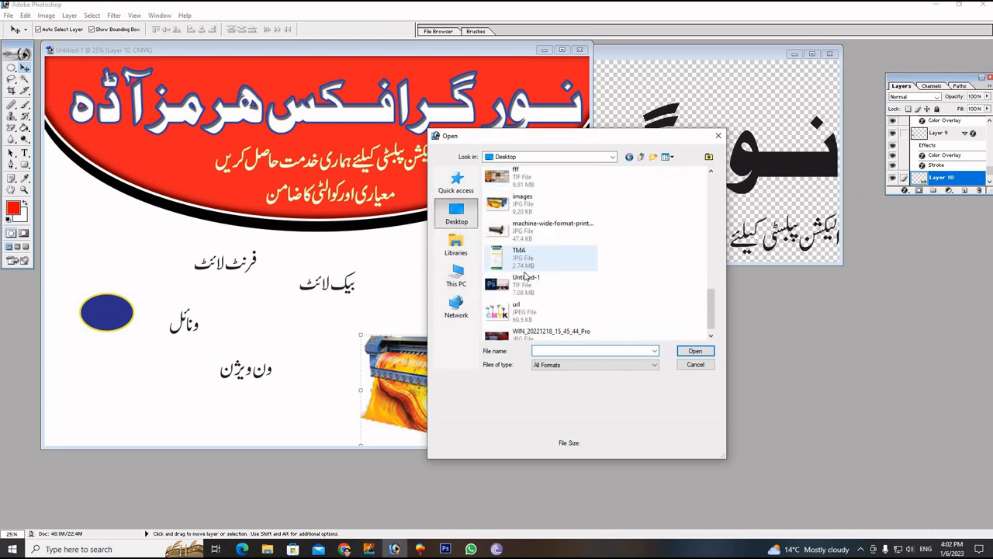
{"action": "scroll", "coordinate": [505, 301], "scroll_direction": "down", "scroll_amount": 1}
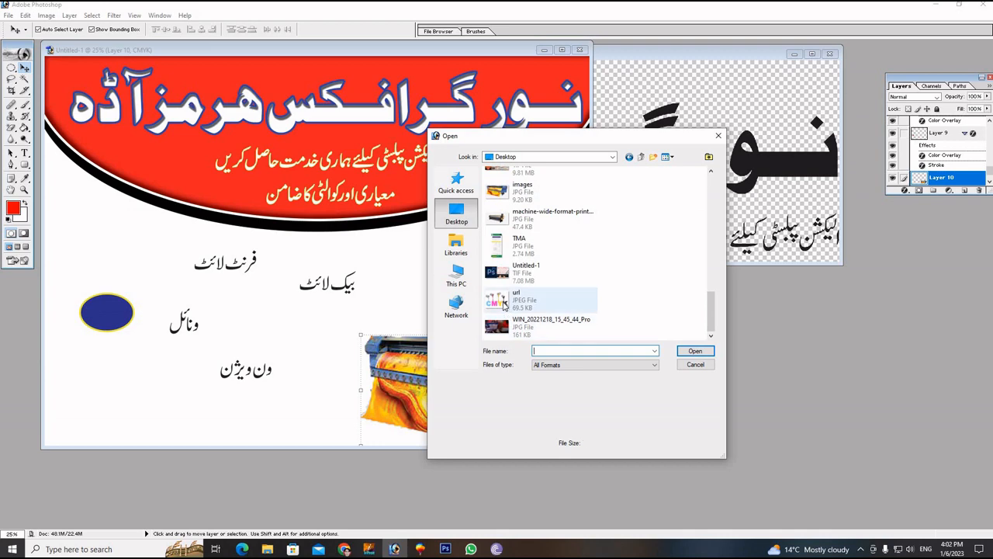
{"action": "left_click", "coordinate": [503, 302]}
{"action": "left_click", "coordinate": [693, 350]}
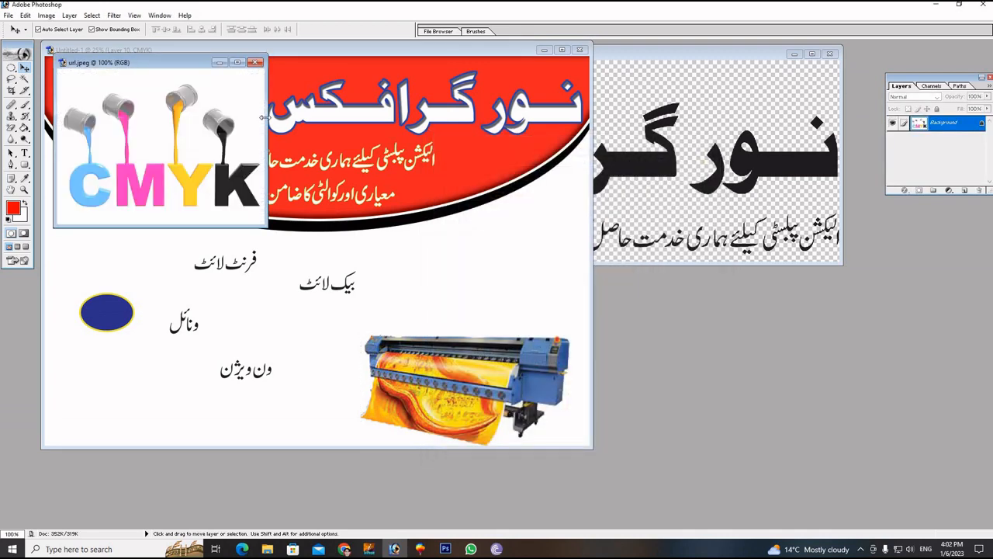
- Remove the CMYK picture's white background with the Magic Eraser and bring it into the layout above the printer
{"action": "left_click", "coordinate": [11, 128]}
{"action": "left_click", "coordinate": [62, 143]}
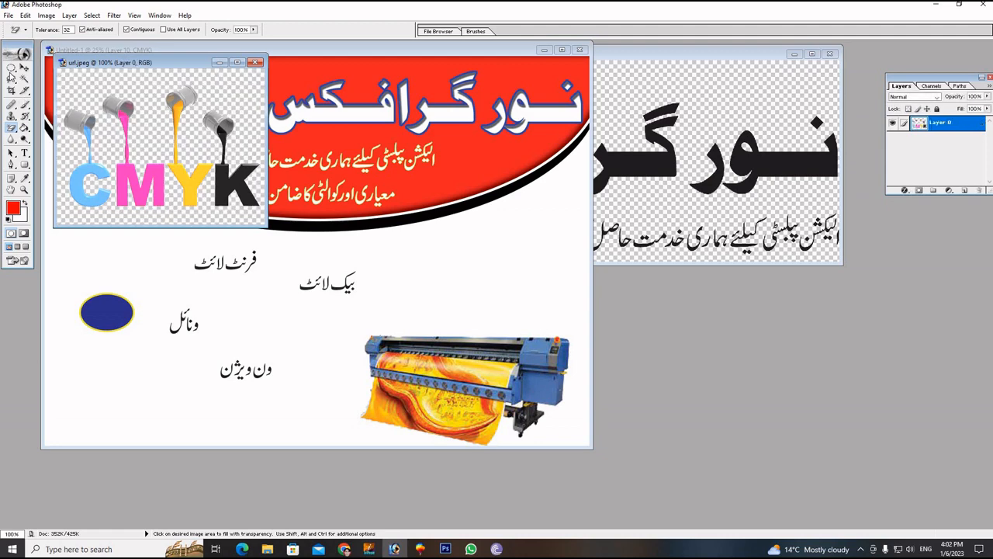
{"action": "left_click", "coordinate": [24, 69]}
{"action": "left_click_drag", "start_coordinate": [339, 249], "coordinate": [501, 207]}
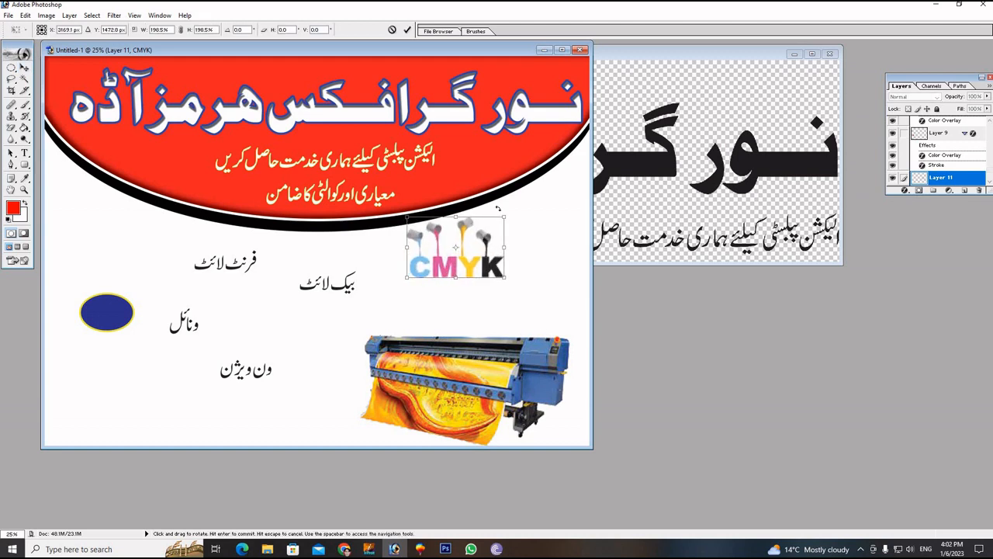
- Scale the CMYK image to about 429.2% and position it directly above the printer
{"action": "key", "text": "ctrl+z"}
{"action": "left_click_drag", "start_coordinate": [460, 243], "coordinate": [550, 188]}
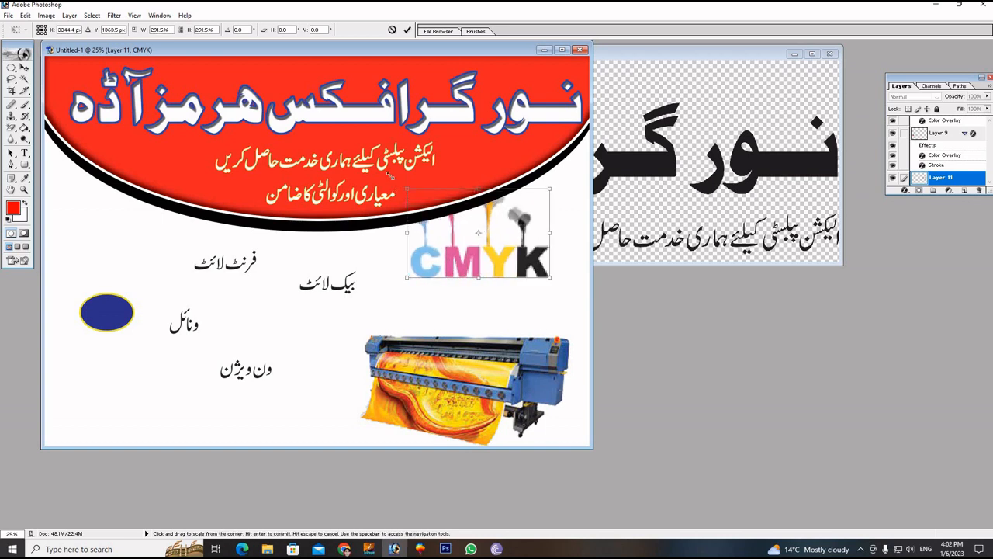
{"action": "left_click_drag", "start_coordinate": [406, 189], "coordinate": [340, 147]}
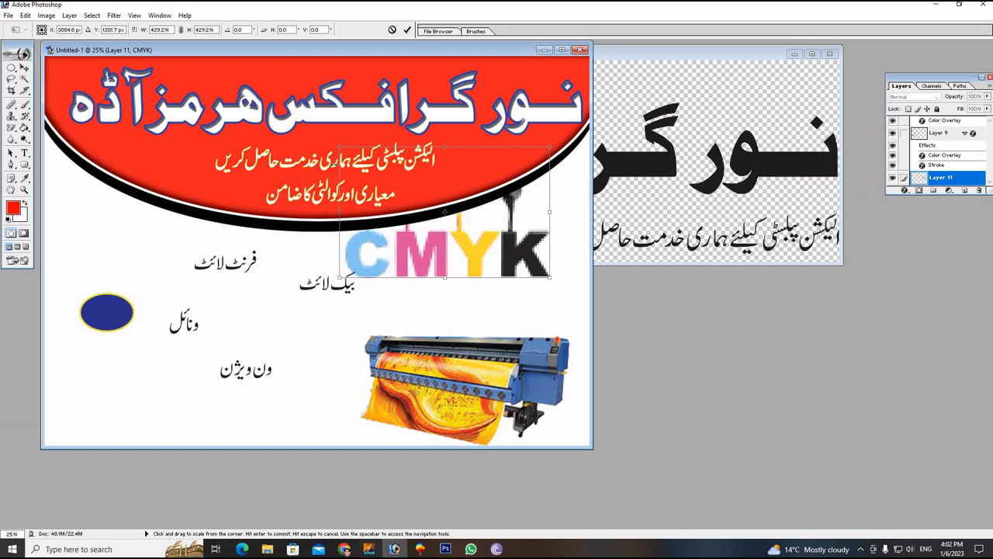
{"action": "left_click", "coordinate": [407, 29]}
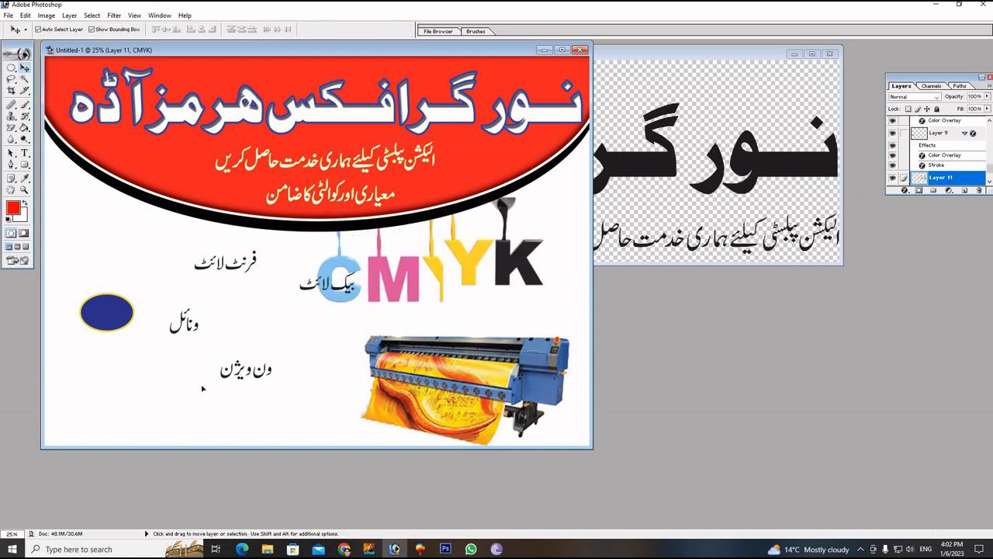
{"action": "mouse_move", "coordinate": [202, 388]}
{"action": "left_mouse_down"}
{"action": "mouse_move", "coordinate": [280, 383]}
{"action": "mouse_move", "coordinate": [314, 332]}
{"action": "mouse_move", "coordinate": [499, 304]}
{"action": "left_mouse_up"}
- Lower the printer slightly and move the CMYK image down so its buckets clear the header's black curve
{"action": "left_click", "coordinate": [482, 387]}
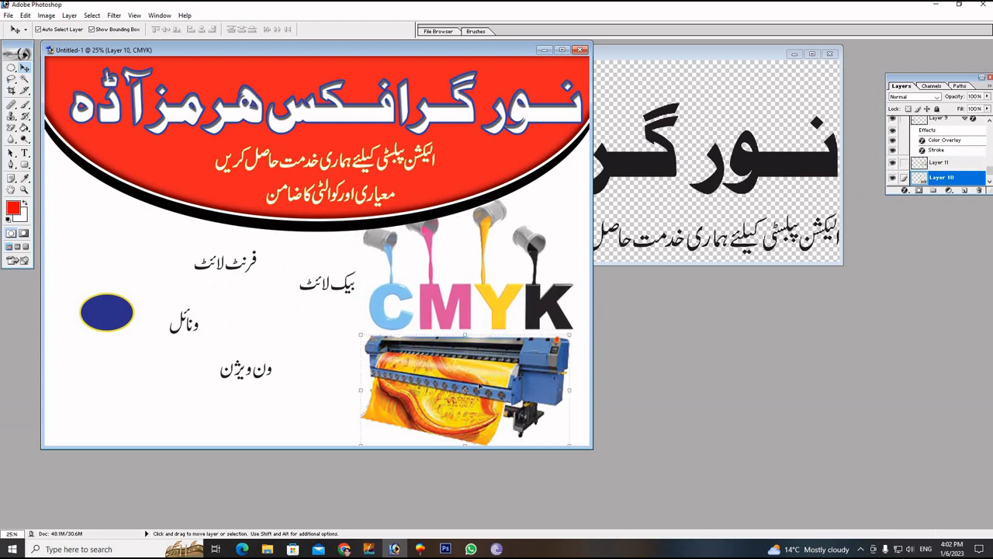
{"action": "left_click_drag", "start_coordinate": [479, 390], "coordinate": [487, 367]}
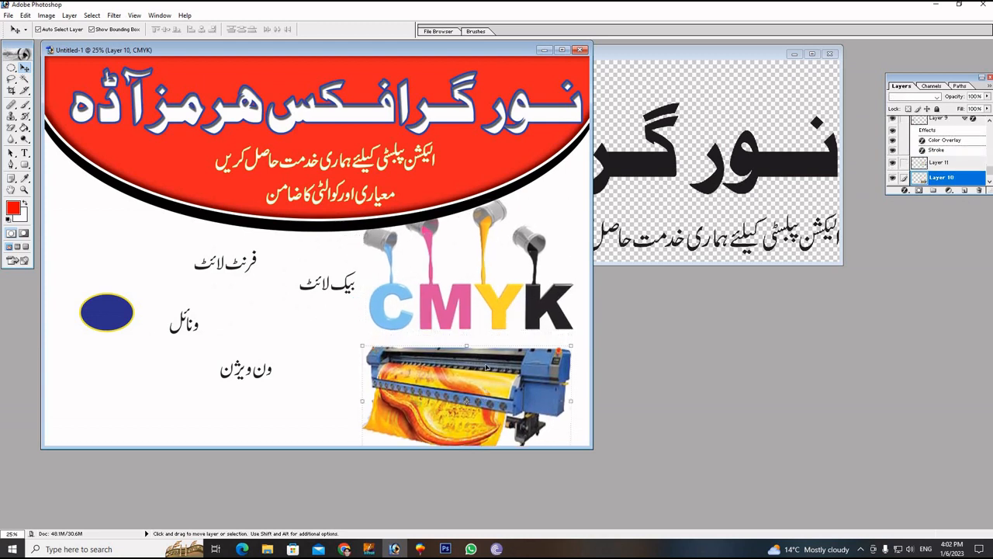
{"action": "left_click_drag", "start_coordinate": [500, 308], "coordinate": [501, 320]}
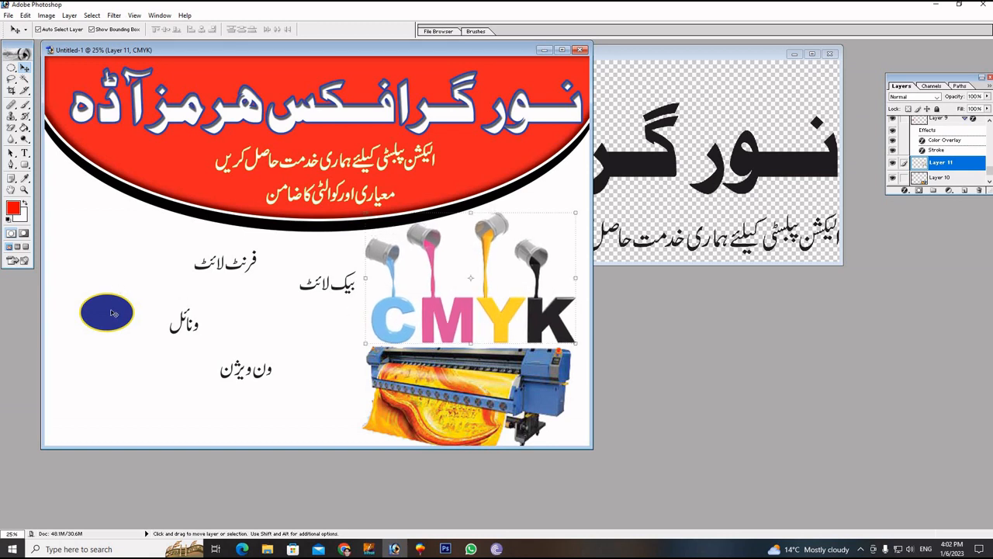
- Duplicate the blue ellipse into a vertical column of four and enlarge the top one to about 140.7%
{"action": "left_click_drag", "start_coordinate": [113, 313], "coordinate": [115, 427]}
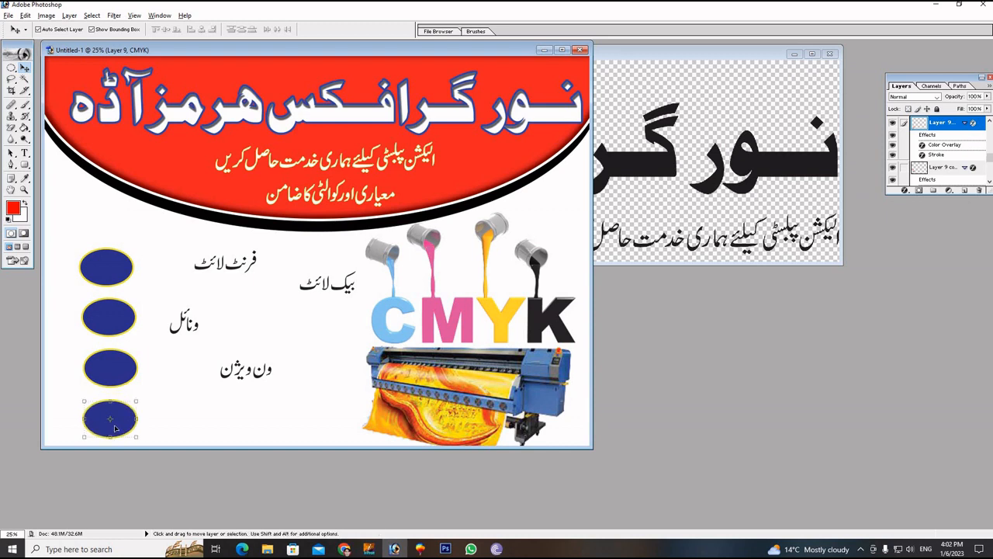
{"action": "left_click", "coordinate": [108, 262]}
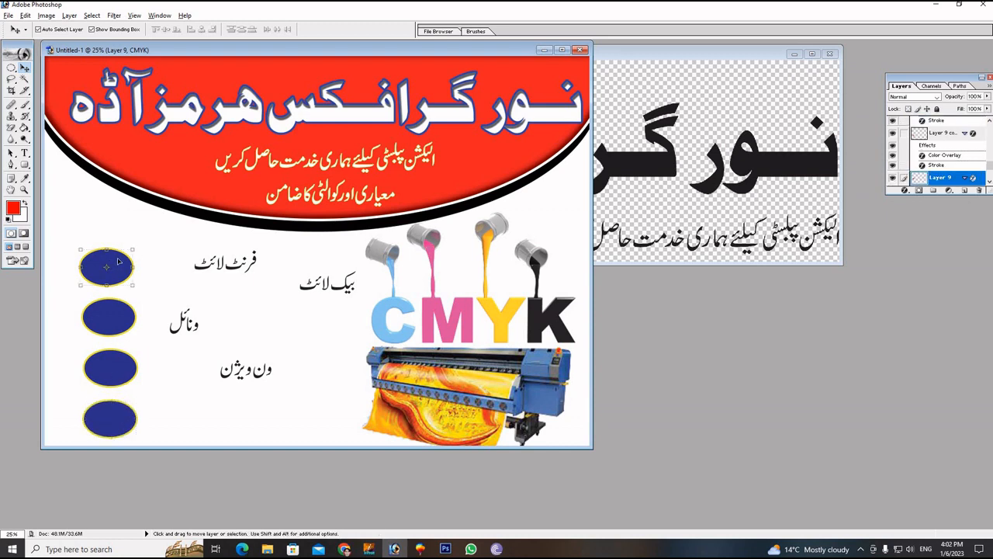
{"action": "left_click_drag", "start_coordinate": [135, 247], "coordinate": [154, 234]}
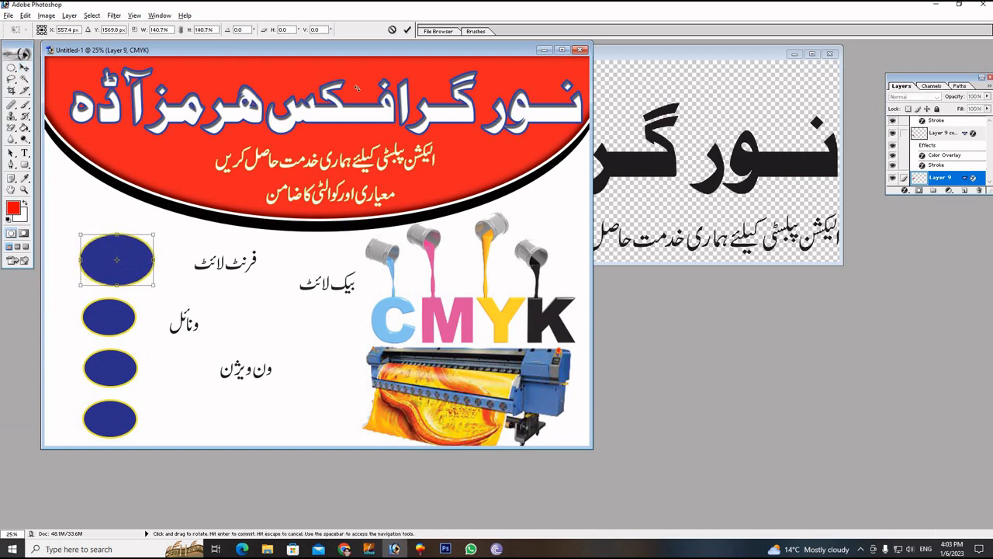
{"action": "key", "text": "Return"}
- Enlarge the three smaller blue ellipses, from upper to lower, to about 134.0%, 140.9% and 139.0%
{"action": "left_click", "coordinate": [109, 320]}
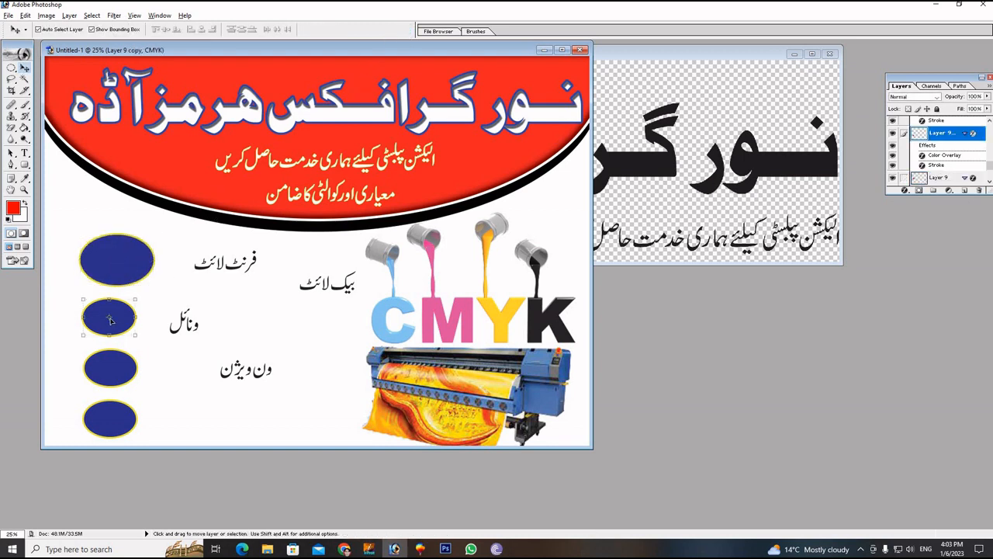
{"action": "left_click_drag", "start_coordinate": [136, 298], "coordinate": [154, 286]}
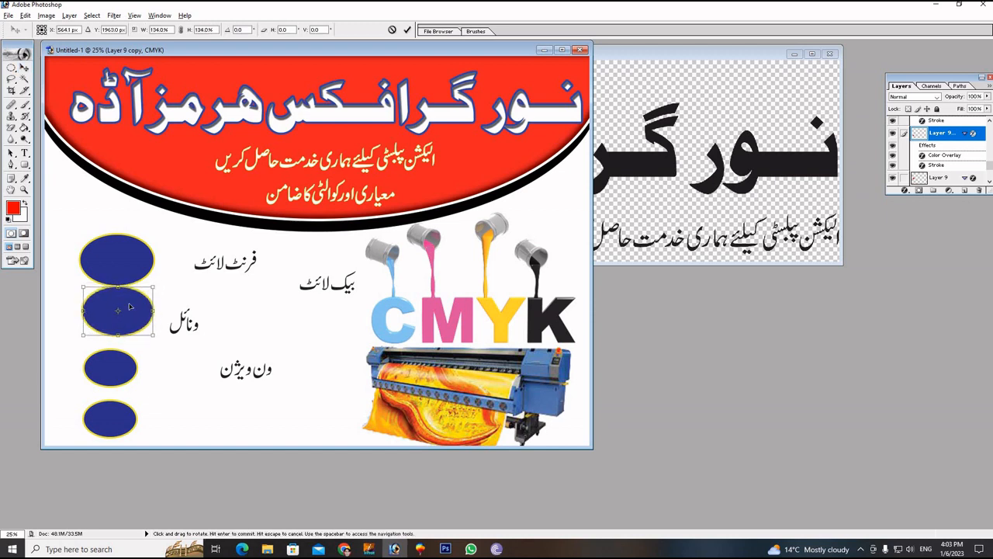
{"action": "left_click", "coordinate": [407, 29]}
{"action": "left_click", "coordinate": [111, 374]}
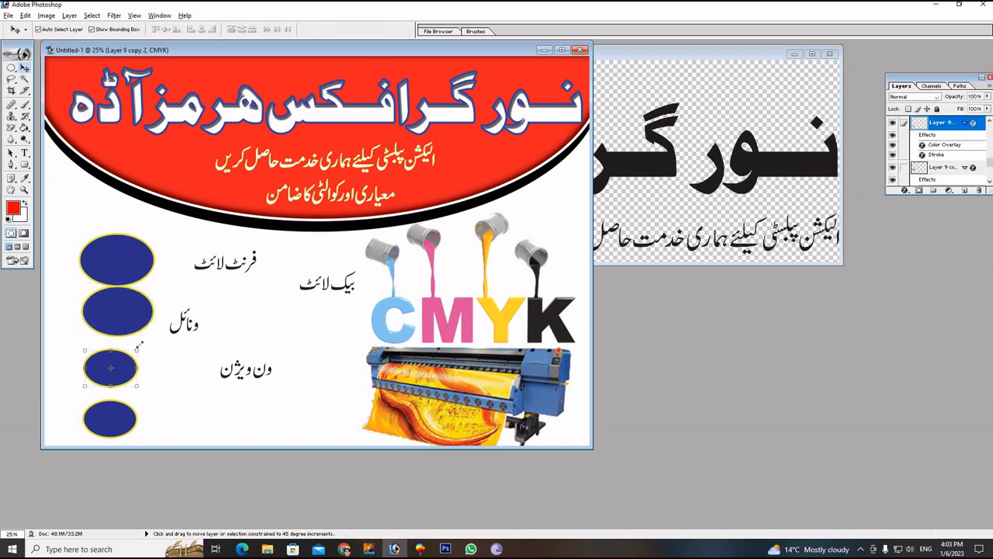
{"action": "left_click_drag", "start_coordinate": [137, 348], "coordinate": [157, 335]}
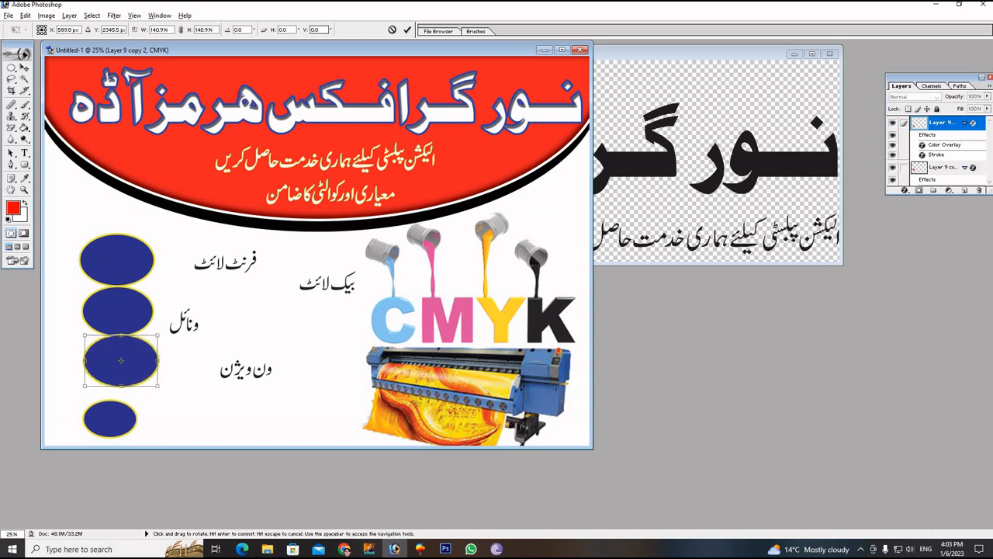
{"action": "left_click", "coordinate": [406, 30]}
{"action": "left_click", "coordinate": [109, 420]}
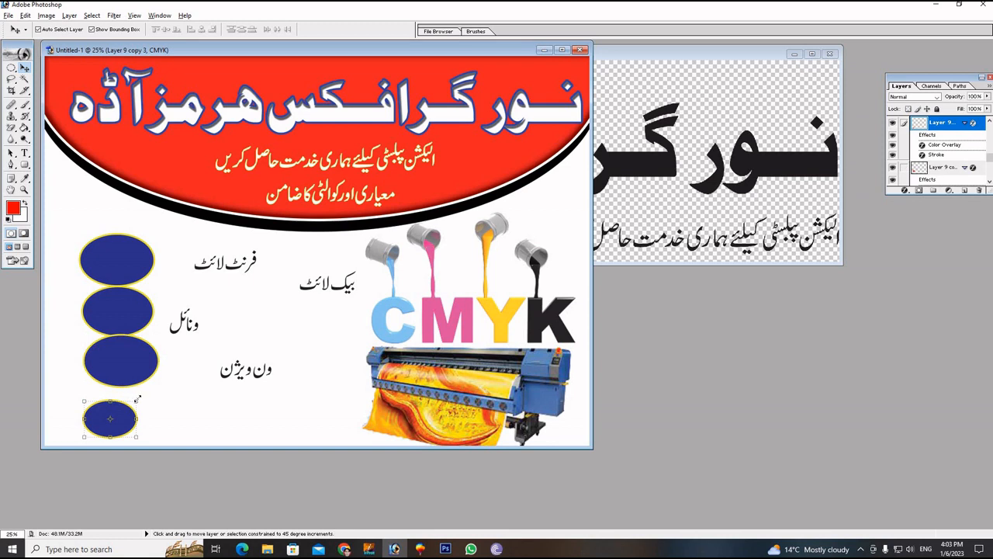
{"action": "key", "text": "ctrl+t"}
{"action": "left_click_drag", "start_coordinate": [137, 400], "coordinate": [157, 383]}
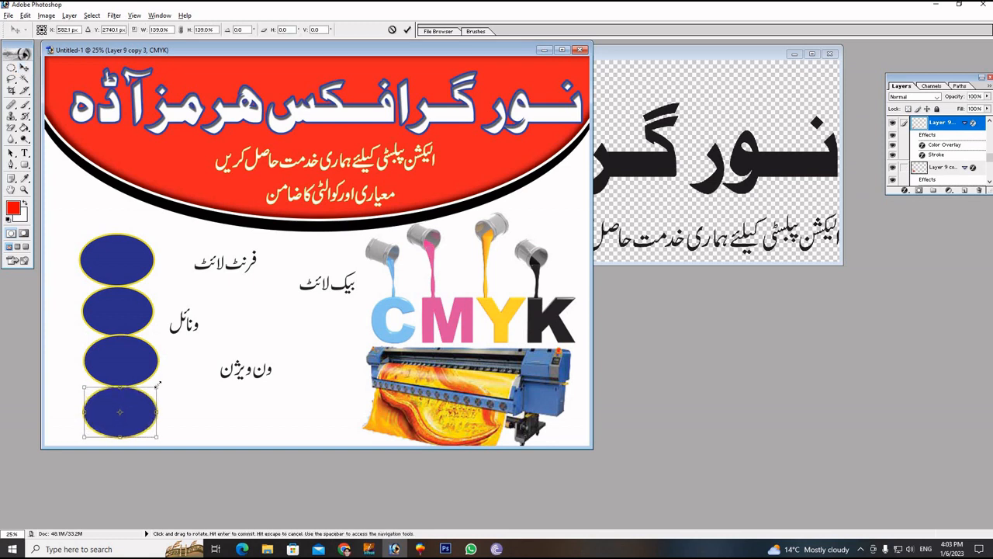
{"action": "left_click", "coordinate": [408, 29]}
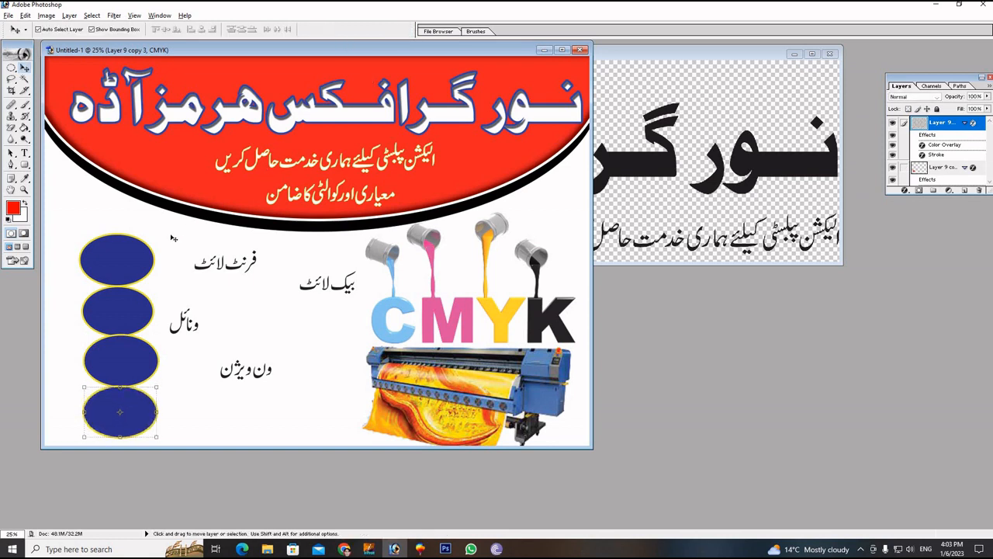
- Shift the four blue ellipses toward the layout's left edge and space them evenly in a vertical column
{"action": "left_click_drag", "start_coordinate": [114, 258], "coordinate": [90, 229]}
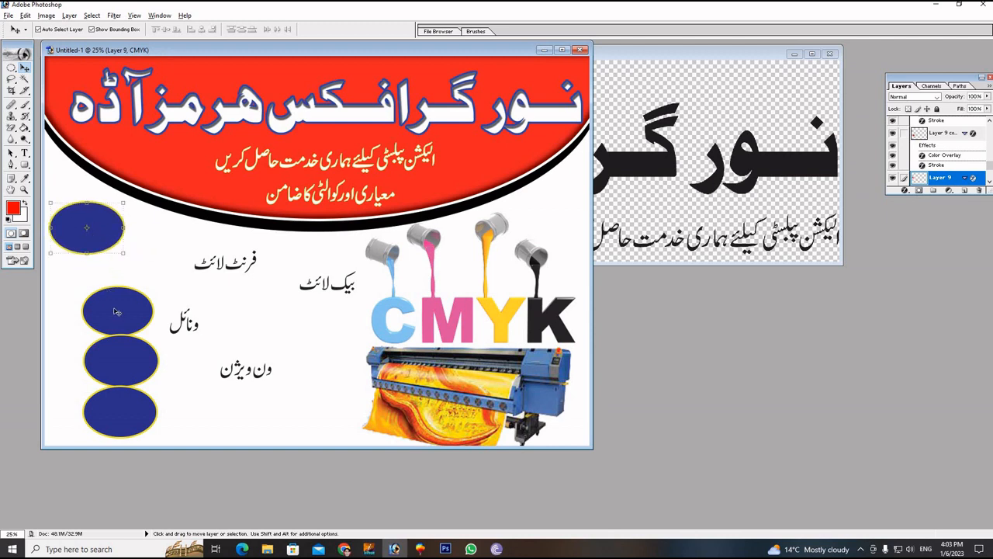
{"action": "left_click_drag", "start_coordinate": [116, 312], "coordinate": [93, 295]}
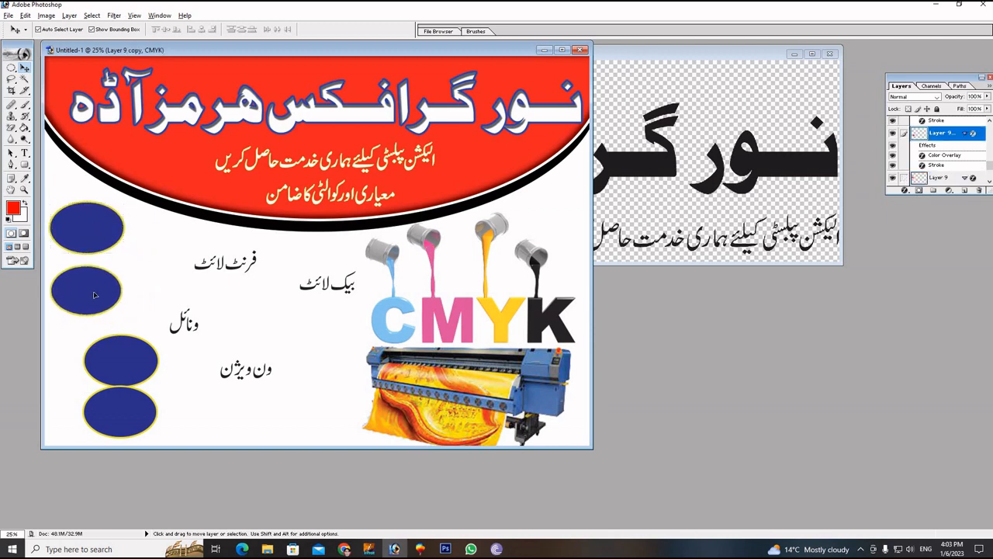
{"action": "left_click_drag", "start_coordinate": [129, 358], "coordinate": [102, 352]}
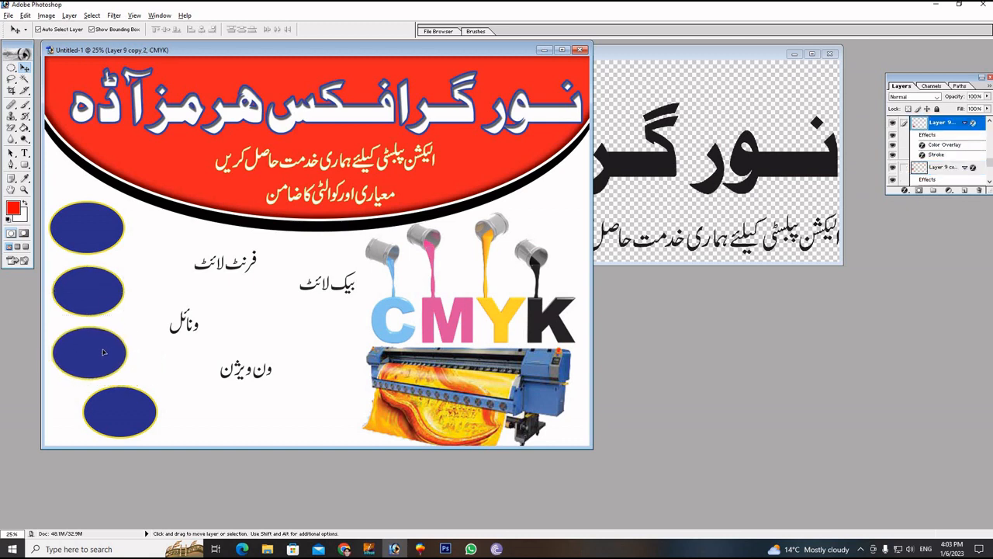
{"action": "left_click_drag", "start_coordinate": [141, 402], "coordinate": [111, 408]}
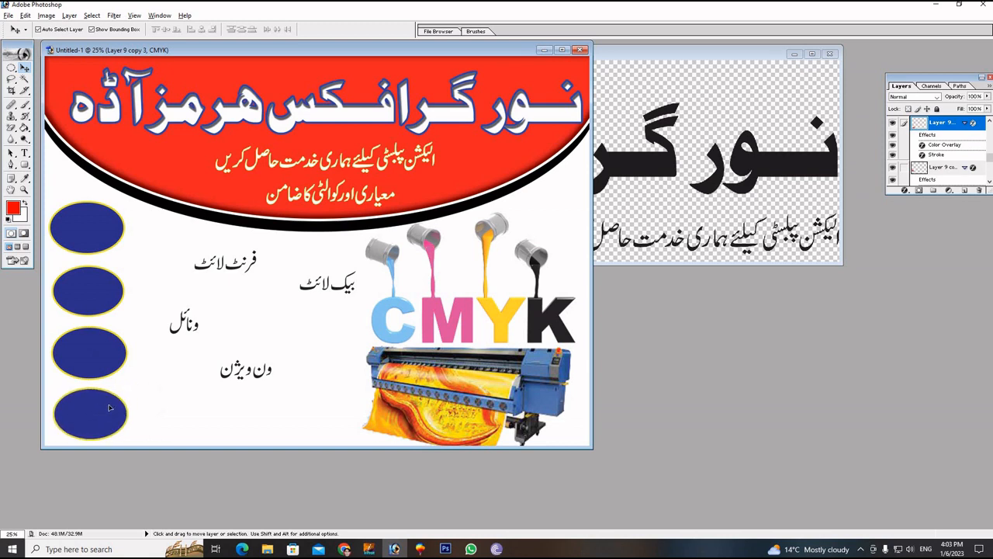
- Place the text فرنٹ لائٹ on the top ellipse and give it a white (FFFFFF) Color Overlay
{"action": "left_click_drag", "start_coordinate": [258, 261], "coordinate": [117, 230]}
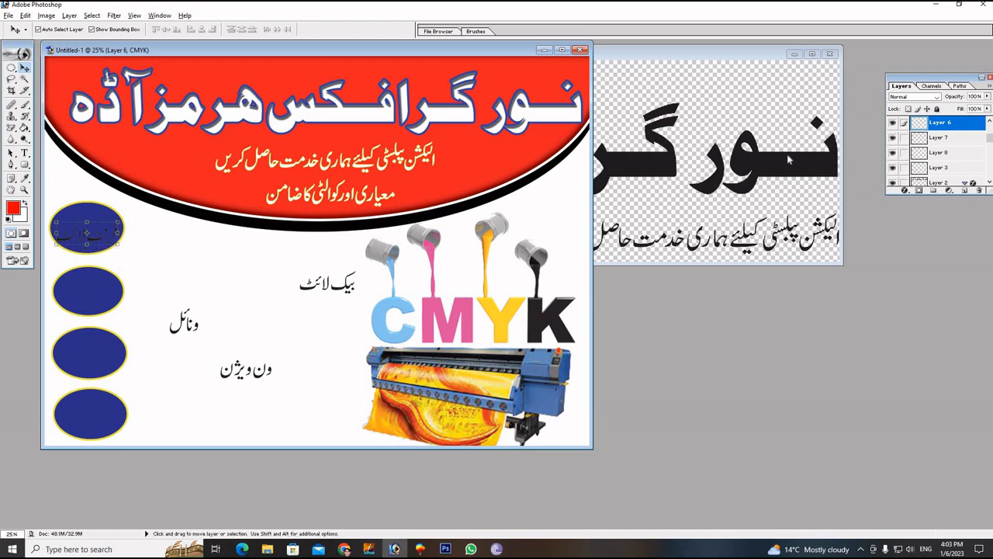
{"action": "left_click", "coordinate": [904, 190]}
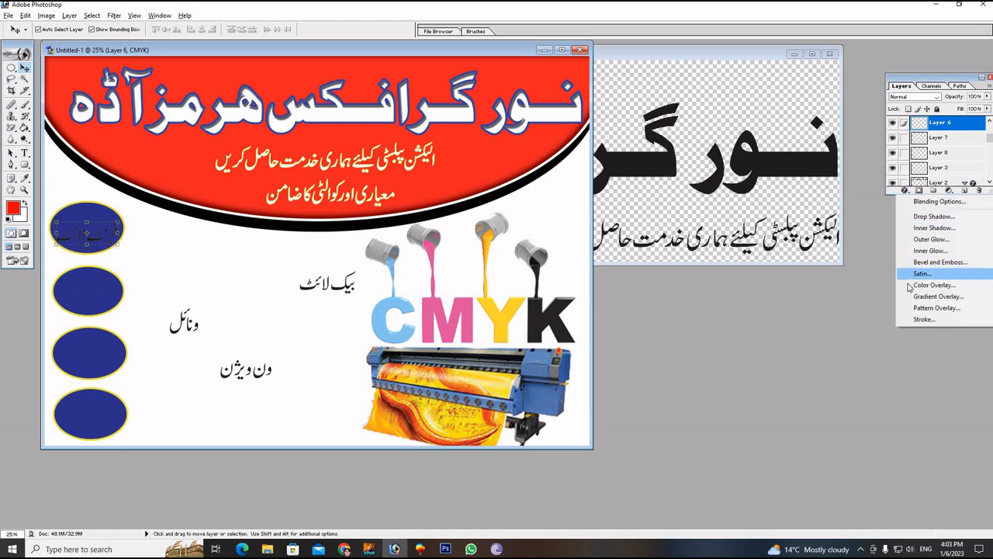
{"action": "left_click", "coordinate": [916, 286]}
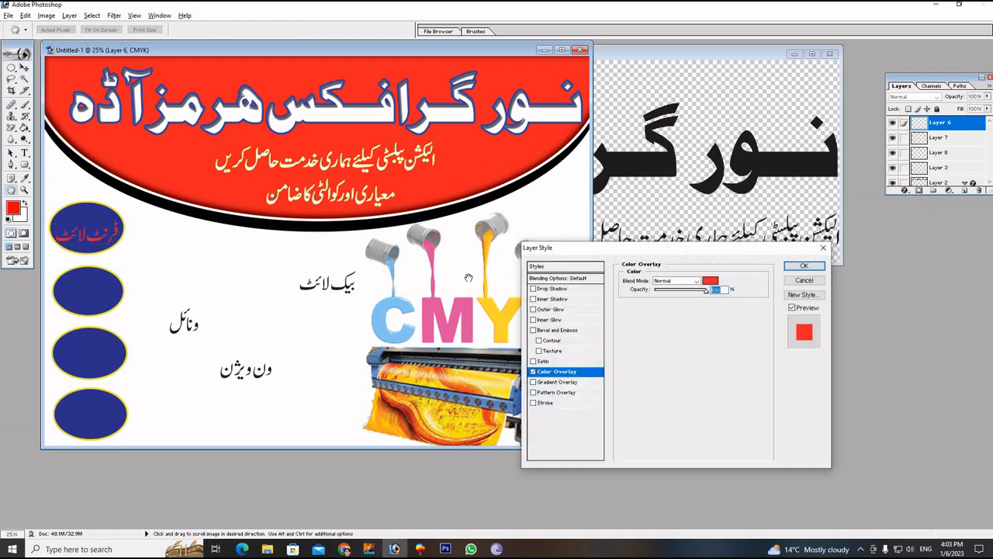
{"action": "left_click", "coordinate": [711, 281]}
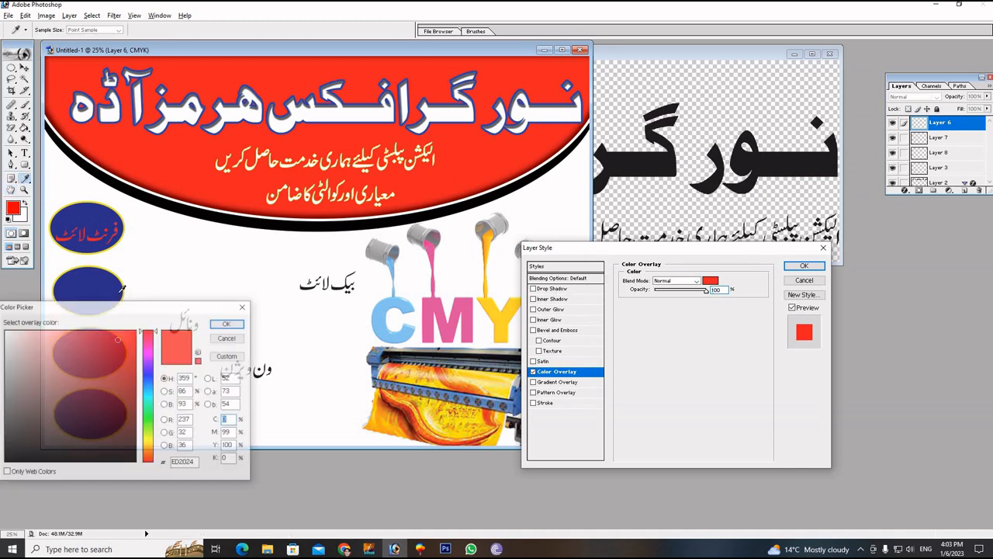
{"action": "left_click", "coordinate": [6, 331]}
{"action": "left_click", "coordinate": [217, 323]}
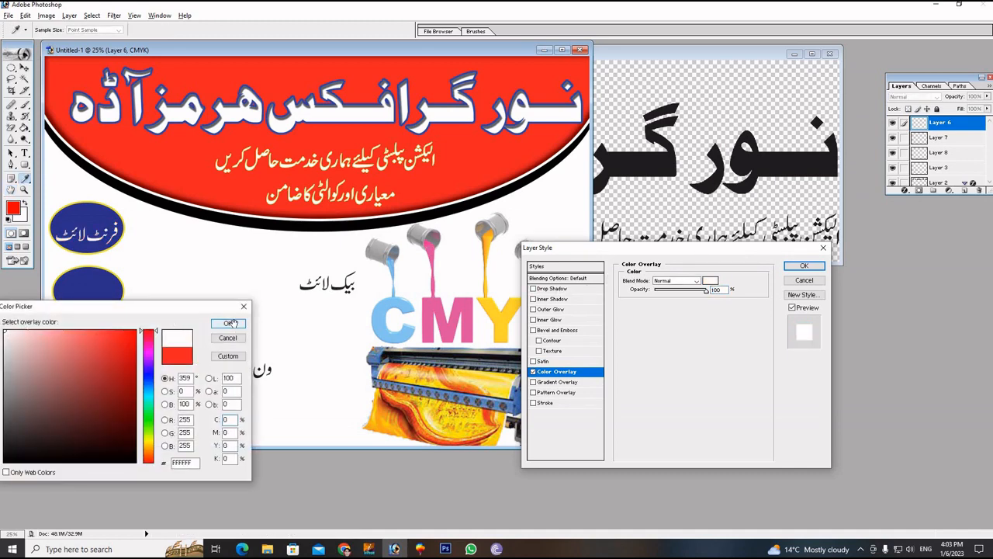
{"action": "left_click", "coordinate": [802, 269]}
{"action": "left_click", "coordinate": [201, 274]}
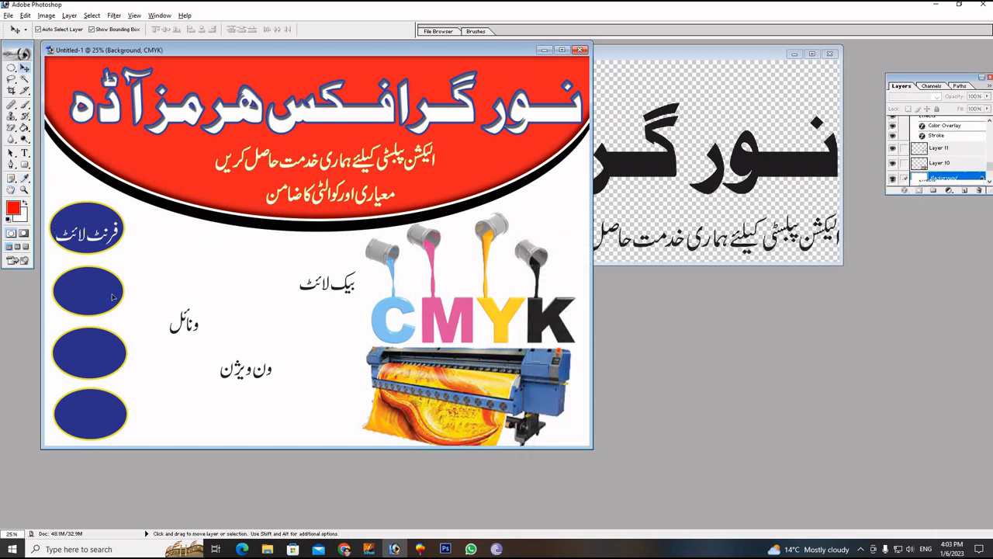
- Change the second ellipse's Color Overlay to bright yellow (F6FF00)
{"action": "left_click", "coordinate": [113, 297]}
{"action": "left_click", "coordinate": [906, 193]}
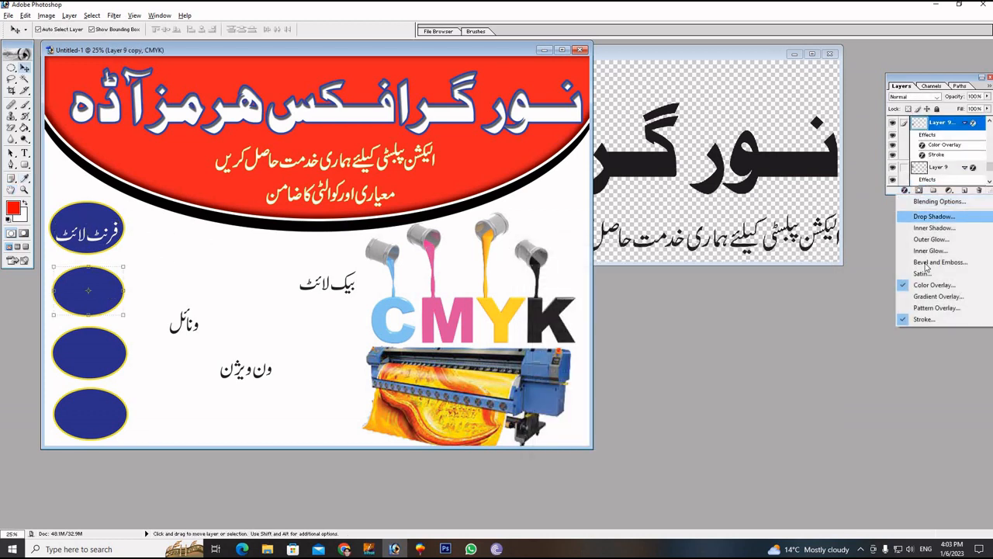
{"action": "left_click", "coordinate": [935, 284]}
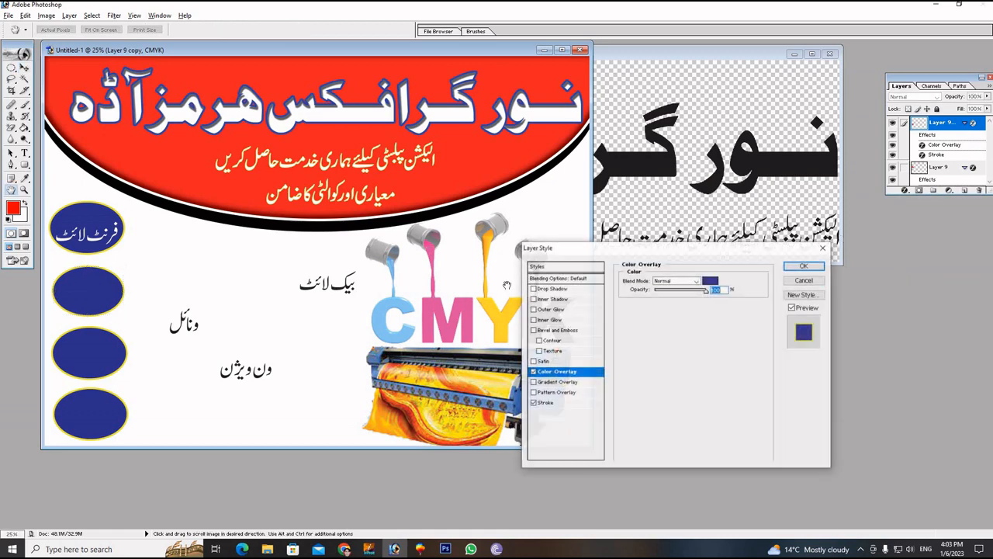
{"action": "left_click", "coordinate": [710, 280]}
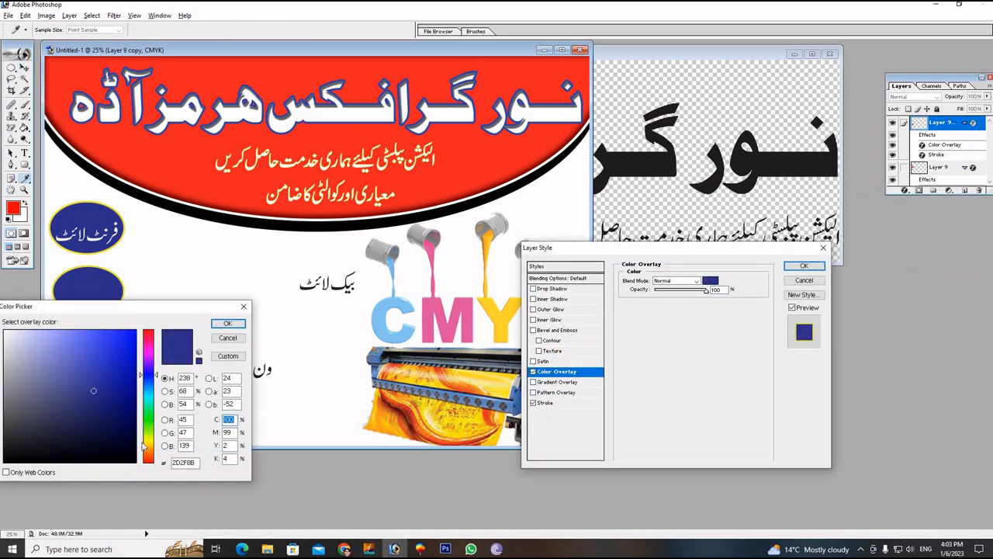
{"action": "left_click", "coordinate": [149, 439]}
{"action": "left_click", "coordinate": [131, 334]}
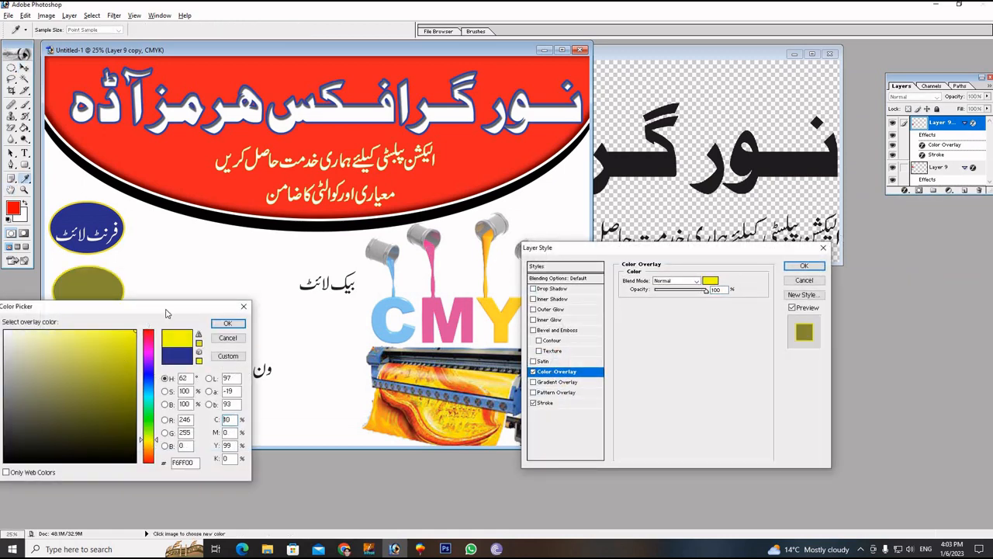
{"action": "left_click", "coordinate": [227, 323]}
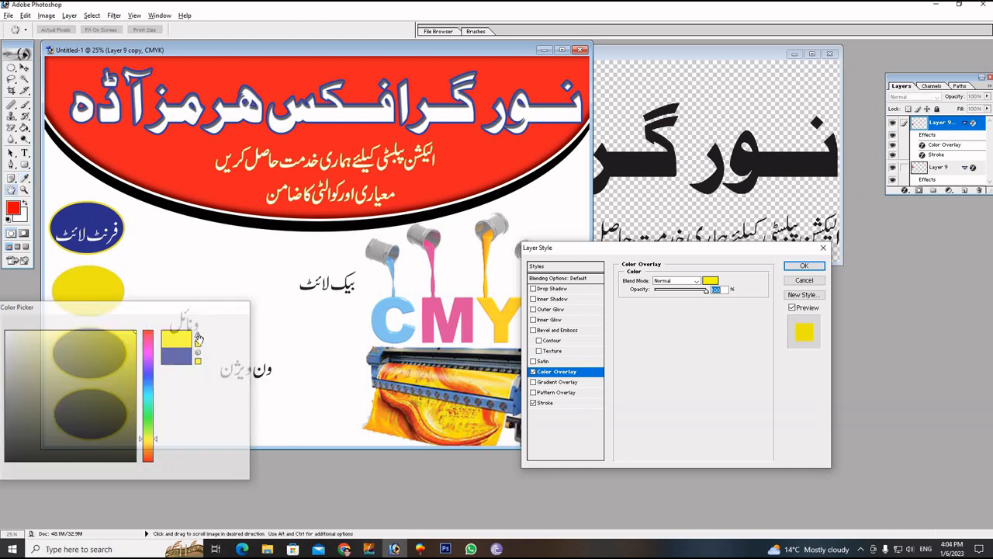
- Change the yellow ellipse's stroke color to dark blue and place the text بیک لائٹ on the ellipse
{"action": "left_click", "coordinate": [563, 407]}
{"action": "left_click", "coordinate": [646, 339]}
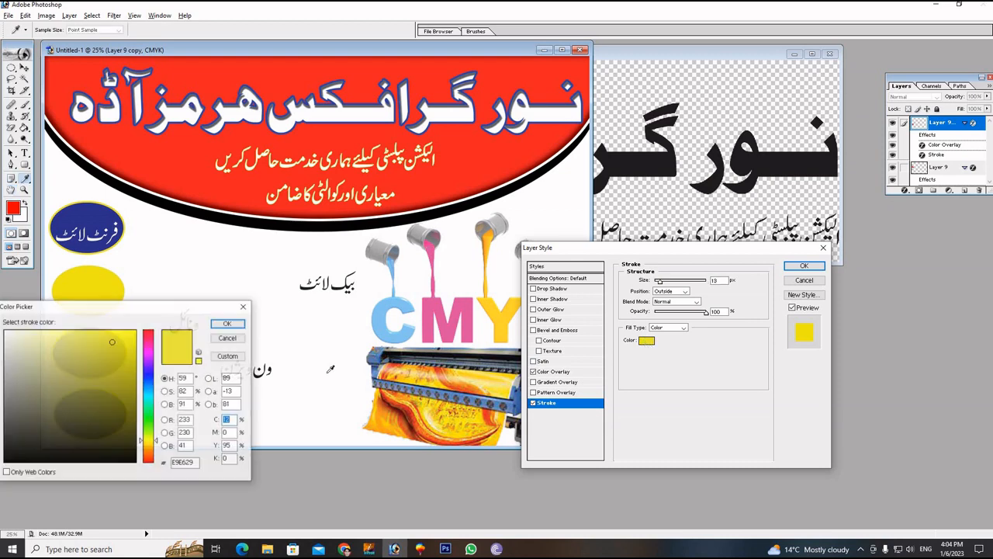
{"action": "mouse_move", "coordinate": [162, 314]}
{"action": "left_mouse_down"}
{"action": "mouse_move", "coordinate": [215, 333]}
{"action": "mouse_move", "coordinate": [235, 357]}
{"action": "left_mouse_up"}
{"action": "left_click", "coordinate": [221, 420]}
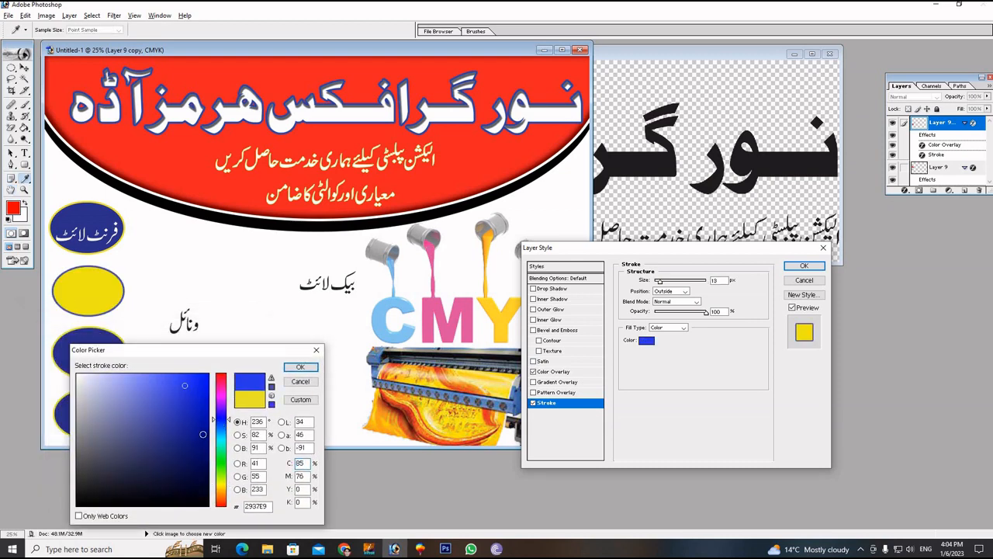
{"action": "left_click", "coordinate": [203, 434]}
{"action": "left_click", "coordinate": [299, 365]}
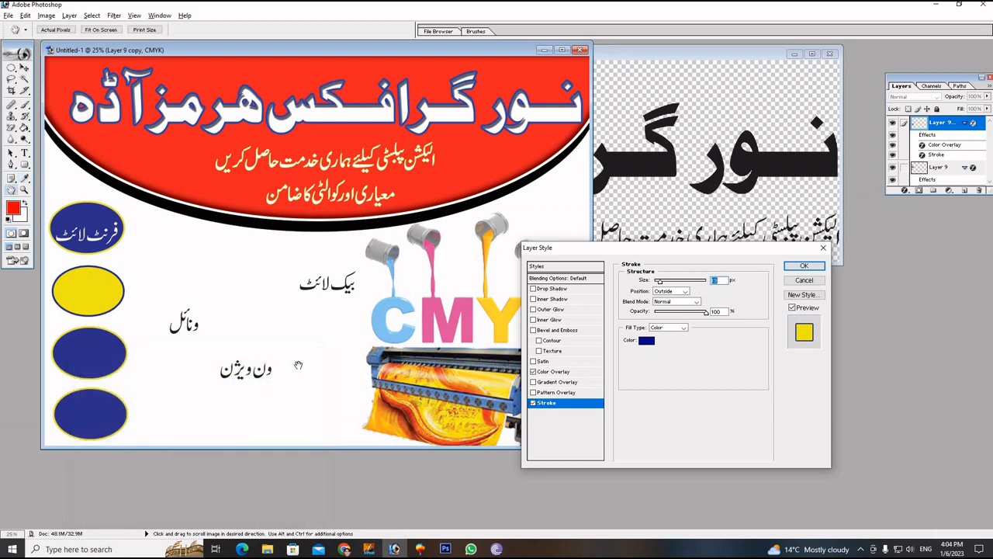
{"action": "left_click", "coordinate": [799, 266]}
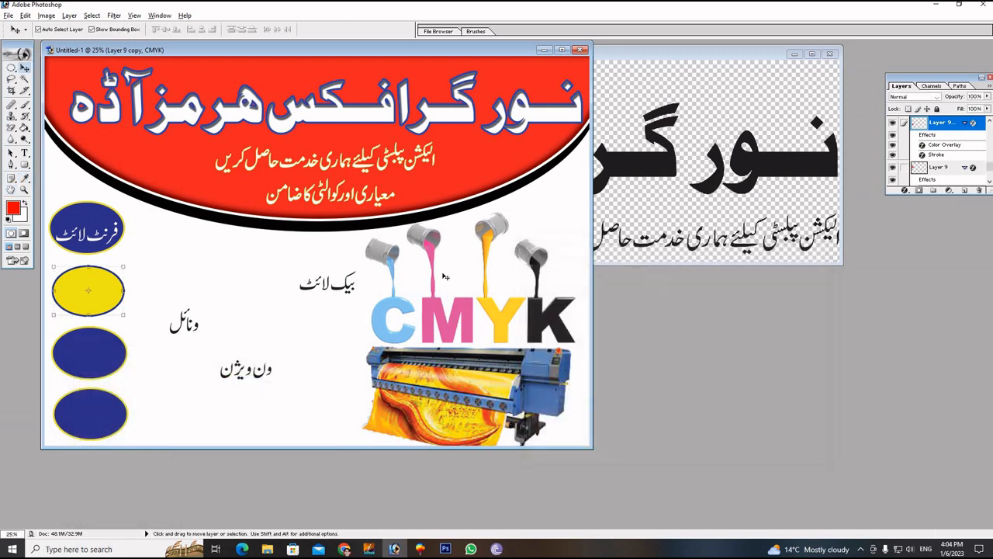
{"action": "left_click_drag", "start_coordinate": [334, 288], "coordinate": [96, 295]}
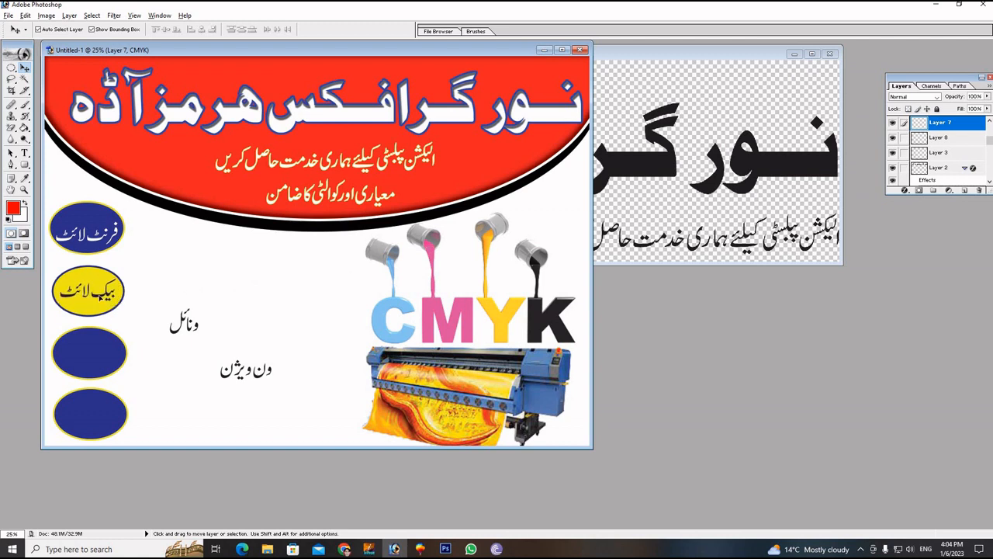
- Change the third ellipse's Color Overlay to orange-red (F83A00)
{"action": "left_click", "coordinate": [97, 357]}
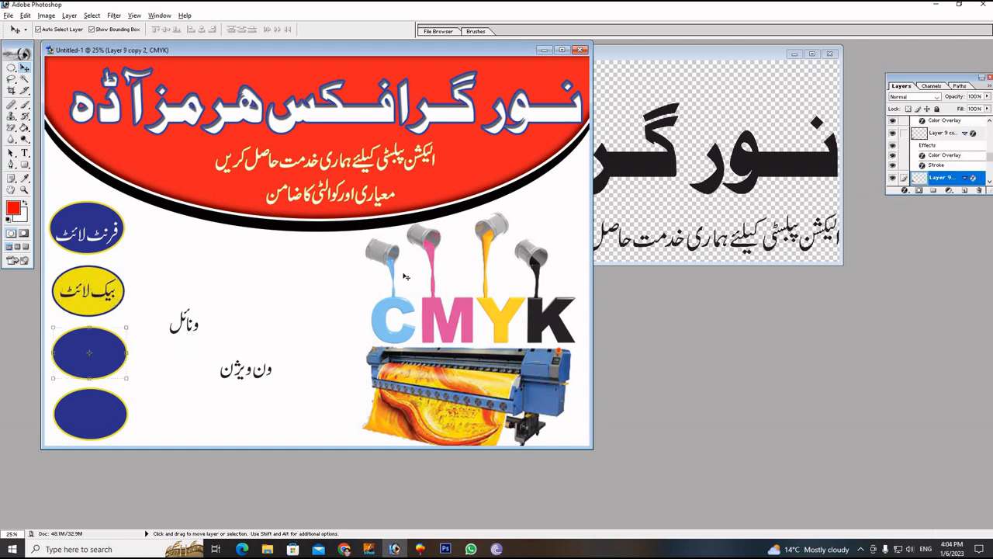
{"action": "left_click", "coordinate": [905, 193]}
{"action": "left_click", "coordinate": [917, 282]}
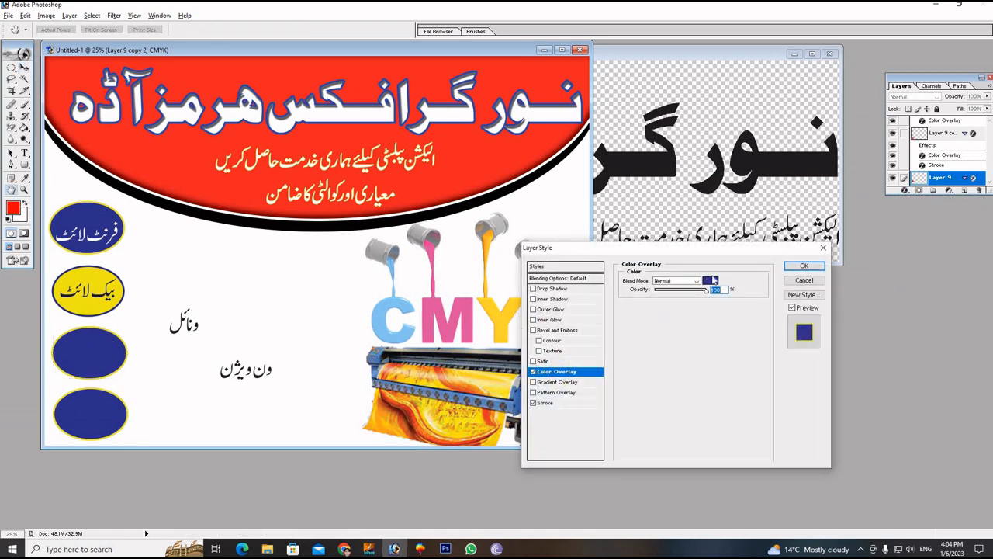
{"action": "left_click", "coordinate": [711, 279]}
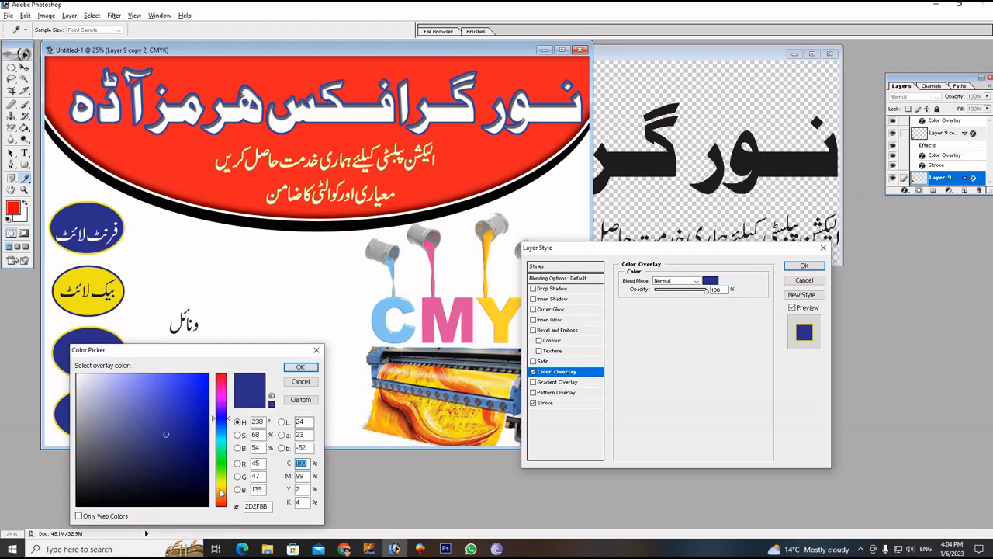
{"action": "left_click", "coordinate": [223, 501]}
{"action": "left_click", "coordinate": [204, 382]}
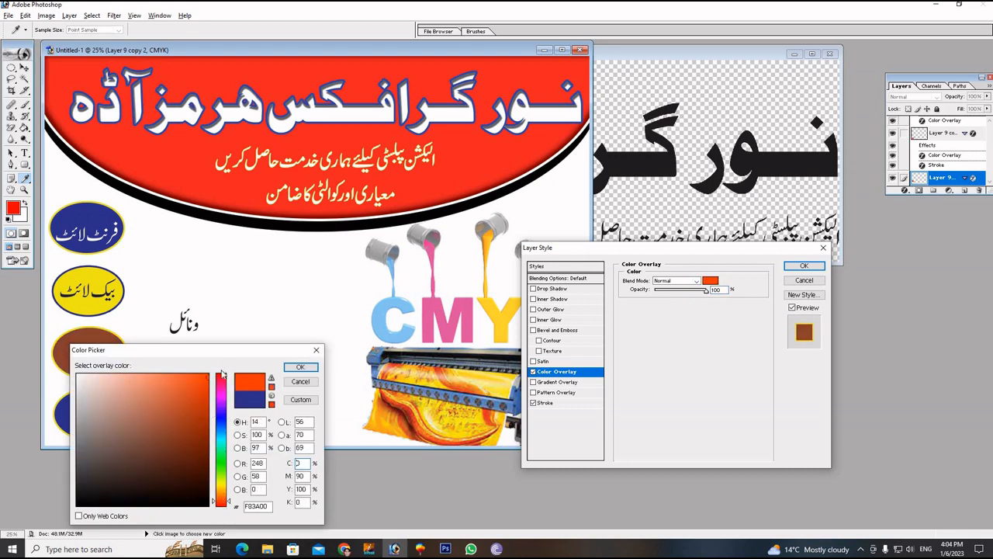
{"action": "left_click", "coordinate": [300, 368]}
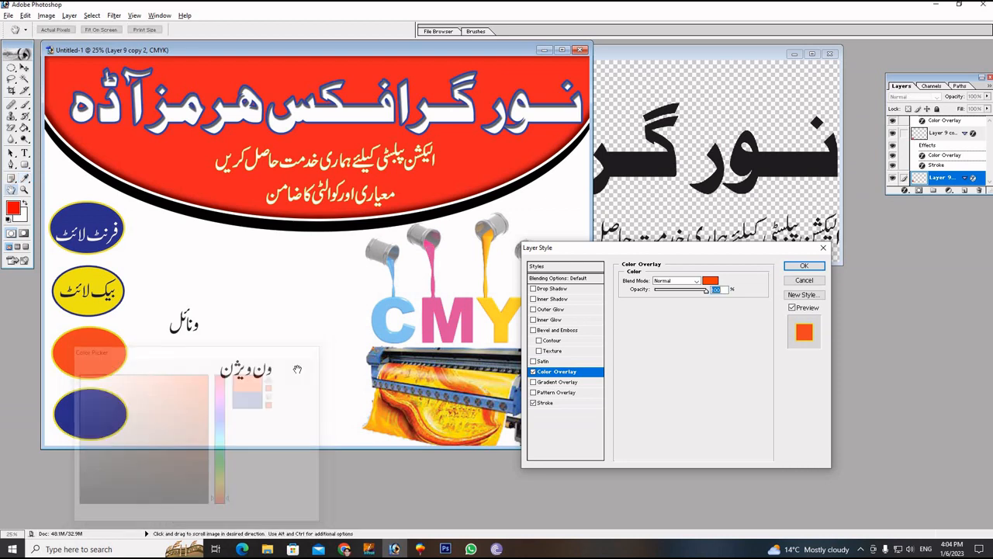
{"action": "left_click", "coordinate": [805, 269]}
{"action": "key", "text": "v"}
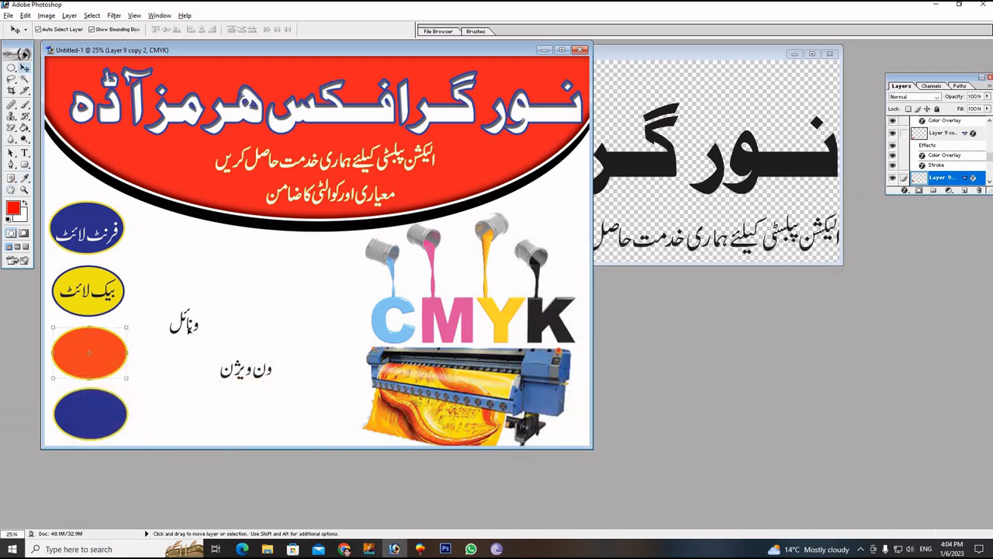
- Place the text ونائل on the orange-red third ellipse and give the text a dark blue Color Overlay
{"action": "left_click_drag", "start_coordinate": [189, 331], "coordinate": [96, 361]}
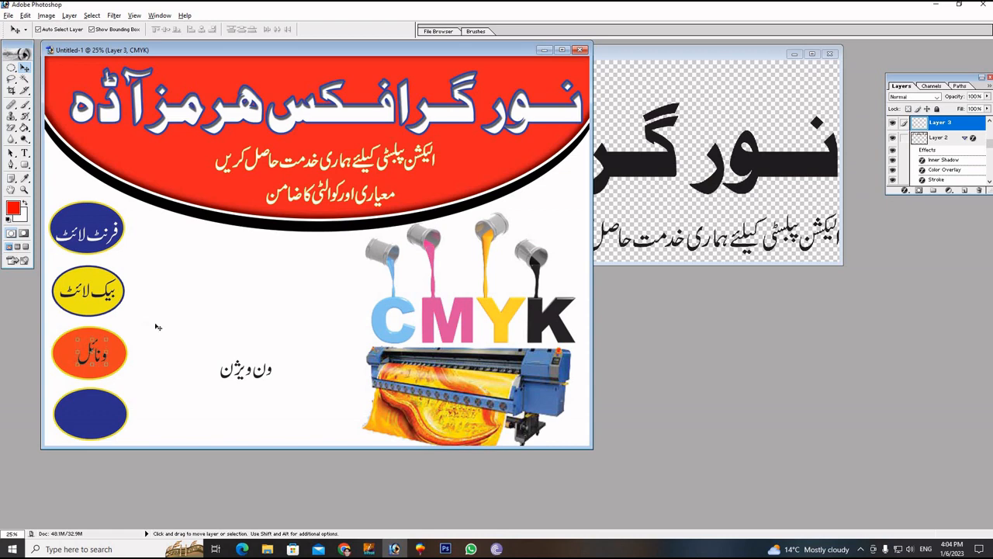
{"action": "left_click", "coordinate": [905, 191]}
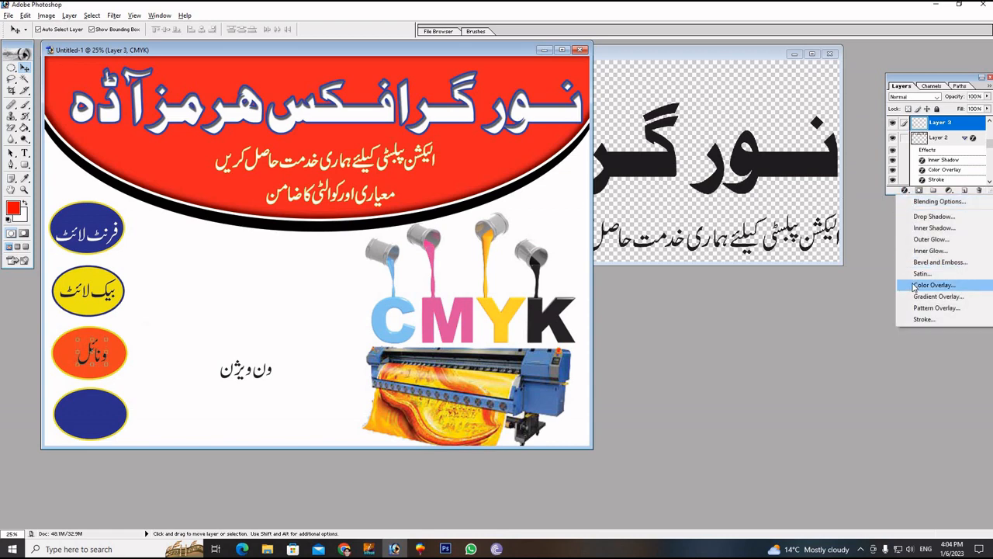
{"action": "left_click", "coordinate": [916, 286]}
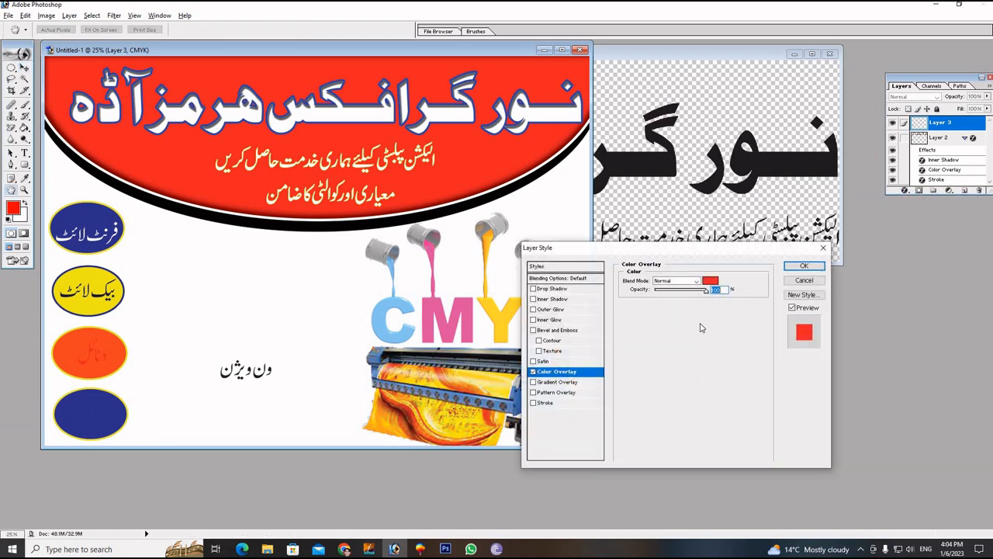
{"action": "left_click", "coordinate": [710, 280]}
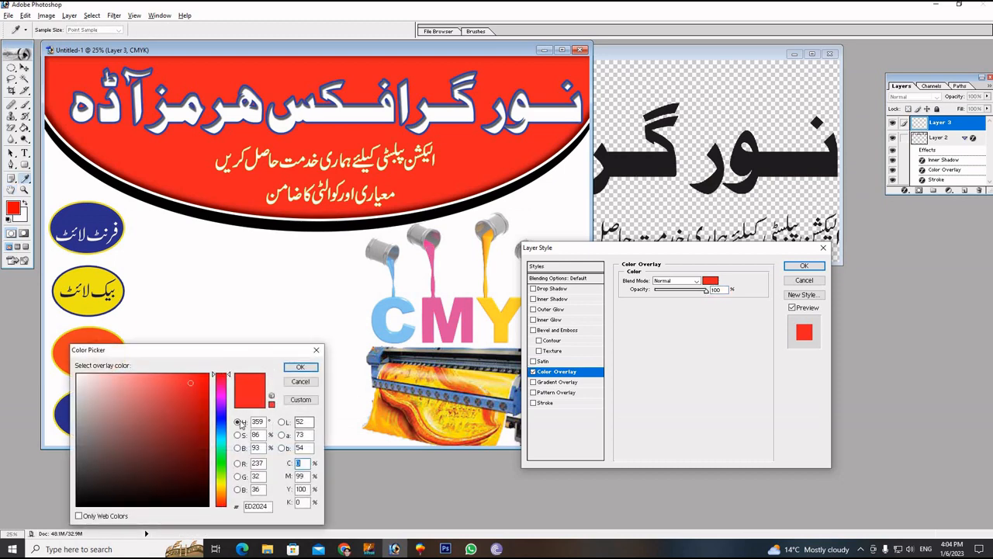
{"action": "left_click", "coordinate": [222, 424]}
{"action": "left_click_drag", "start_coordinate": [221, 354], "coordinate": [368, 324]}
{"action": "left_click", "coordinate": [350, 387]}
{"action": "left_click", "coordinate": [354, 399]}
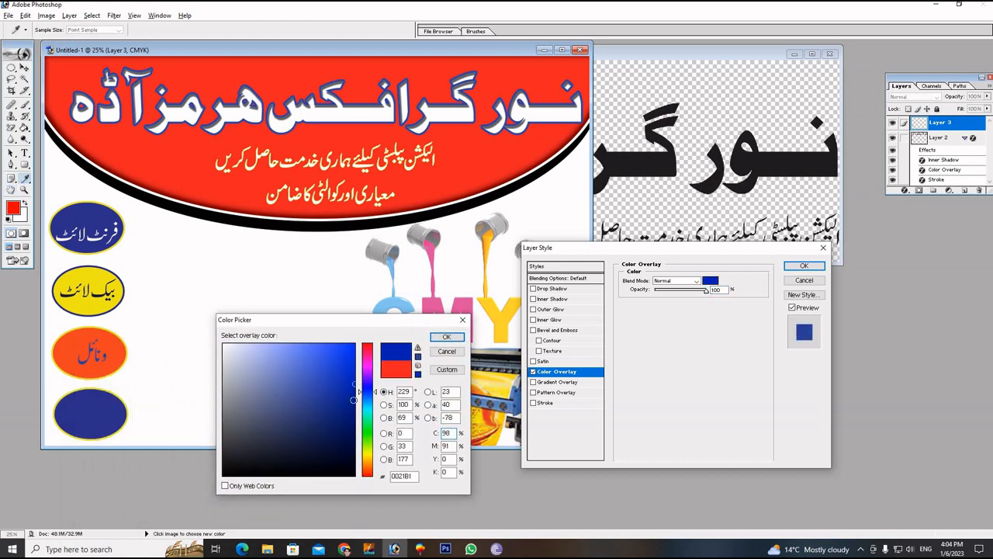
{"action": "left_click", "coordinate": [446, 337]}
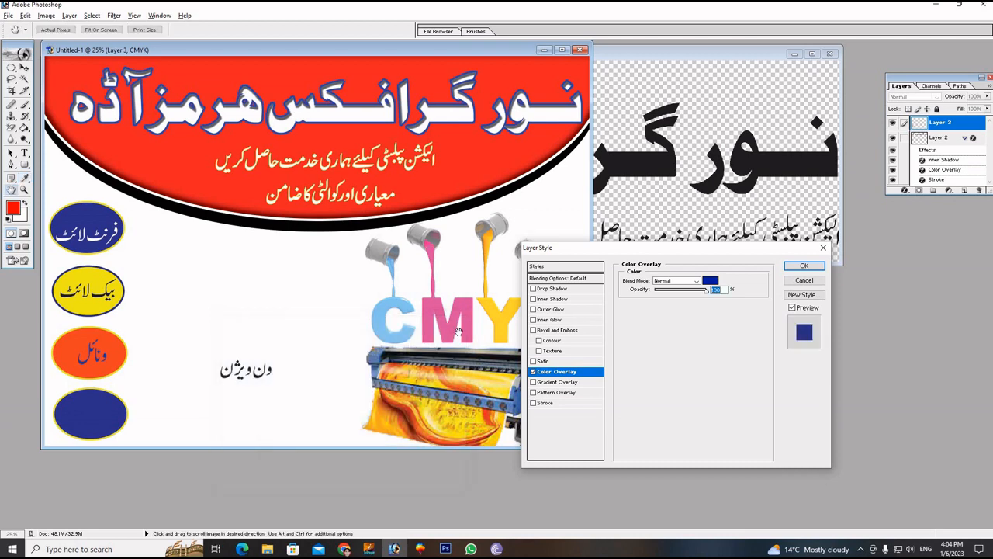
{"action": "left_click", "coordinate": [803, 267]}
{"action": "key", "text": "v"}
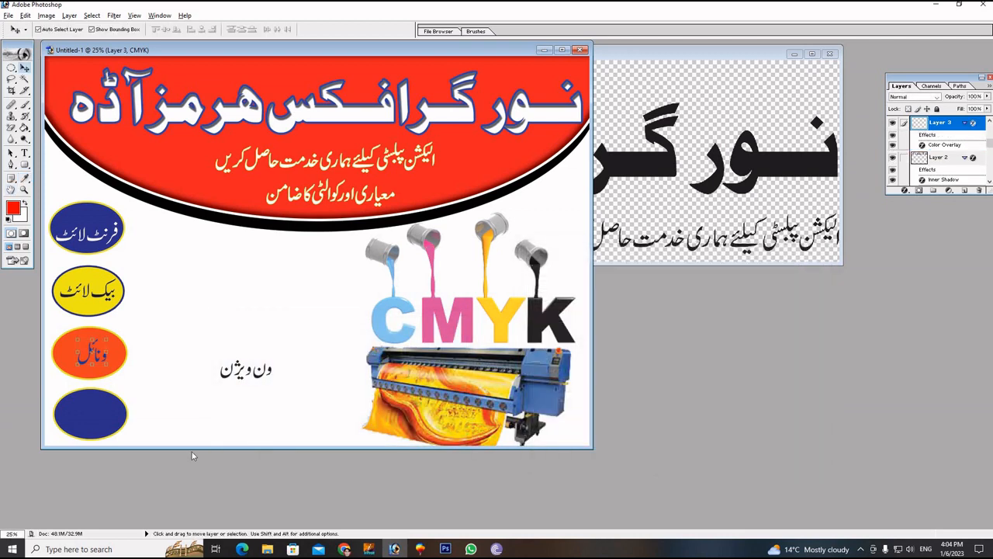
- Change the orange-red ellipse's stroke color to cyan (00FFFC)
{"action": "left_click", "coordinate": [122, 356]}
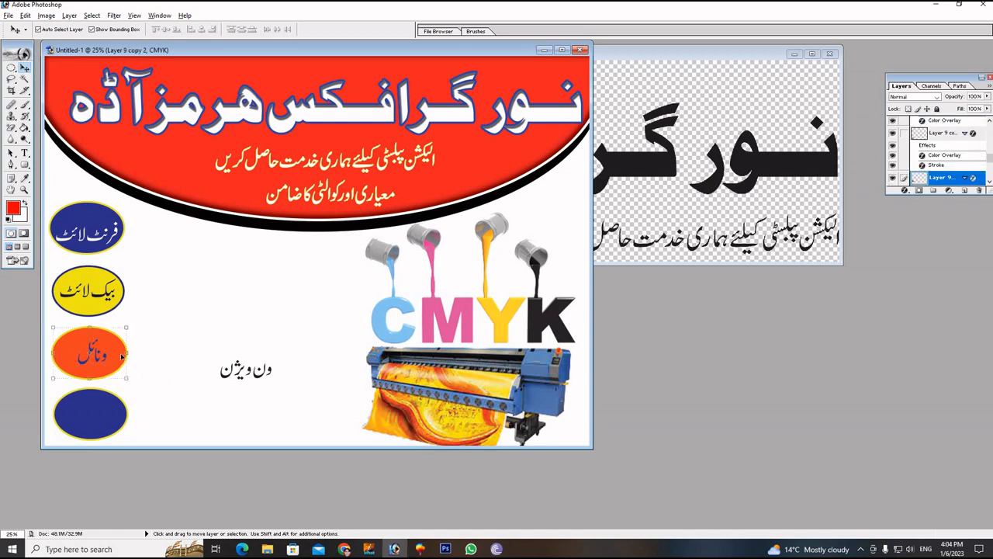
{"action": "left_click", "coordinate": [903, 192]}
{"action": "left_click", "coordinate": [920, 320]}
{"action": "left_click", "coordinate": [647, 341]}
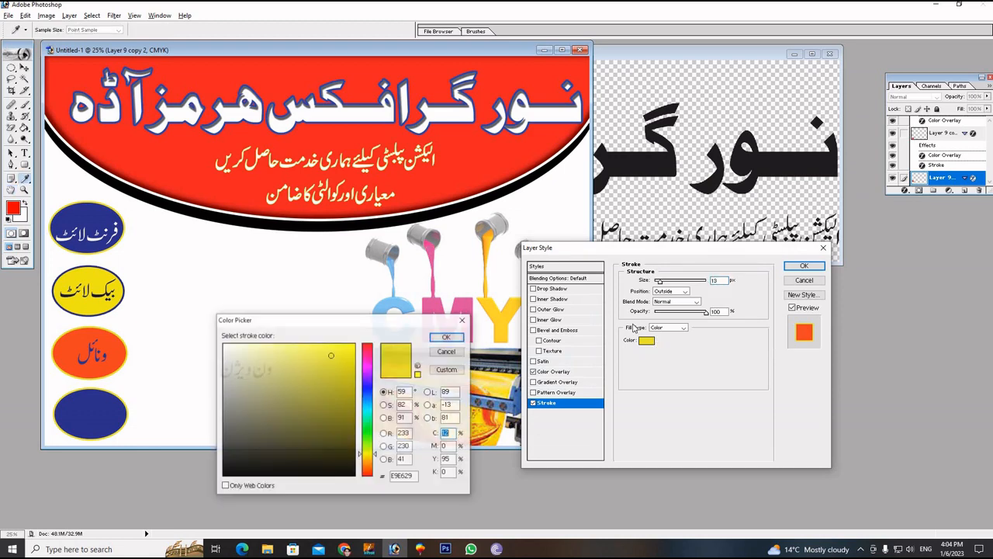
{"action": "left_click", "coordinate": [368, 414]}
{"action": "left_click", "coordinate": [354, 344]}
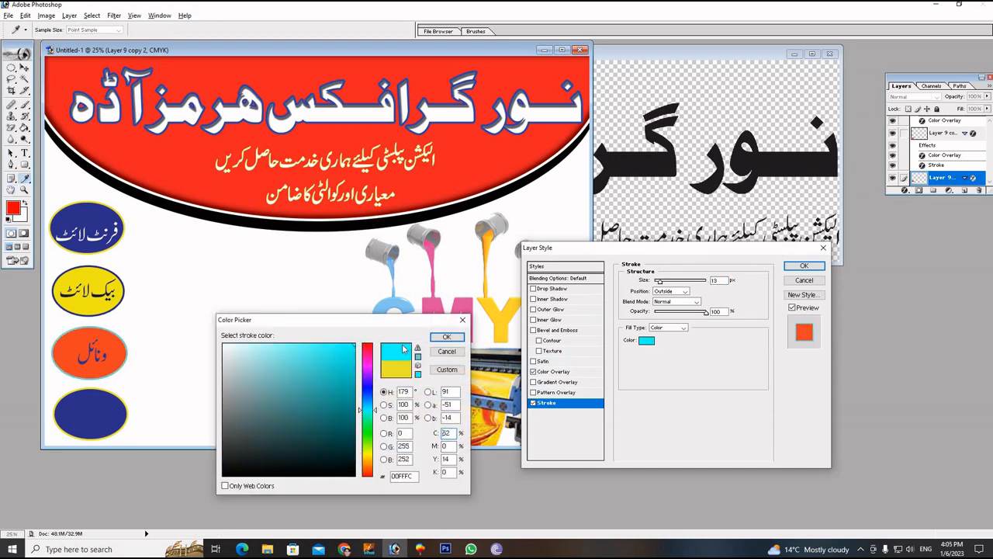
{"action": "left_click", "coordinate": [446, 336]}
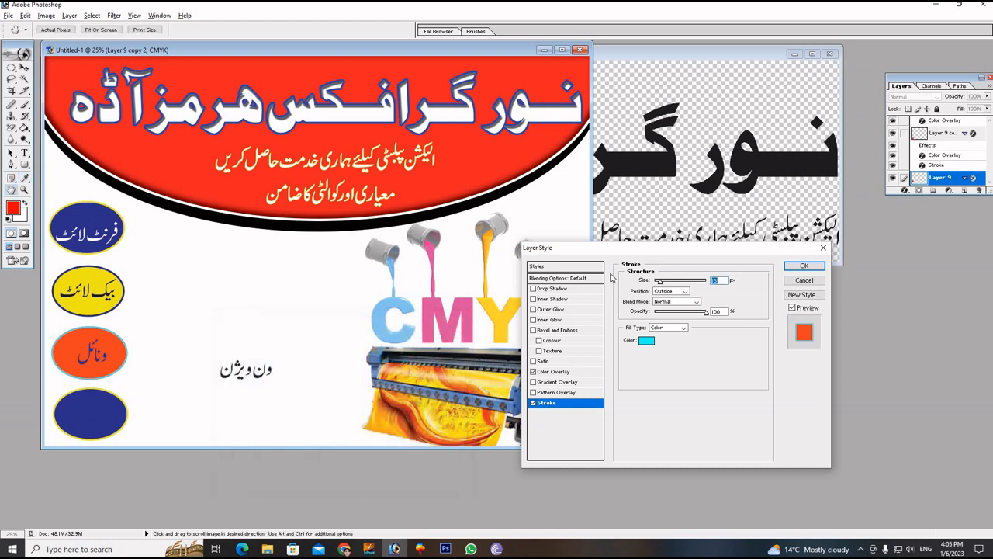
{"action": "left_click", "coordinate": [801, 267]}
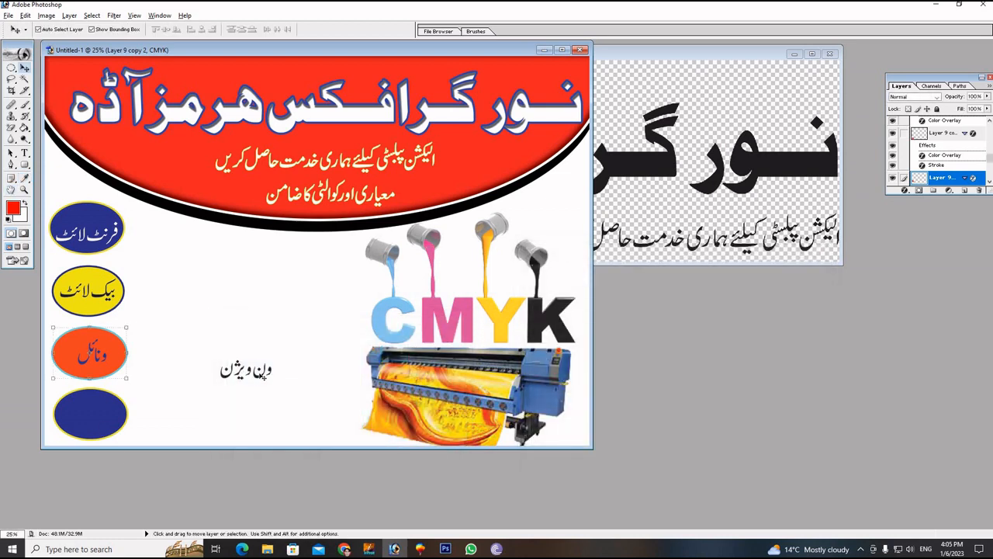
- Change the fourth ellipse's Color Overlay to bright green (00F517)
{"action": "left_click", "coordinate": [95, 416]}
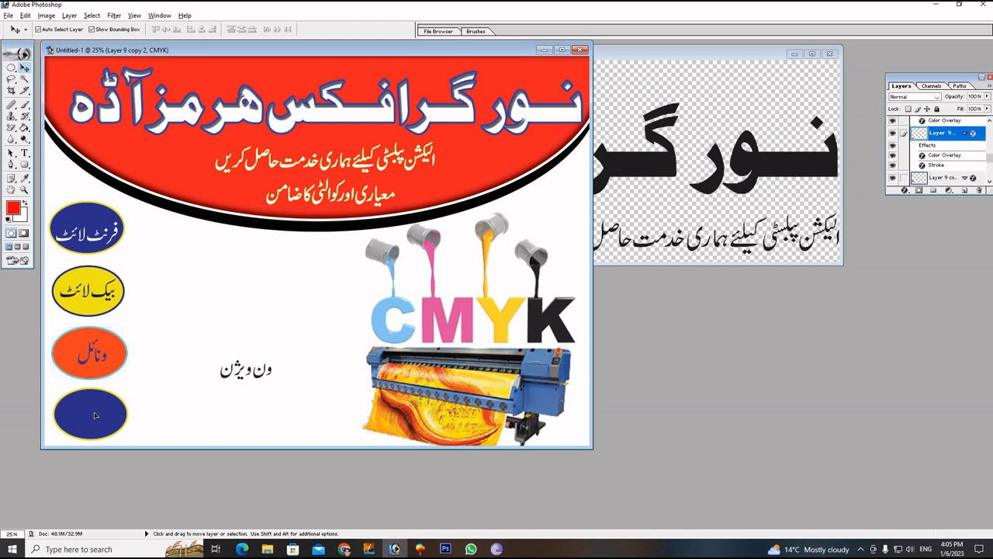
{"action": "left_click", "coordinate": [904, 191]}
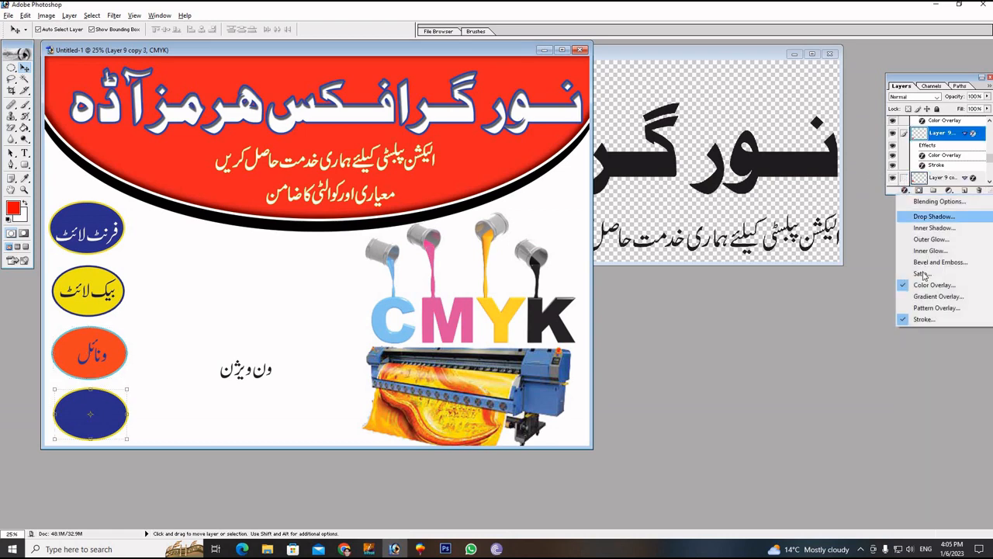
{"action": "left_click", "coordinate": [924, 282]}
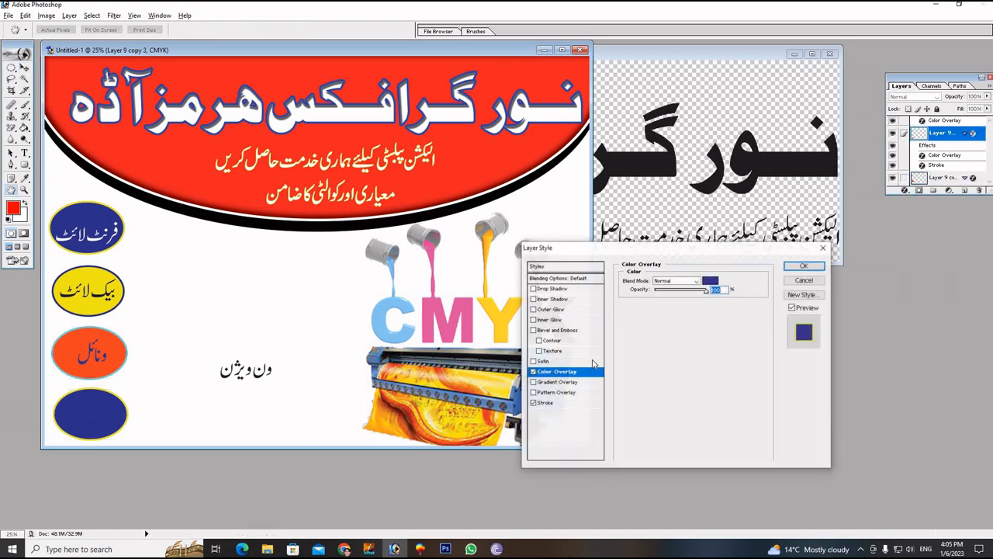
{"action": "left_click", "coordinate": [710, 282]}
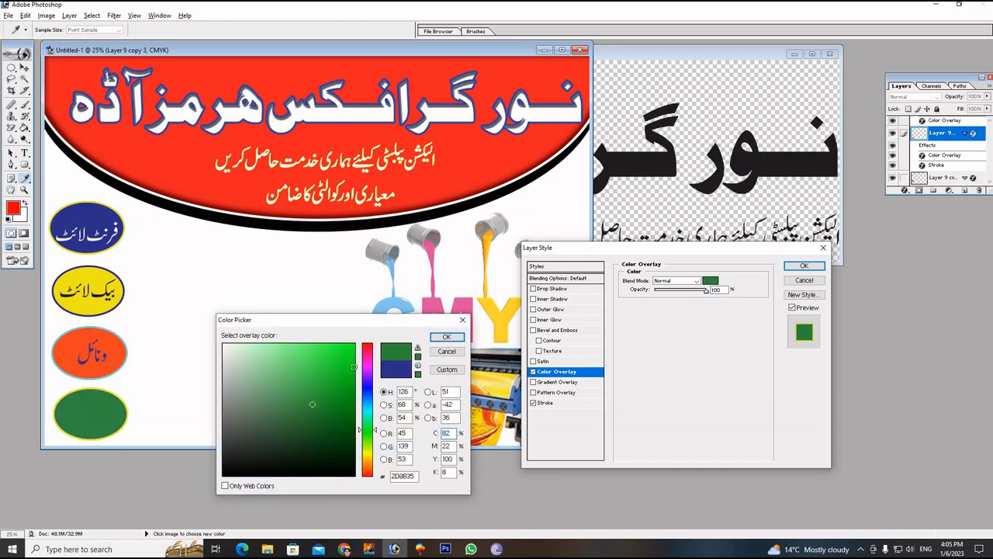
{"action": "left_click", "coordinate": [354, 344]}
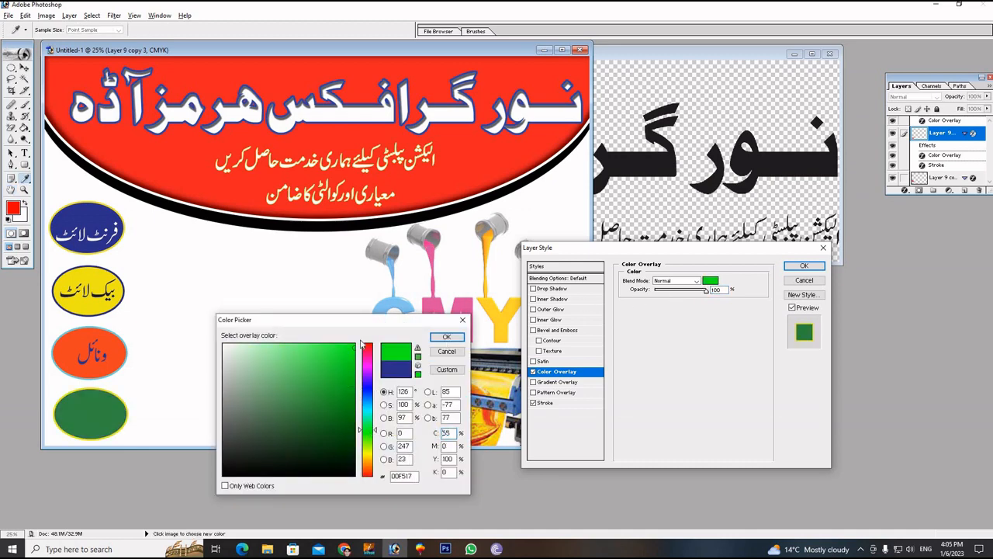
{"action": "left_click", "coordinate": [446, 336]}
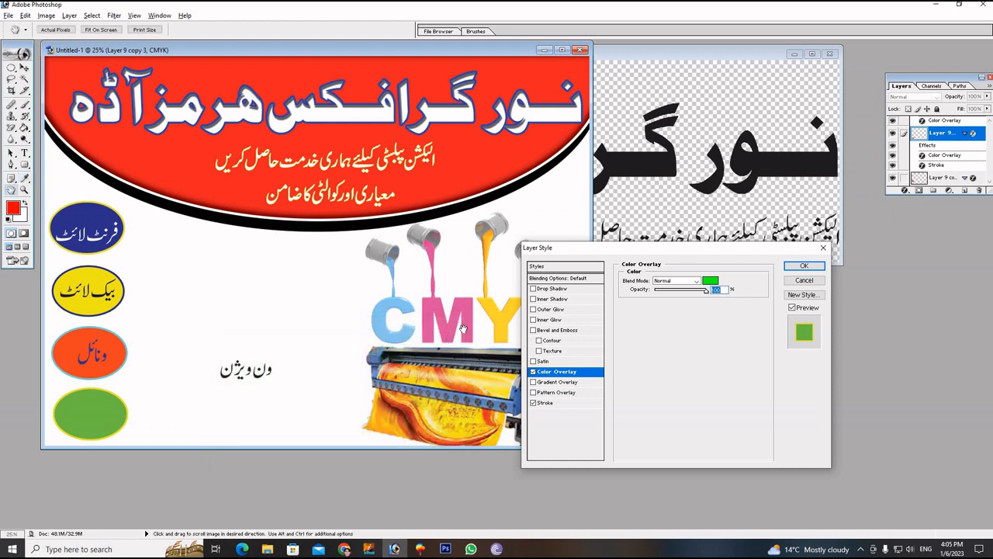
- Change the green ellipse's stroke color to blue (001EFB) and place the text ون ویژن on the ellipse
{"action": "left_click", "coordinate": [547, 404]}
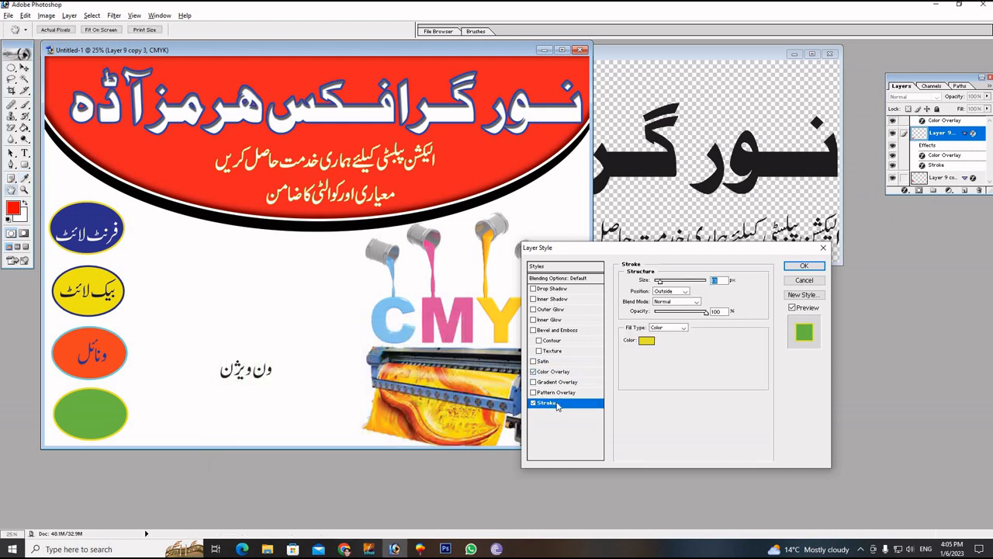
{"action": "left_click", "coordinate": [644, 342]}
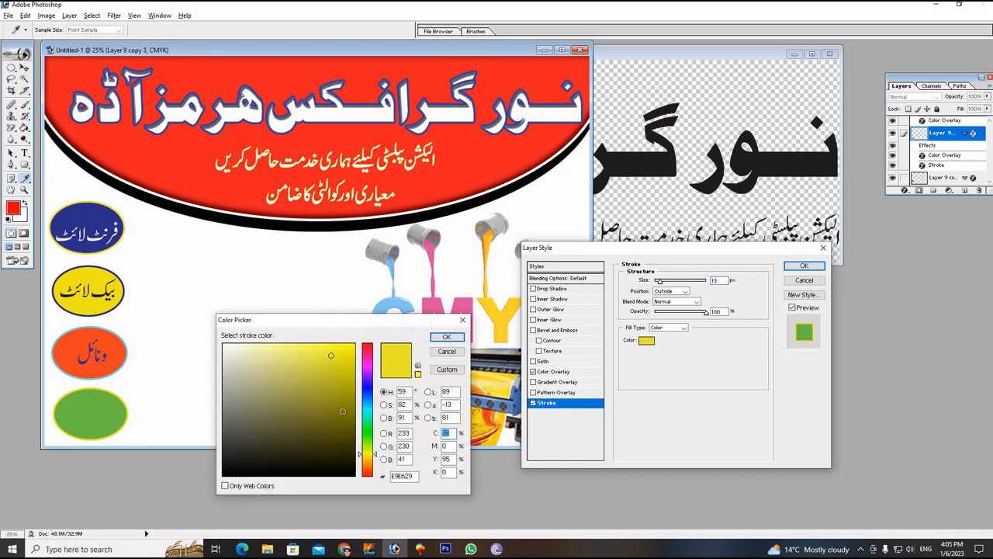
{"action": "left_click", "coordinate": [369, 390]}
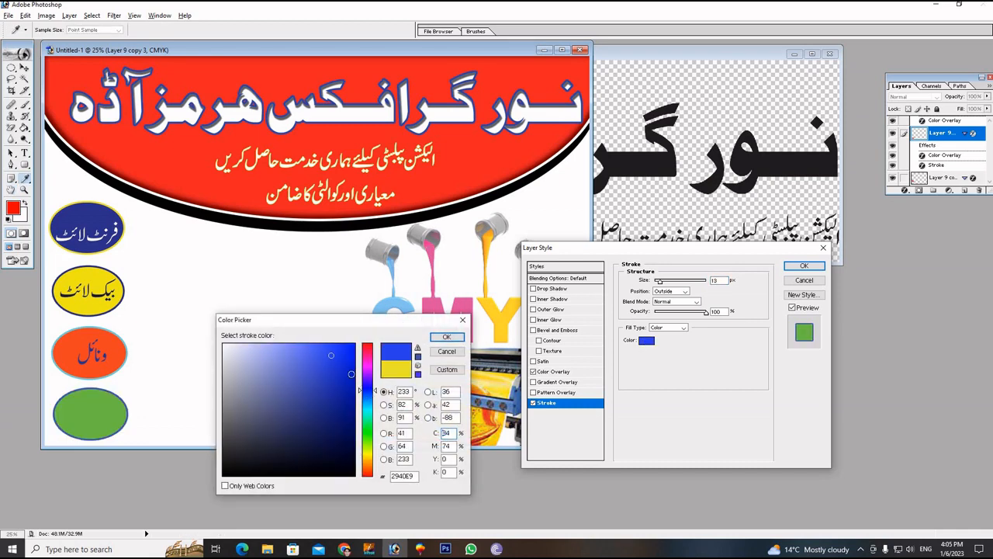
{"action": "left_click", "coordinate": [354, 346]}
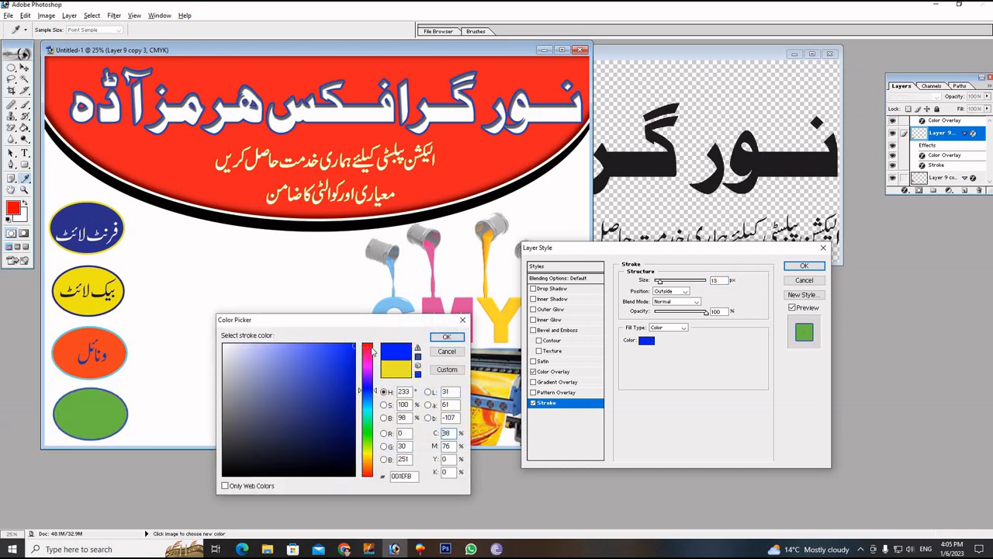
{"action": "left_click", "coordinate": [446, 337]}
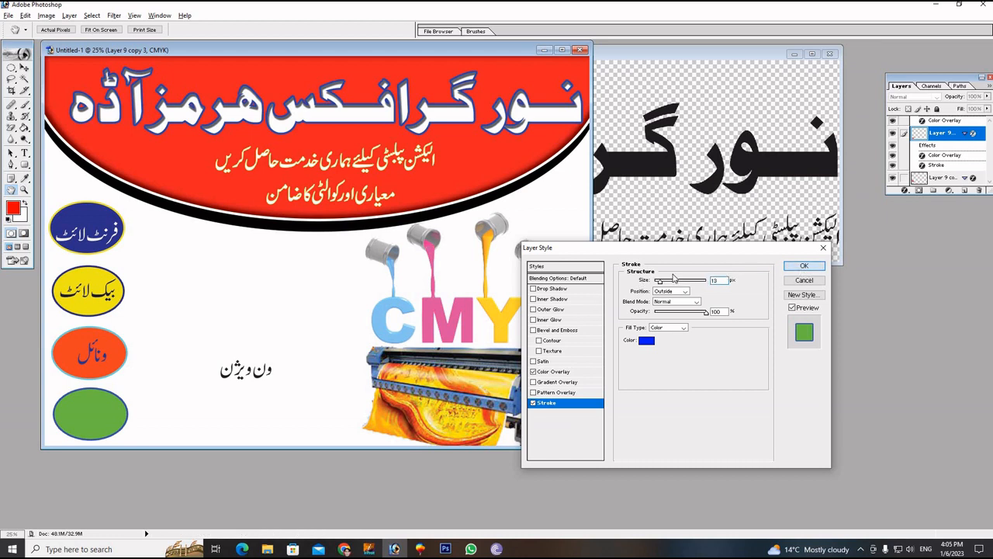
{"action": "left_click", "coordinate": [805, 266]}
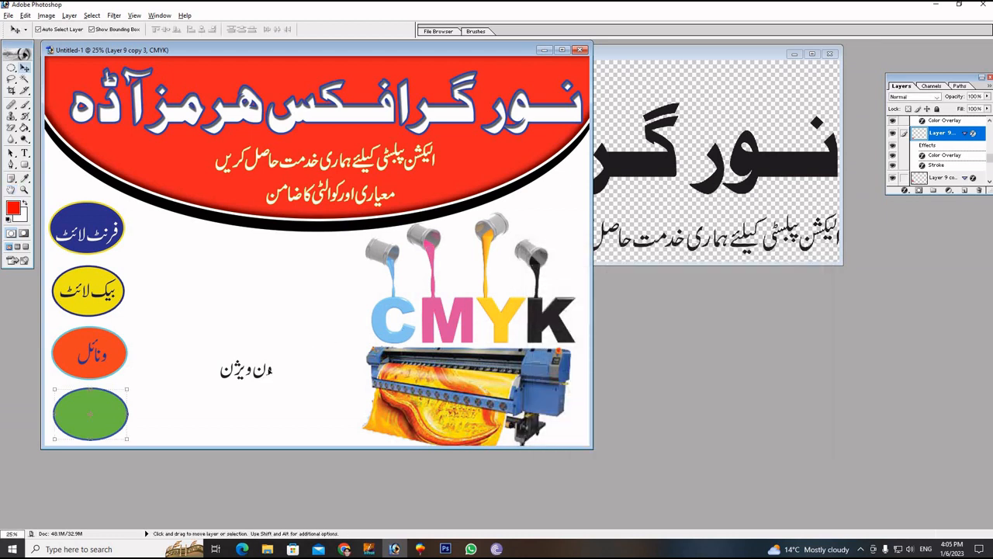
{"action": "left_click_drag", "start_coordinate": [269, 372], "coordinate": [112, 415]}
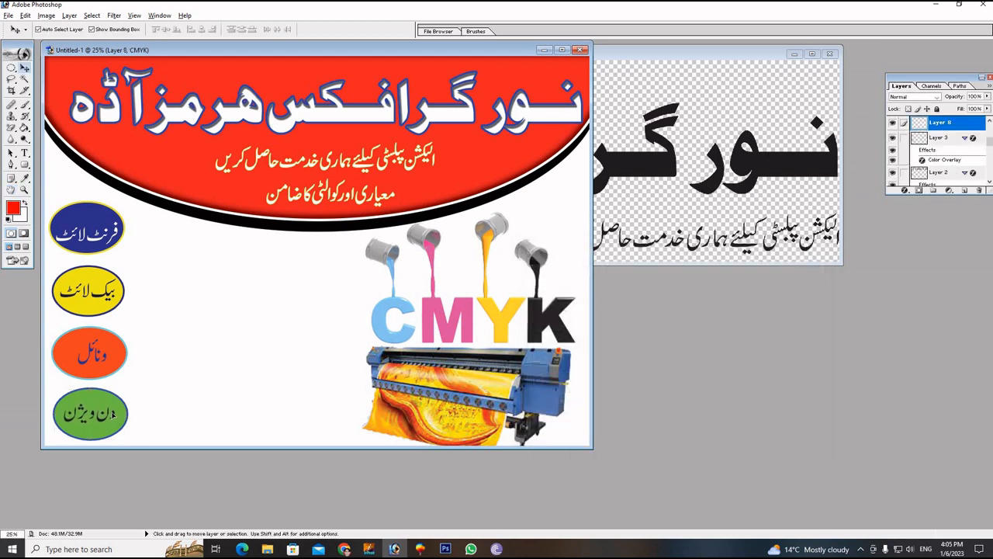
{"action": "left_click", "coordinate": [267, 320]}
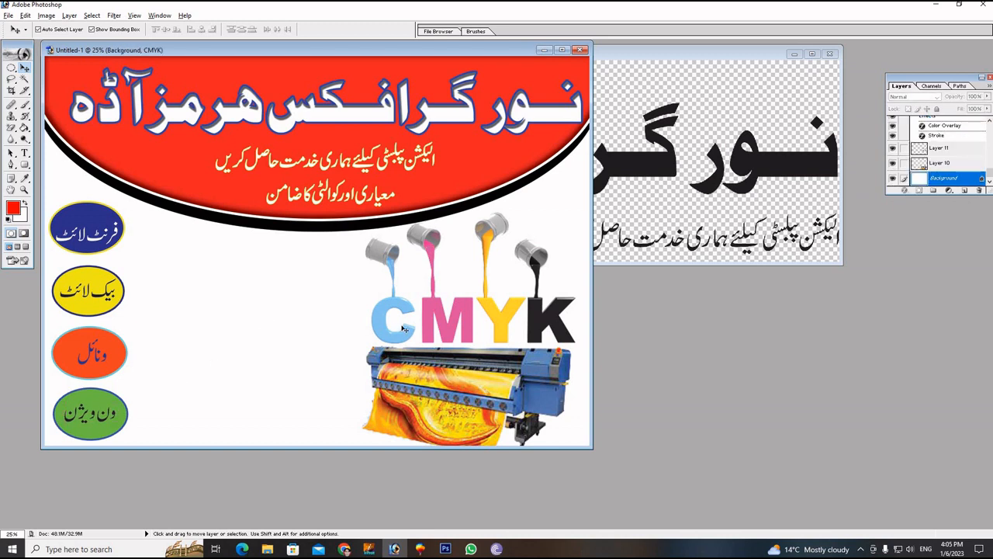
- Move the printer image beside the ellipses, enlarging it to 115%, and shift the CMYK image slightly downward
{"action": "left_click_drag", "start_coordinate": [464, 396], "coordinate": [254, 385]}
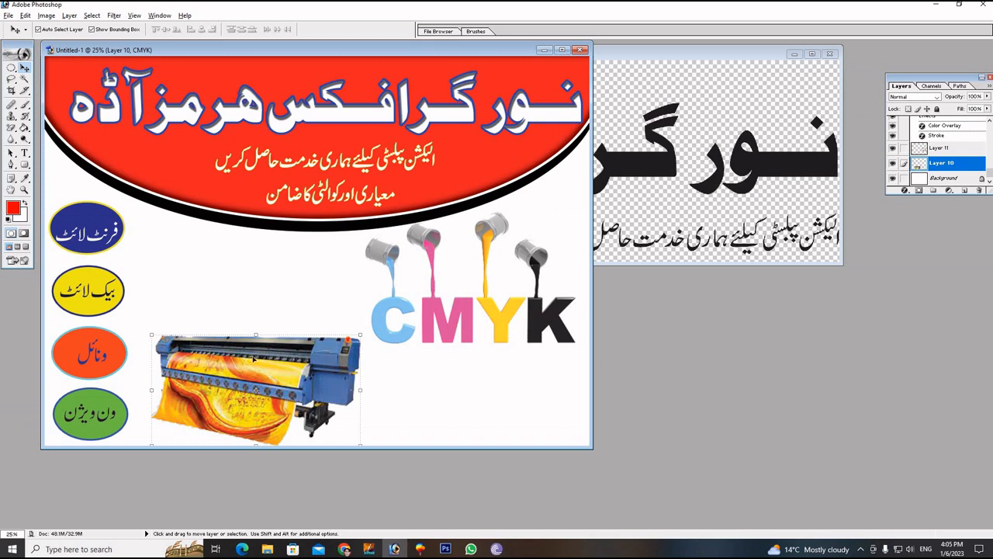
{"action": "left_click_drag", "start_coordinate": [359, 334], "coordinate": [391, 319]}
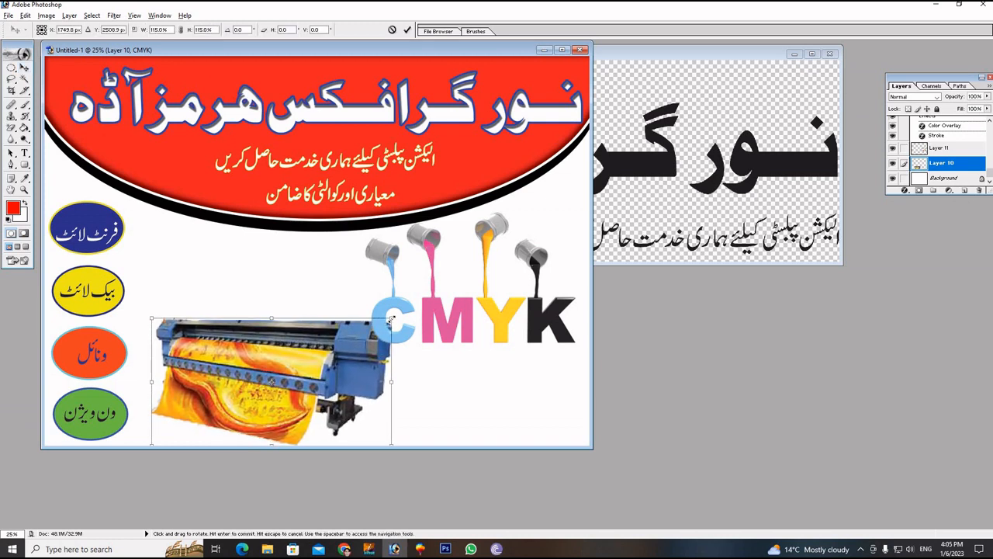
{"action": "left_click", "coordinate": [407, 29]}
{"action": "left_click_drag", "start_coordinate": [300, 354], "coordinate": [280, 351]}
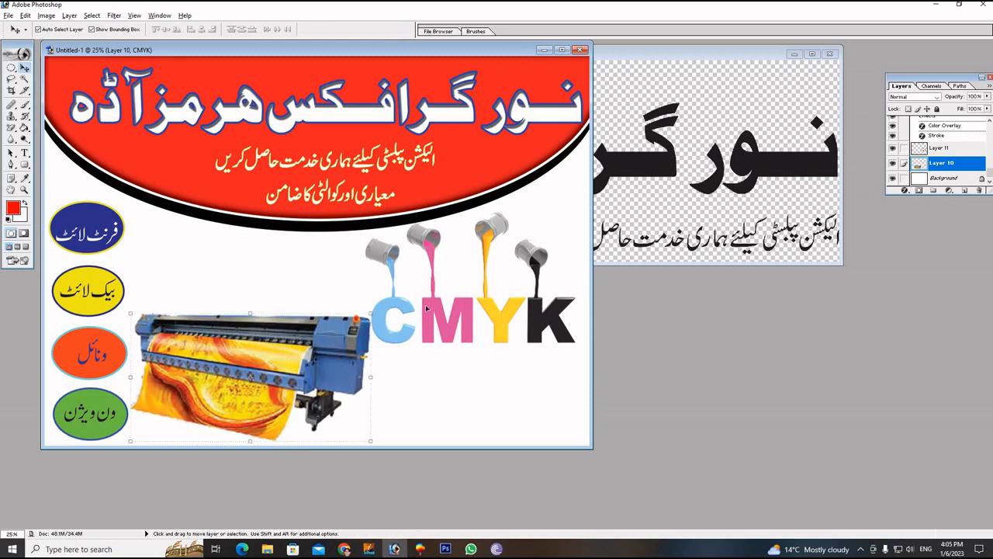
{"action": "left_click_drag", "start_coordinate": [426, 309], "coordinate": [433, 335]}
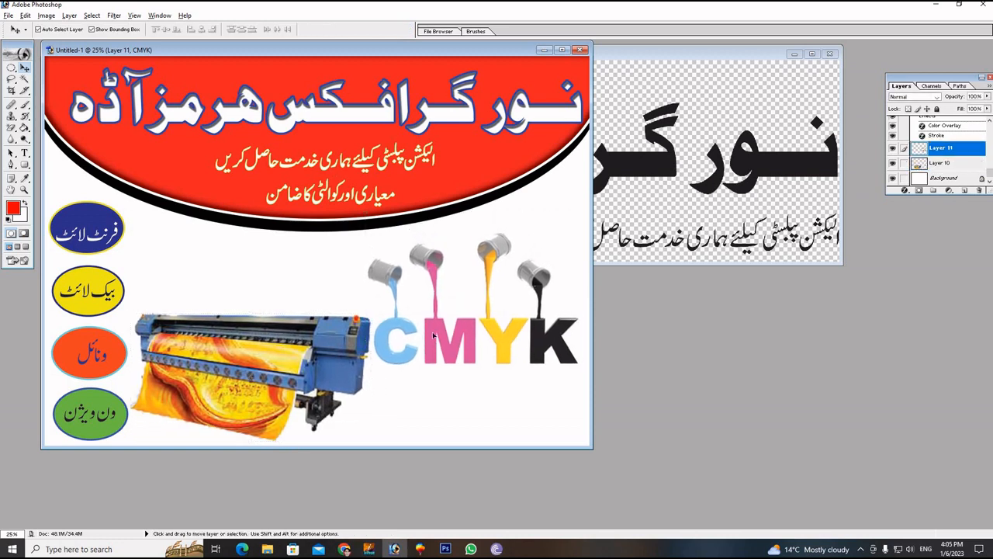
- Maximize the layout's document window and convert the Background into a regular layer with the default New Layer settings
{"action": "left_click", "coordinate": [562, 51]}
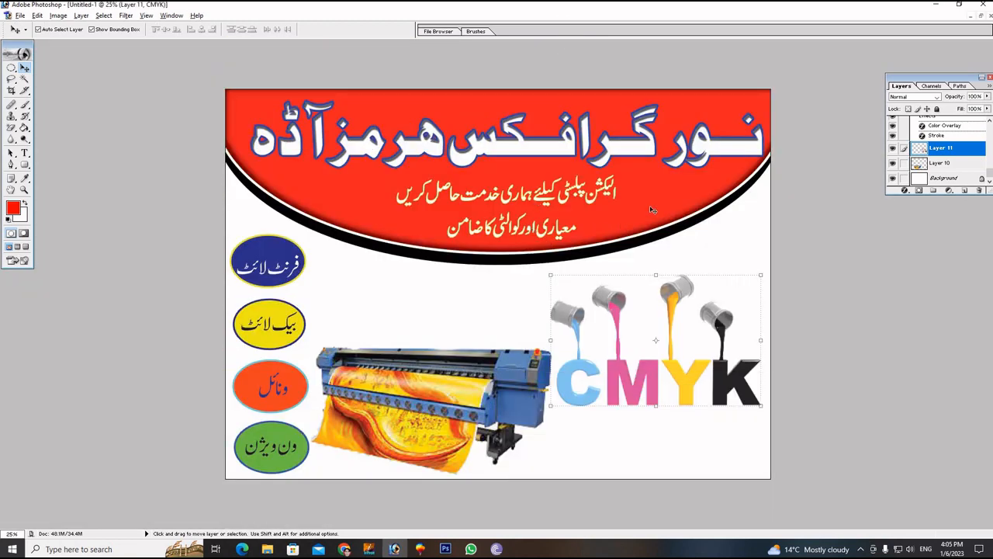
{"action": "left_click", "coordinate": [732, 240]}
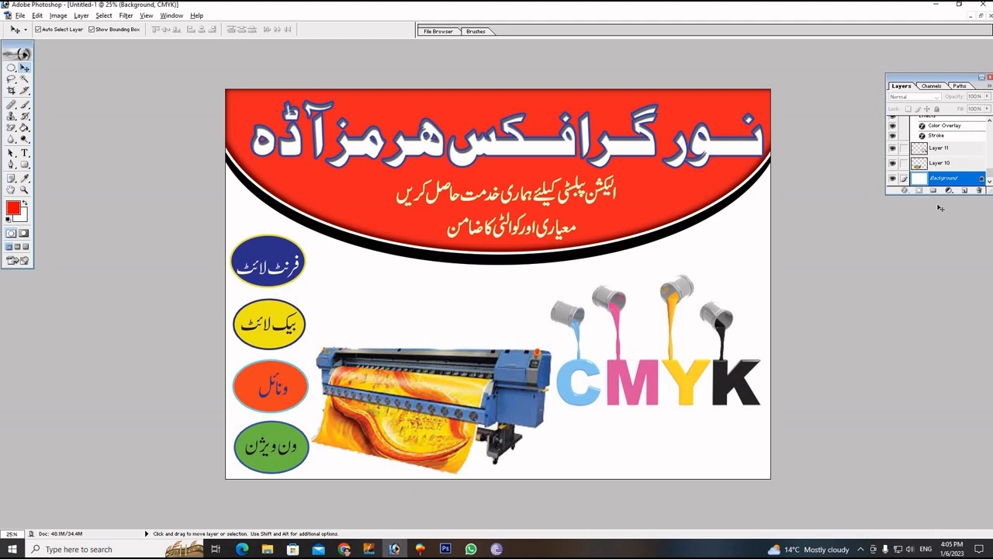
{"action": "double_click", "coordinate": [956, 179]}
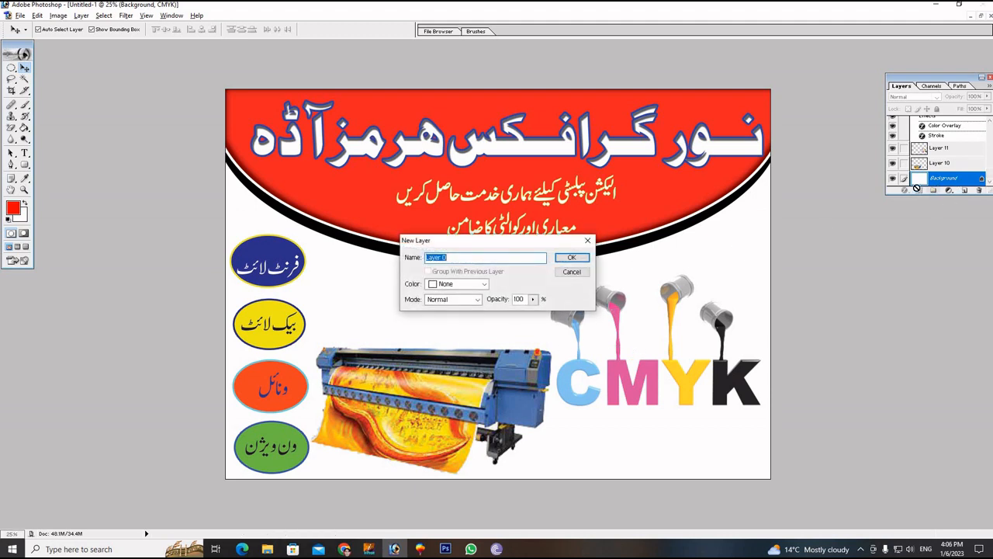
{"action": "left_click", "coordinate": [572, 258]}
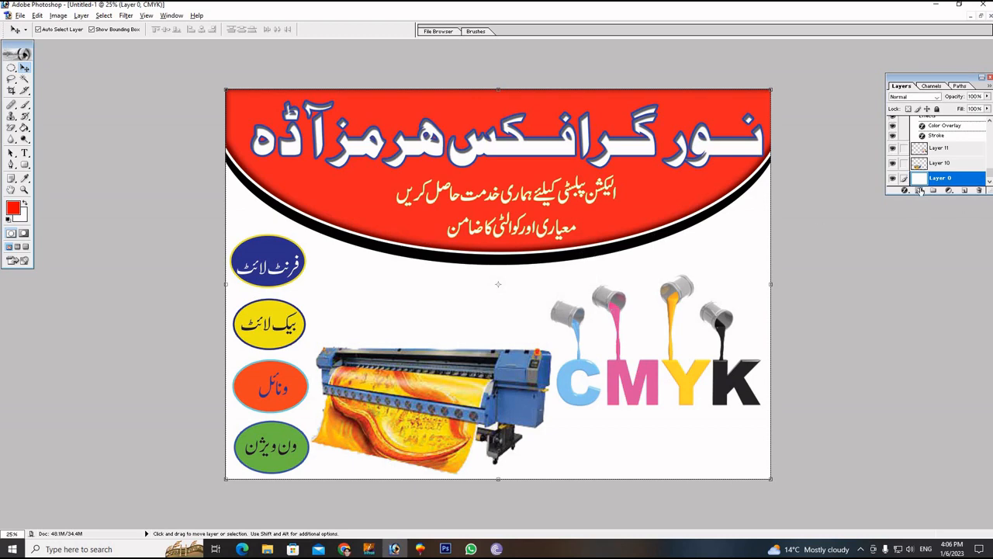
- Apply a linear Gradient Overlay to the background layer, changing the gradient's dark starting stop to pale pink (E7CFD4)
{"action": "left_click", "coordinate": [920, 191]}
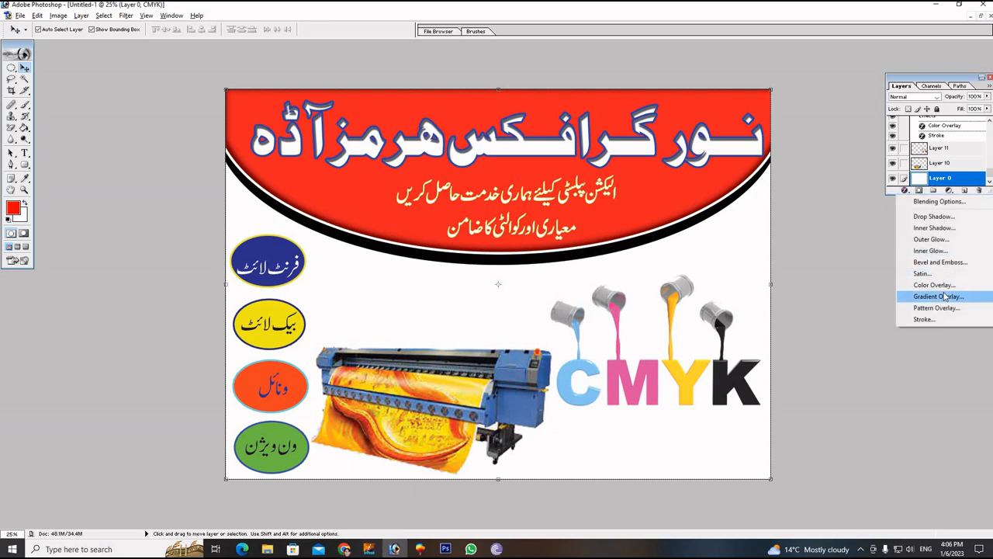
{"action": "left_click", "coordinate": [944, 297]}
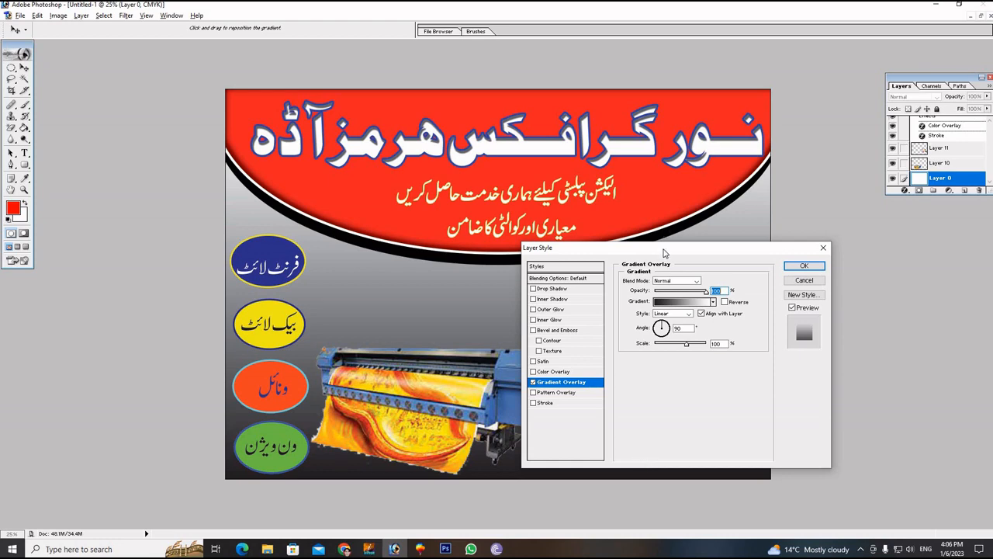
{"action": "left_click_drag", "start_coordinate": [663, 252], "coordinate": [848, 243]}
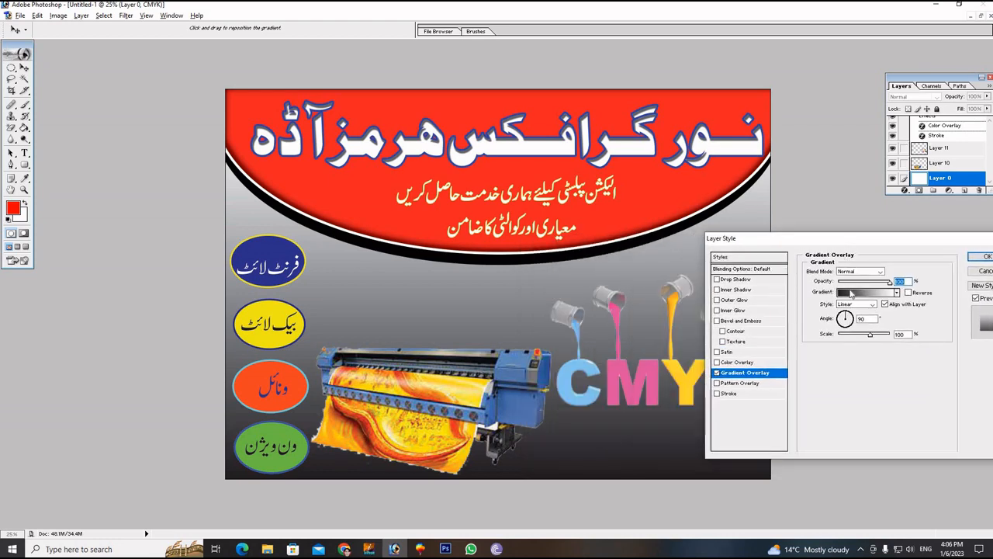
{"action": "left_click", "coordinate": [852, 292]}
{"action": "left_click", "coordinate": [408, 326]}
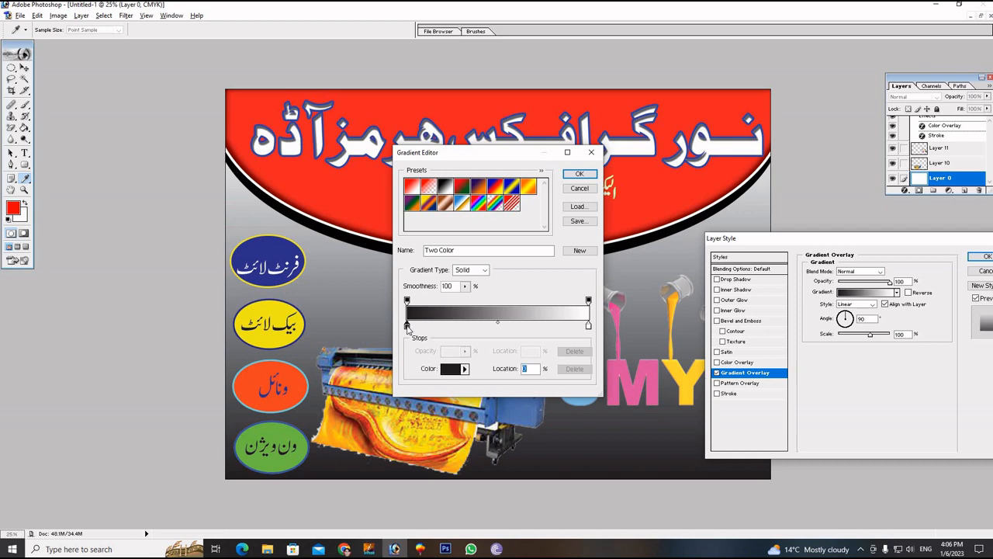
{"action": "left_click", "coordinate": [456, 369]}
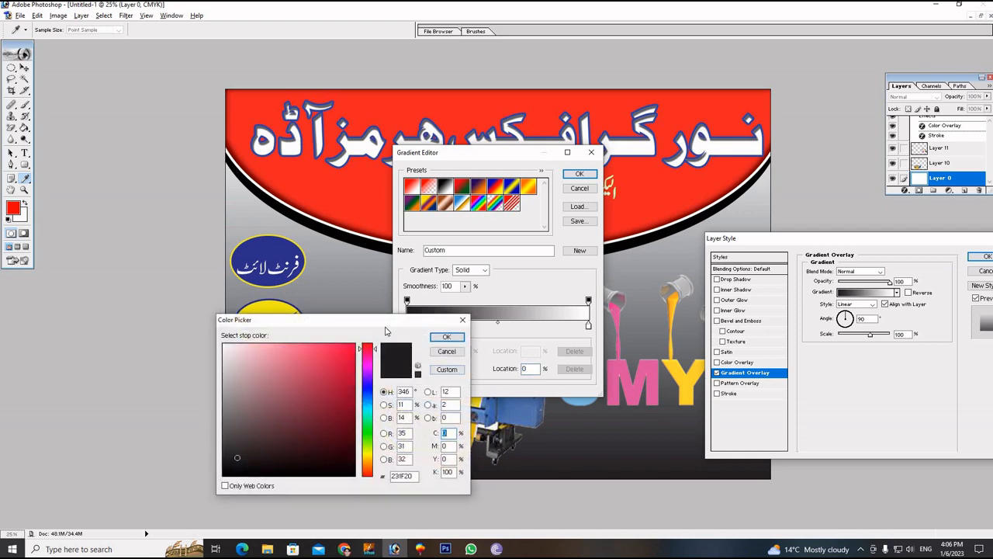
{"action": "left_click_drag", "start_coordinate": [353, 324], "coordinate": [187, 315]}
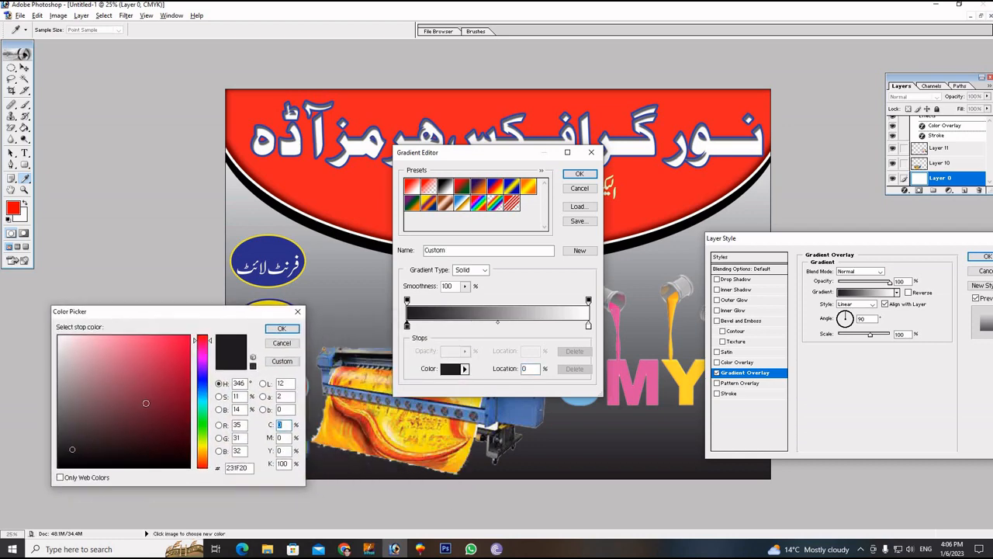
{"action": "mouse_move", "coordinate": [146, 403]}
{"action": "left_mouse_down"}
{"action": "mouse_move", "coordinate": [113, 399]}
{"action": "mouse_move", "coordinate": [73, 338]}
{"action": "left_mouse_up"}
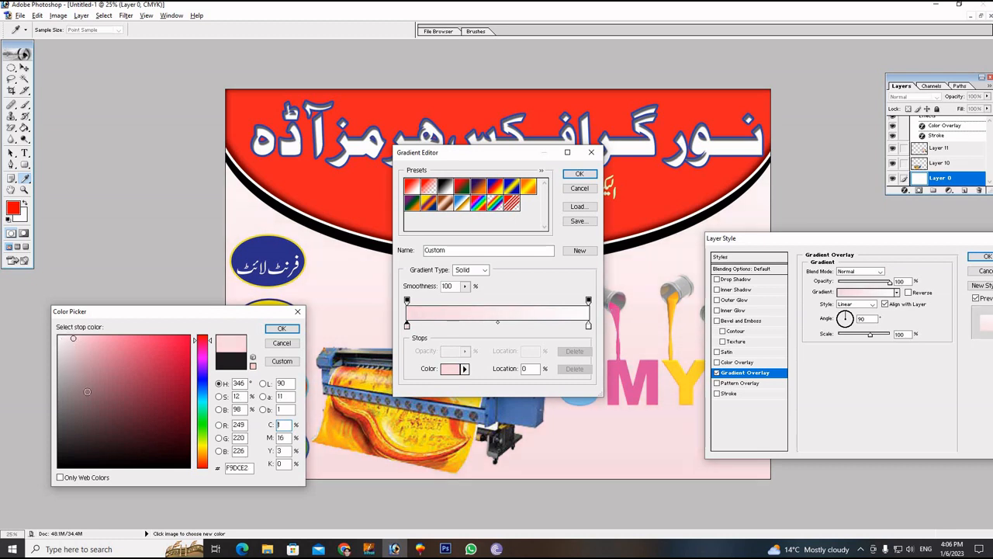
{"action": "left_click_drag", "start_coordinate": [77, 357], "coordinate": [72, 348]}
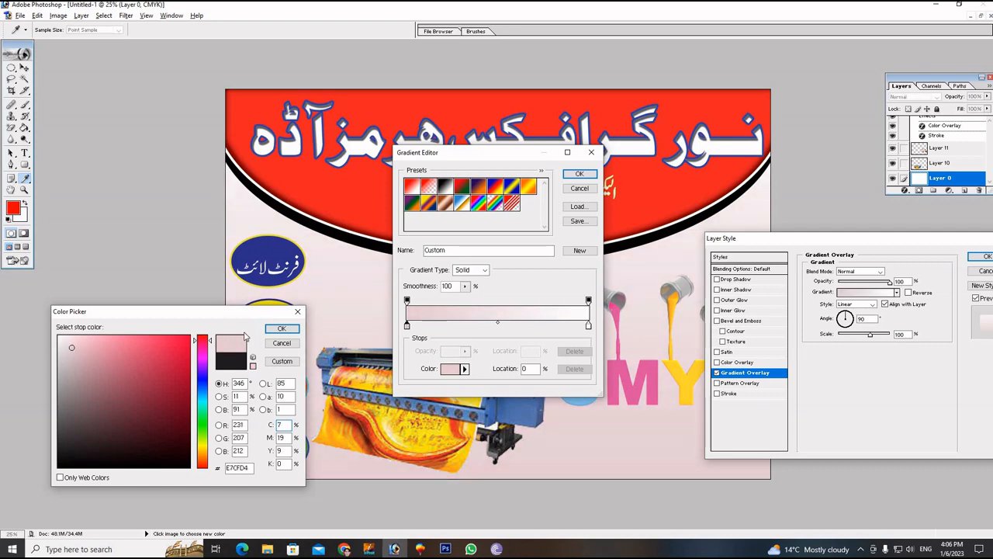
{"action": "left_click", "coordinate": [282, 328]}
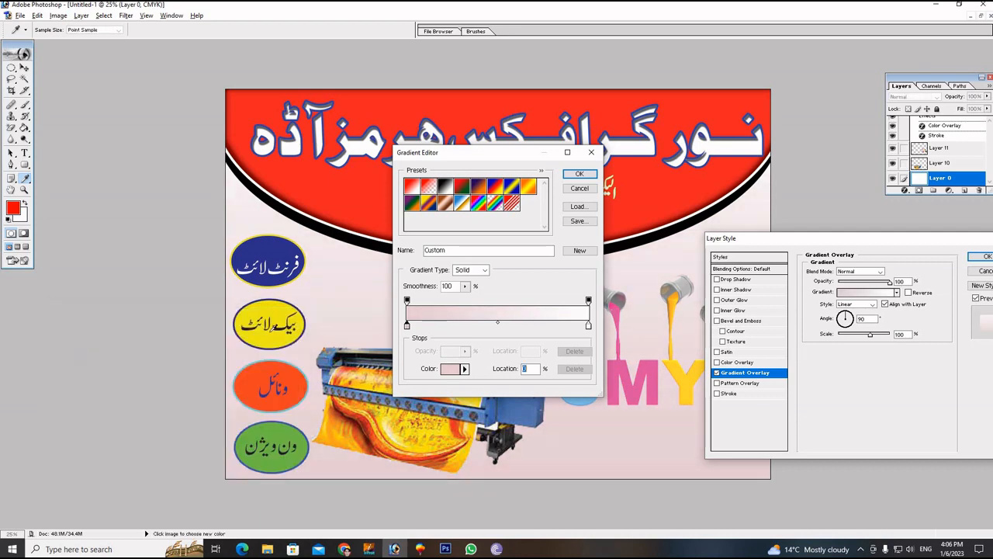
{"action": "left_click", "coordinate": [579, 174]}
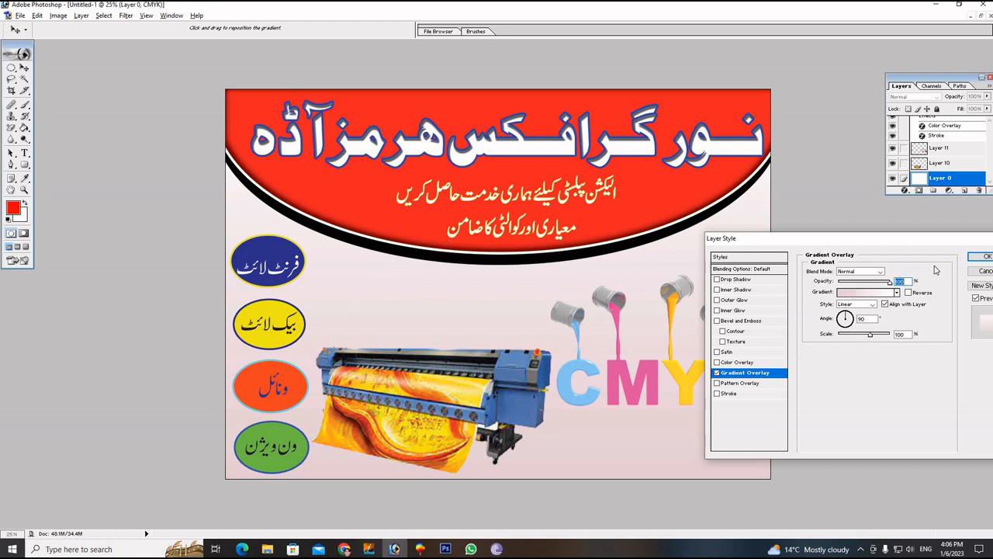
{"action": "left_click", "coordinate": [982, 257]}
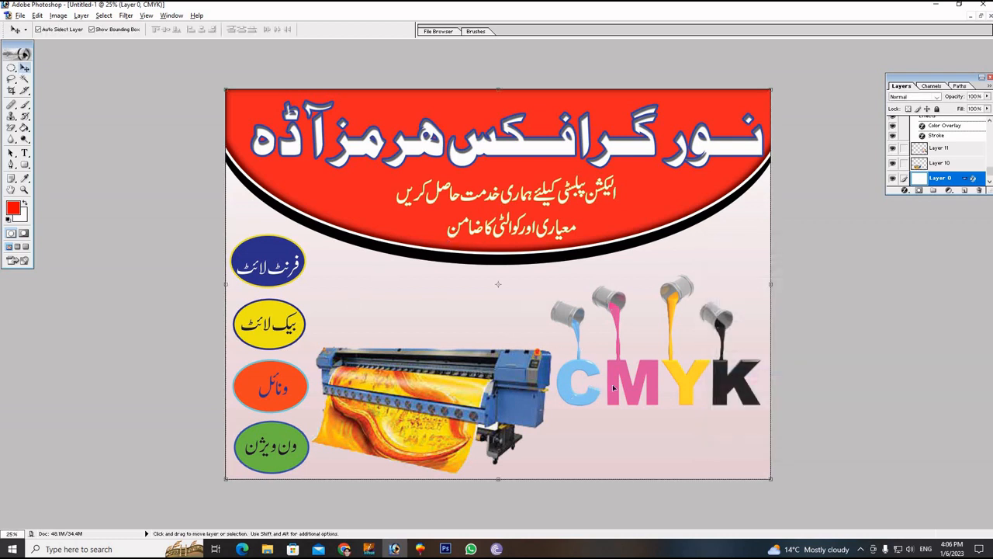
- Move the CMYK image upward on the page and nudge the printer image slightly
{"action": "left_click_drag", "start_coordinate": [617, 376], "coordinate": [613, 342]}
{"action": "left_click_drag", "start_coordinate": [514, 386], "coordinate": [516, 388]}
{"action": "left_click", "coordinate": [468, 301]}
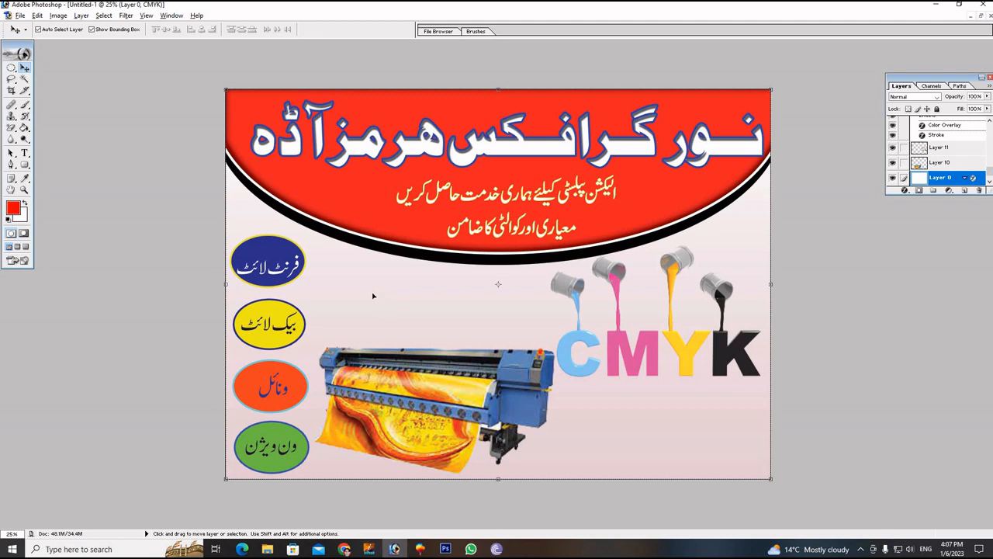
- Add the red Times New Roman Bold text "Mobile :" and place it below the CMYK image, just beside the printer
{"action": "left_click", "coordinate": [24, 154]}
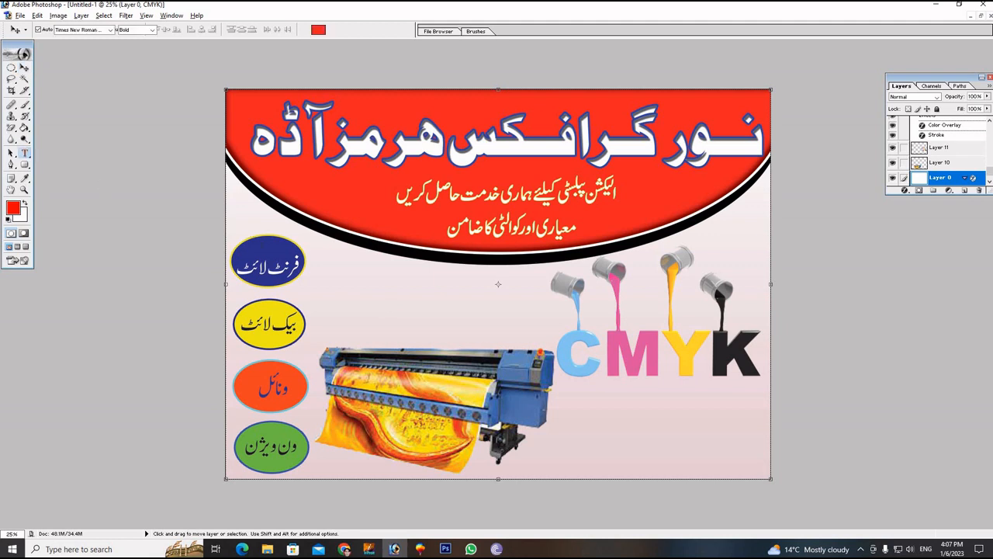
{"action": "left_click", "coordinate": [328, 281]}
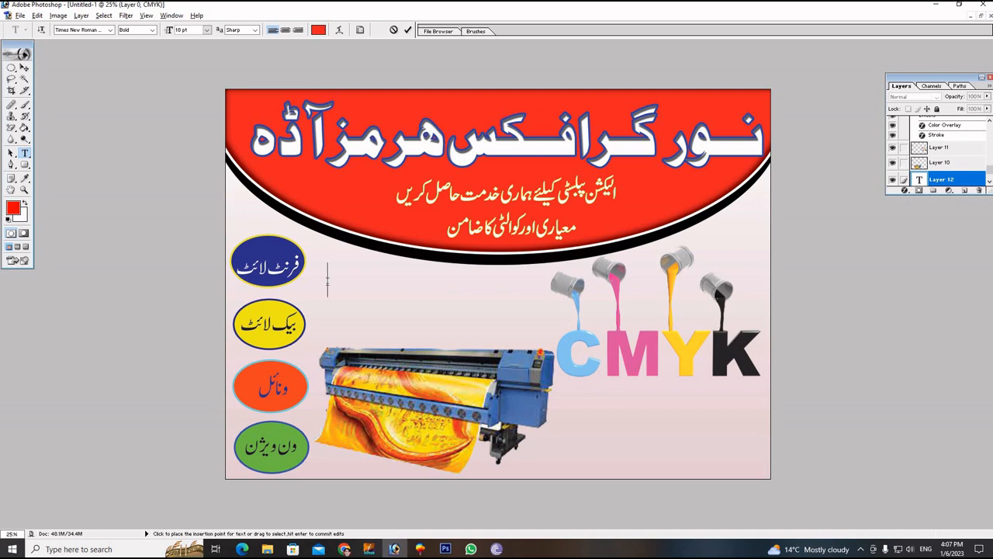
{"action": "type", "text": "Mobil"}
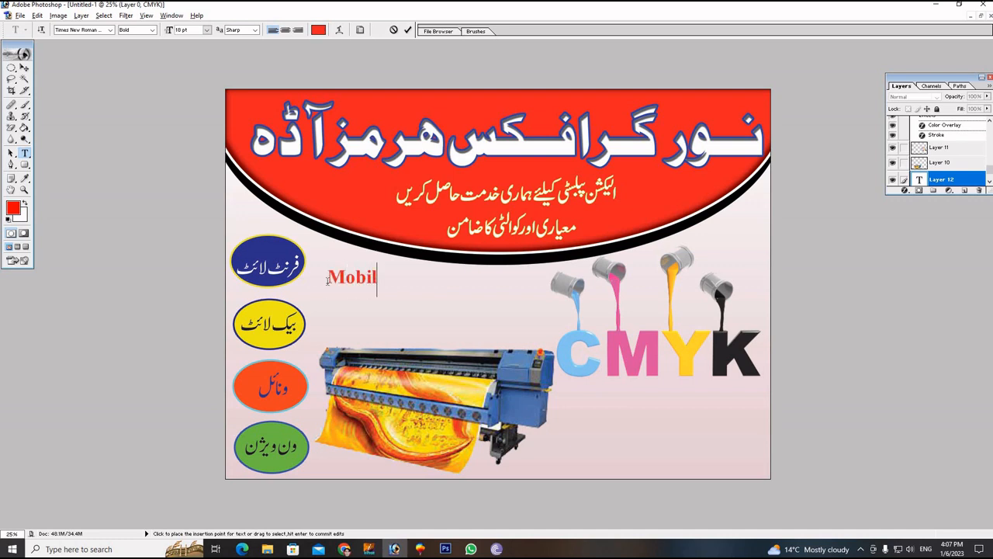
{"action": "type", "text": "e Noumb"}
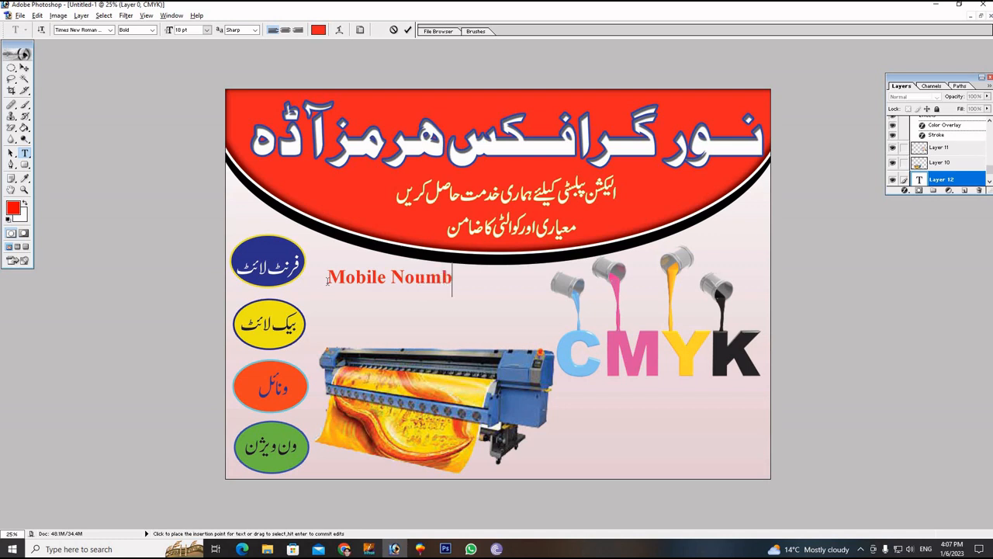
{"action": "type", "text": "e"}
{"action": "key", "text": "BackSpace"}
{"action": "key", "text": "BackSpace"}
{"action": "key", "text": "BackSpace"}
{"action": "key", "text": "BackSpace"}
{"action": "key", "text": "BackSpace"}
{"action": "key", "text": "BackSpace"}
{"action": "key", "text": "BackSpace"}
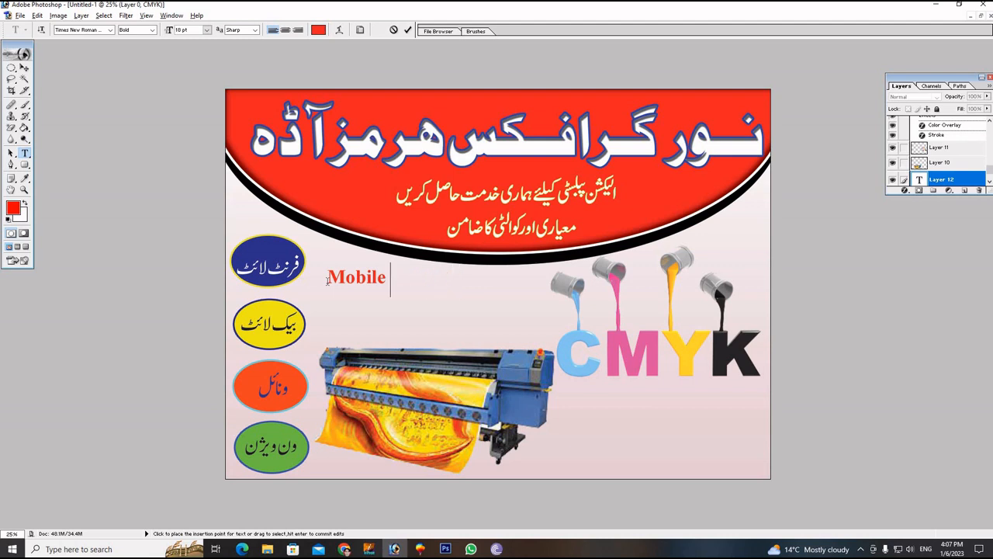
{"action": "type", "text": "N"}
{"action": "key", "text": "BackSpace"}
{"action": "type", "text": ":"}
{"action": "left_click", "coordinate": [24, 68]}
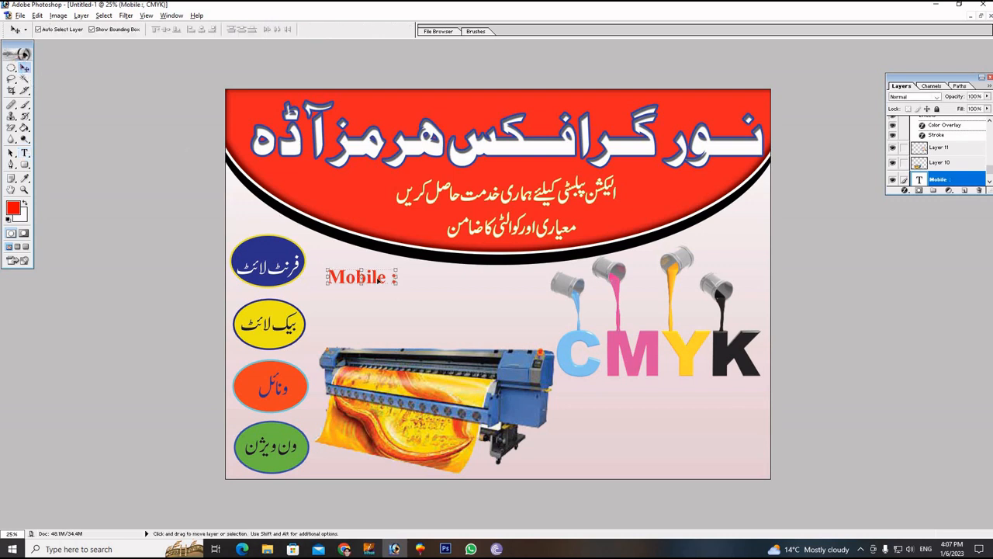
{"action": "left_click_drag", "start_coordinate": [377, 290], "coordinate": [605, 435]}
{"action": "left_click", "coordinate": [722, 423]}
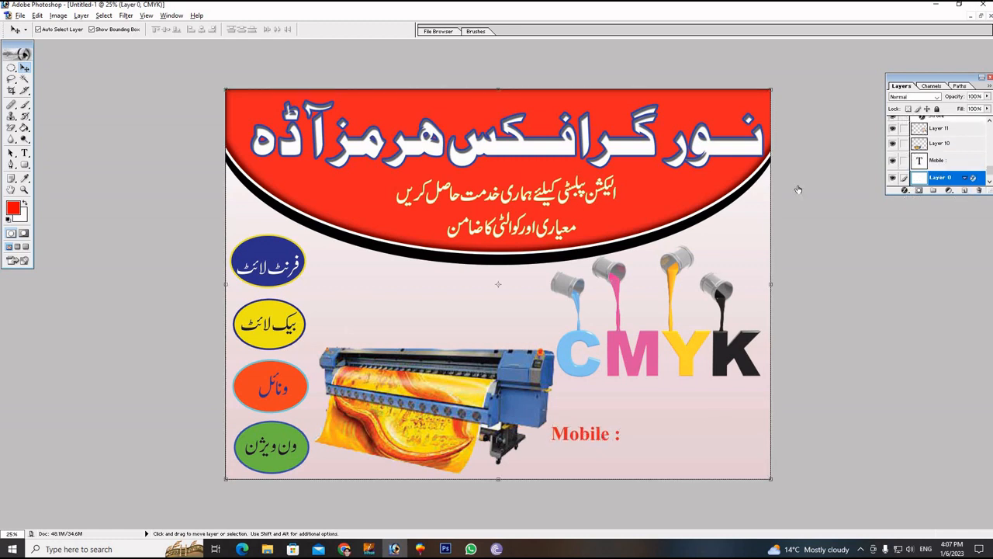
- Draw a wide red rounded rectangle with a 10 px radius on a new layer and move it into the page's lower-right corner
{"action": "left_click", "coordinate": [965, 190]}
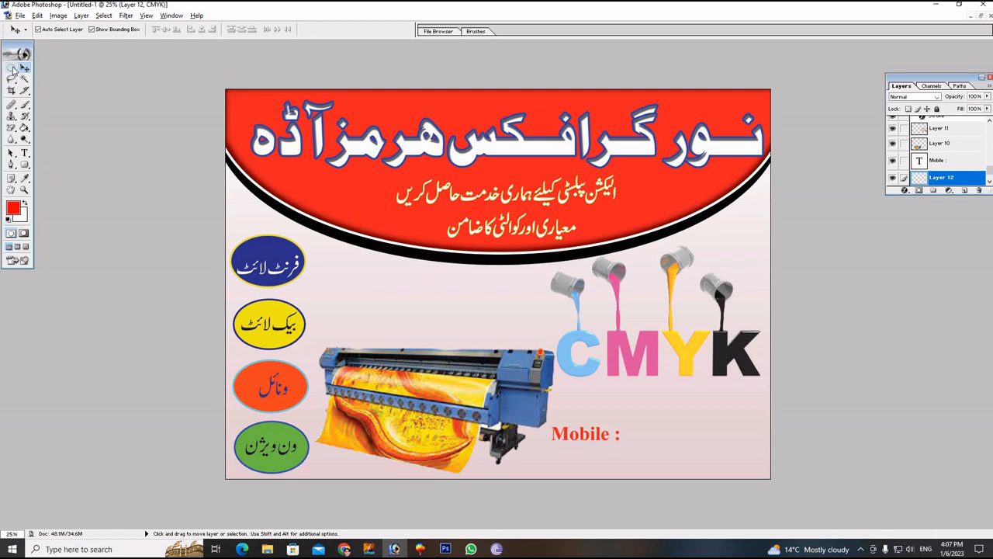
{"action": "left_click_drag", "start_coordinate": [25, 165], "coordinate": [53, 178]}
{"action": "left_click", "coordinate": [53, 177]}
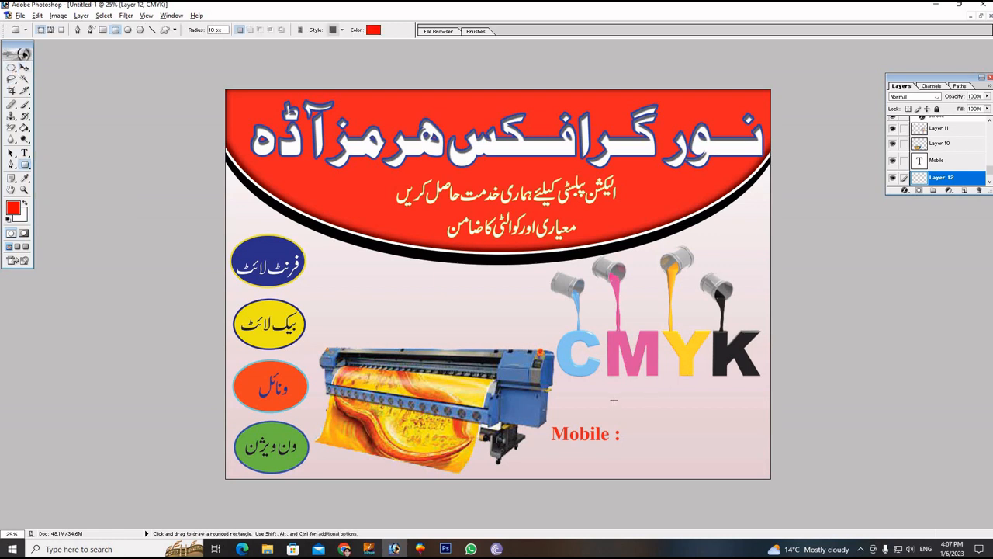
{"action": "left_click_drag", "start_coordinate": [613, 400], "coordinate": [765, 429]}
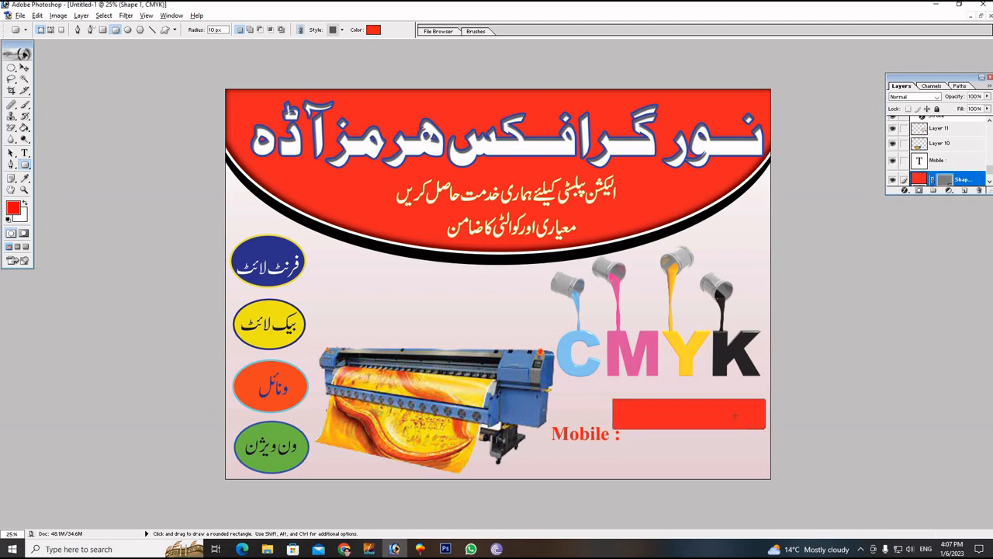
{"action": "left_click", "coordinate": [24, 68]}
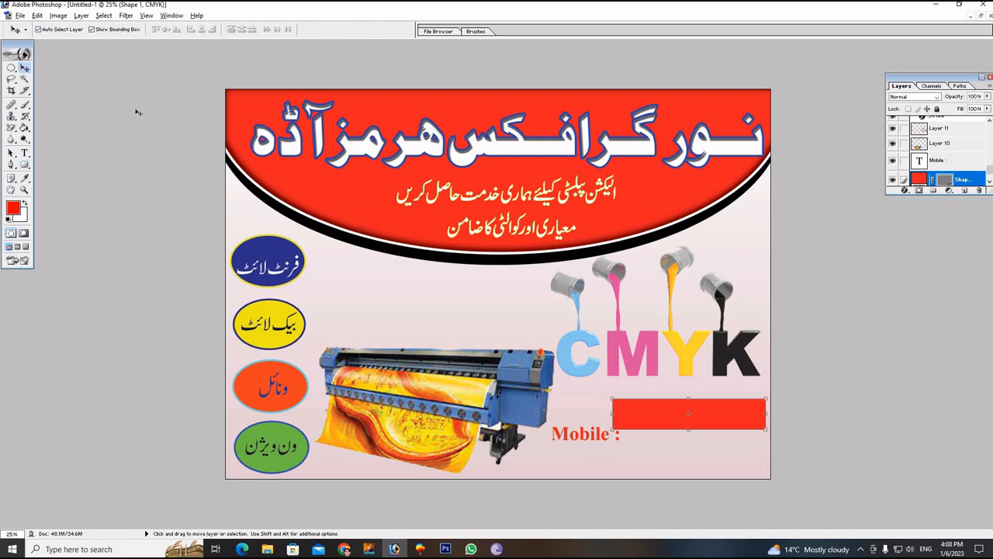
{"action": "left_click_drag", "start_coordinate": [668, 423], "coordinate": [676, 458]}
{"action": "left_click", "coordinate": [583, 434]}
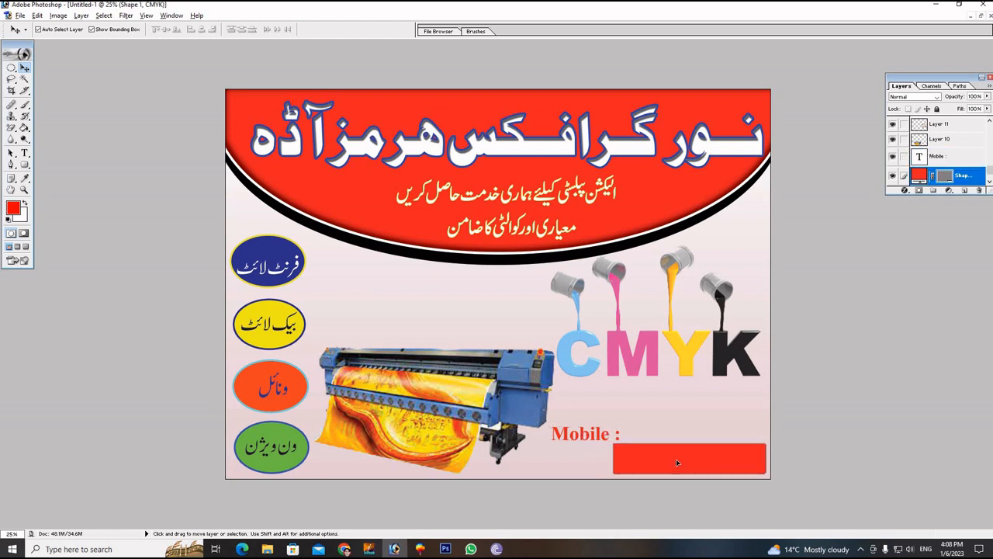
- Apply a dark blue Color Overlay to the rounded rectangle
{"action": "left_click", "coordinate": [904, 191]}
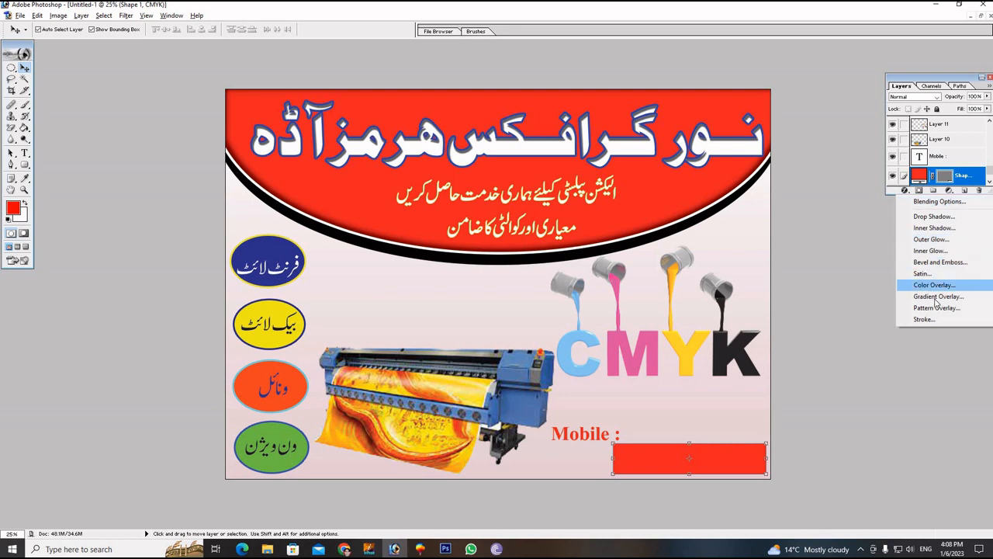
{"action": "key", "text": "Escape"}
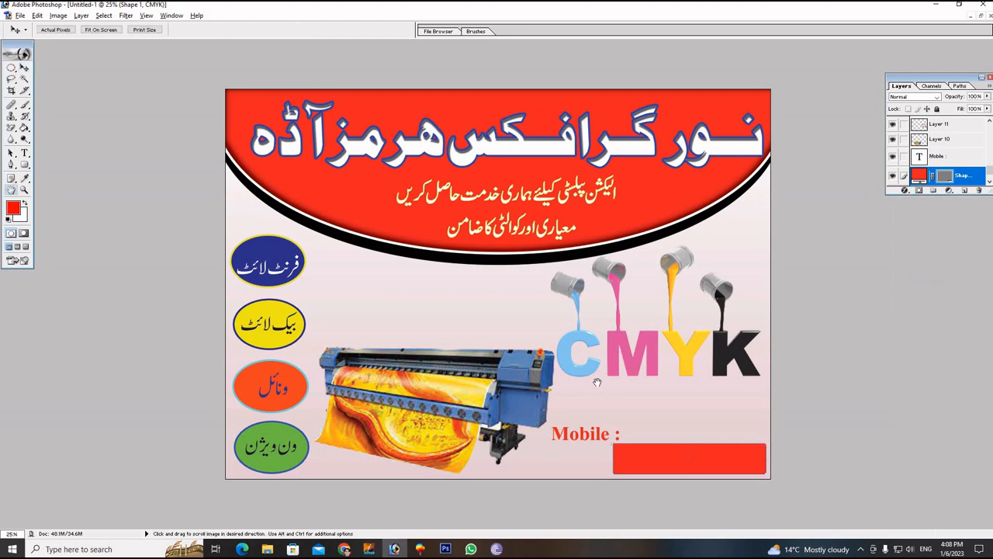
{"action": "left_click", "coordinate": [892, 273]}
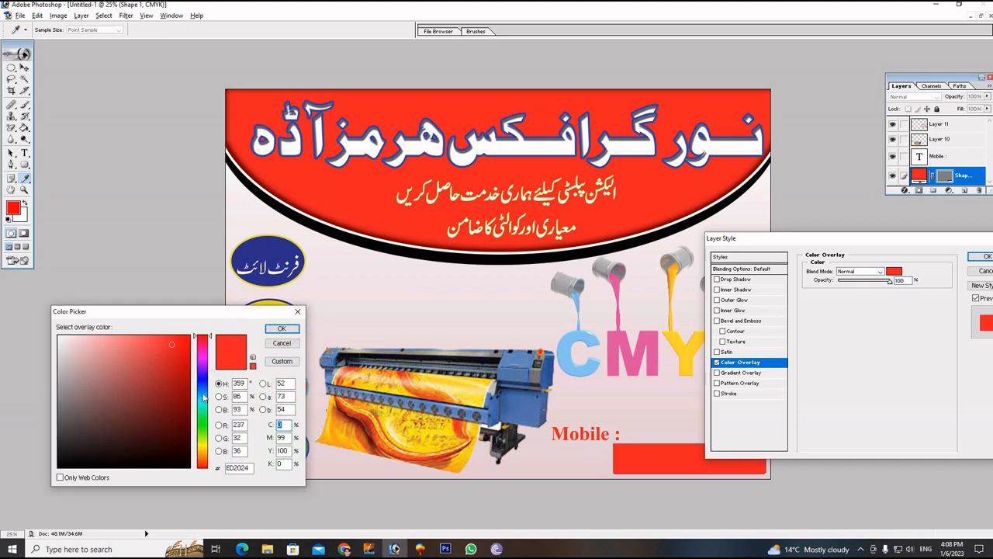
{"action": "left_click", "coordinate": [202, 379]}
{"action": "left_click", "coordinate": [185, 349]}
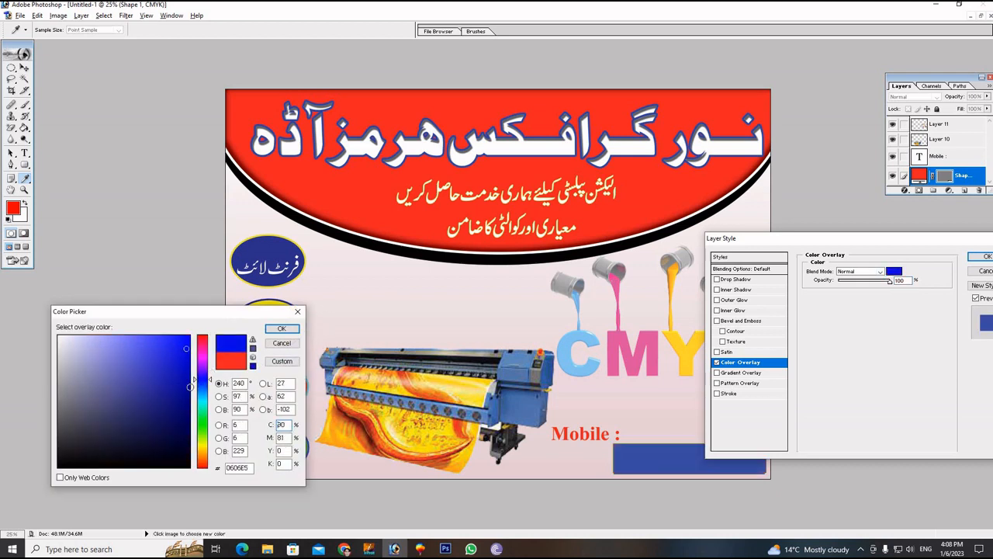
{"action": "left_click", "coordinate": [190, 385]}
{"action": "left_click", "coordinate": [279, 329]}
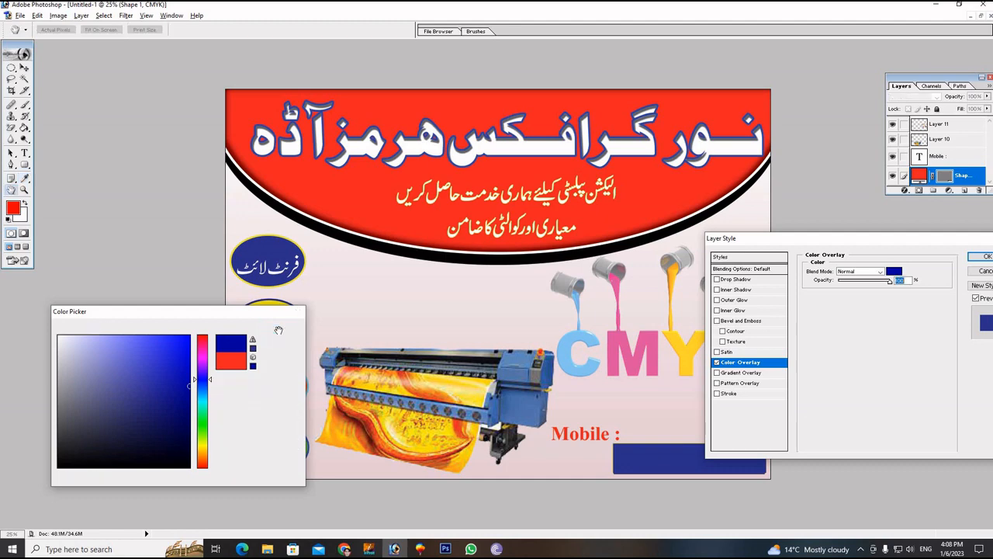
- Add a yellow 3 px outside Stroke to the dark blue rounded rectangle
{"action": "left_click", "coordinate": [734, 395]}
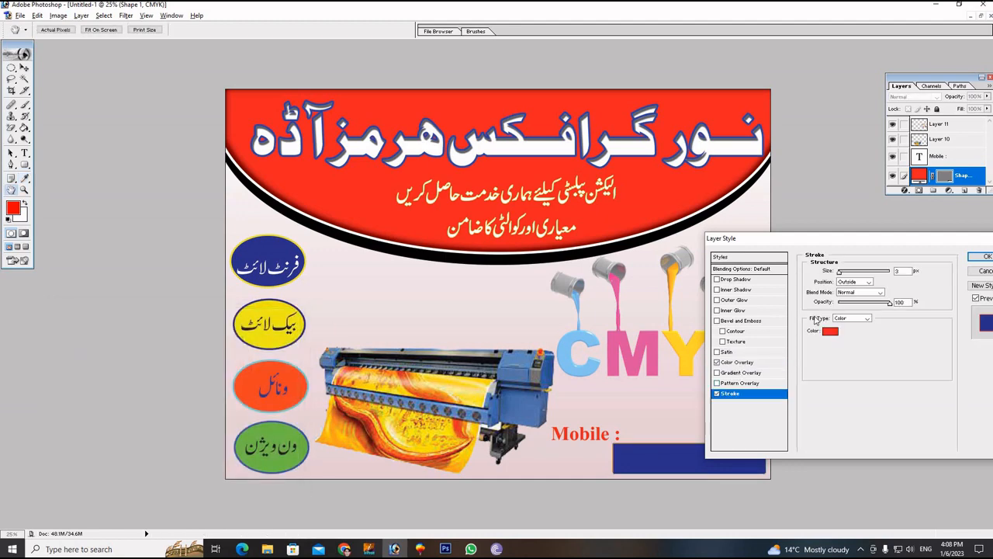
{"action": "left_click", "coordinate": [830, 331]}
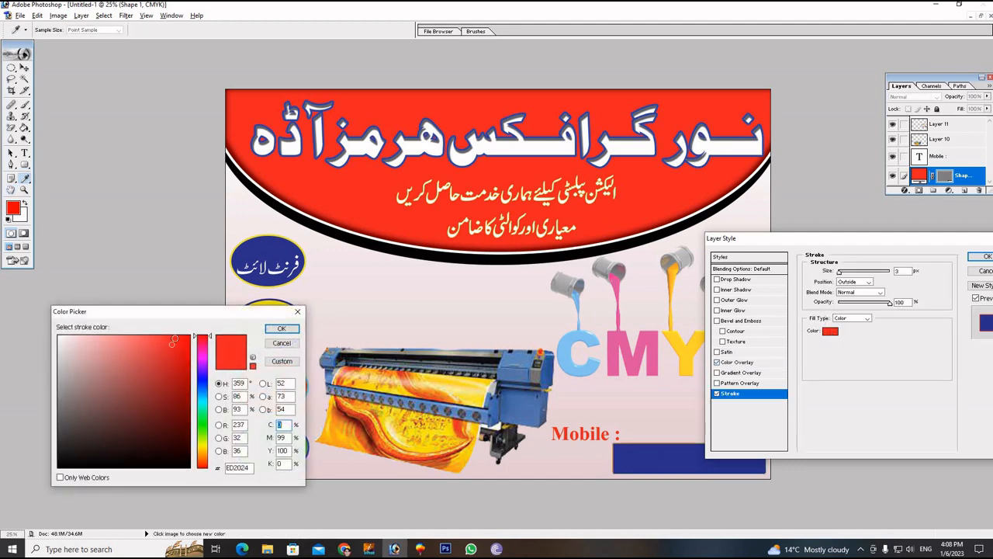
{"action": "left_click", "coordinate": [99, 360]}
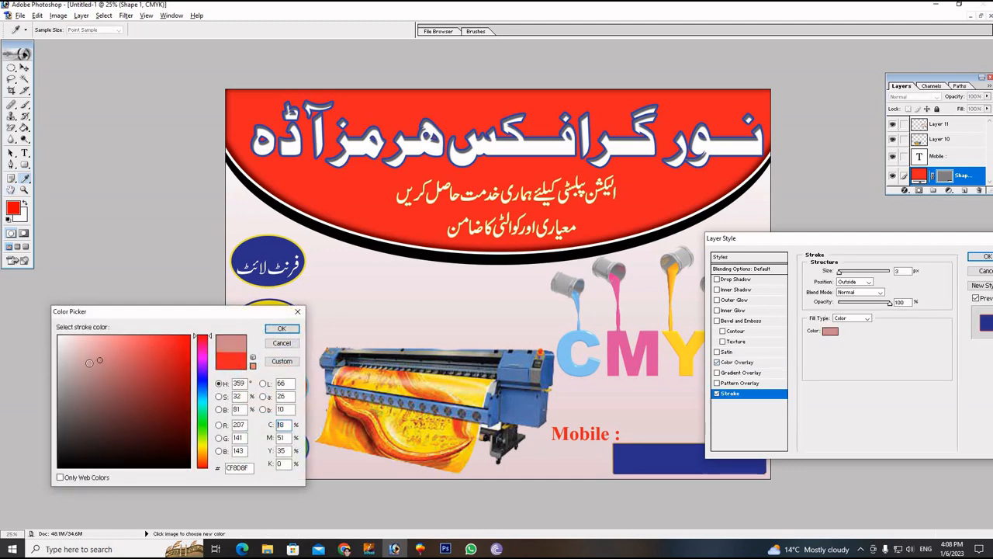
{"action": "left_click", "coordinate": [203, 413]}
{"action": "left_click", "coordinate": [188, 345]}
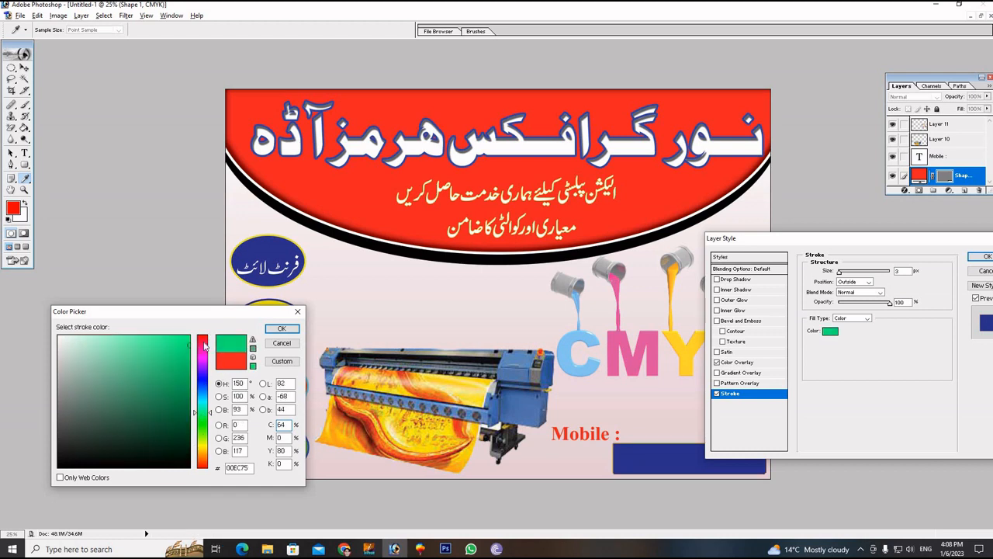
{"action": "left_click", "coordinate": [203, 337]}
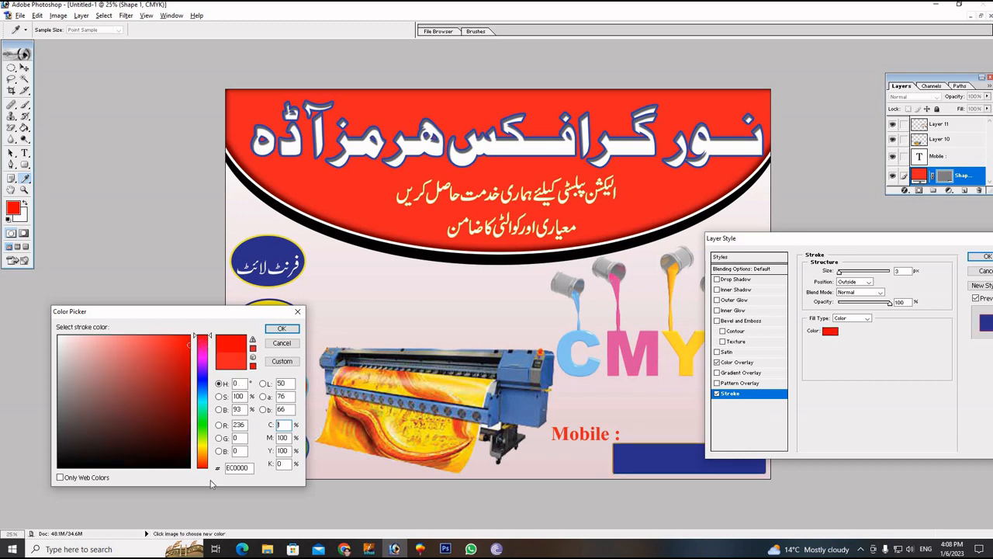
{"action": "left_click", "coordinate": [203, 446]}
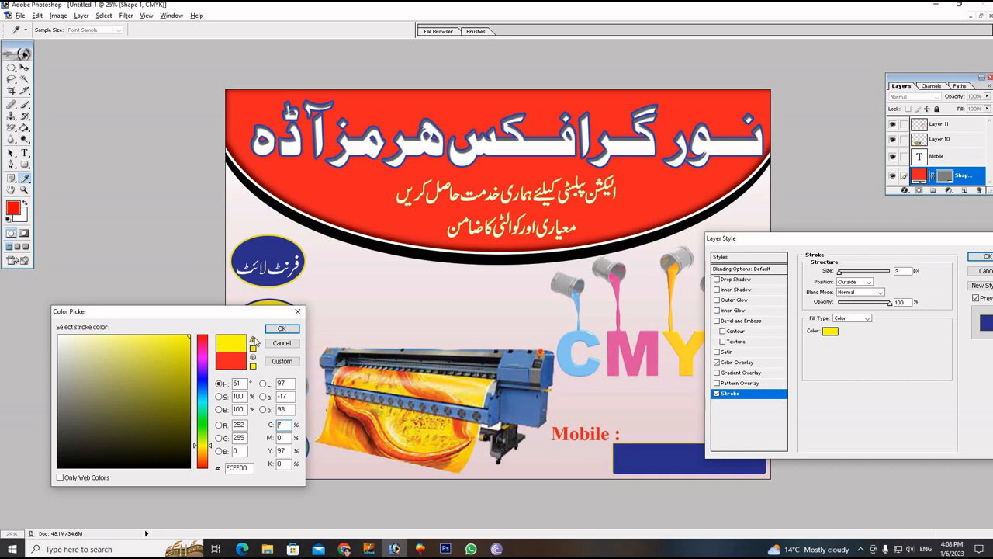
{"action": "left_click", "coordinate": [281, 329]}
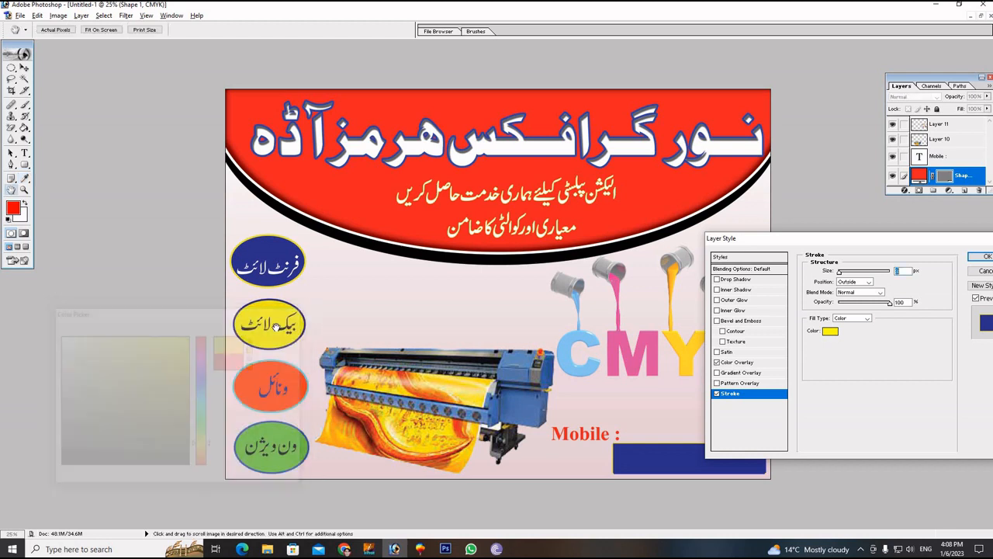
{"action": "left_click", "coordinate": [982, 256]}
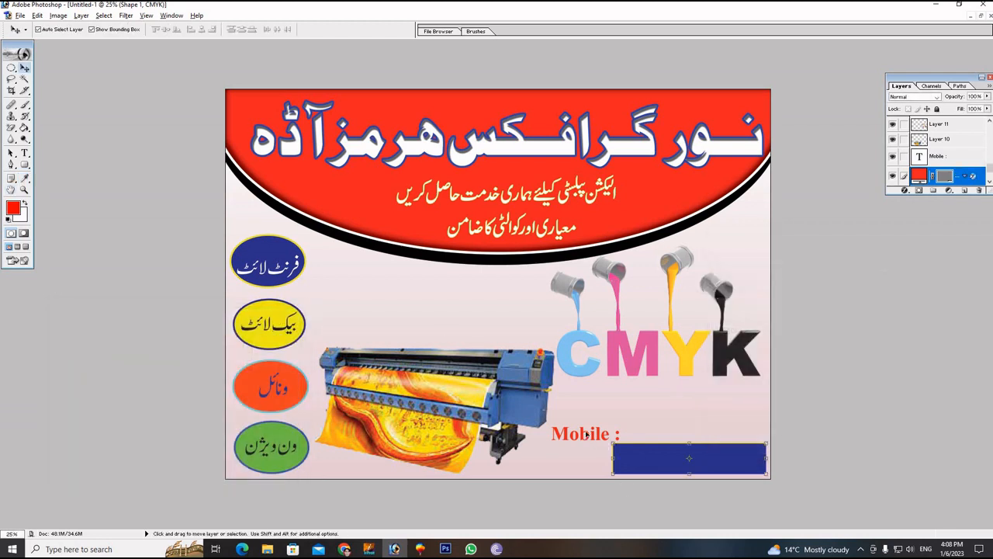
- Move the "Mobile :" text onto the blue box and stretch the box's left side to 134.2% width
{"action": "left_click_drag", "start_coordinate": [575, 436], "coordinate": [559, 460]}
{"action": "left_click", "coordinate": [620, 458]}
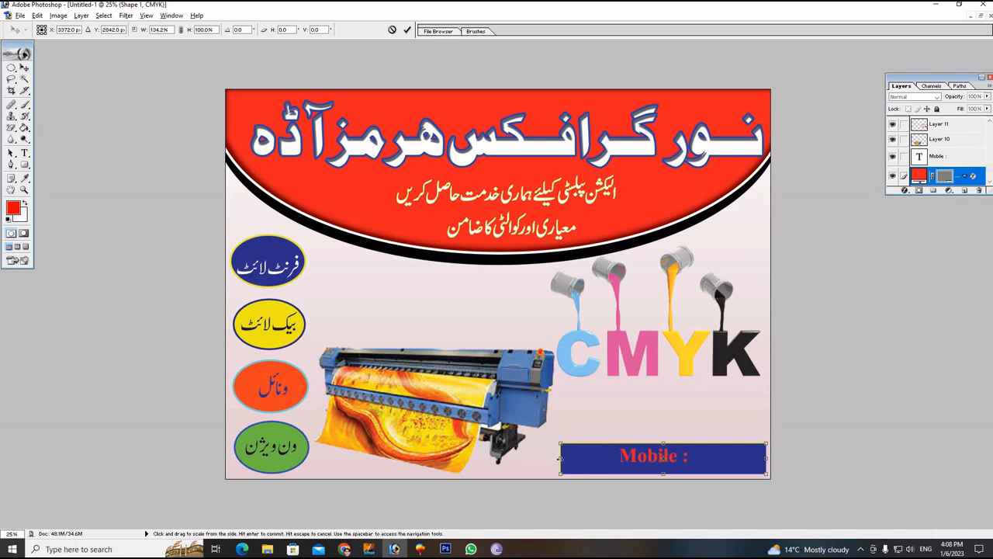
{"action": "left_click", "coordinate": [407, 30]}
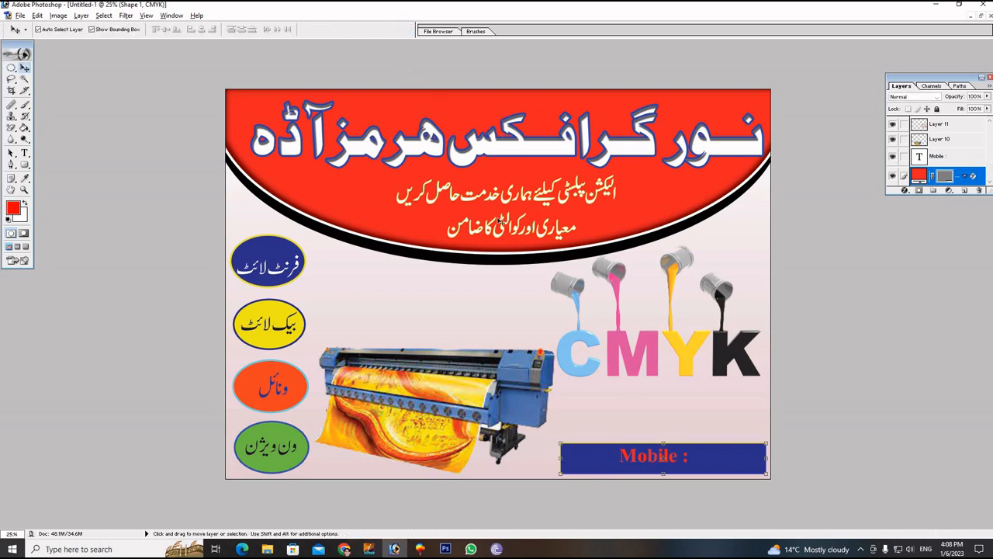
- Nudge the blue box flush into the page's lower-right corner and place the "Mobile :" text at the box's left end
{"action": "key", "text": "shift+Right"}
{"action": "key", "text": "shift+Right"}
{"action": "key", "text": "shift+Down"}
{"action": "key", "text": "shift+Down"}
{"action": "key", "text": "shift+Down"}
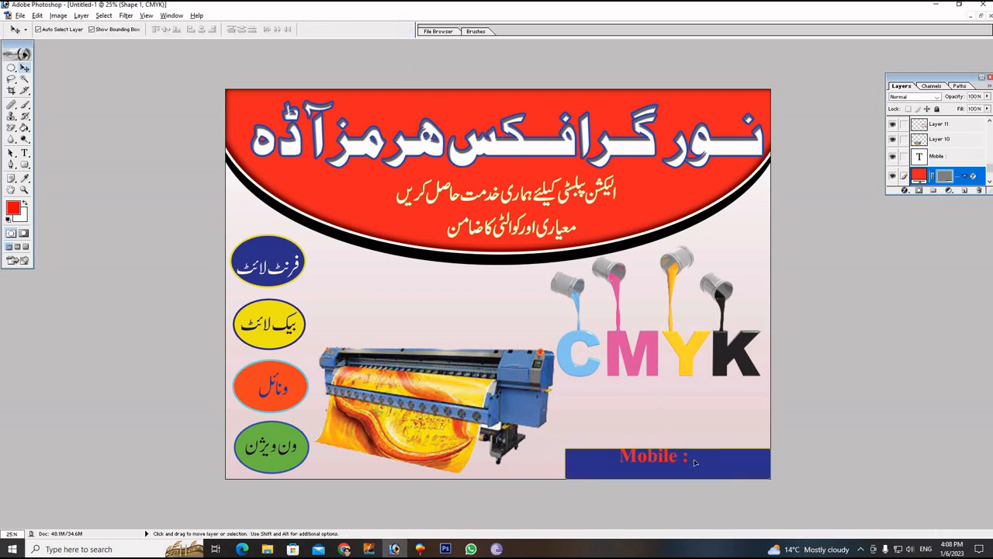
{"action": "left_click_drag", "start_coordinate": [674, 458], "coordinate": [620, 467]}
{"action": "left_click", "coordinate": [640, 422]}
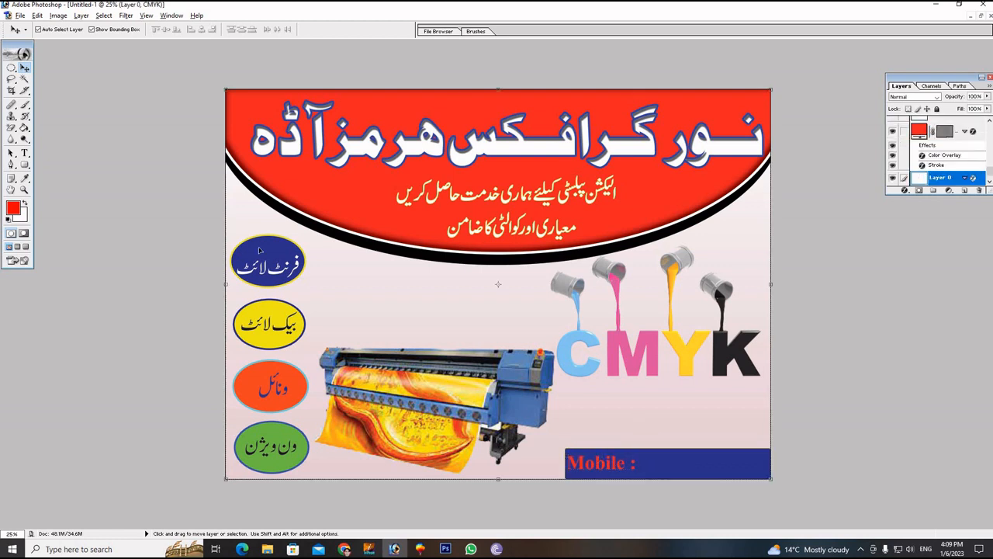
- Add the mobile number as Times New Roman Bold text in the blue box and align it beside "Mobile :"
{"action": "left_click", "coordinate": [20, 155]}
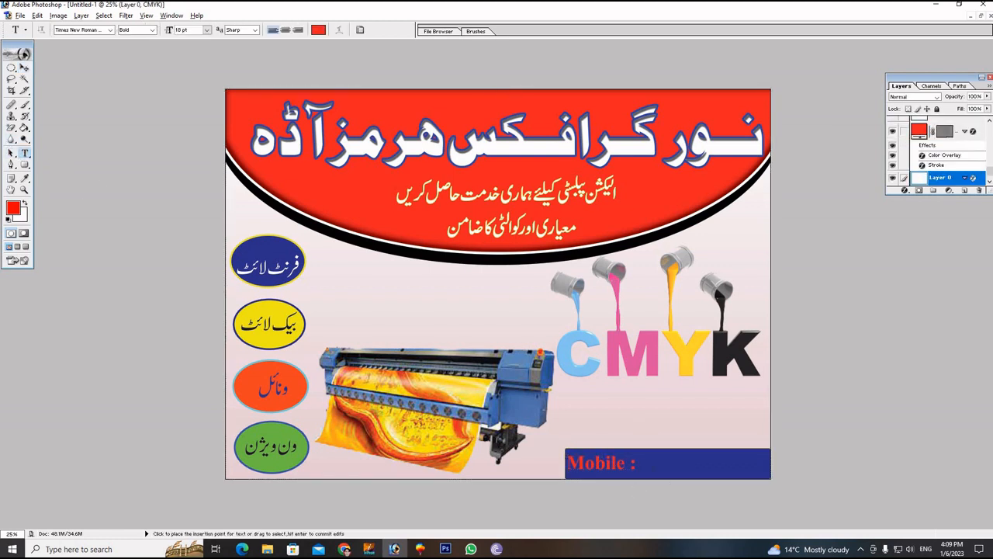
{"action": "left_click", "coordinate": [645, 462]}
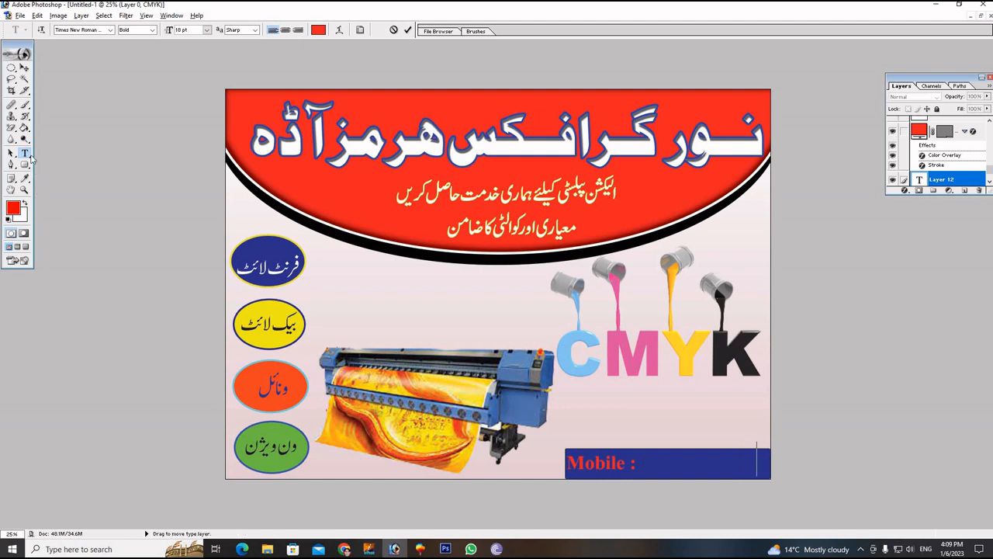
{"action": "left_click", "coordinate": [24, 68]}
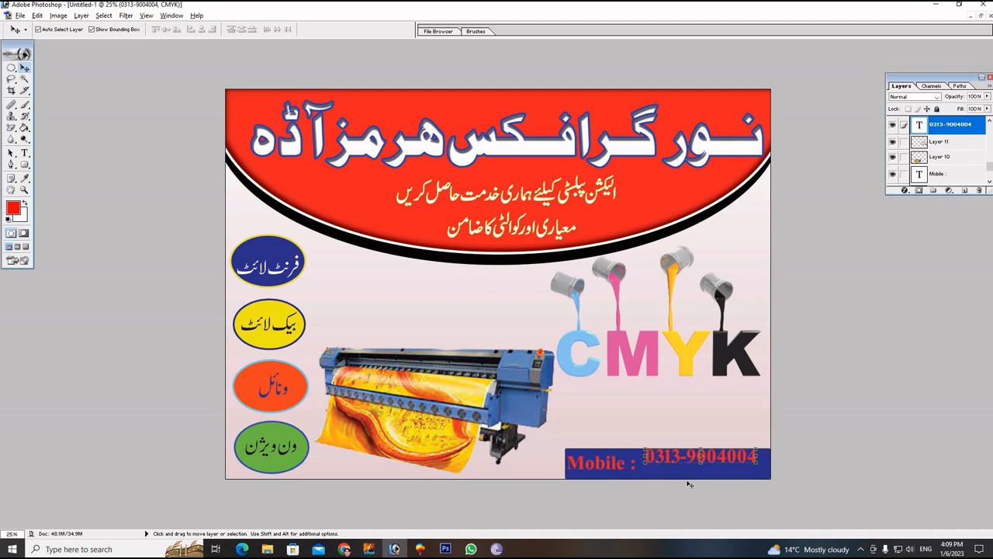
{"action": "left_click_drag", "start_coordinate": [694, 458], "coordinate": [696, 464]}
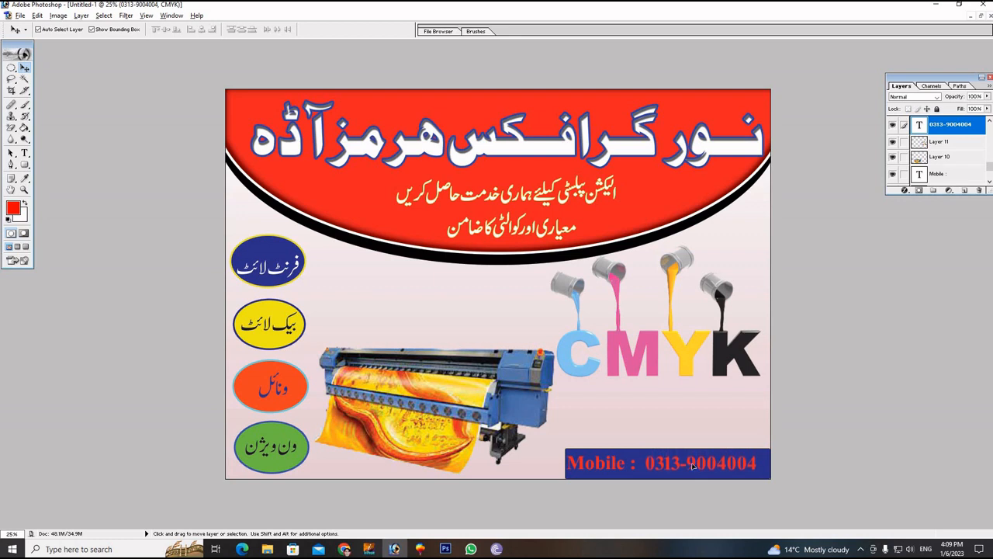
- Apply a white Color Overlay to the mobile number text
{"action": "left_click", "coordinate": [905, 191]}
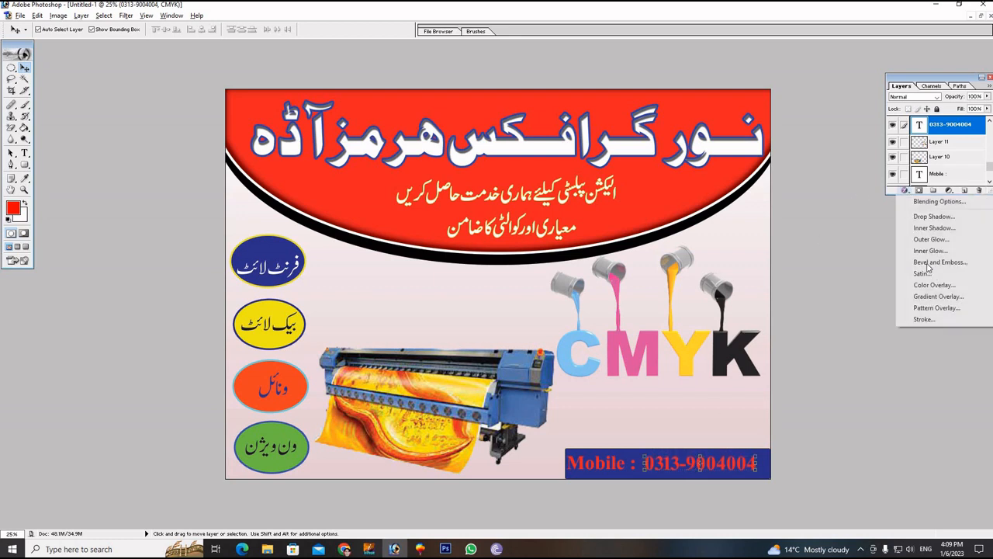
{"action": "left_click", "coordinate": [931, 285]}
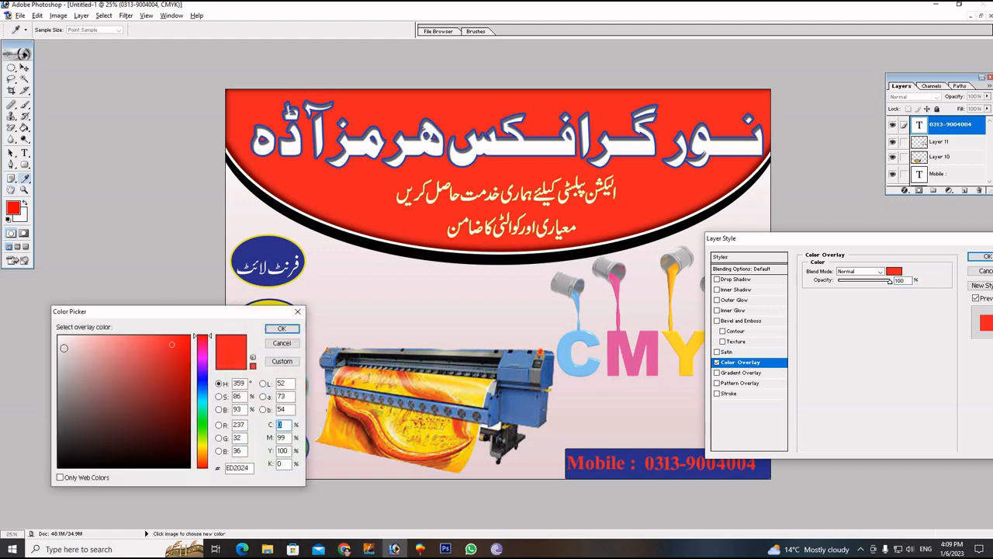
{"action": "left_click", "coordinate": [60, 340]}
{"action": "left_click", "coordinate": [282, 328]}
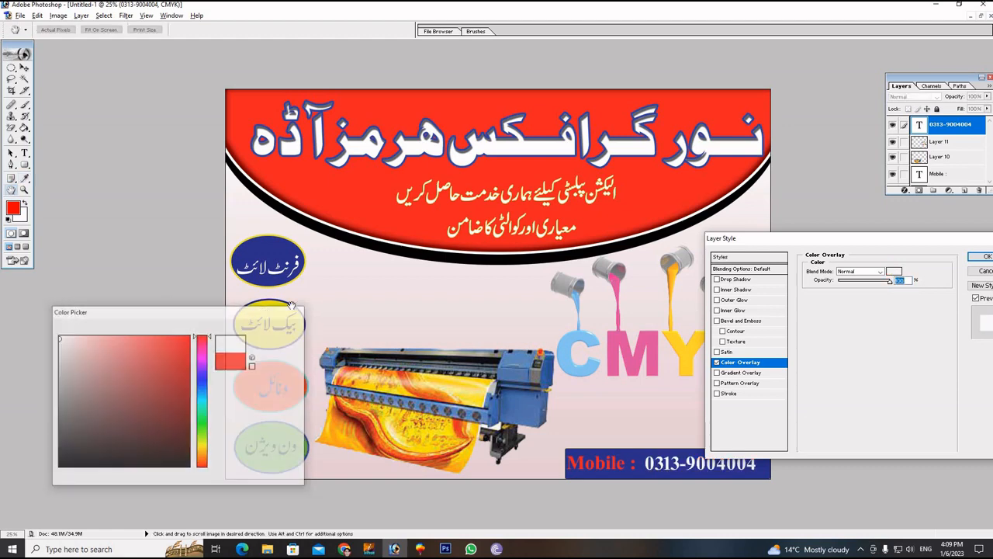
{"action": "left_click", "coordinate": [981, 259]}
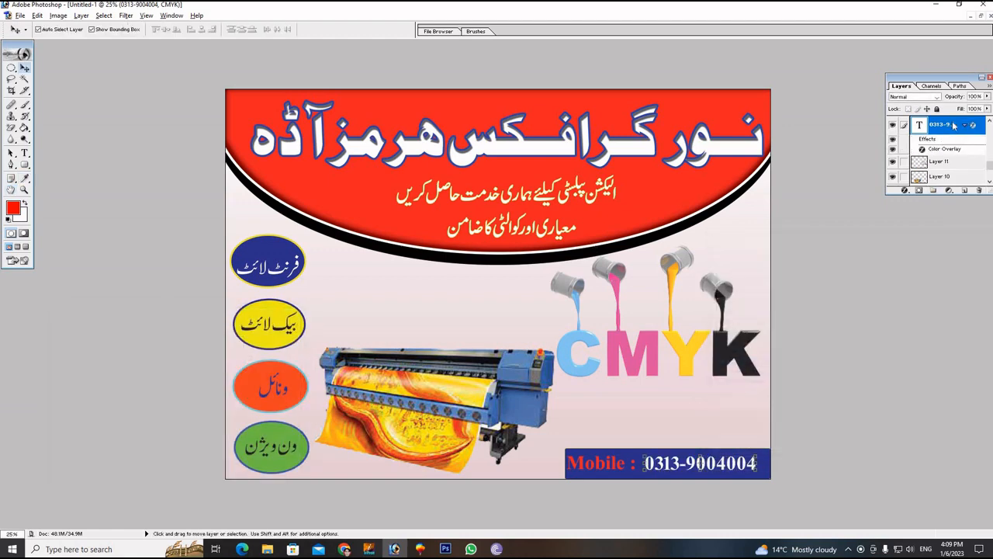
- Copy the mobile number's layer style and paste it onto the "Mobile :" text layer
{"action": "right_click", "coordinate": [954, 125]}
{"action": "left_click", "coordinate": [940, 224]}
{"action": "left_click", "coordinate": [619, 467]}
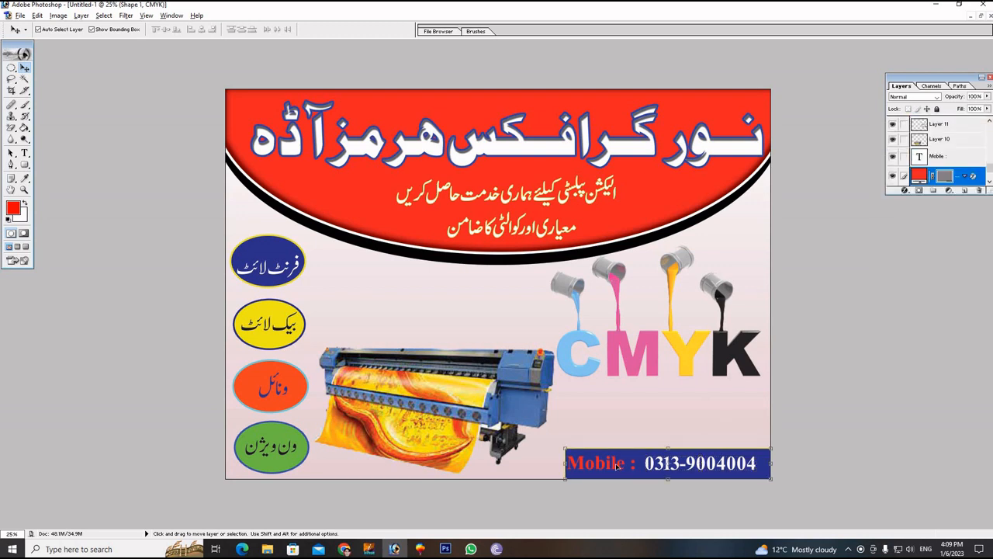
{"action": "left_click", "coordinate": [617, 467]}
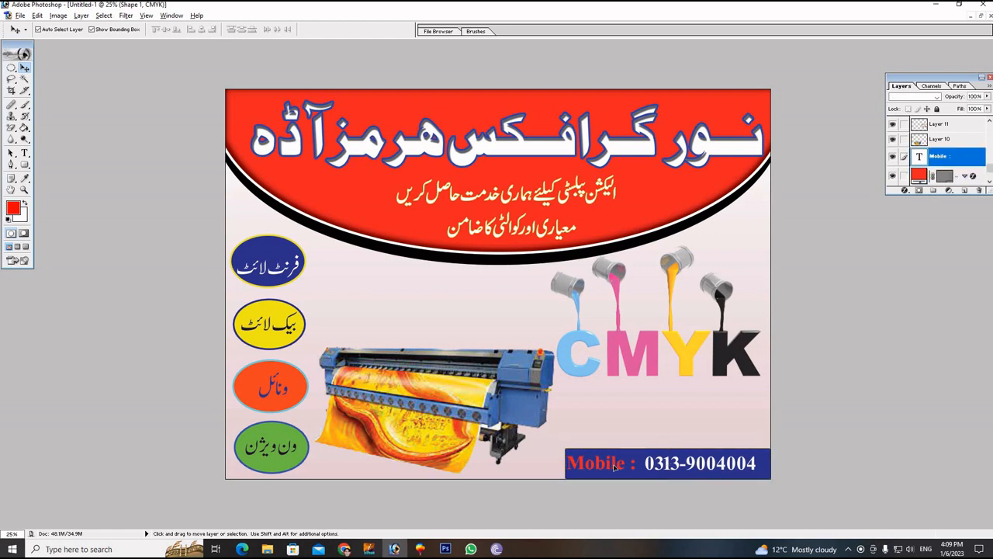
{"action": "right_click", "coordinate": [939, 158]}
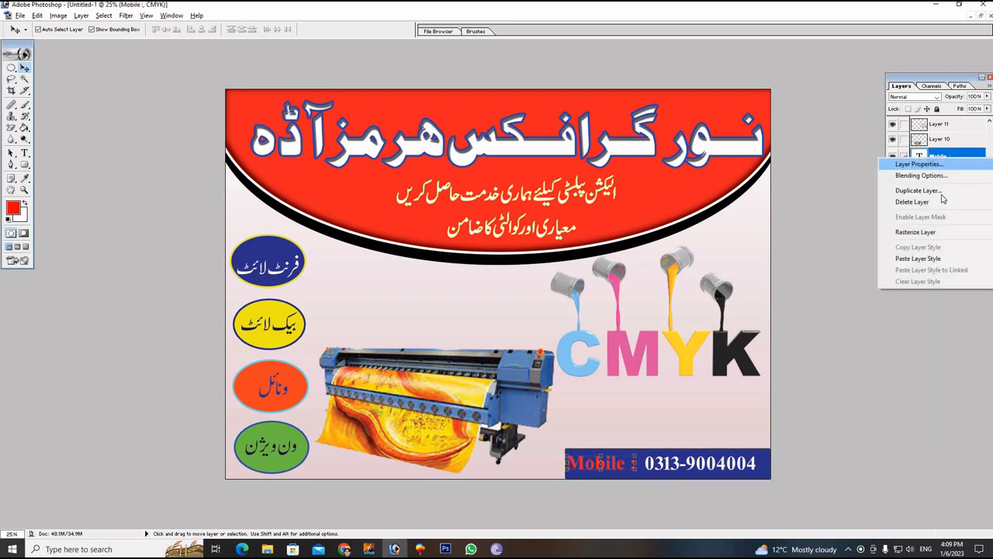
{"action": "left_click", "coordinate": [918, 259]}
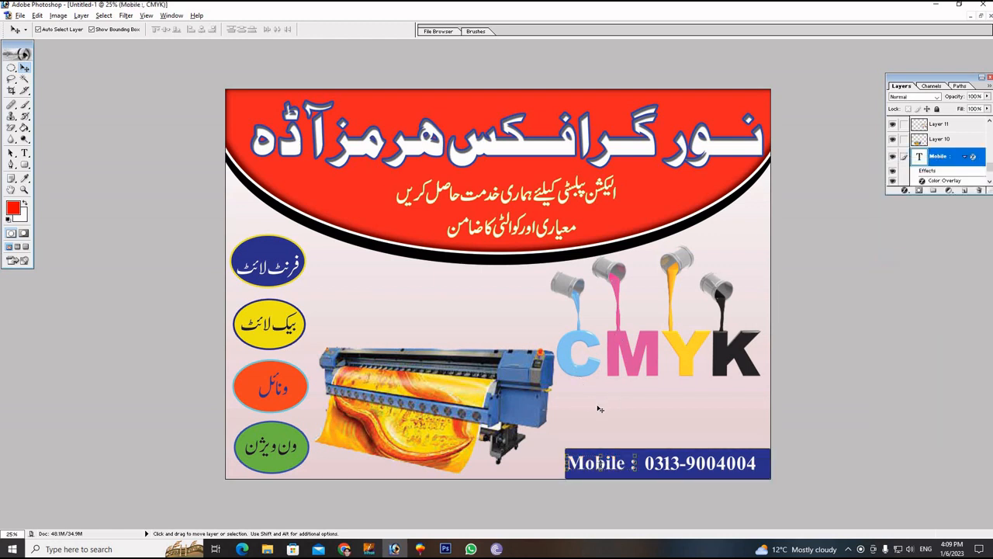
- Lasso the final letter ی of the word معیاری in the header's second Urdu line and delete it
{"action": "left_click", "coordinate": [565, 321]}
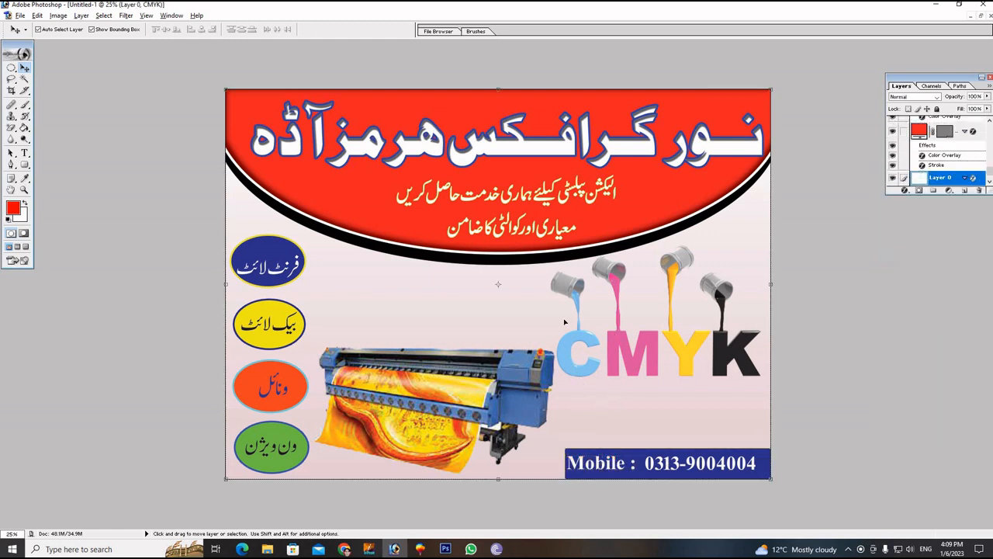
{"action": "left_click", "coordinate": [565, 230]}
{"action": "right_click", "coordinate": [561, 235]}
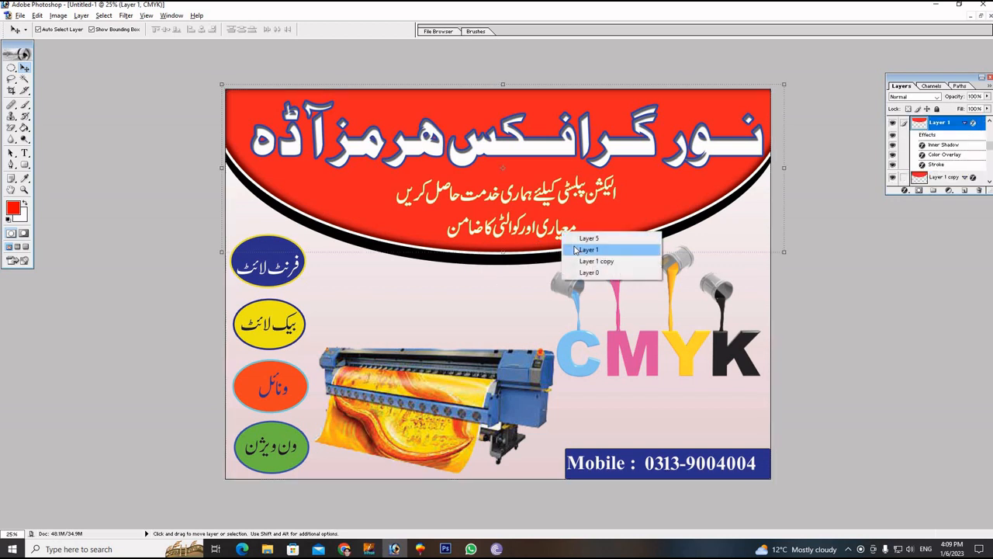
{"action": "left_click", "coordinate": [518, 300]}
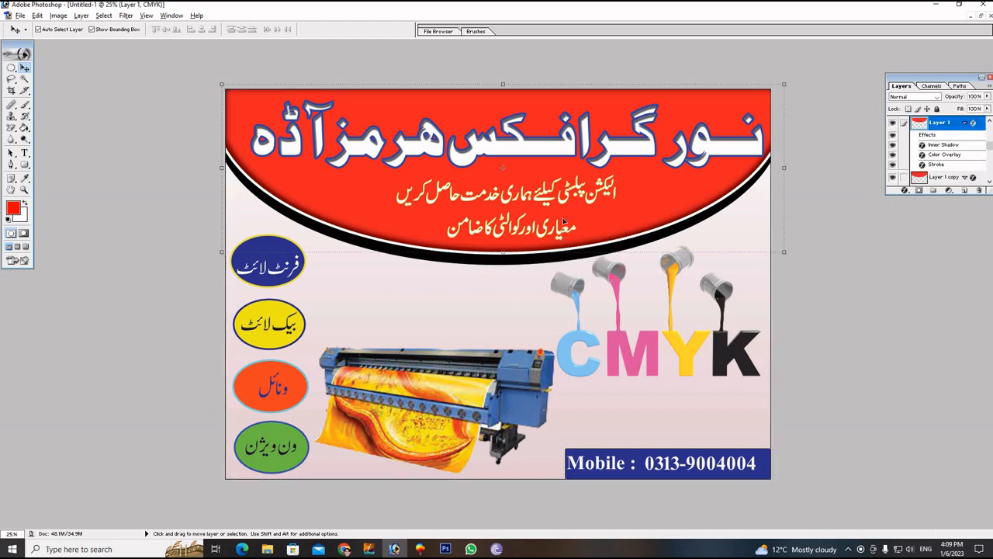
{"action": "left_click", "coordinate": [539, 235]}
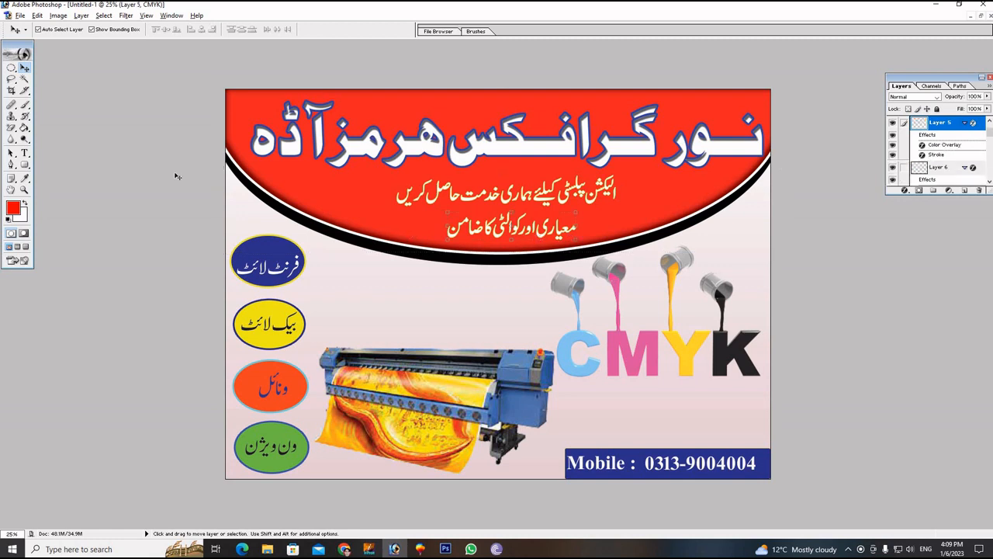
{"action": "left_click", "coordinate": [11, 79]}
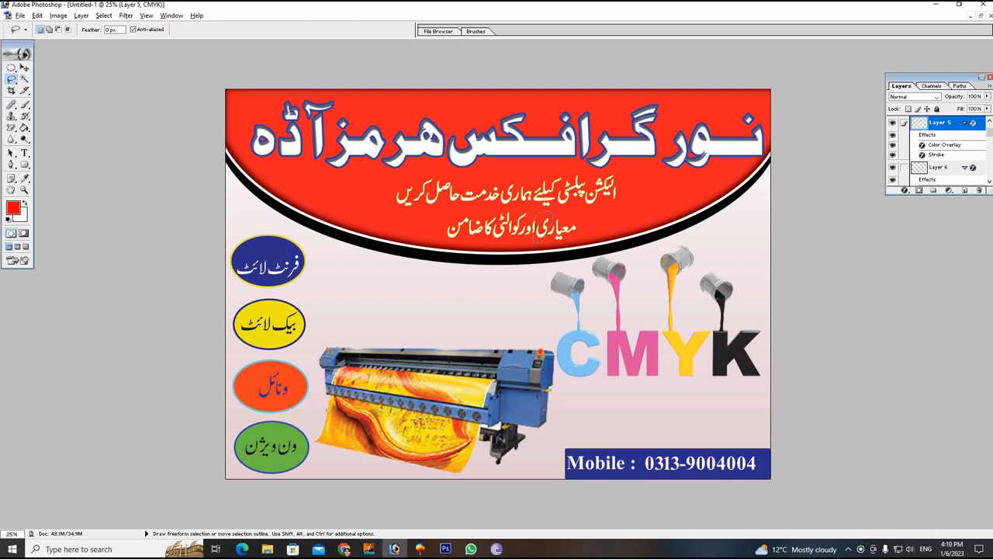
{"action": "left_click_drag", "start_coordinate": [541, 226], "coordinate": [539, 234]}
{"action": "key", "text": "Delete"}
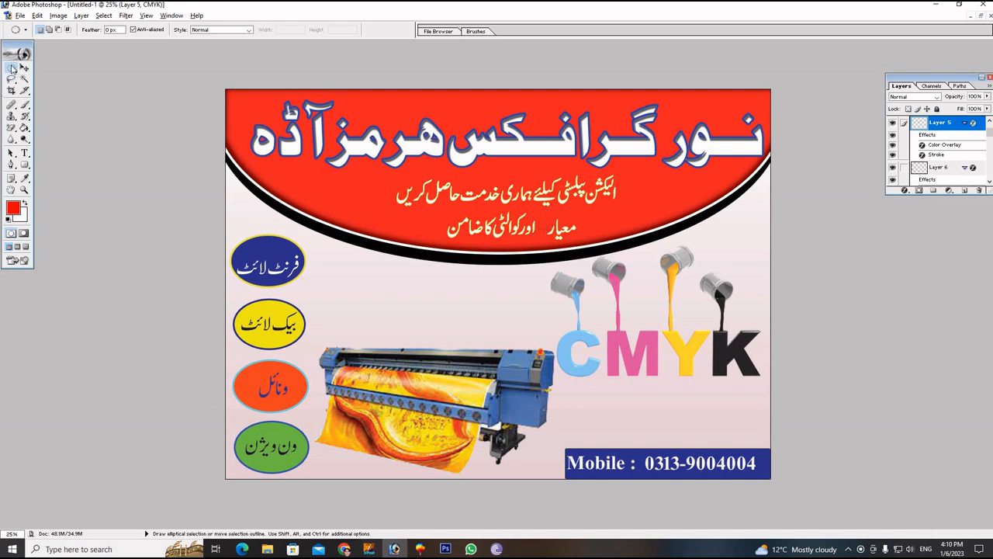
- Select the word معیار with a rectangular marquee and nudge it left to close the gap before اور
{"action": "left_click_drag", "start_coordinate": [10, 67], "coordinate": [44, 70]}
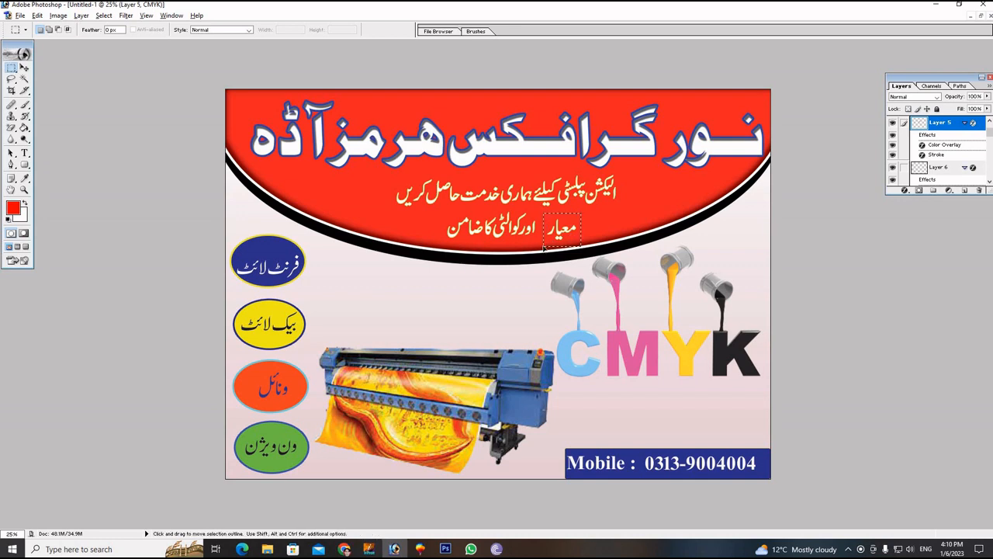
{"action": "key", "text": "v"}
{"action": "left_click_drag", "start_coordinate": [545, 249], "coordinate": [545, 245]}
{"action": "key", "text": "Left"}
{"action": "key", "text": "Left"}
{"action": "key", "text": "Left"}
{"action": "key", "text": "Left"}
{"action": "key", "text": "Left"}
{"action": "key", "text": "Left"}
{"action": "key", "text": "Left"}
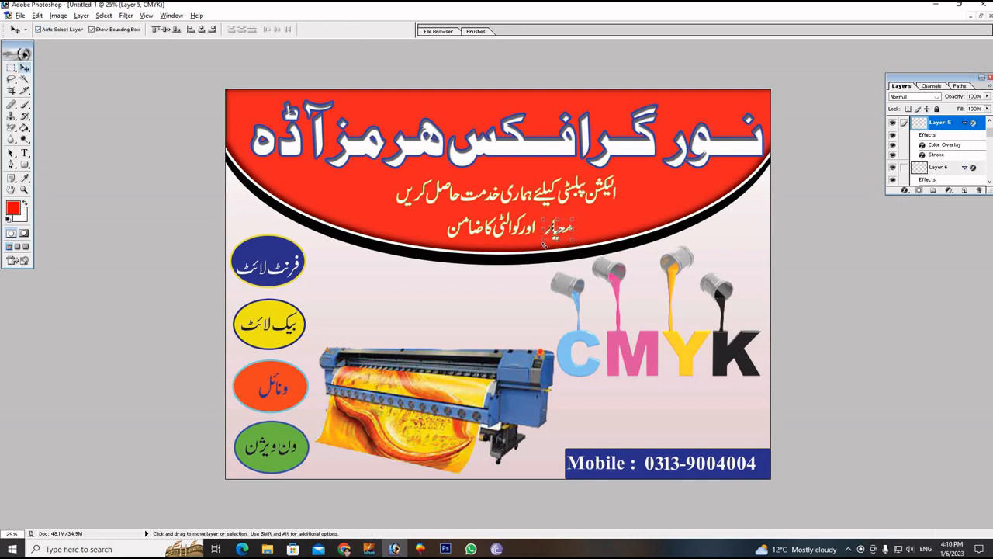
{"action": "key", "text": "Left"}
{"action": "key", "text": "Left"}
{"action": "key", "text": "Left"}
{"action": "key", "text": "Left"}
{"action": "key", "text": "Left"}
{"action": "left_click", "coordinate": [11, 68]}
{"action": "left_click", "coordinate": [24, 68]}
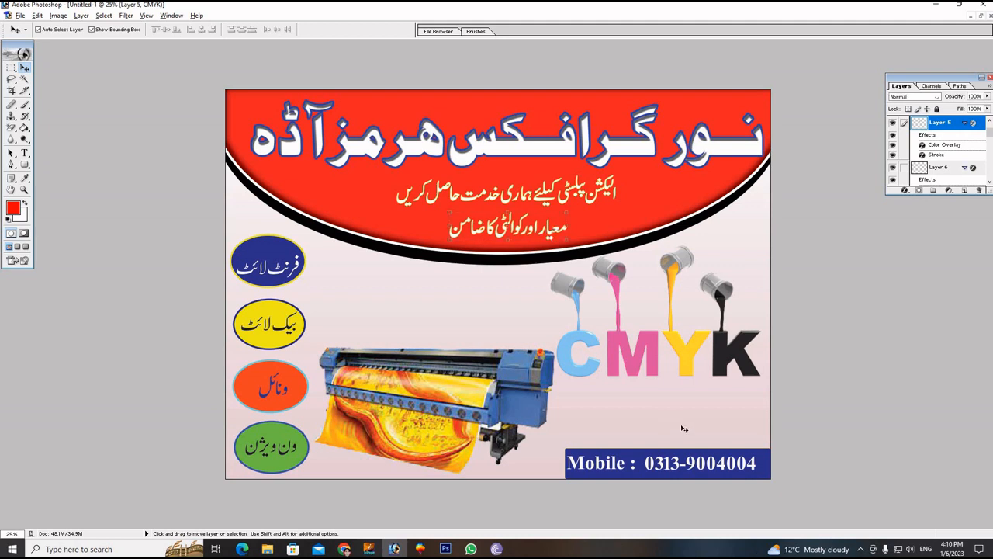
{"action": "left_click", "coordinate": [675, 452]}
{"action": "left_click", "coordinate": [674, 453]}
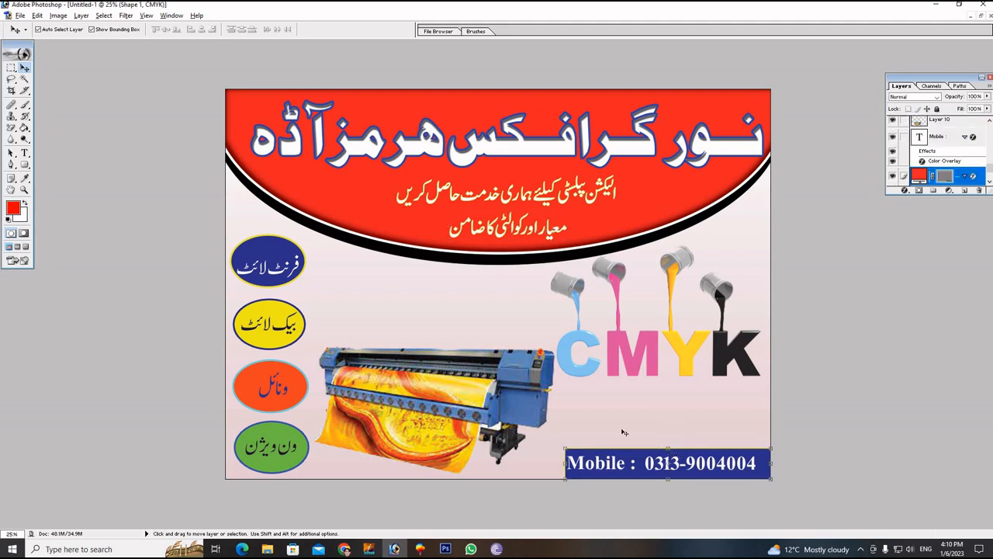
{"action": "left_click", "coordinate": [603, 387]}
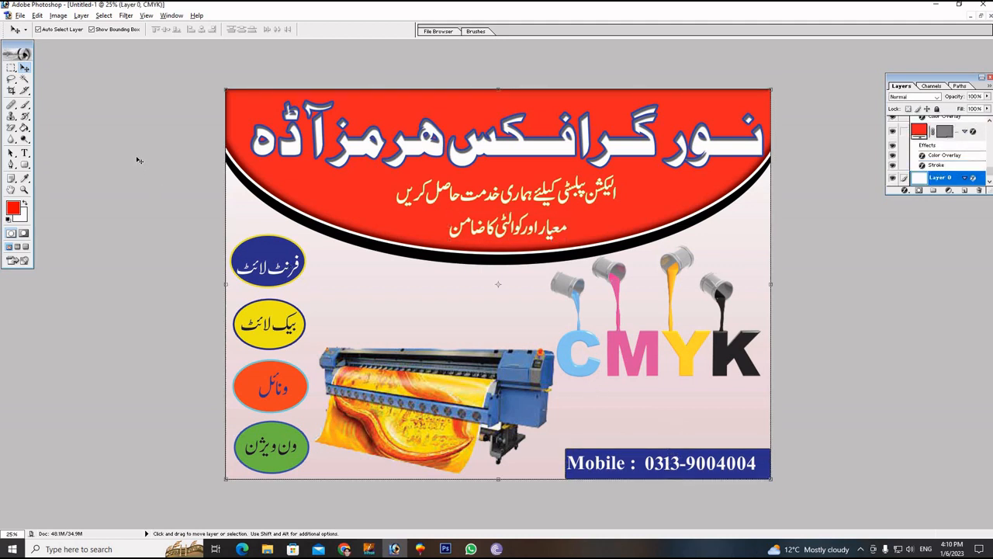